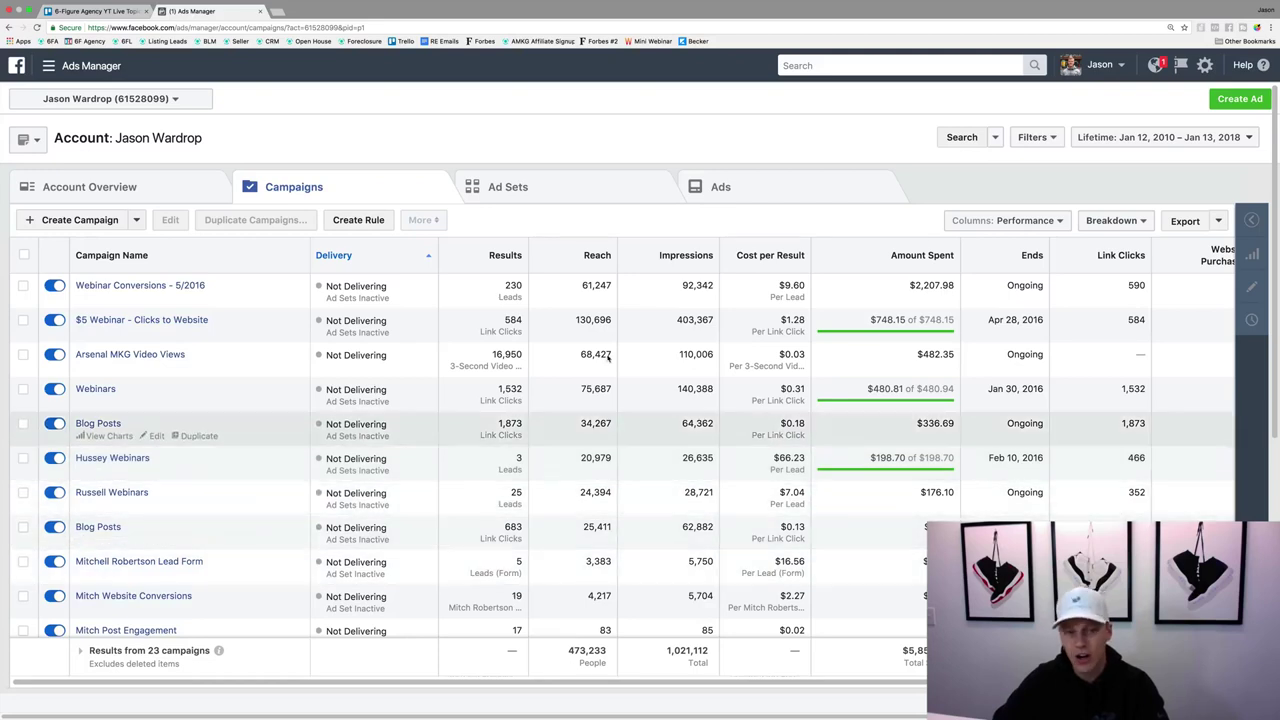
# Create a new campaign and discard the unfinished lead-generation draft
pyautogui.moveTo(212, 299)
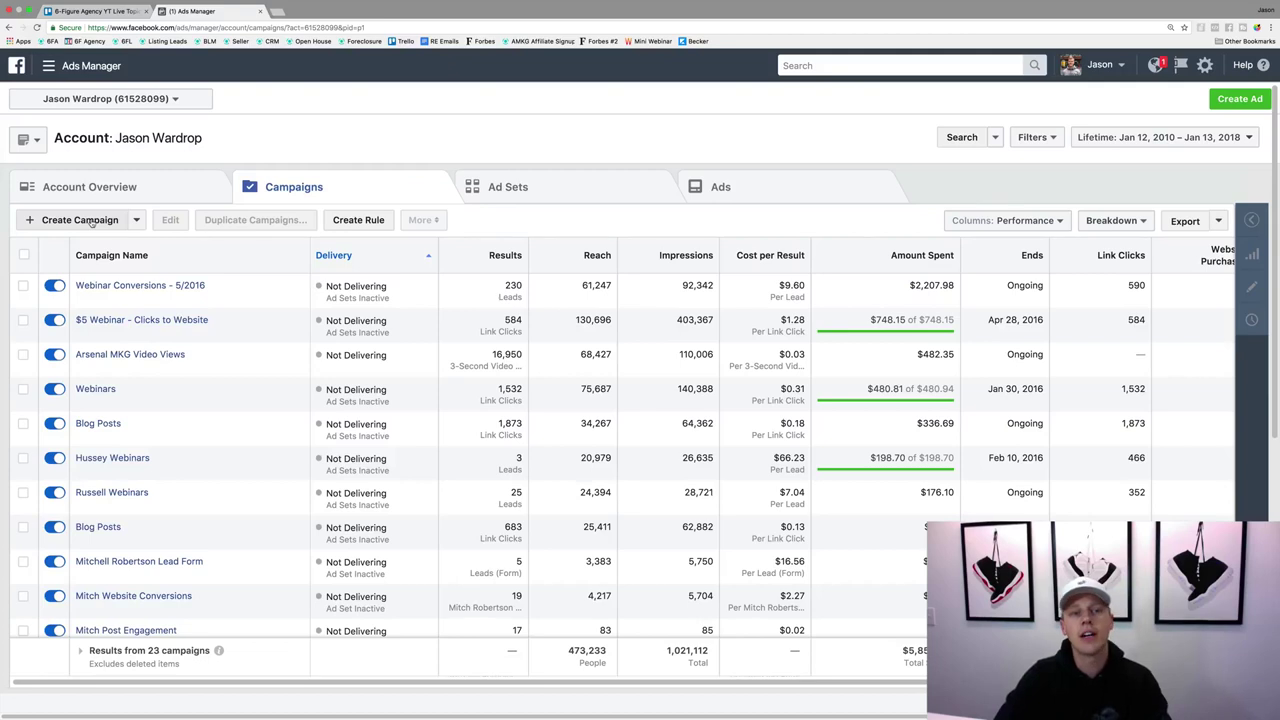
pyautogui.click(80, 220)
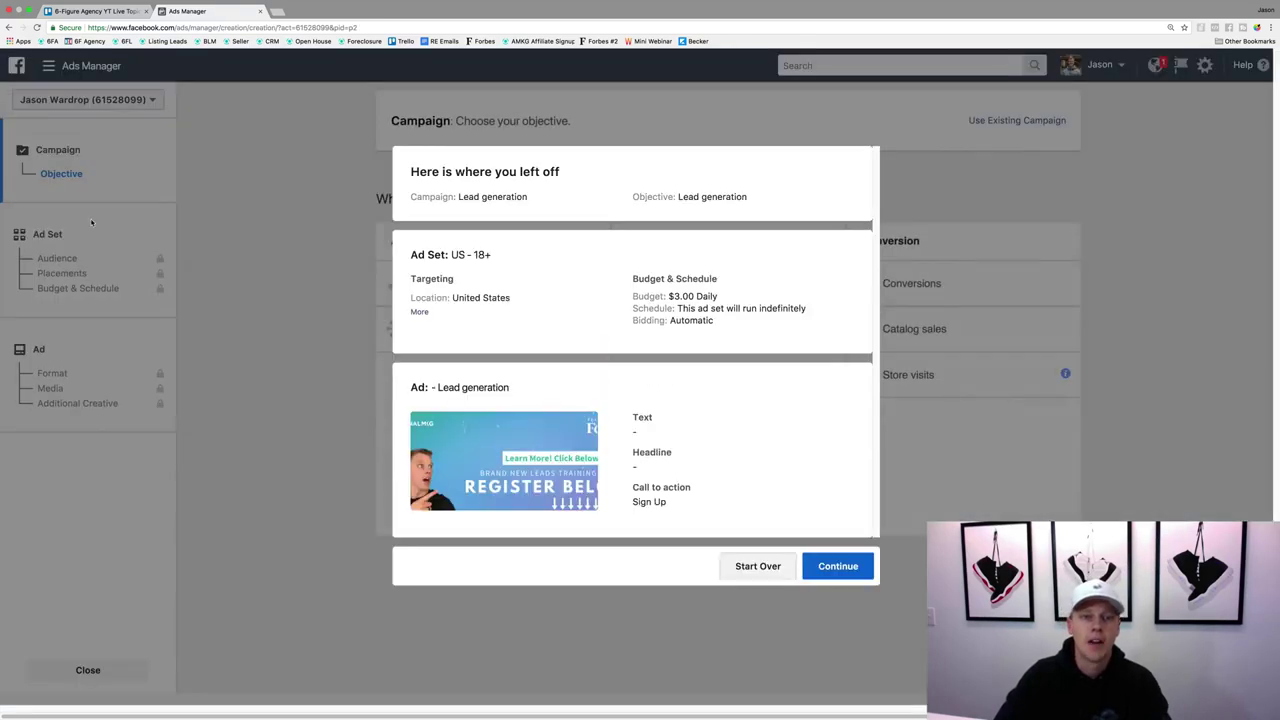
pyautogui.click(755, 567)
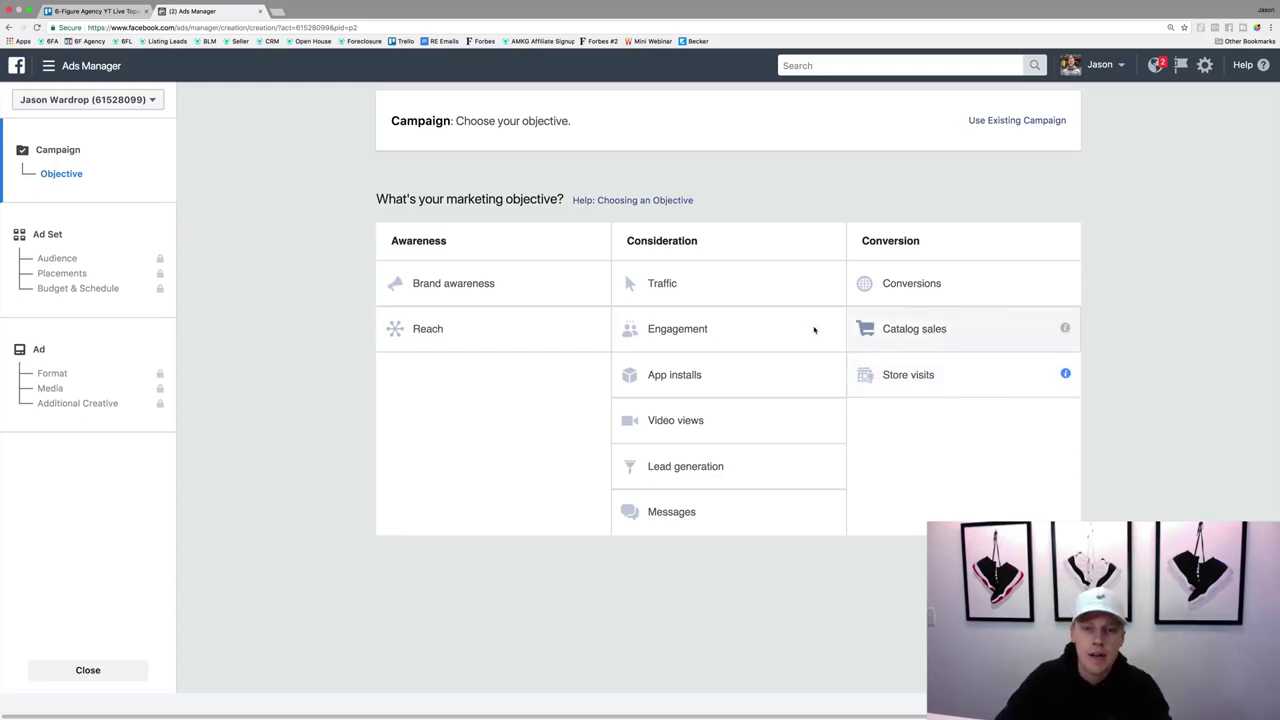
# Choose the Traffic objective and name the campaign 'Demo Traffic Campaign'
pyautogui.click(700, 283)
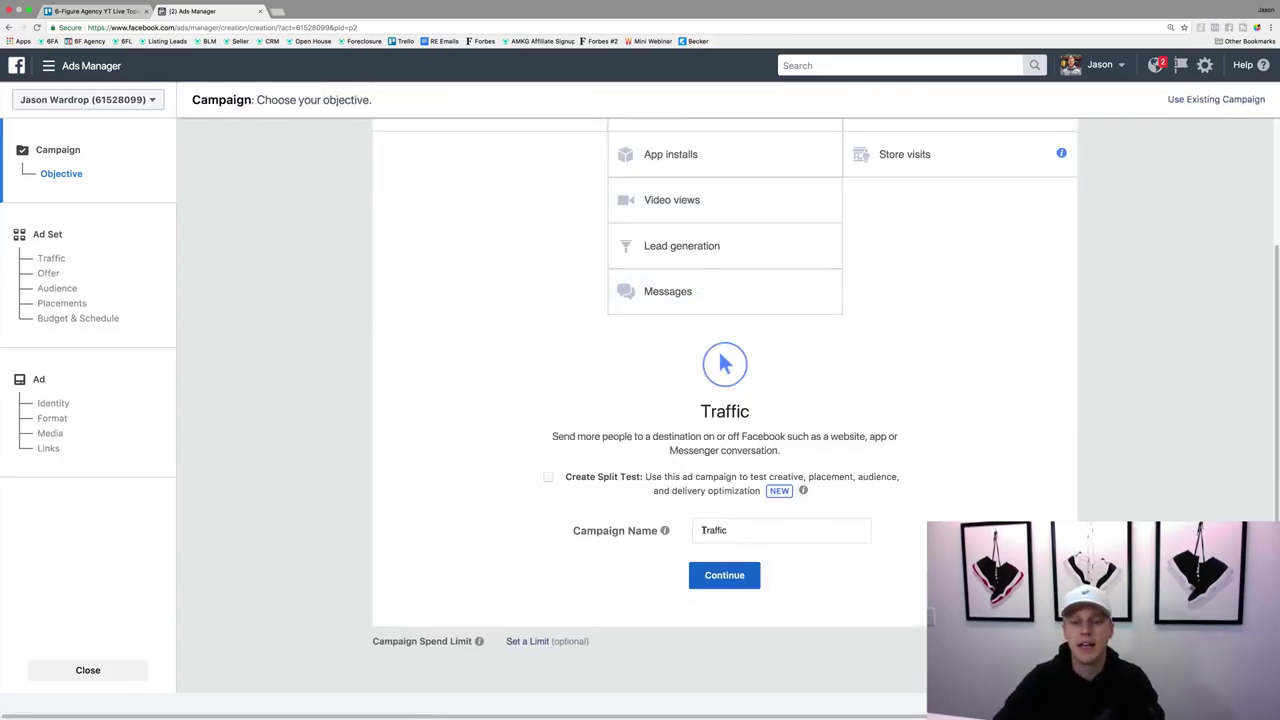
pyautogui.click(694, 531)
pyautogui.doubleClick(694, 531)
pyautogui.write('Demo ')
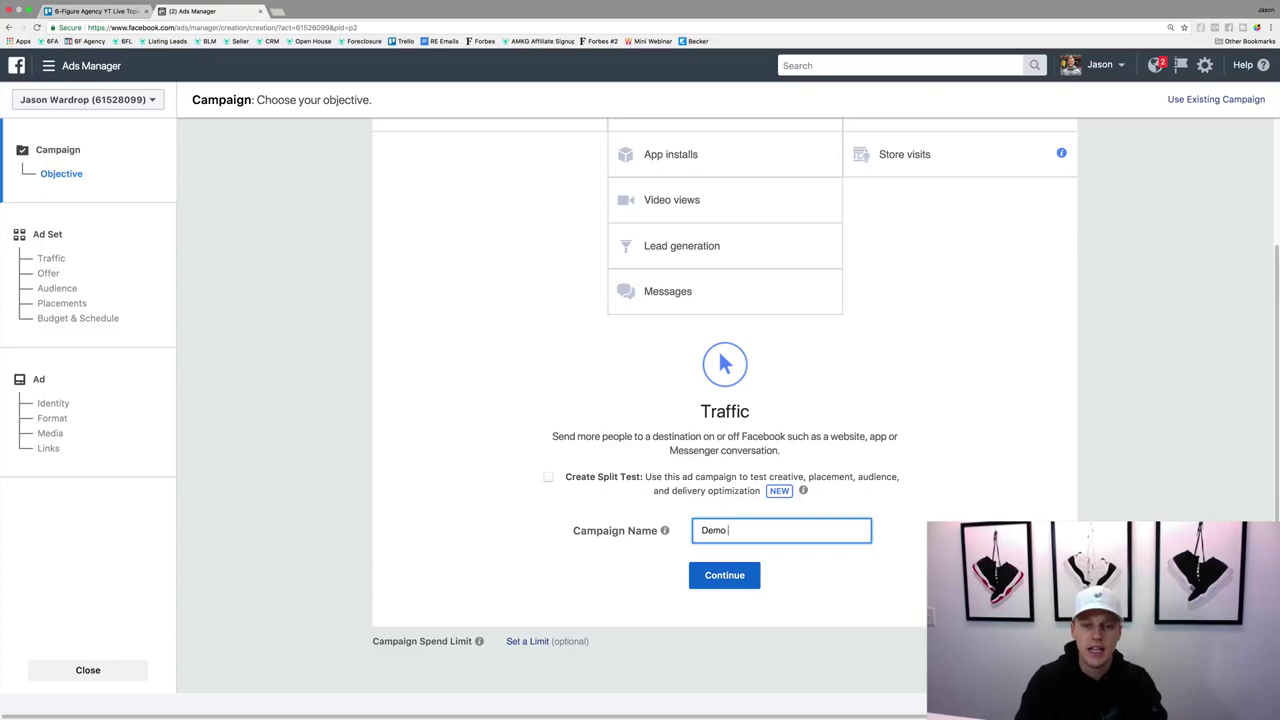
pyautogui.write('Traffic Campai')
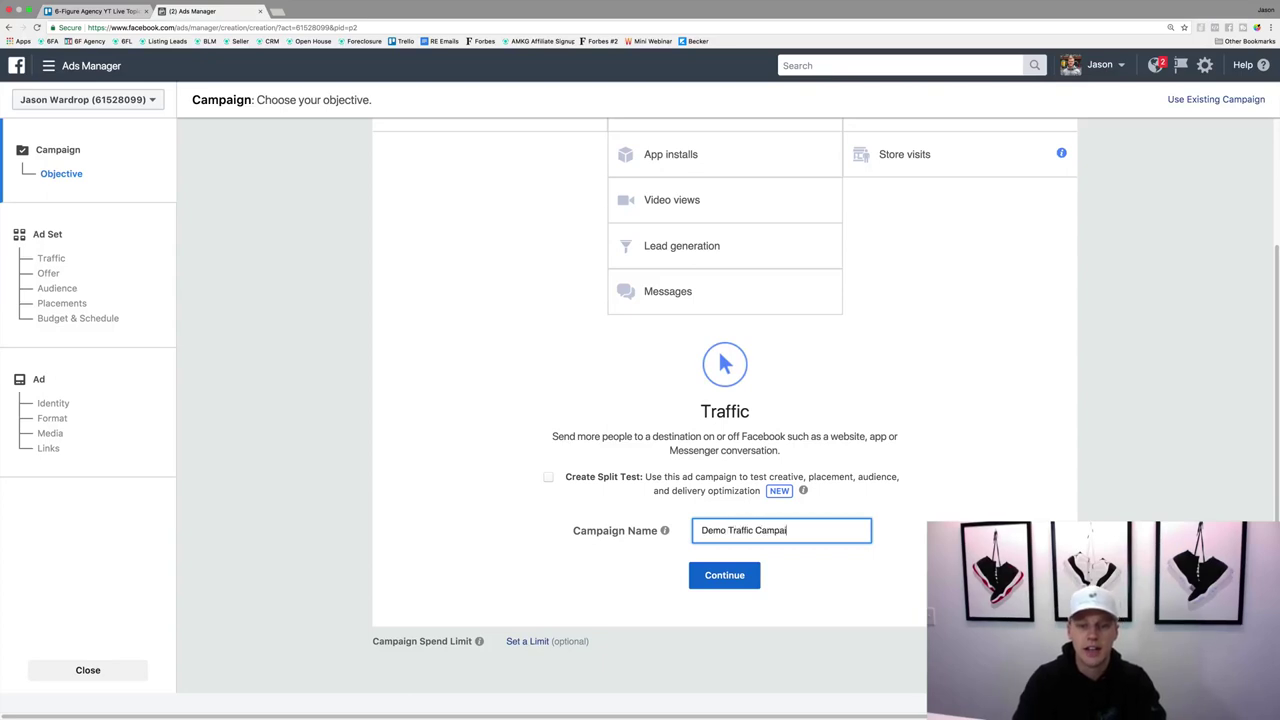
pyautogui.write('gn')
# Continue to the ad set settings, look them over, then return to the objective step
pyautogui.click(718, 575)
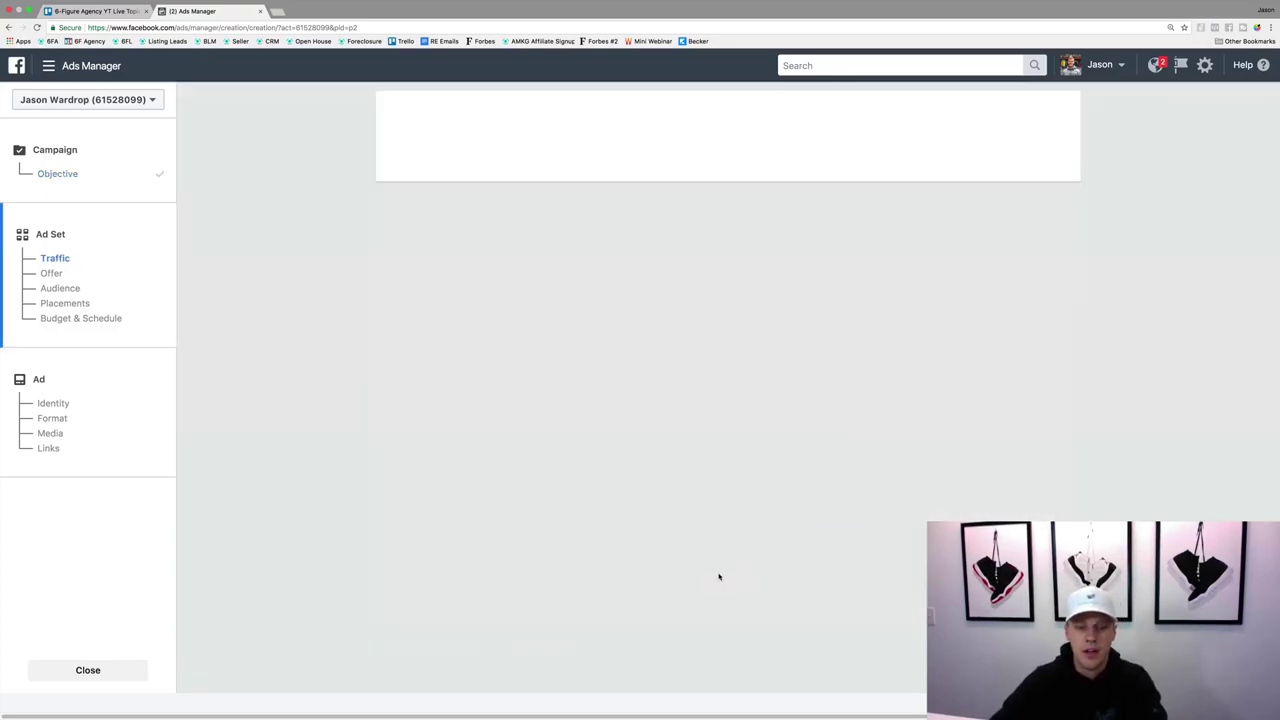
pyautogui.scroll(-15, 689, 578)
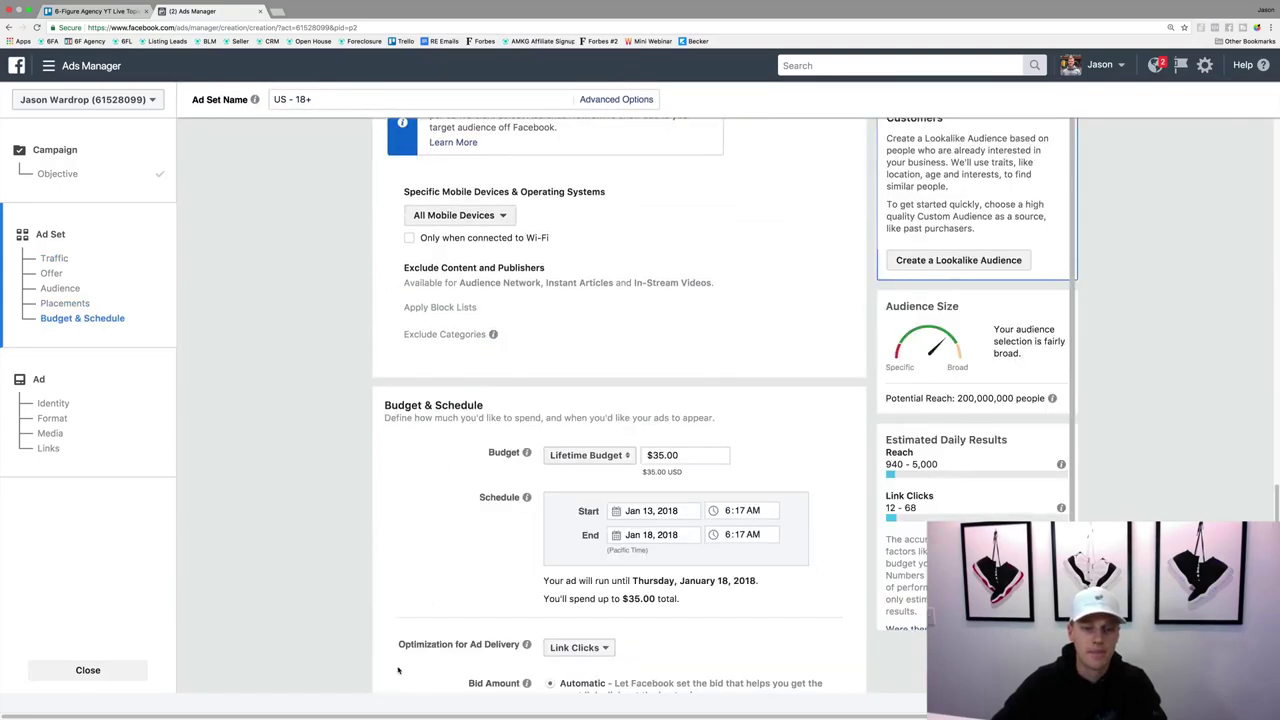
pyautogui.scroll(-3, 398, 670)
pyautogui.click(398, 670)
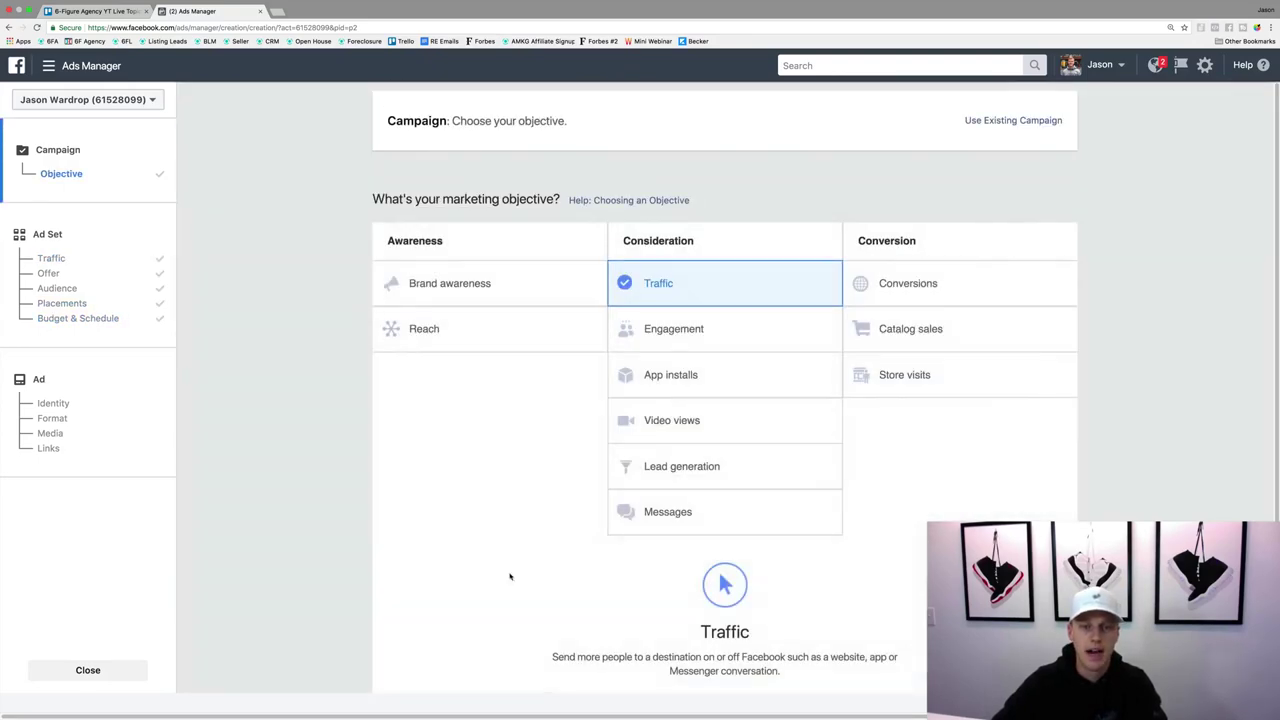
pyautogui.scroll(-5, 515, 570)
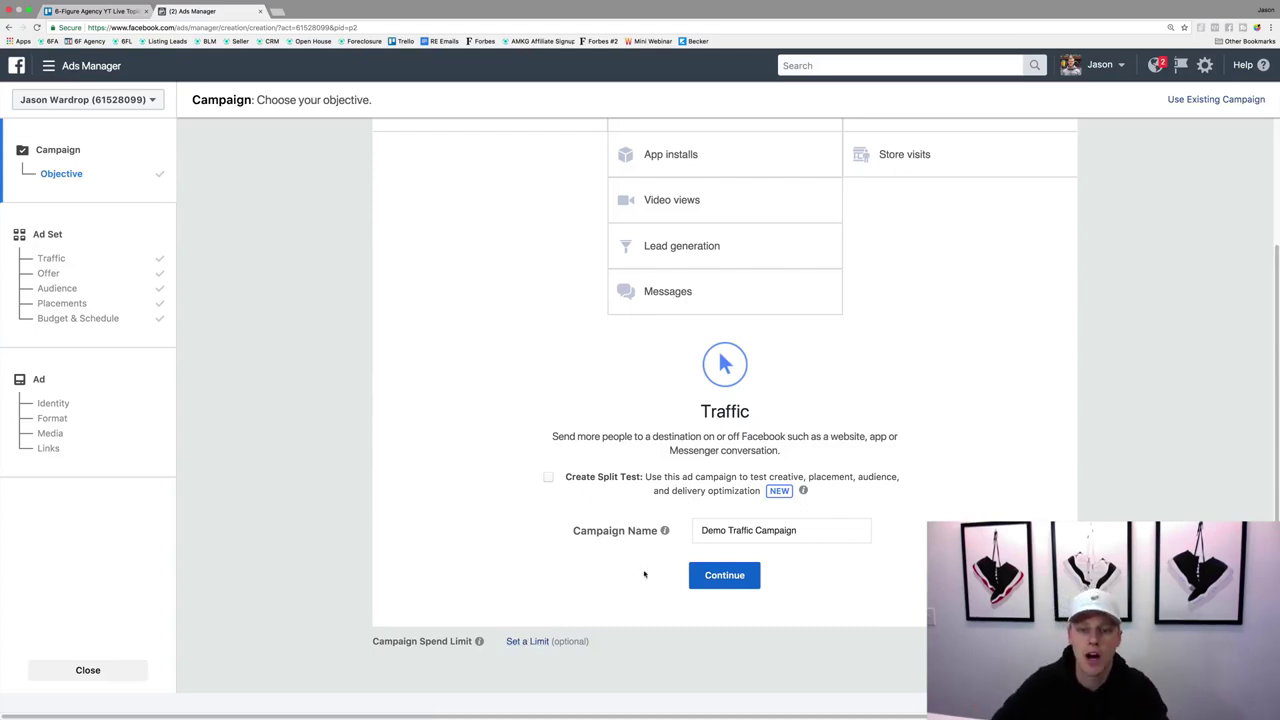
# Continue from the Traffic objective to the ad set setup page
pyautogui.click(724, 575)
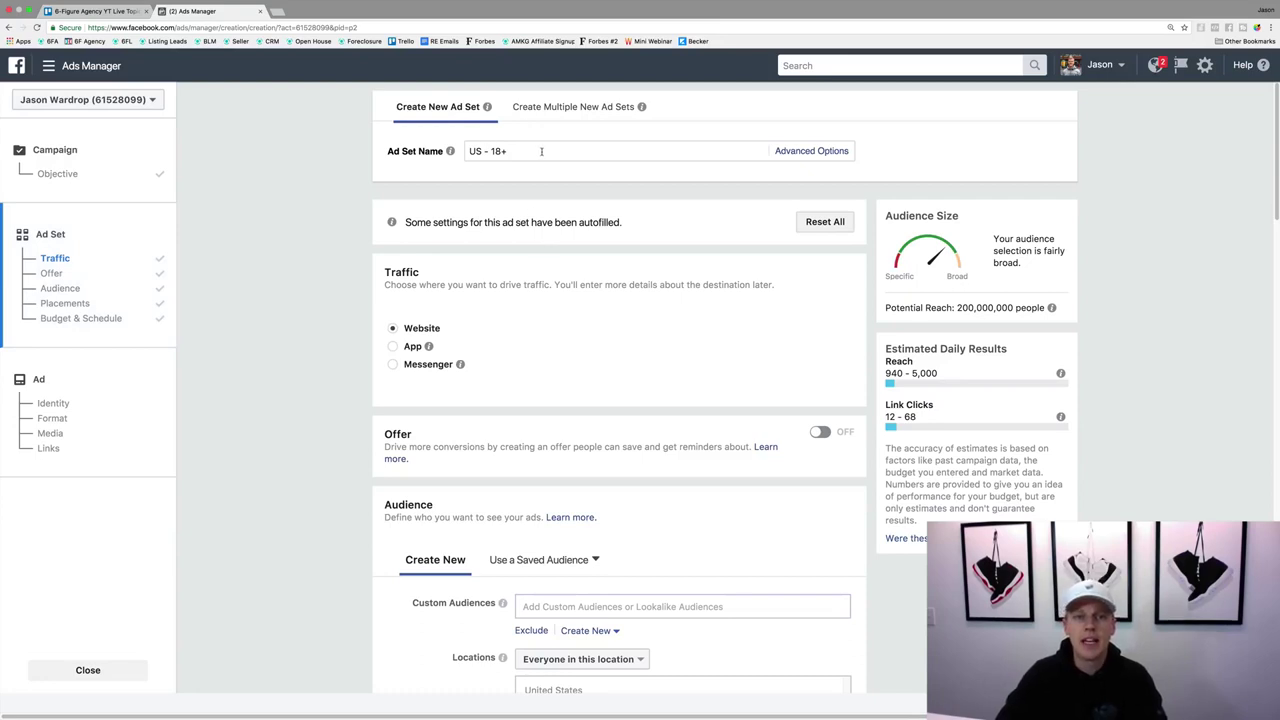
# Rename the ad set to 'Demo Traffic Ad Set' and check its 200,000,000 potential reach
pyautogui.moveTo(541, 151); pyautogui.dragTo(476, 142)
pyautogui.write('Demo T')
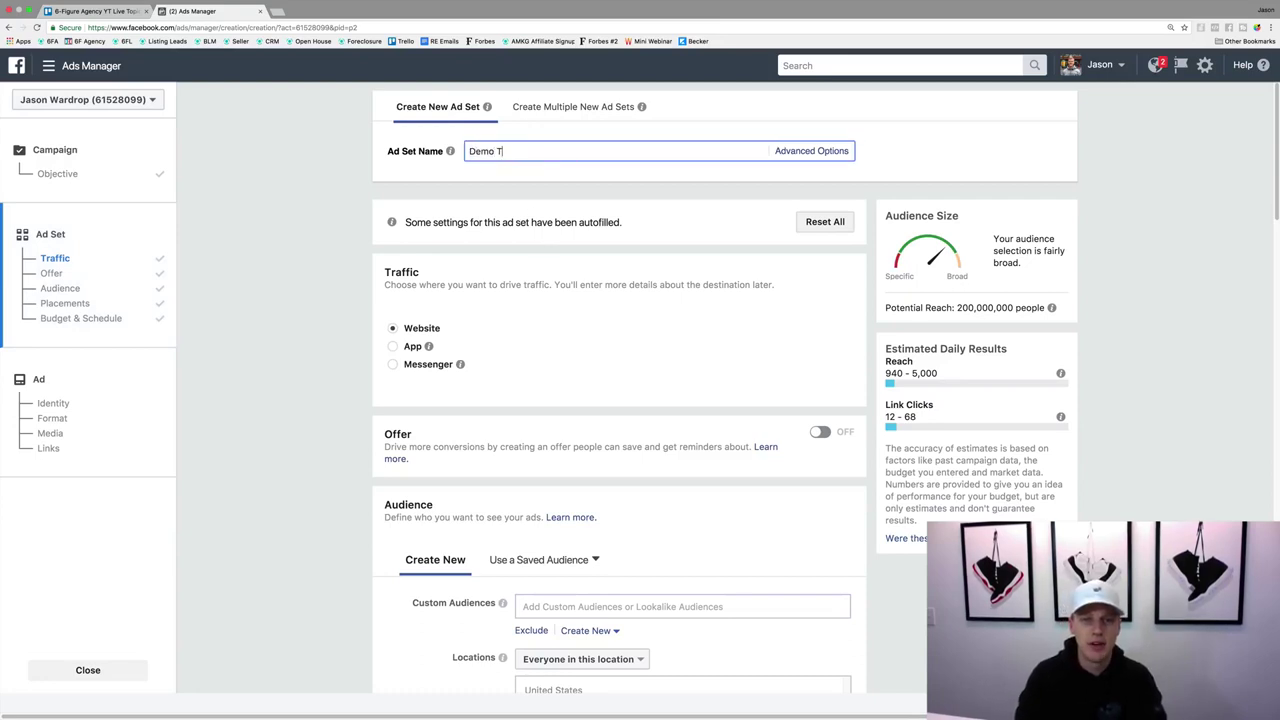
pyautogui.write('raffic Ad Set -')
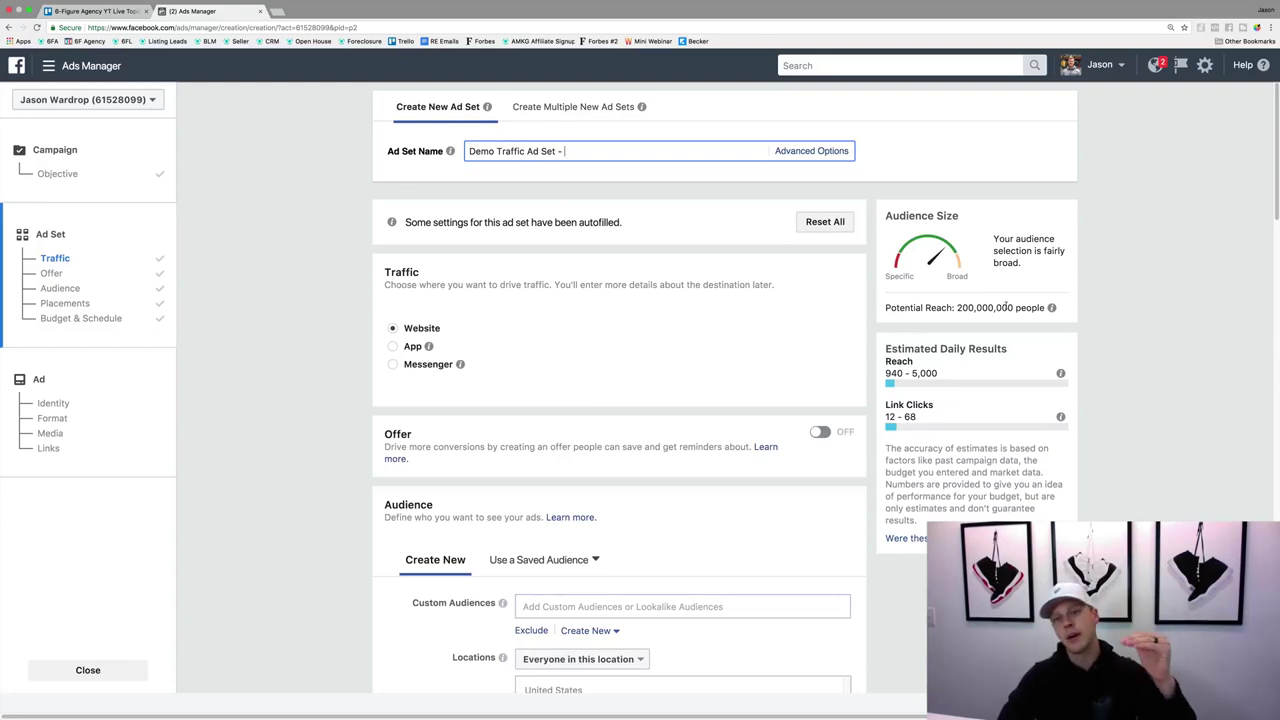
pyautogui.moveTo(958, 308); pyautogui.dragTo(1013, 307)
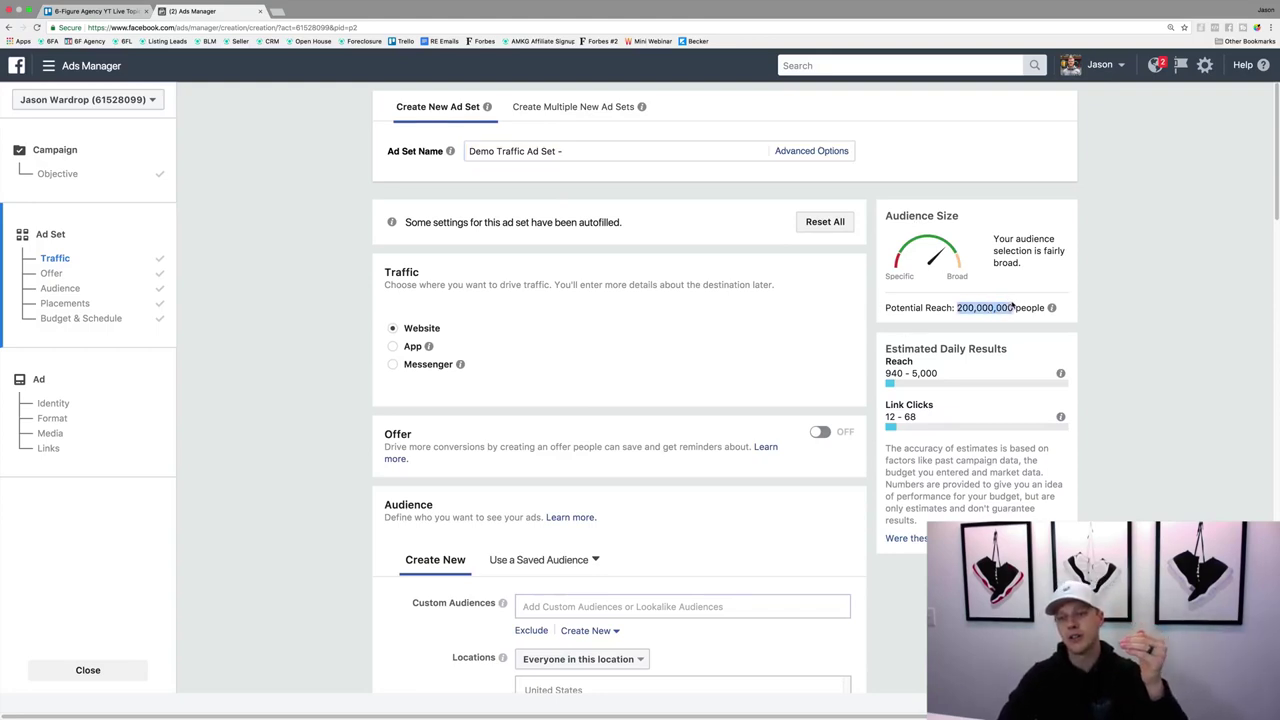
pyautogui.click(1013, 304)
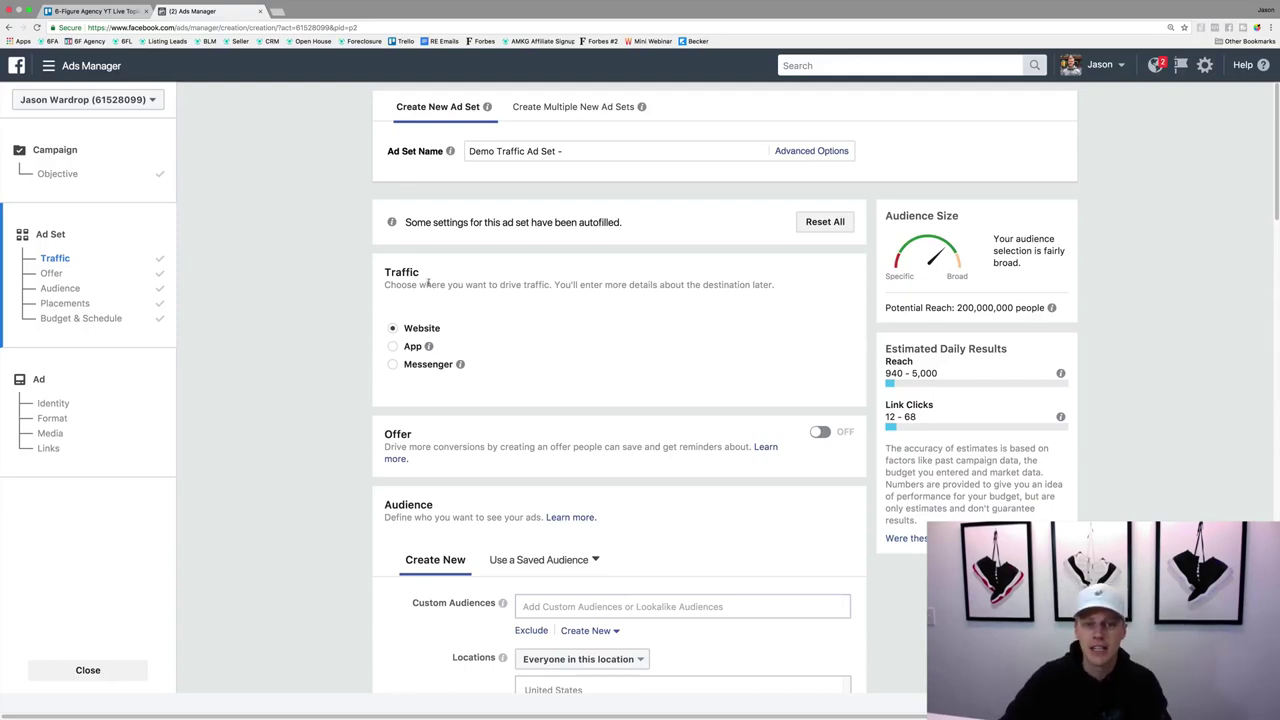
pyautogui.scroll(-2, 417, 364)
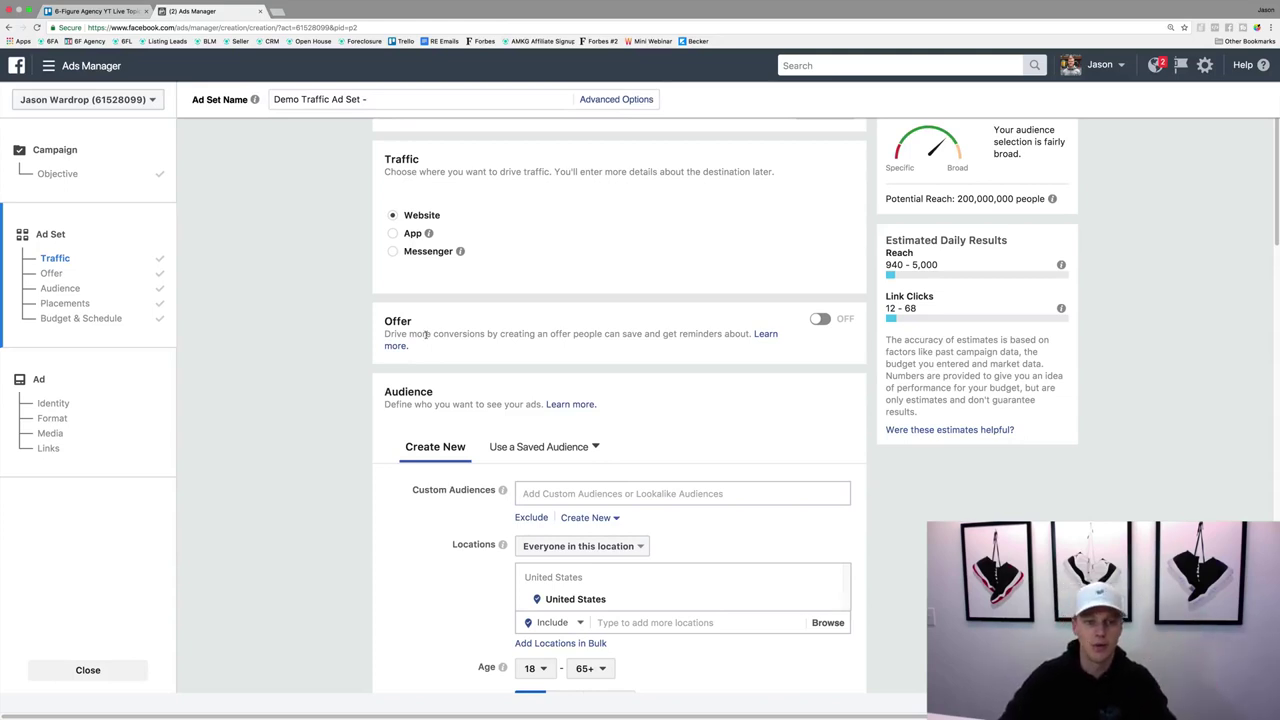
pyautogui.scroll(-1, 435, 432)
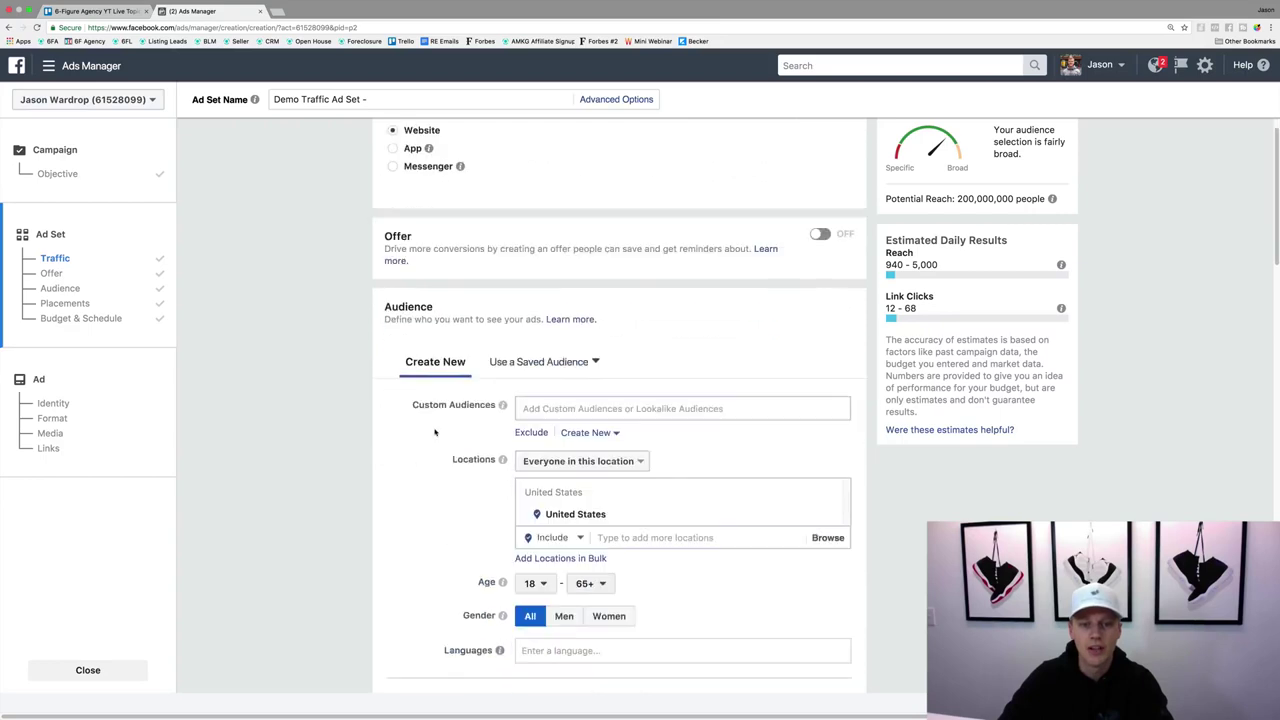
pyautogui.scroll(-1, 435, 432)
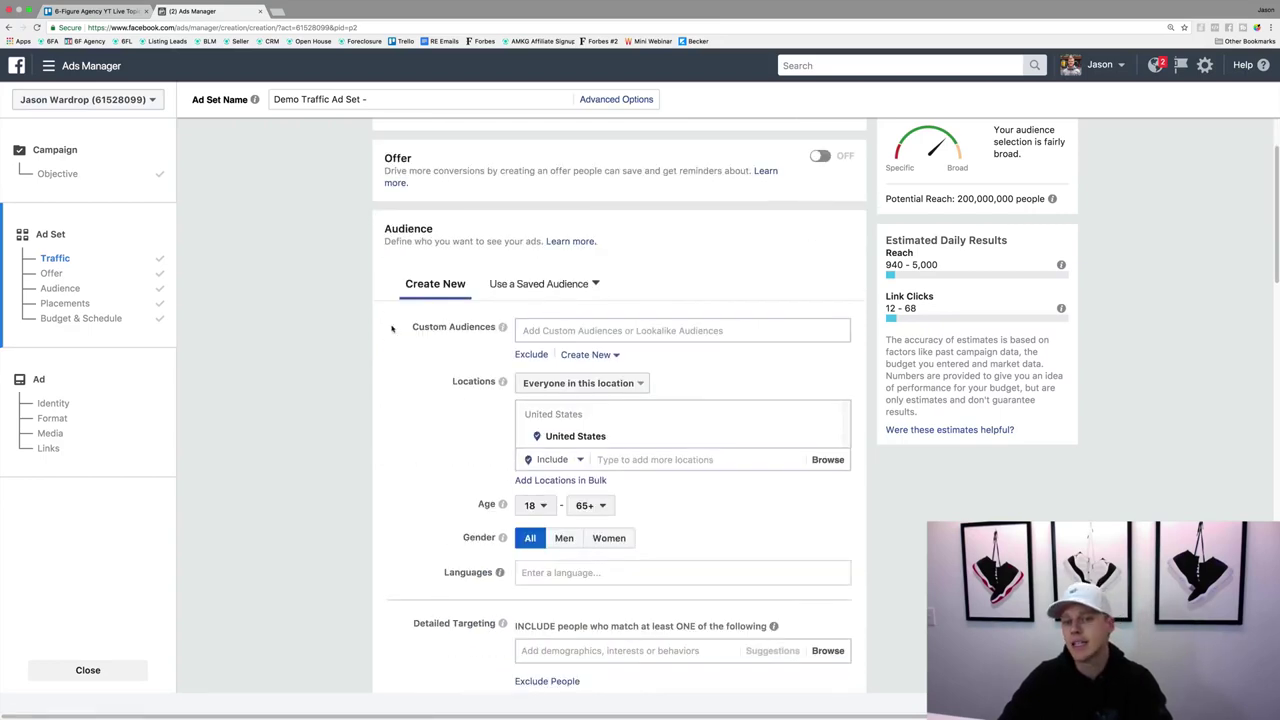
pyautogui.moveTo(409, 327); pyautogui.dragTo(495, 328)
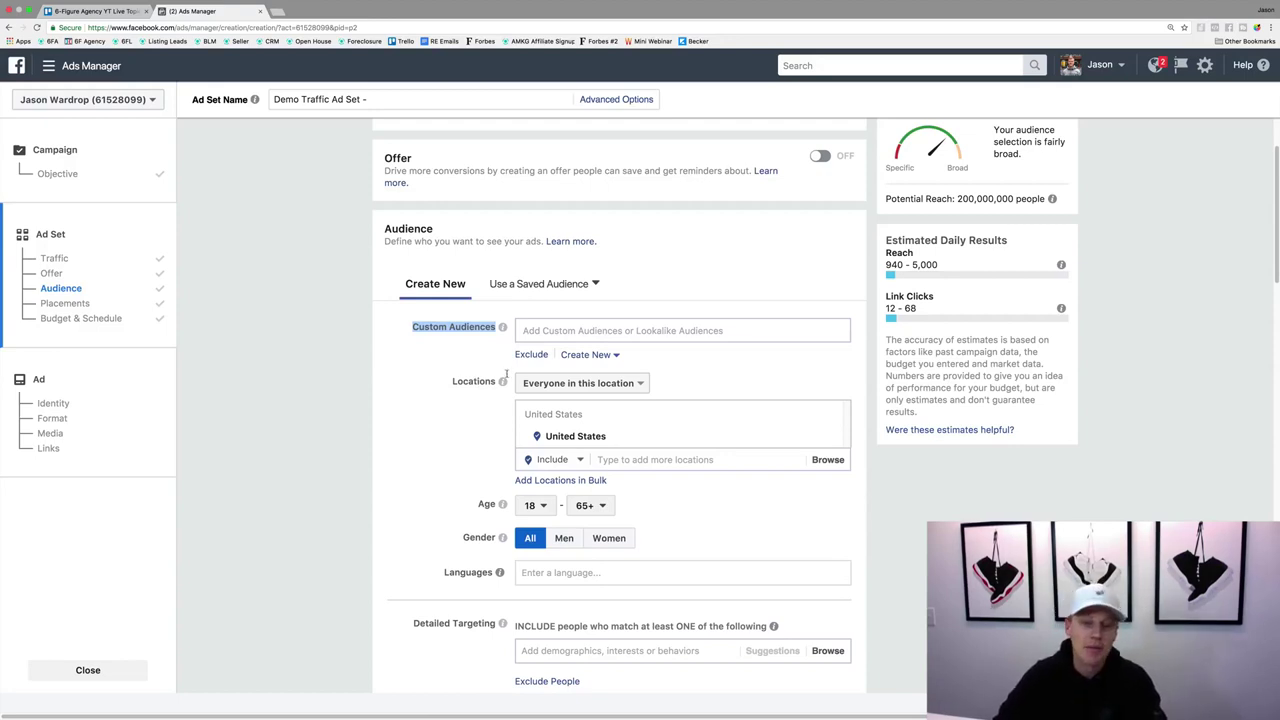
pyautogui.moveTo(830, 440)
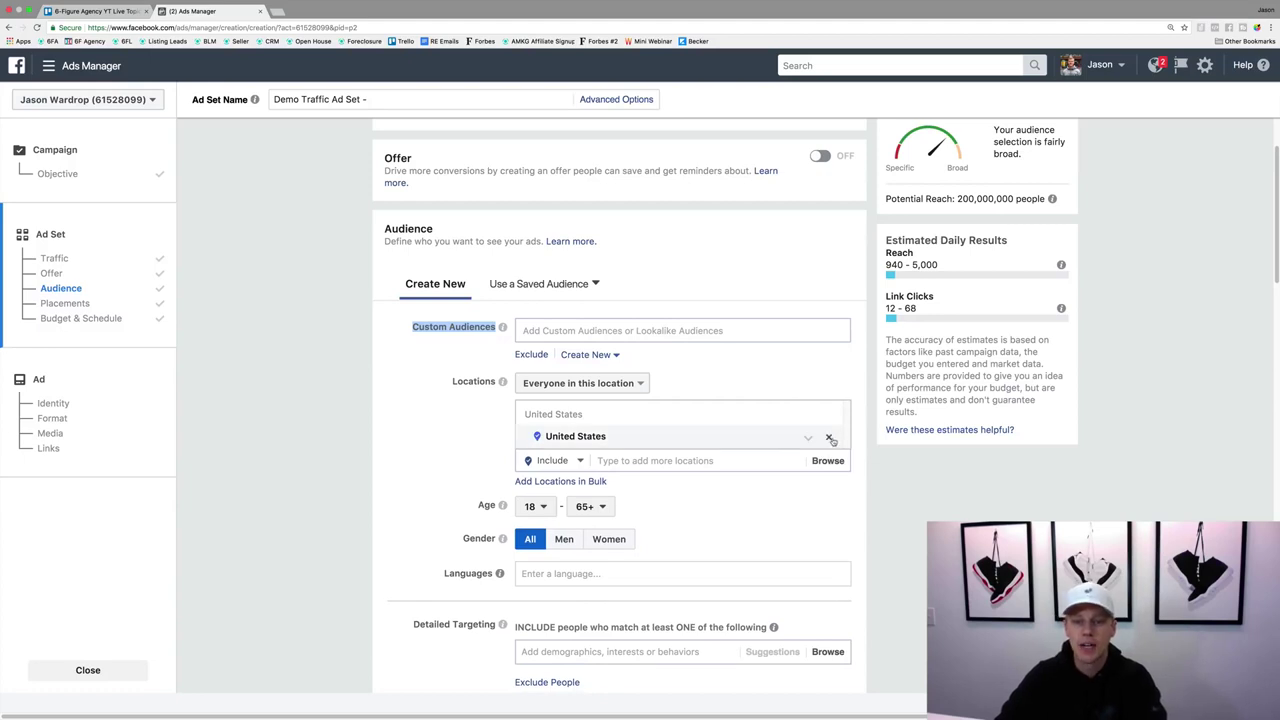
# Replace United States with Orlando, Florida as the target location
pyautogui.click(830, 440)
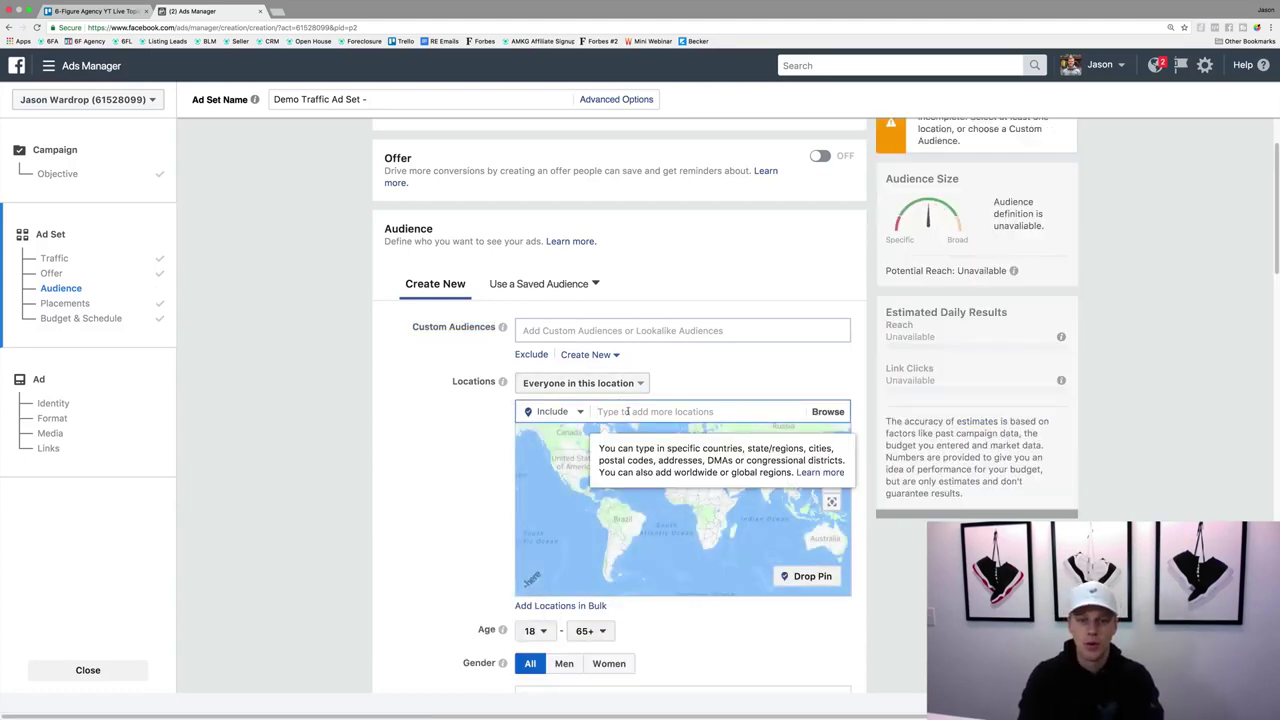
pyautogui.write('Orlando Fl')
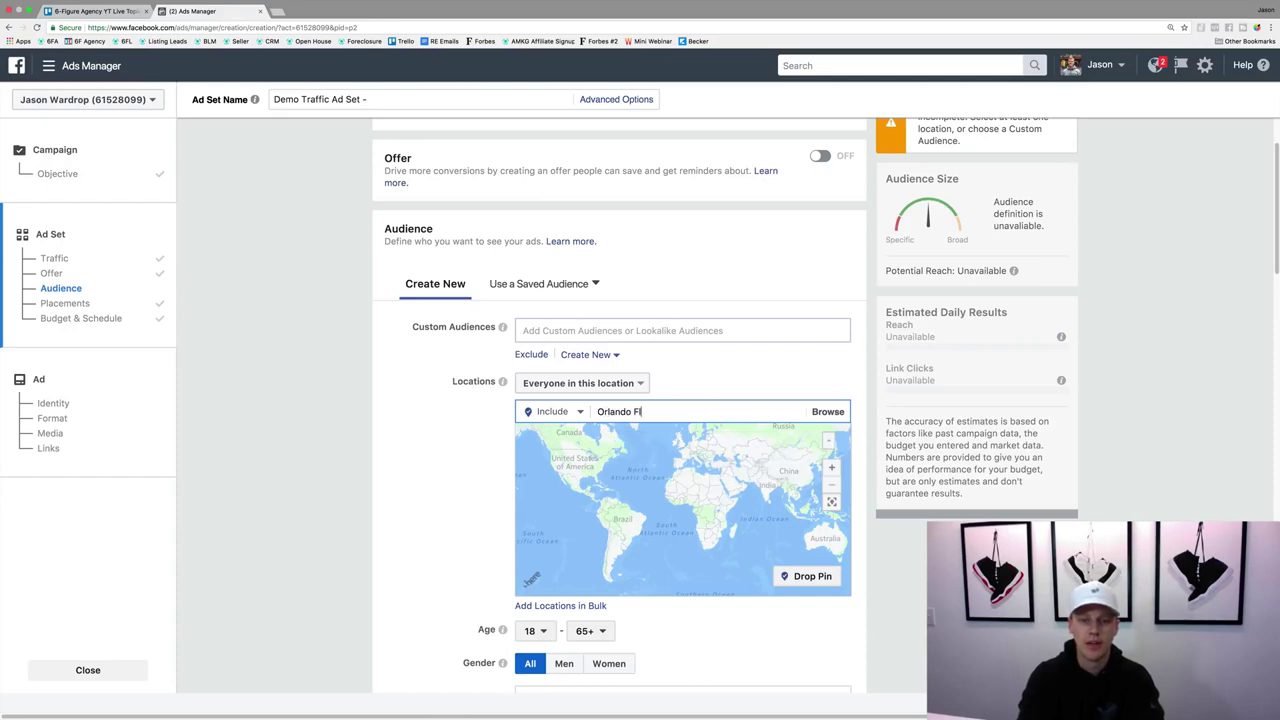
pyautogui.write('orida')
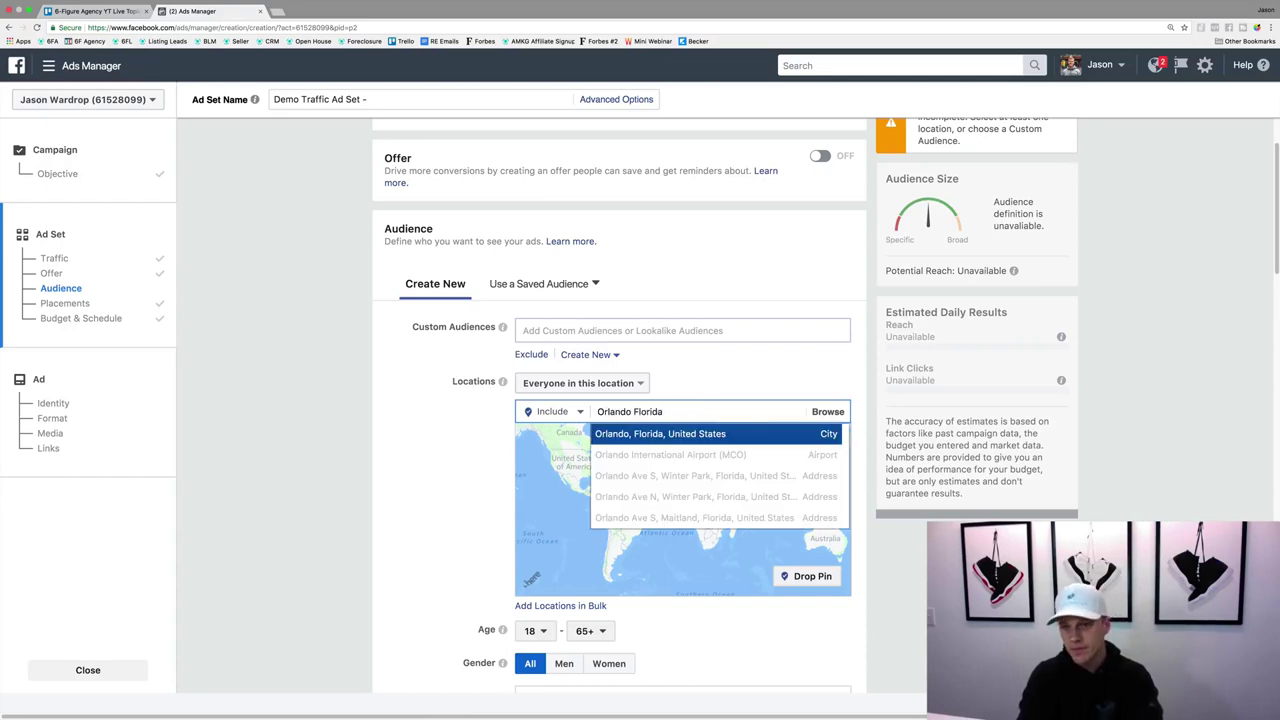
pyautogui.press('Return')
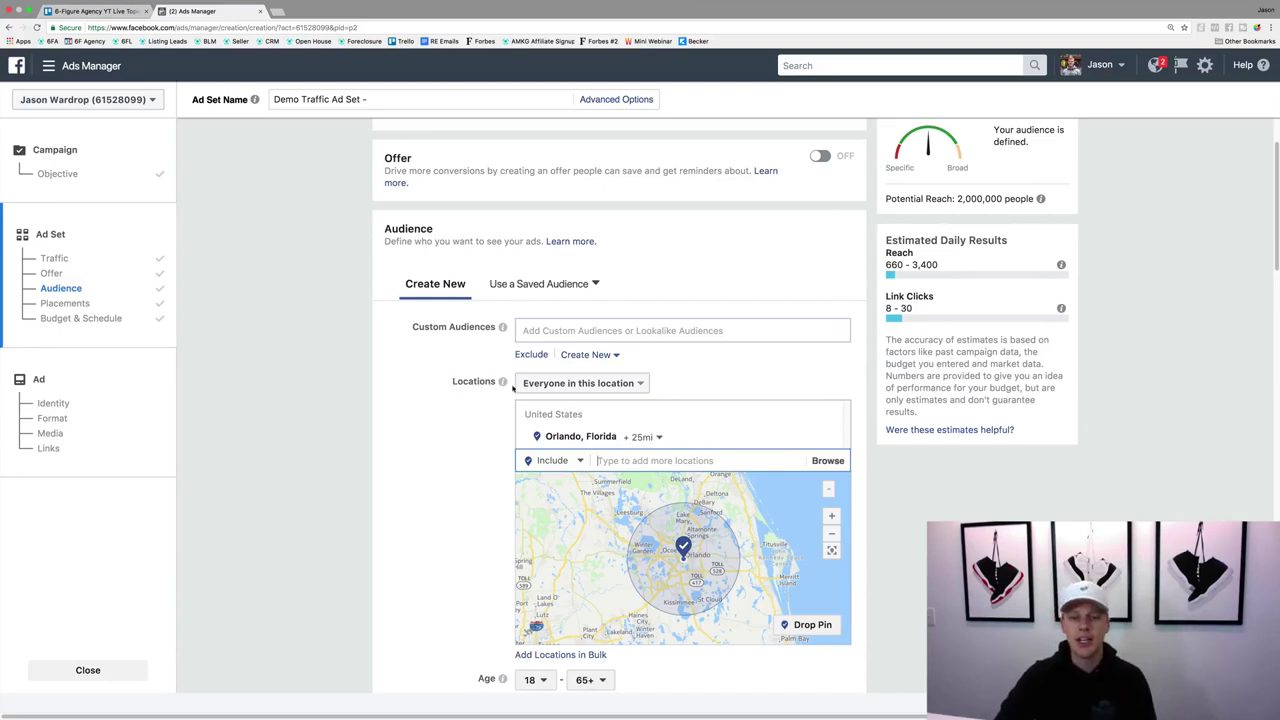
# Target only people who live in Orlando, cutting potential reach to 1,500,000
pyautogui.click(590, 385)
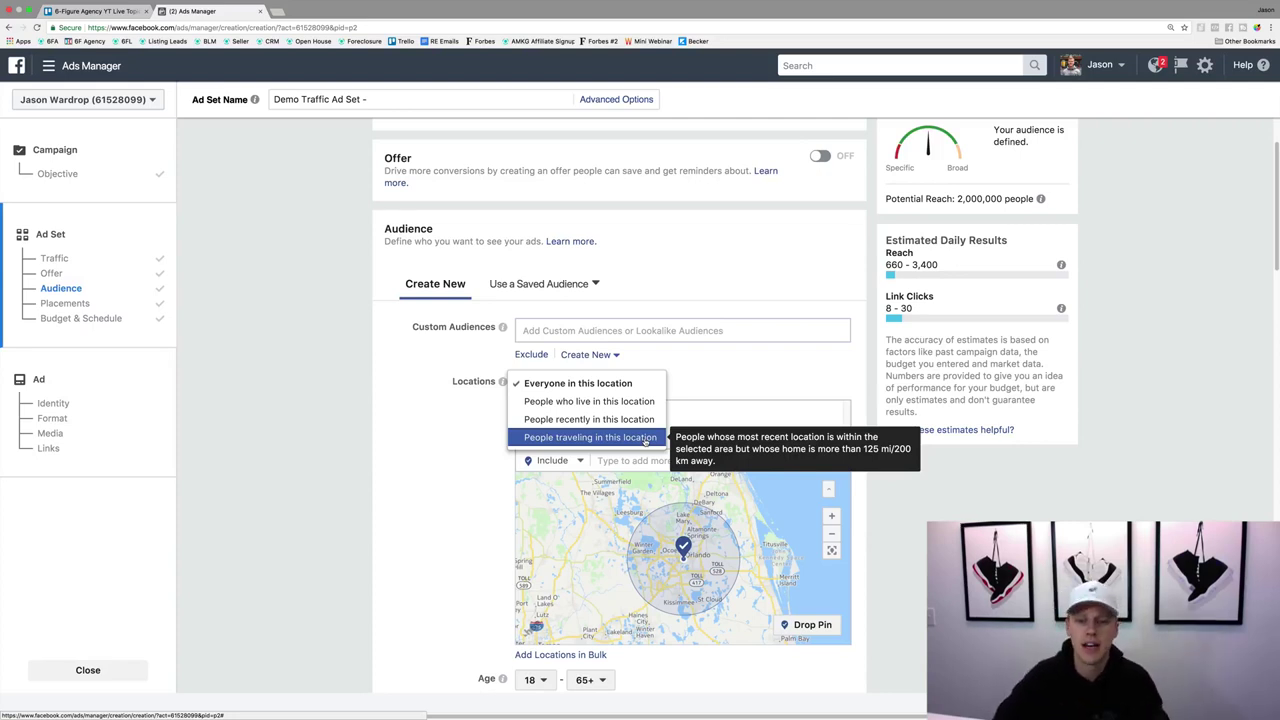
pyautogui.click(640, 401)
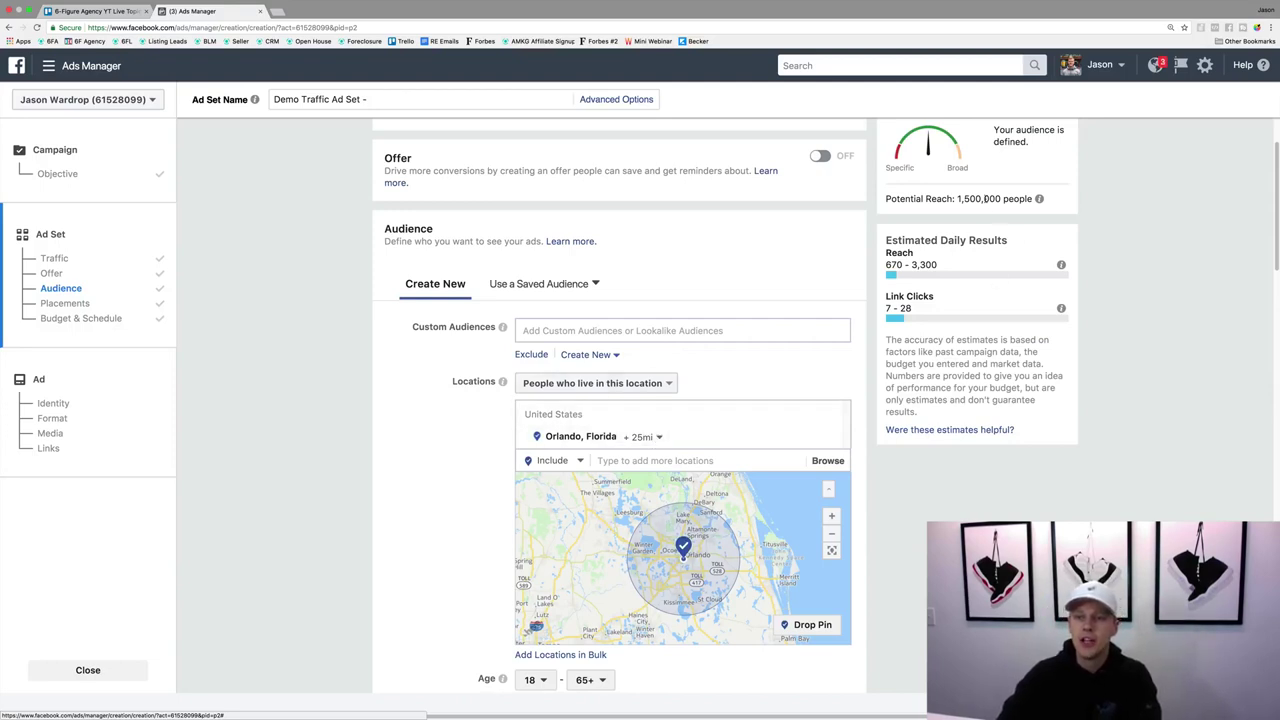
pyautogui.moveTo(960, 199); pyautogui.dragTo(1006, 199)
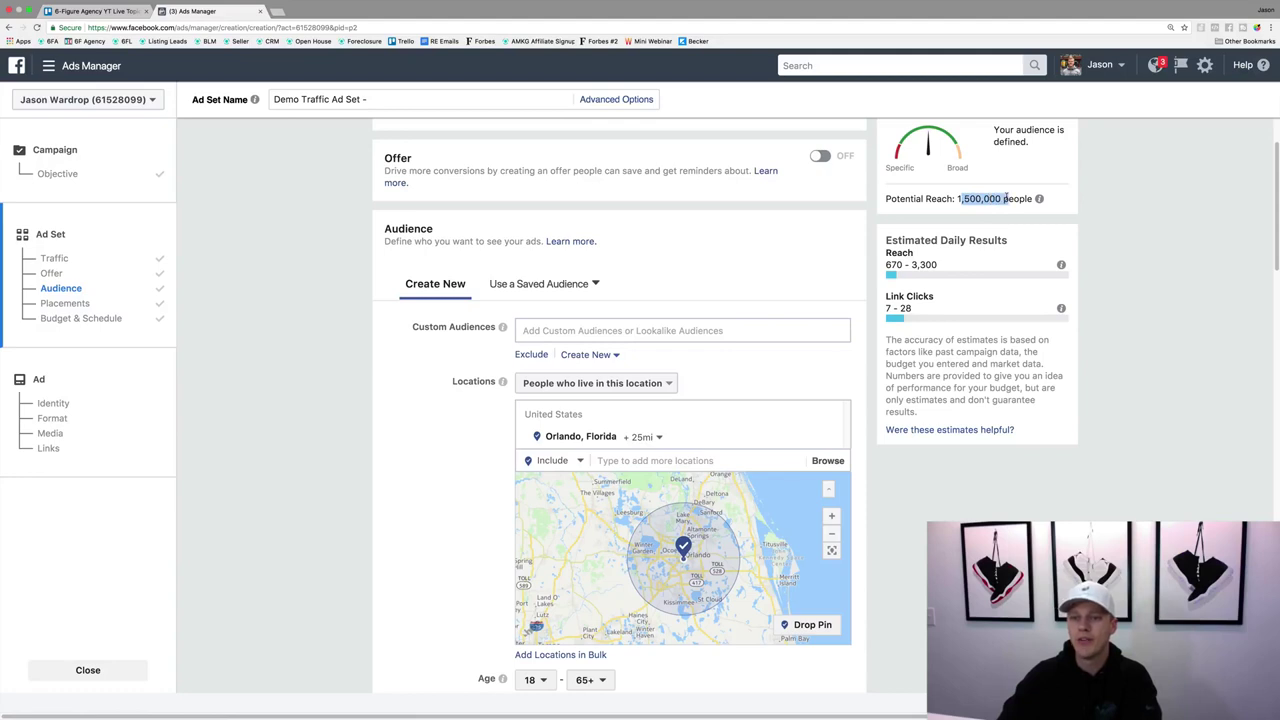
pyautogui.click(1005, 199)
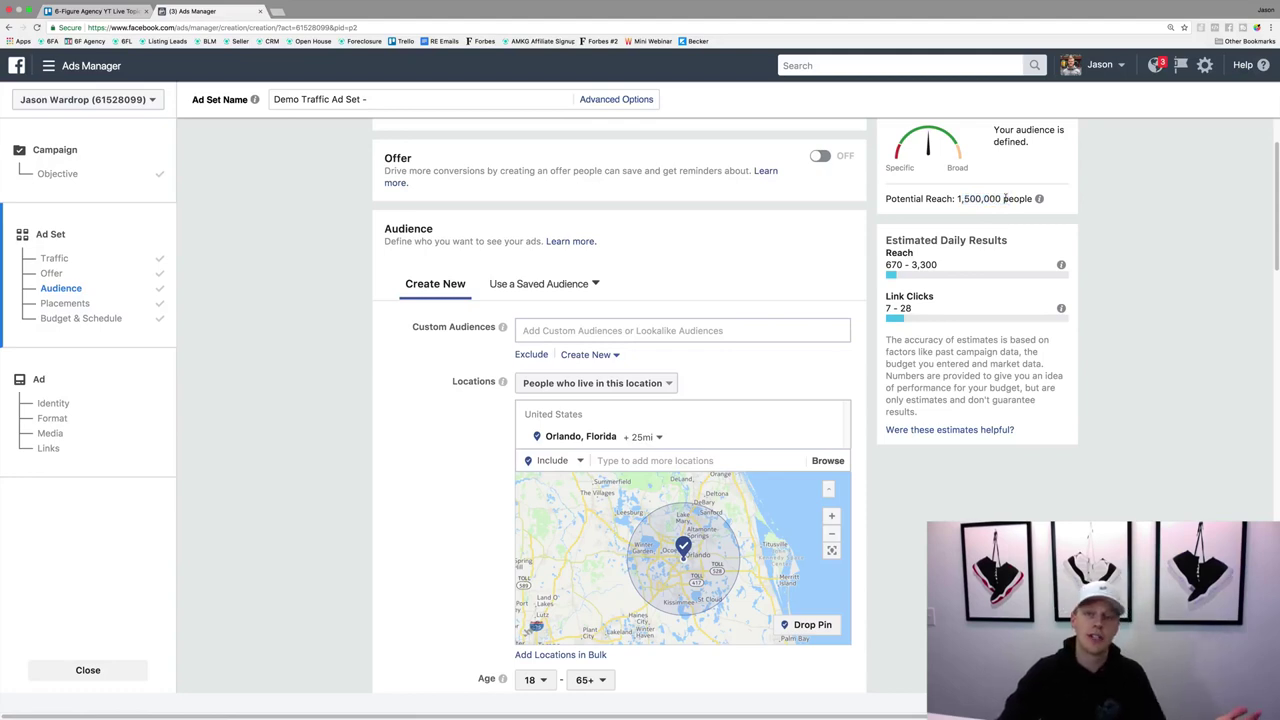
# Set Orlando targeting to cities within a 10-mile radius, giving 950,000 potential reach
pyautogui.click(645, 437)
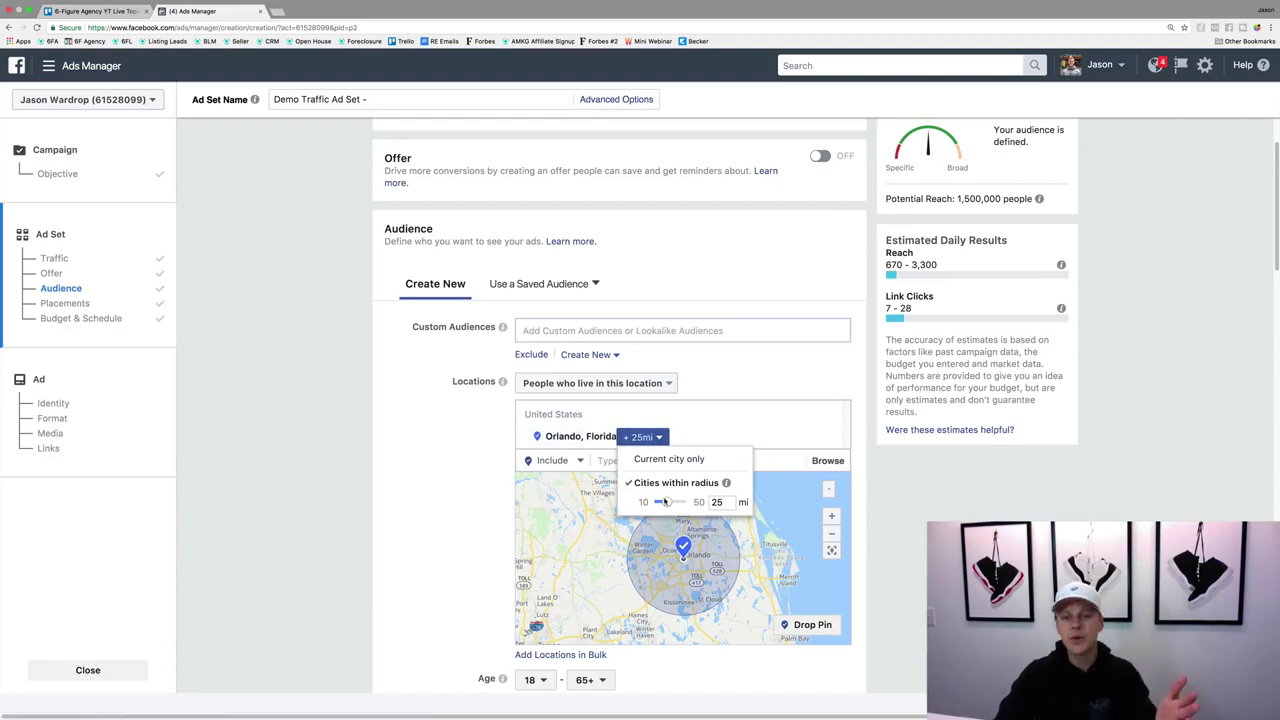
pyautogui.click(670, 460)
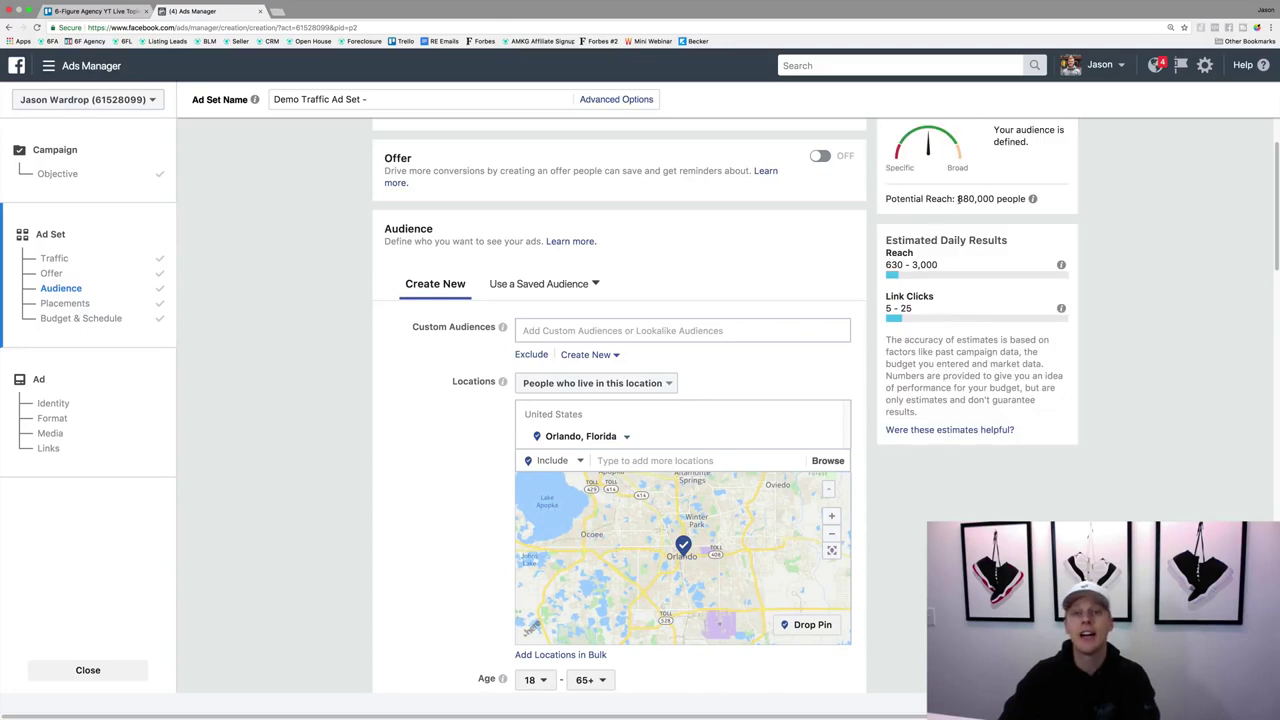
pyautogui.click(626, 437)
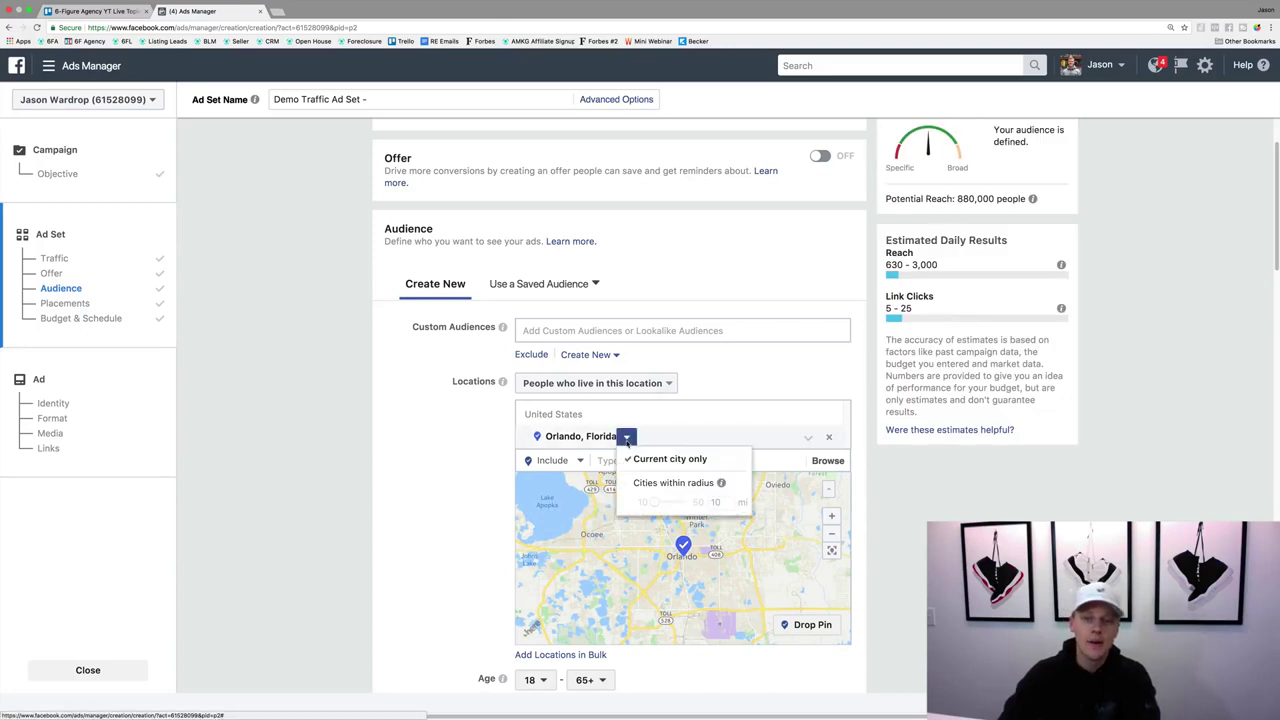
pyautogui.click(652, 483)
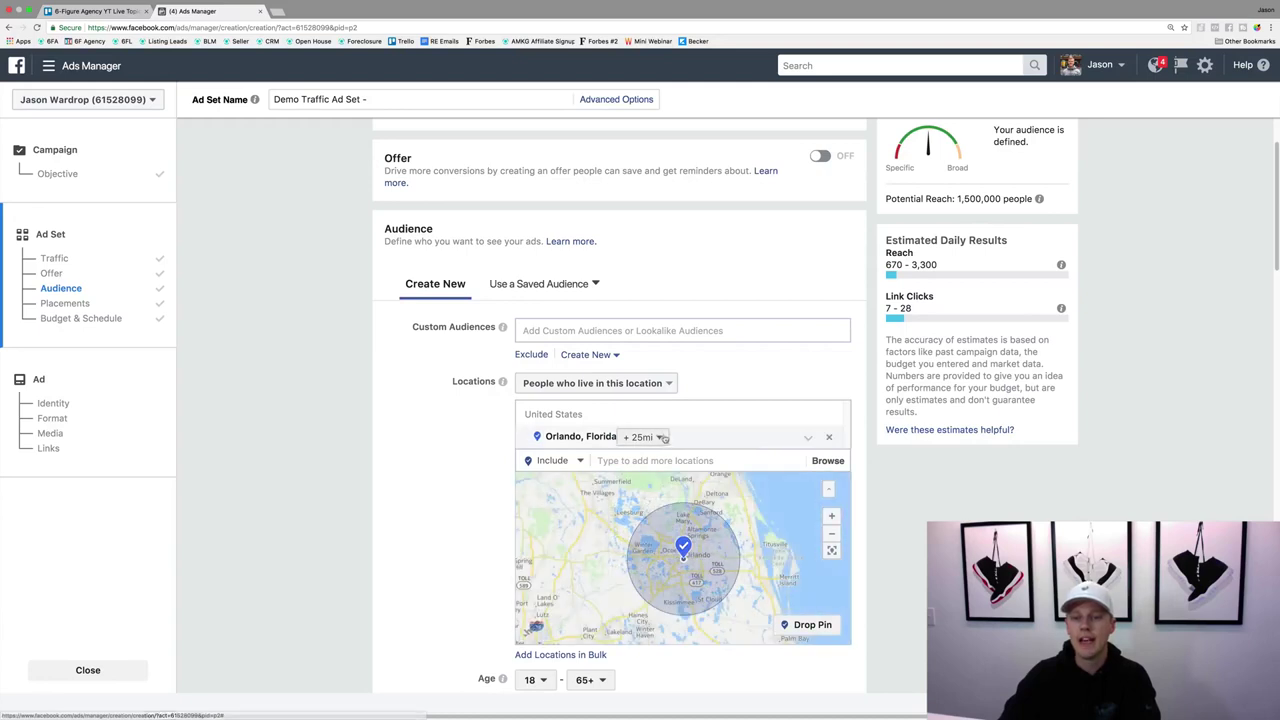
pyautogui.click(643, 437)
pyautogui.moveTo(667, 502)
pyautogui.mouseDown()
pyautogui.moveTo(696, 502)
pyautogui.moveTo(644, 502)
pyautogui.mouseUp()
pyautogui.click(963, 225)
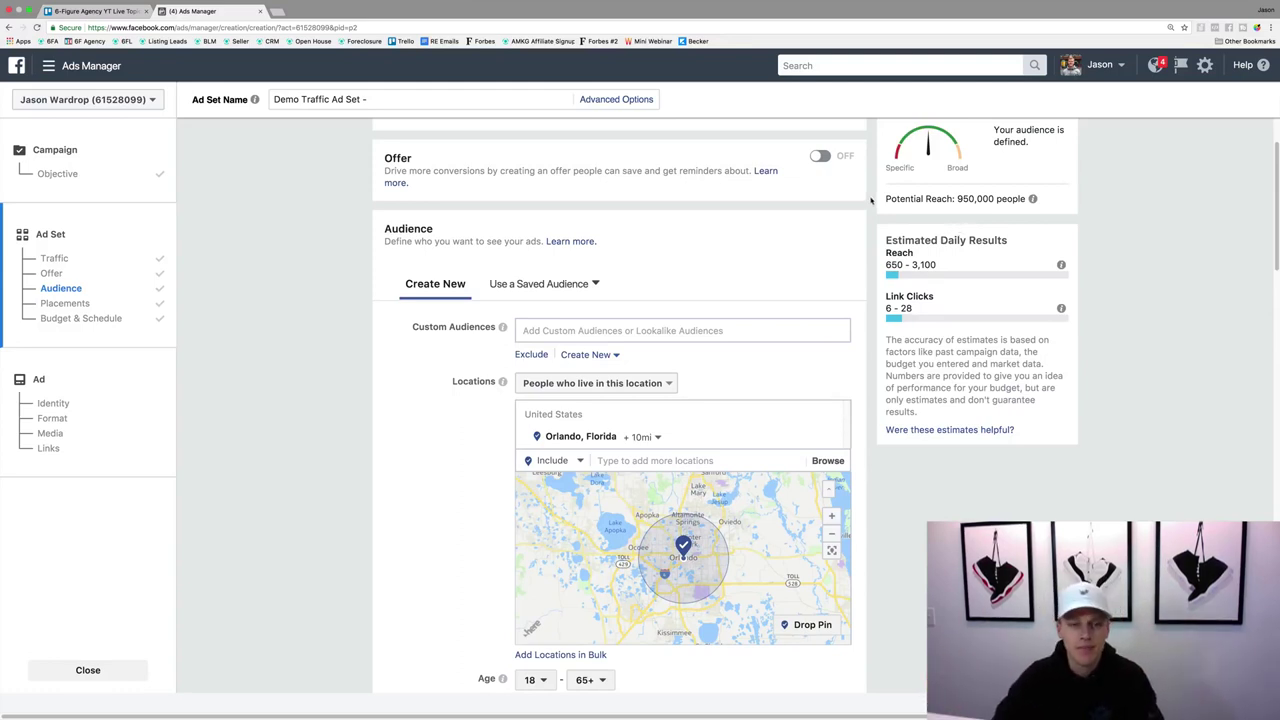
pyautogui.scroll(-1, 437, 391)
# Raise the minimum audience age to 26, dropping potential reach to 770,000
pyautogui.scroll(-4, 437, 391)
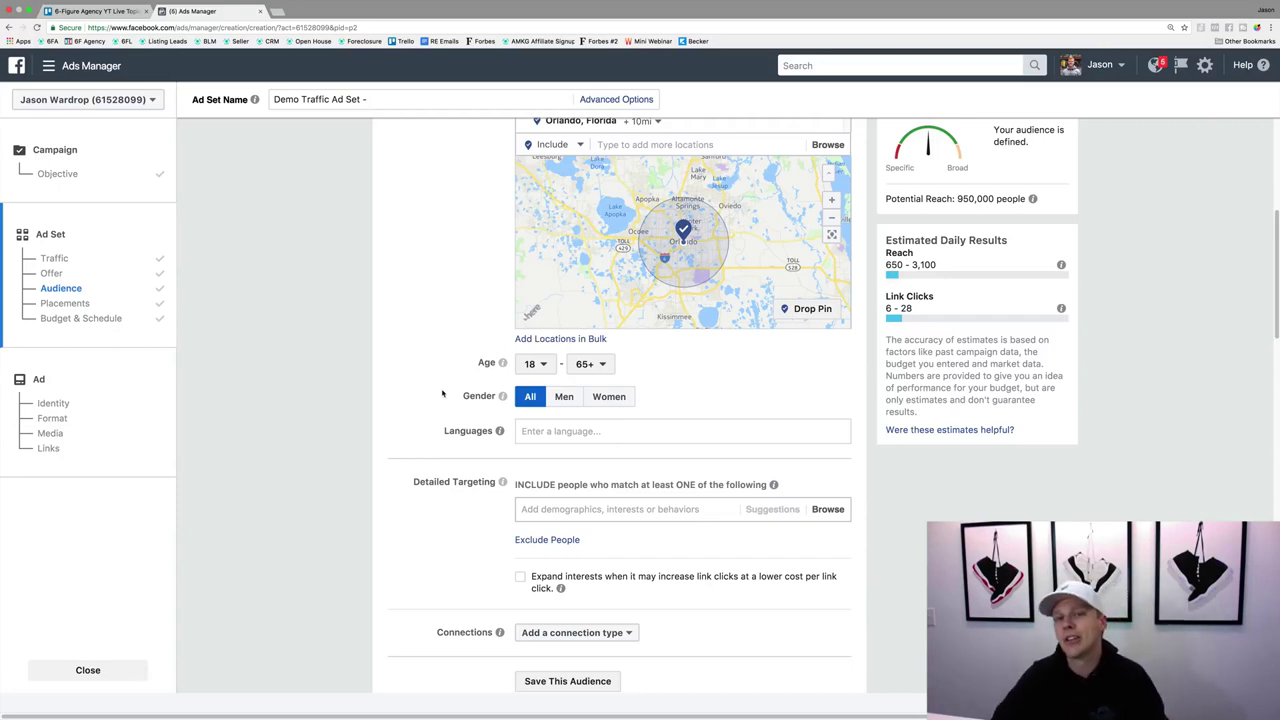
pyautogui.click(527, 369)
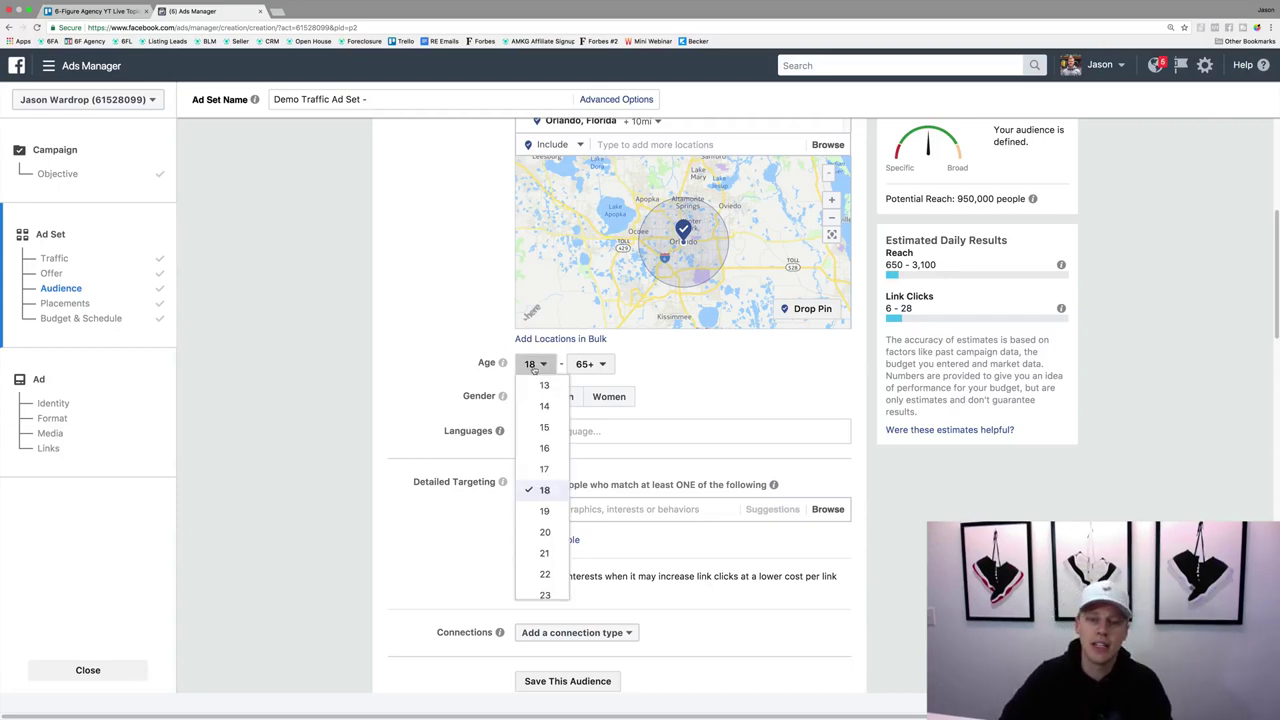
pyautogui.scroll(-3, 540, 490)
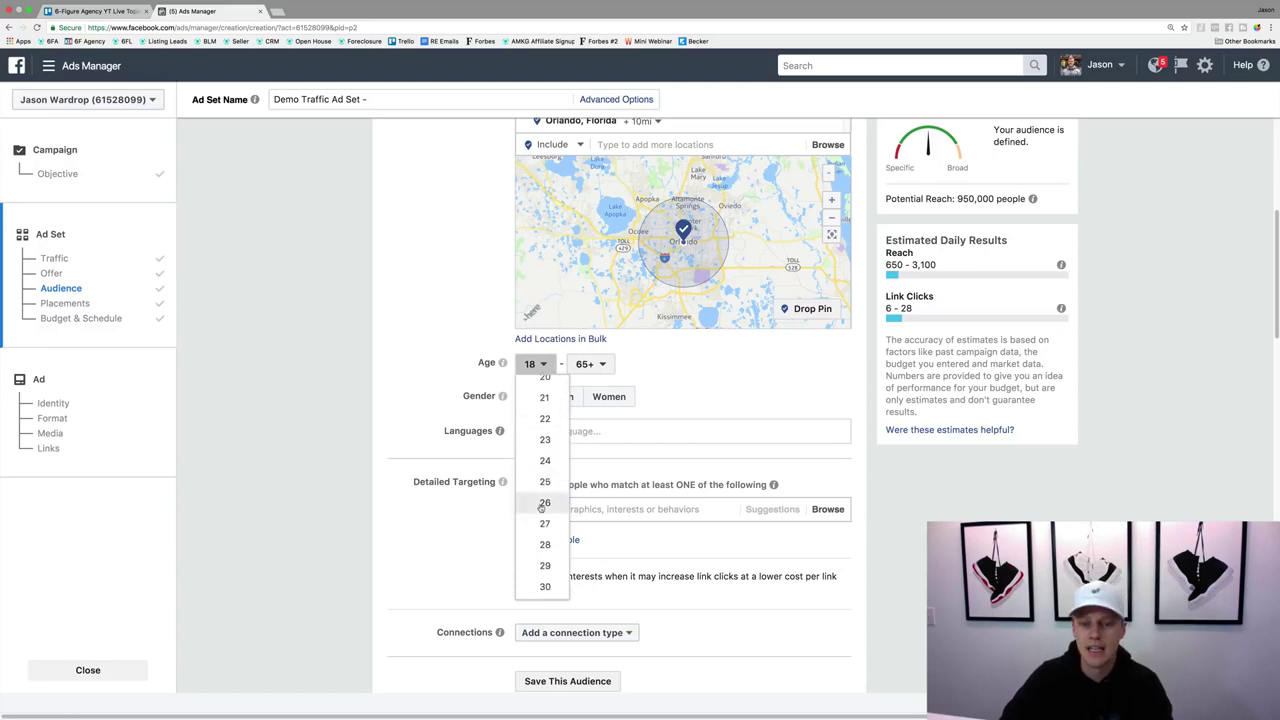
pyautogui.click(542, 505)
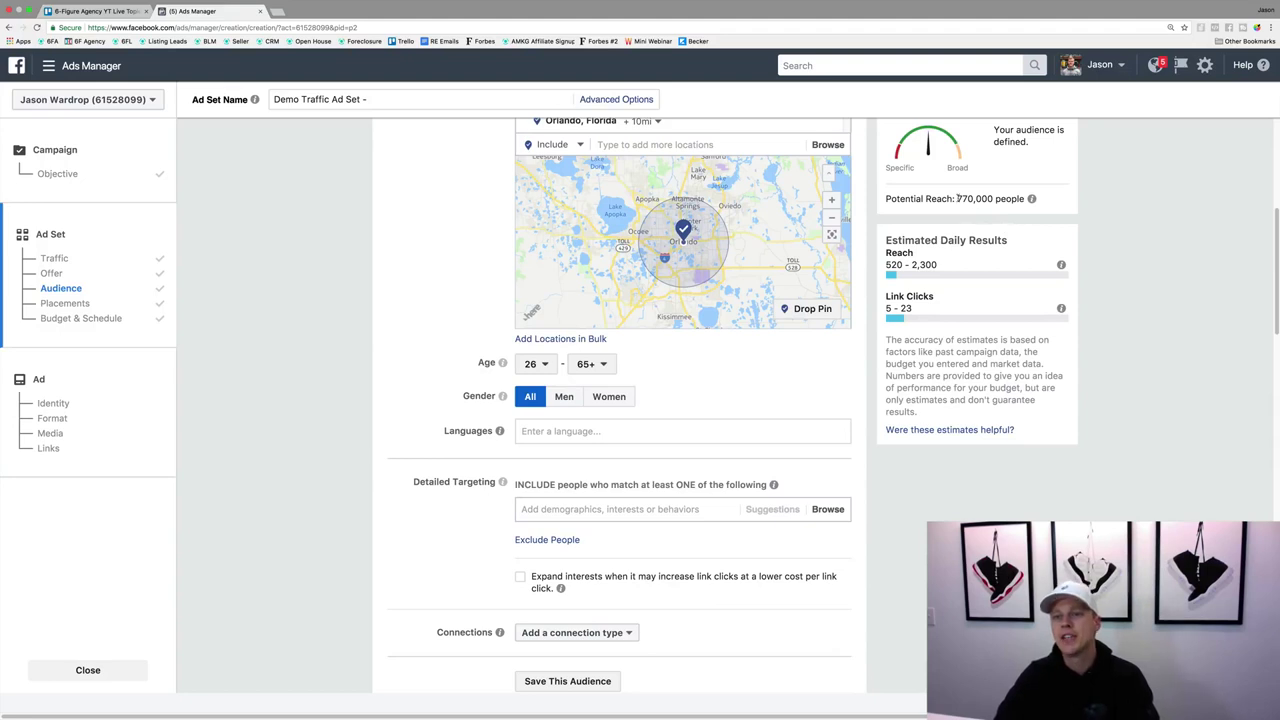
pyautogui.moveTo(958, 198); pyautogui.dragTo(977, 198)
pyautogui.click(977, 198)
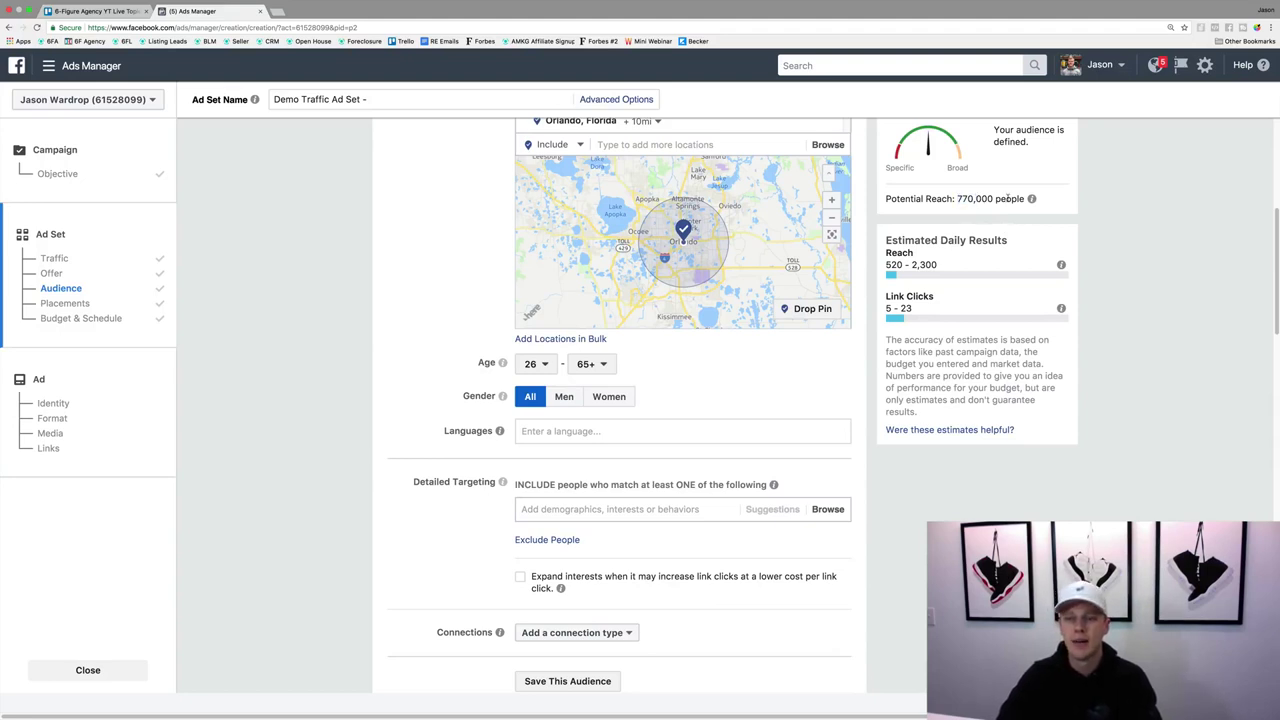
pyautogui.click(565, 428)
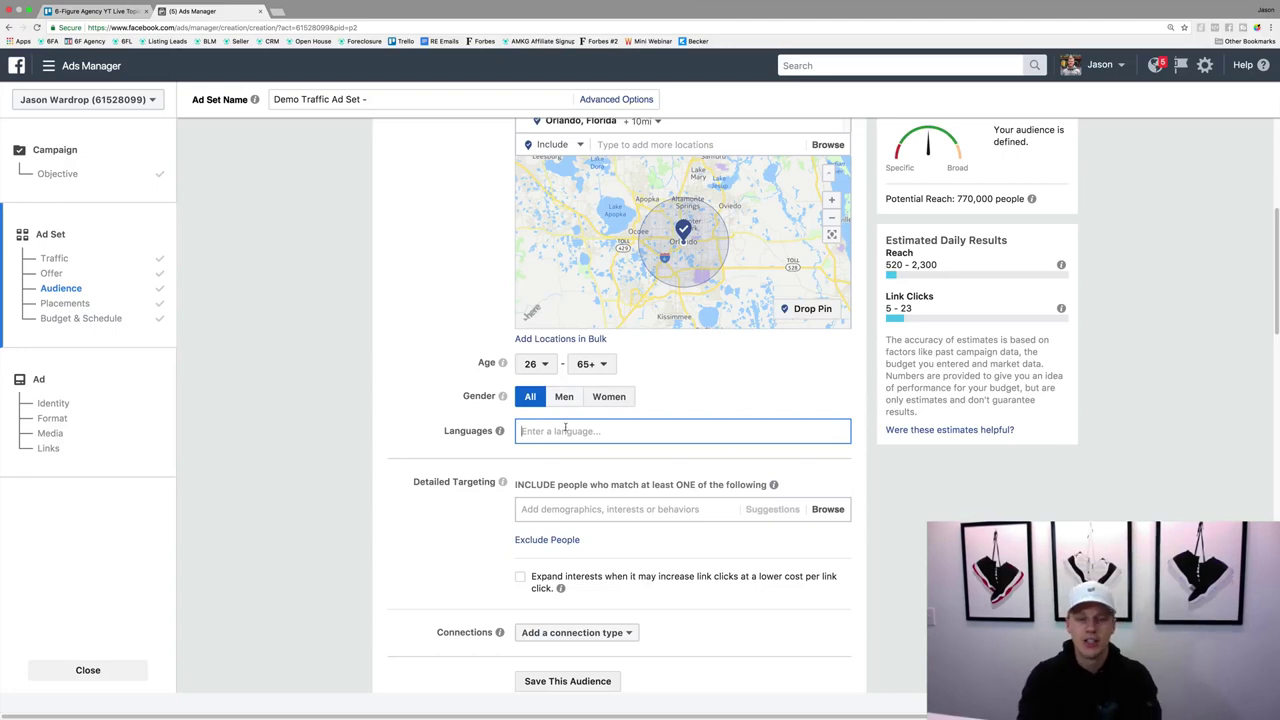
# Try English (All) and then Spanish (All) as audience languages, removing each
pyautogui.write('eng')
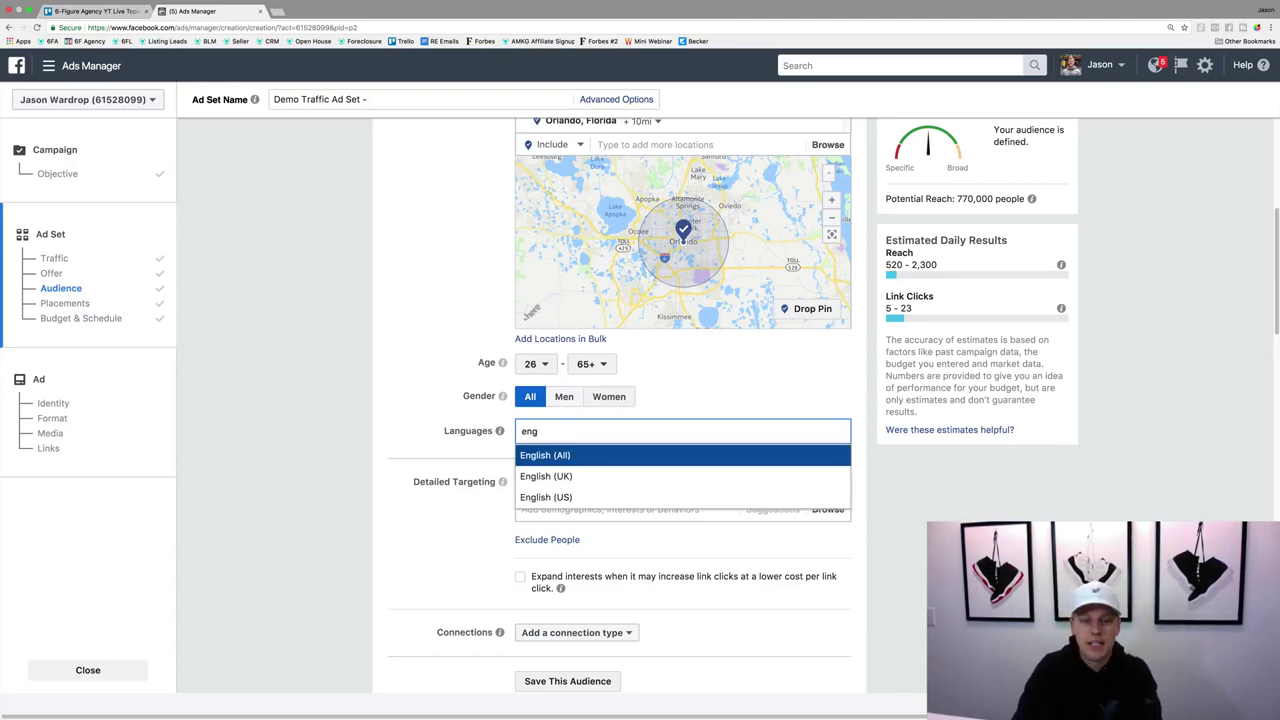
pyautogui.press('Return')
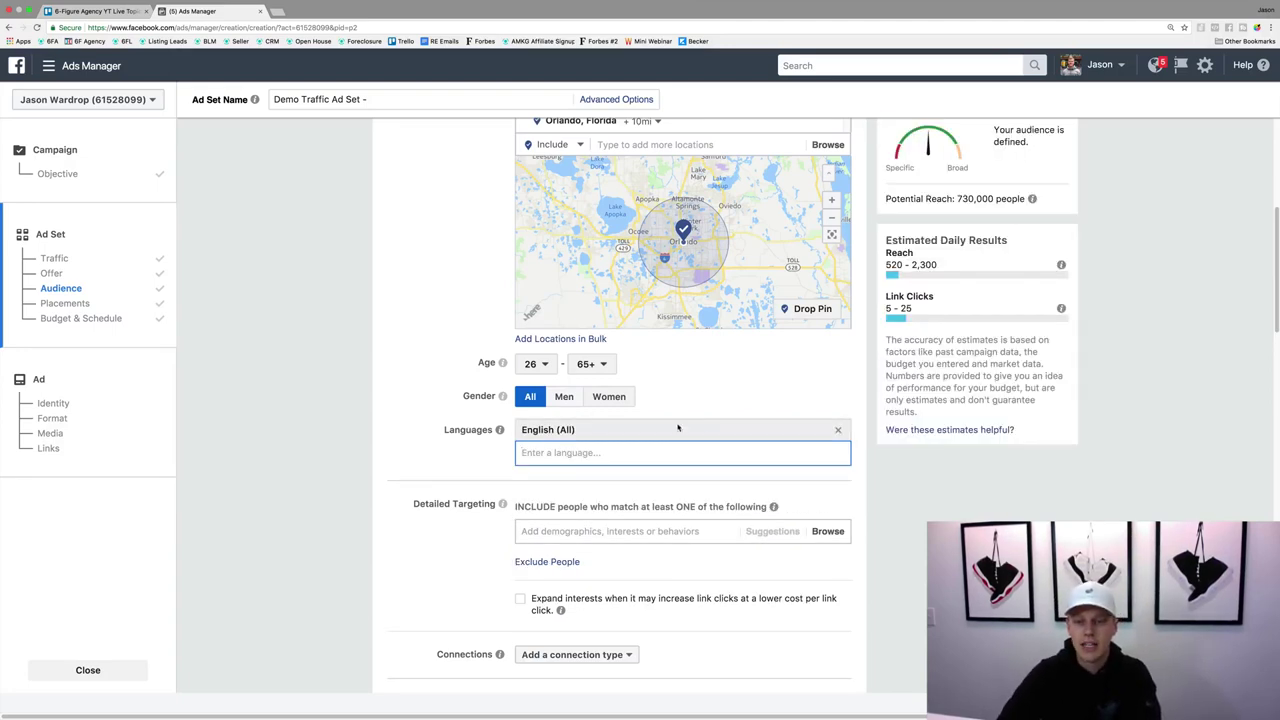
pyautogui.click(835, 428)
pyautogui.click(648, 431)
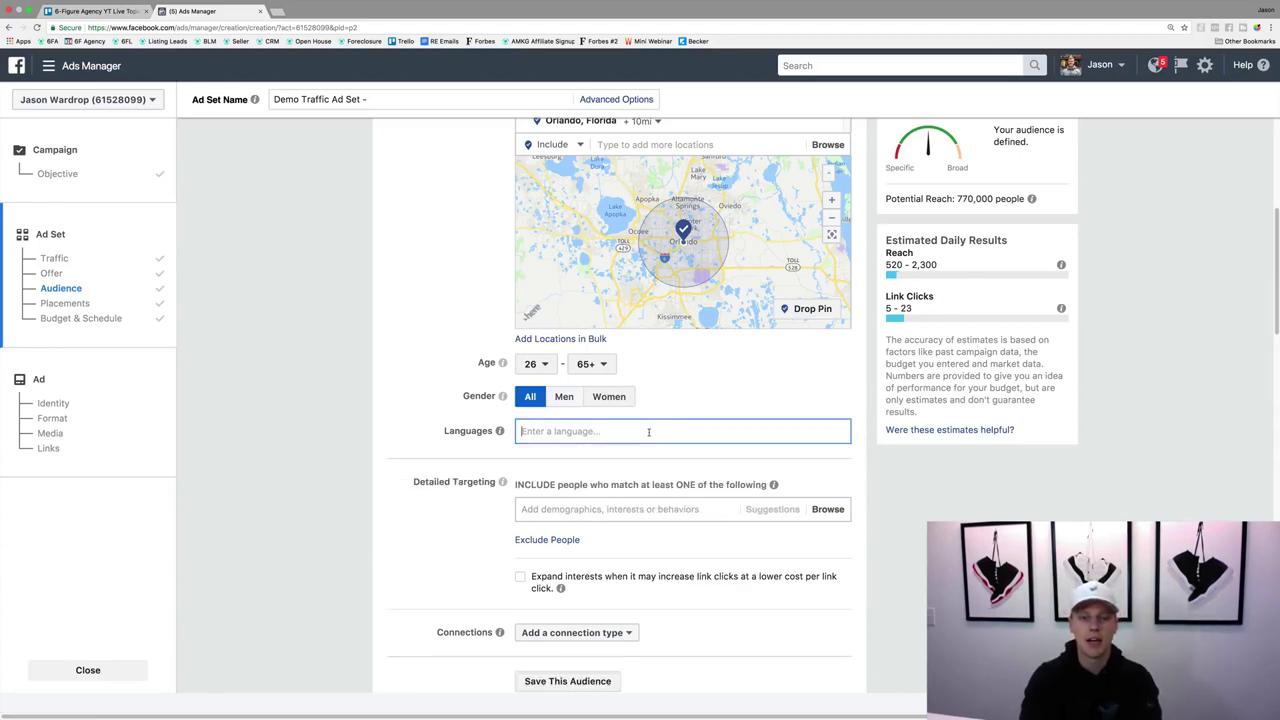
pyautogui.write('spani')
pyautogui.press('Down')
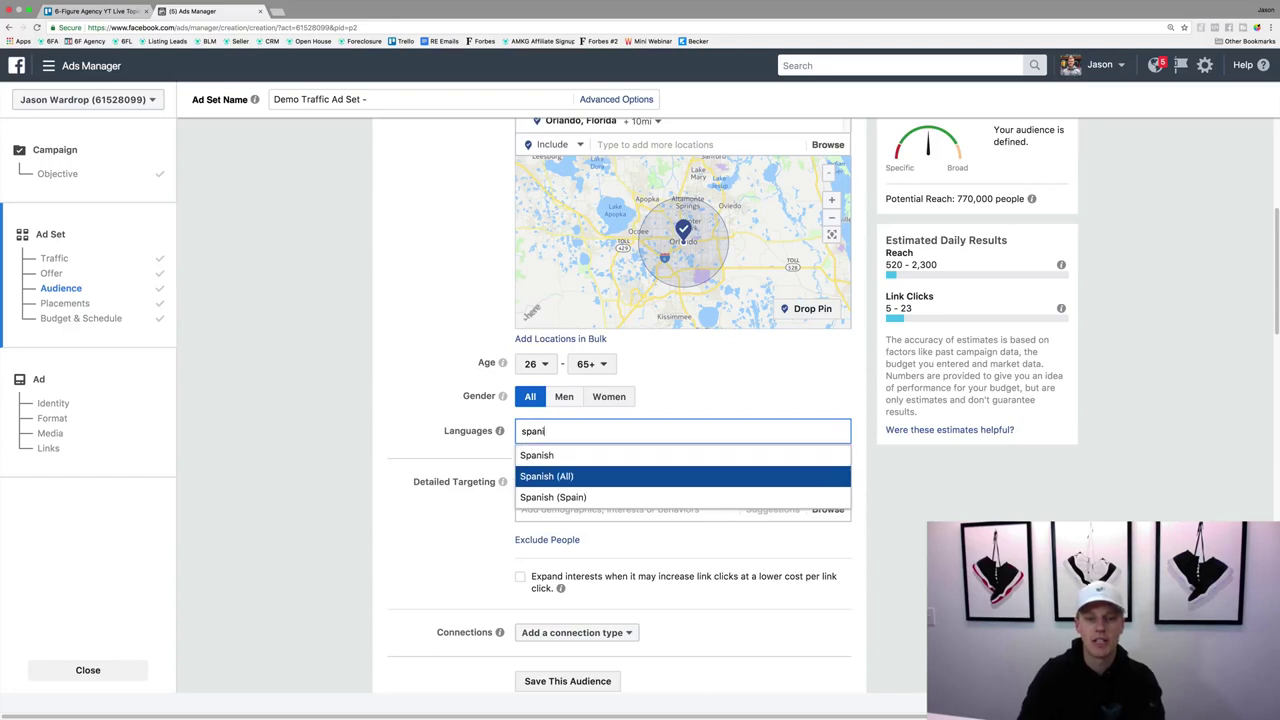
pyautogui.press('Return')
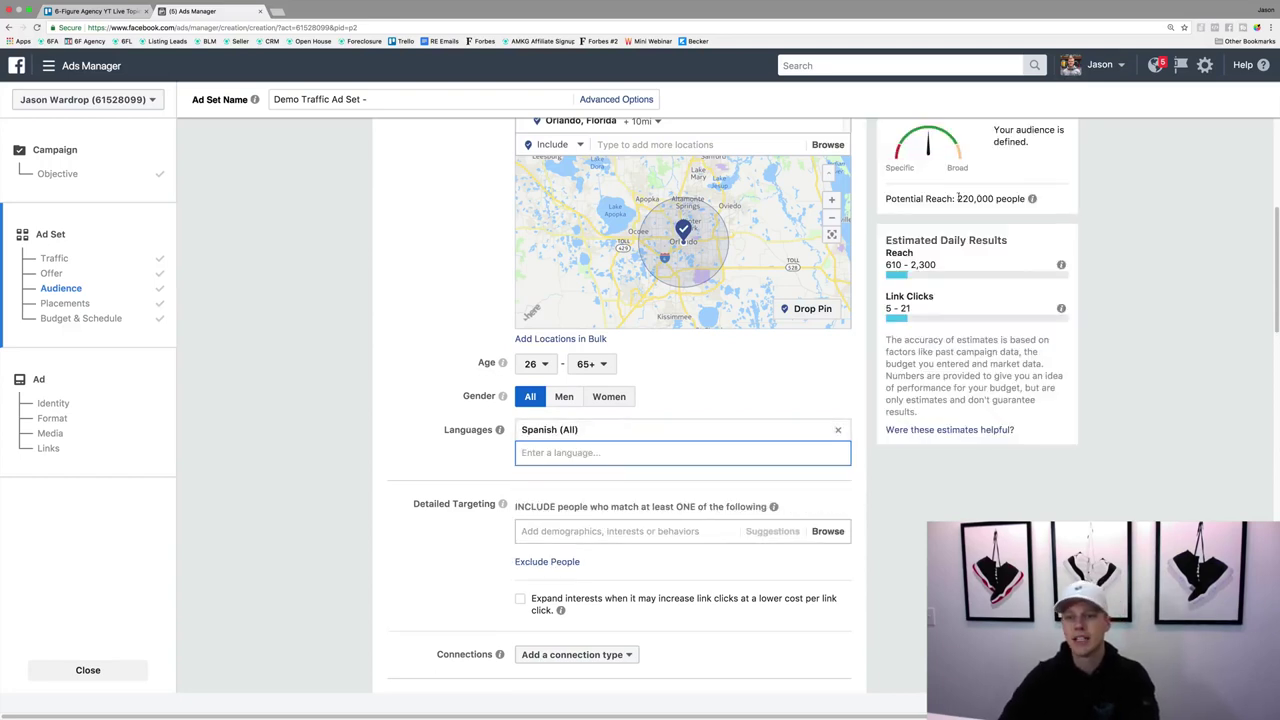
pyautogui.moveTo(958, 198); pyautogui.dragTo(976, 198)
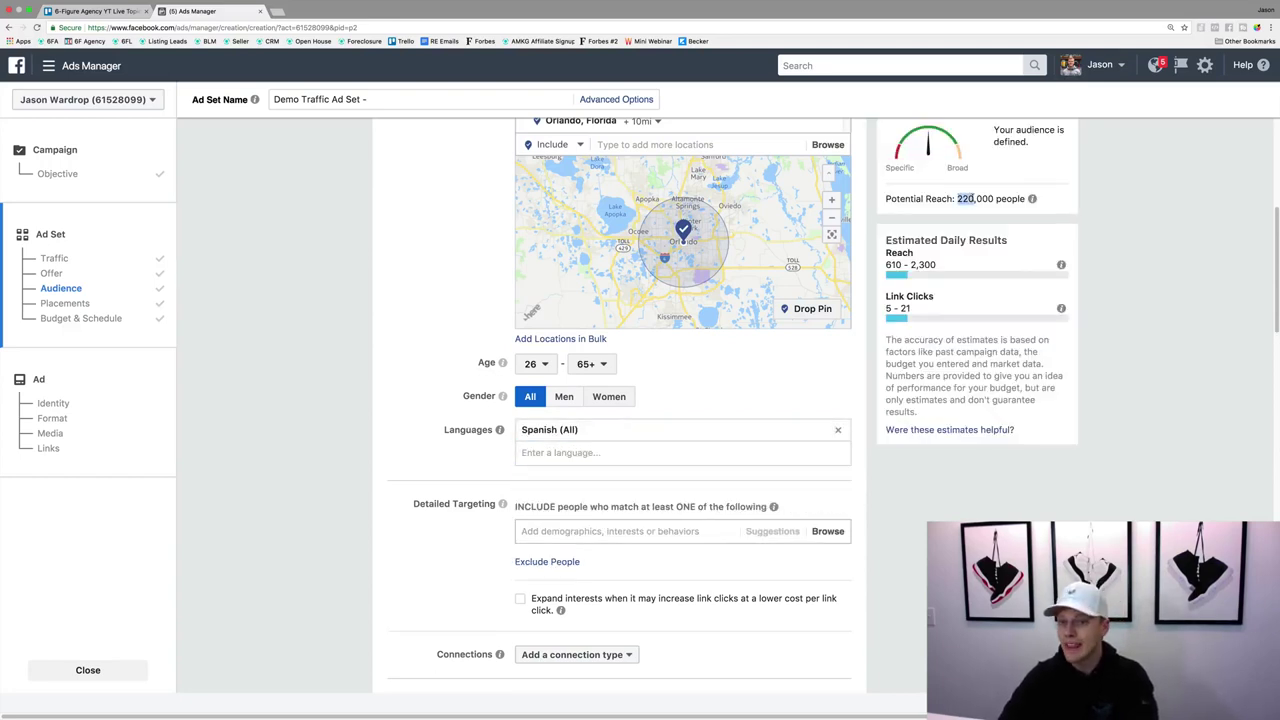
pyautogui.click(838, 431)
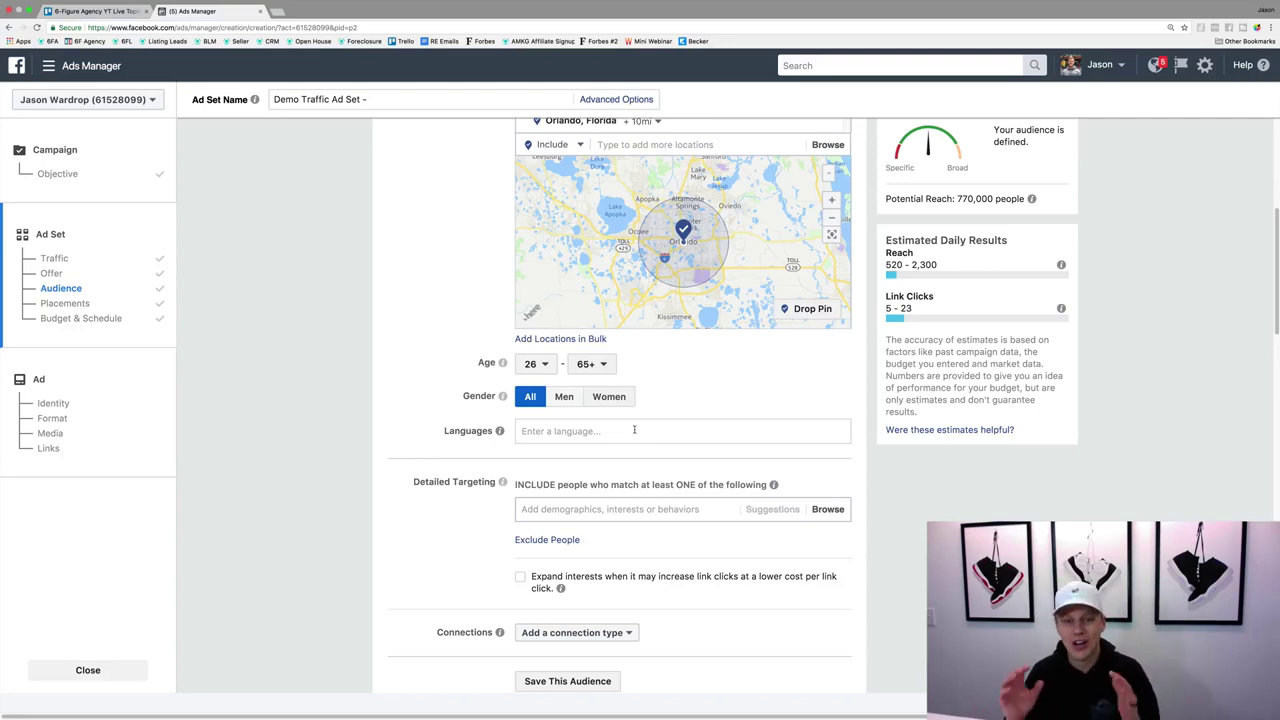
# Add English (All) as the audience language
pyautogui.click(634, 430)
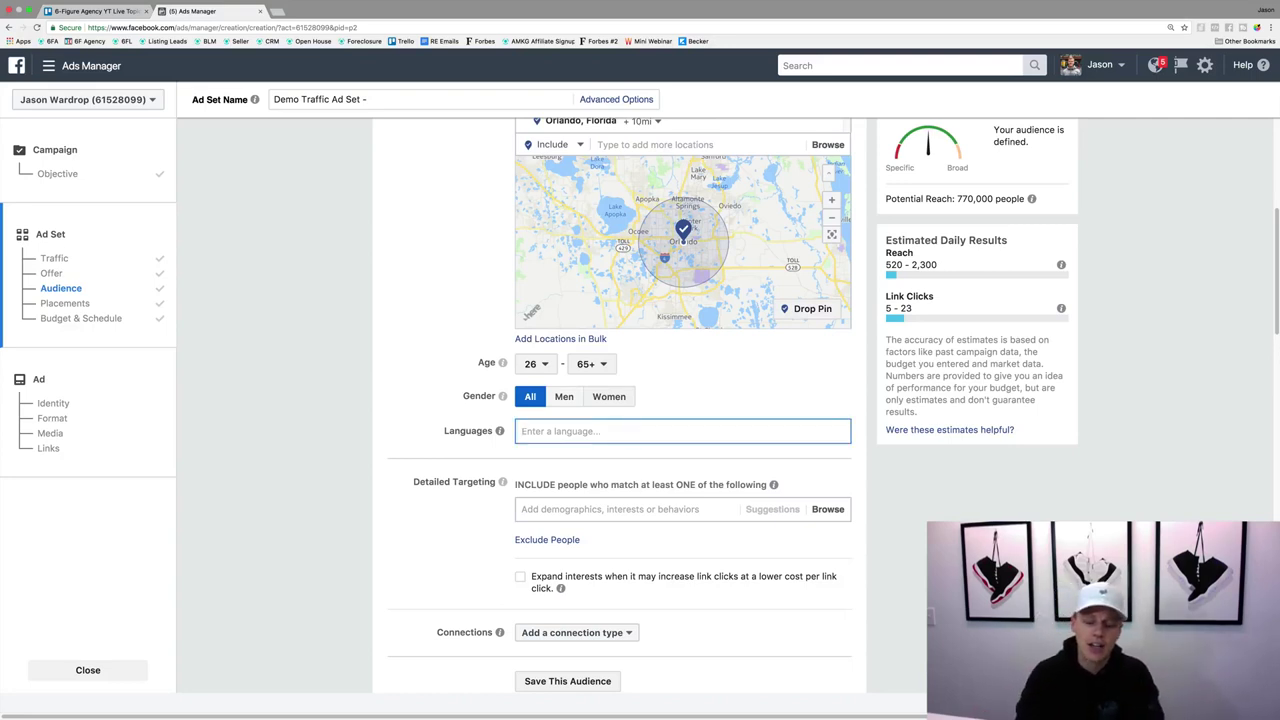
pyautogui.write('en')
pyautogui.press('Return')
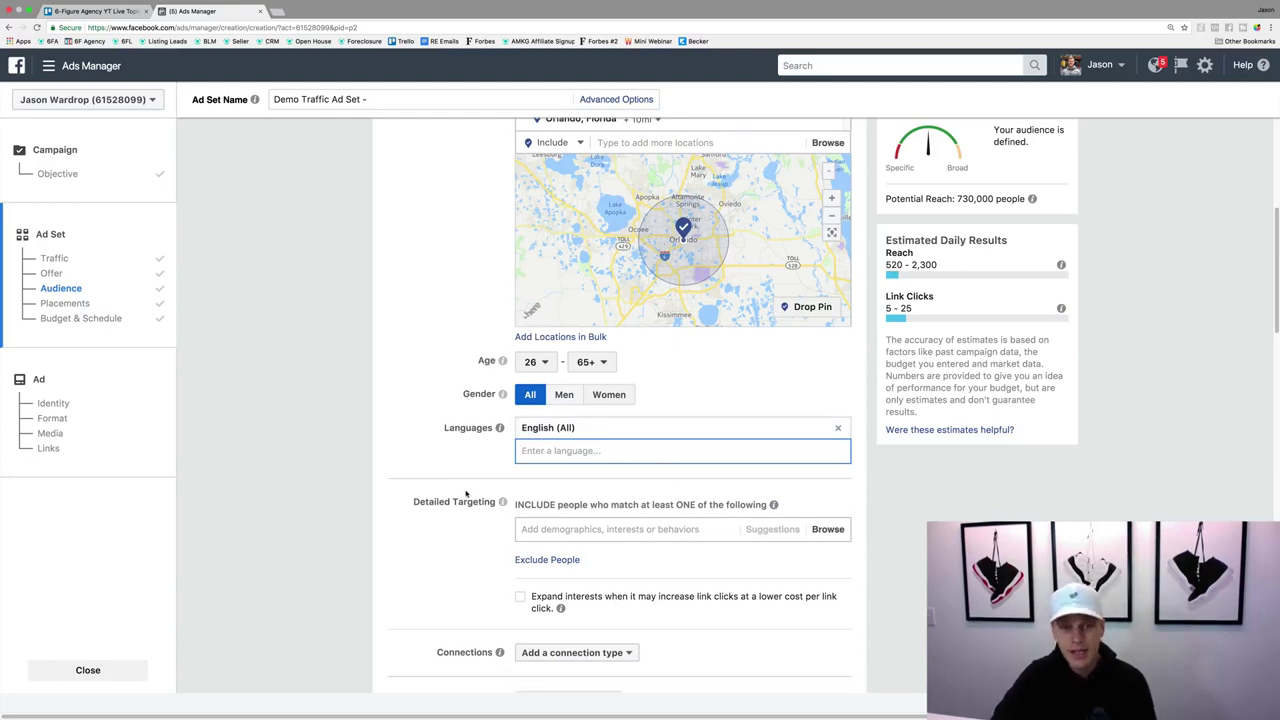
pyautogui.scroll(-3, 506, 494)
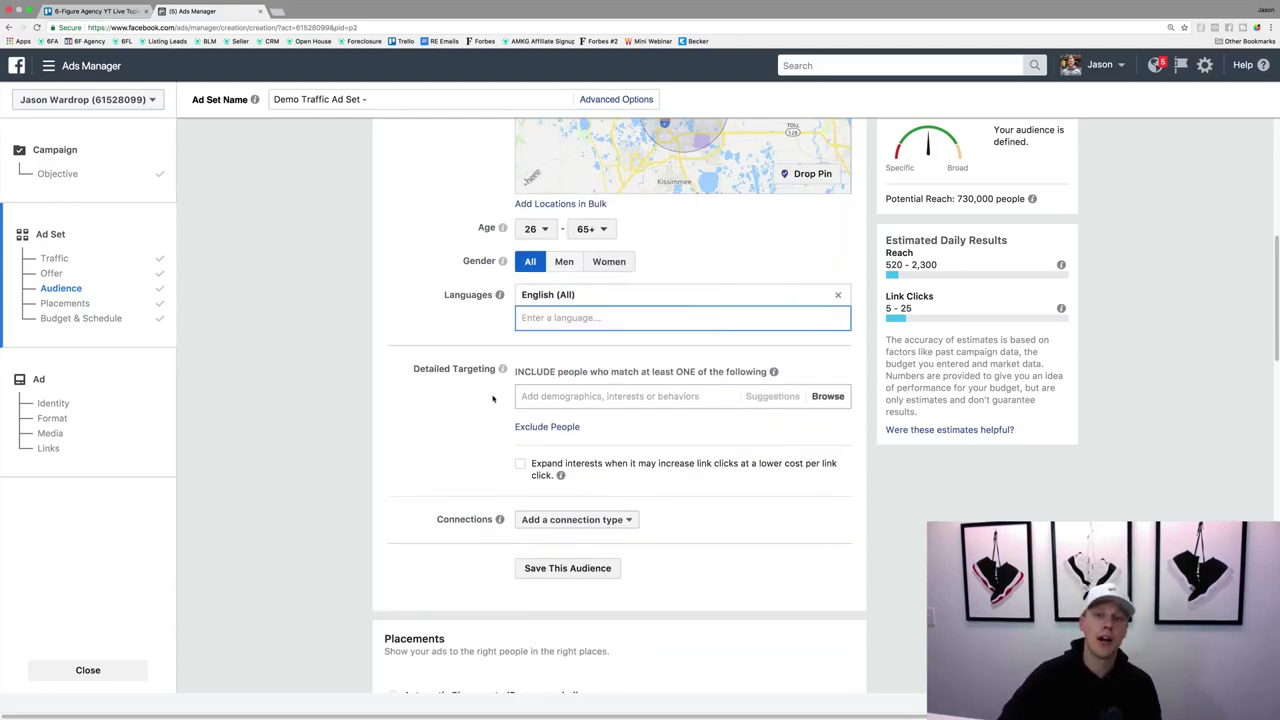
# Browse Detailed Targeting to Demographics > Education > Education Level and scroll through its options
pyautogui.click(577, 396)
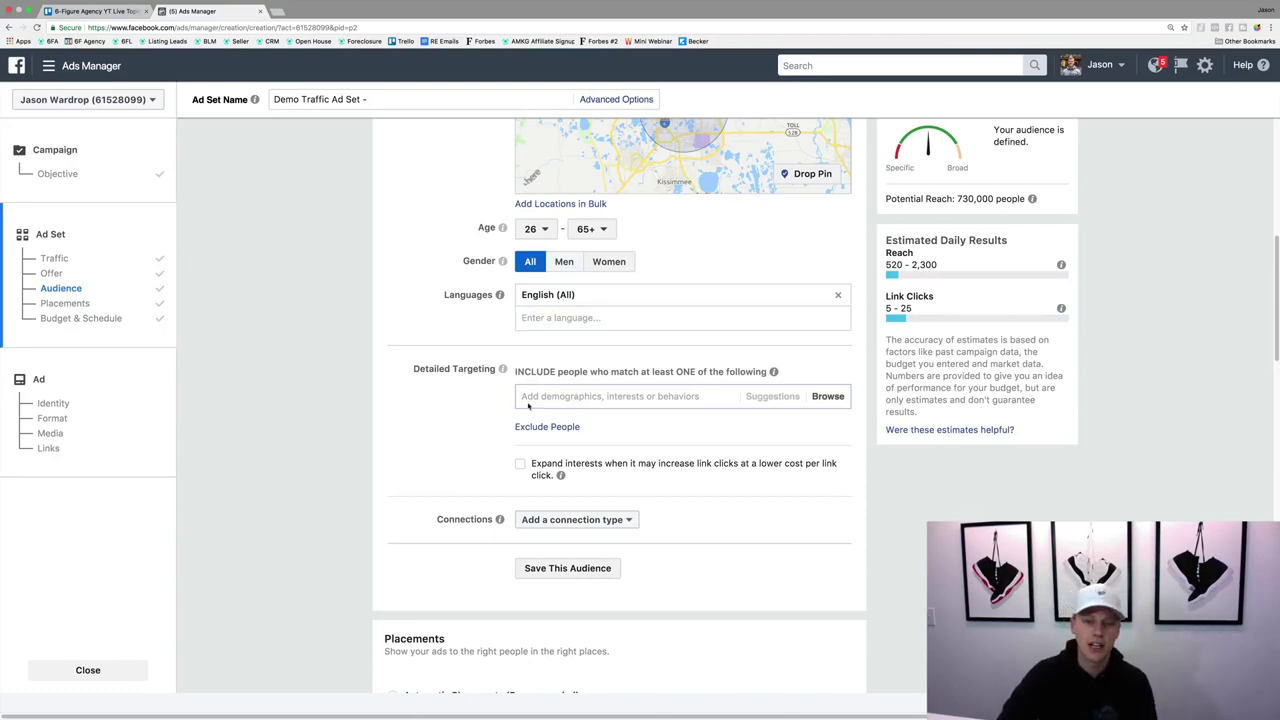
pyautogui.click(559, 396)
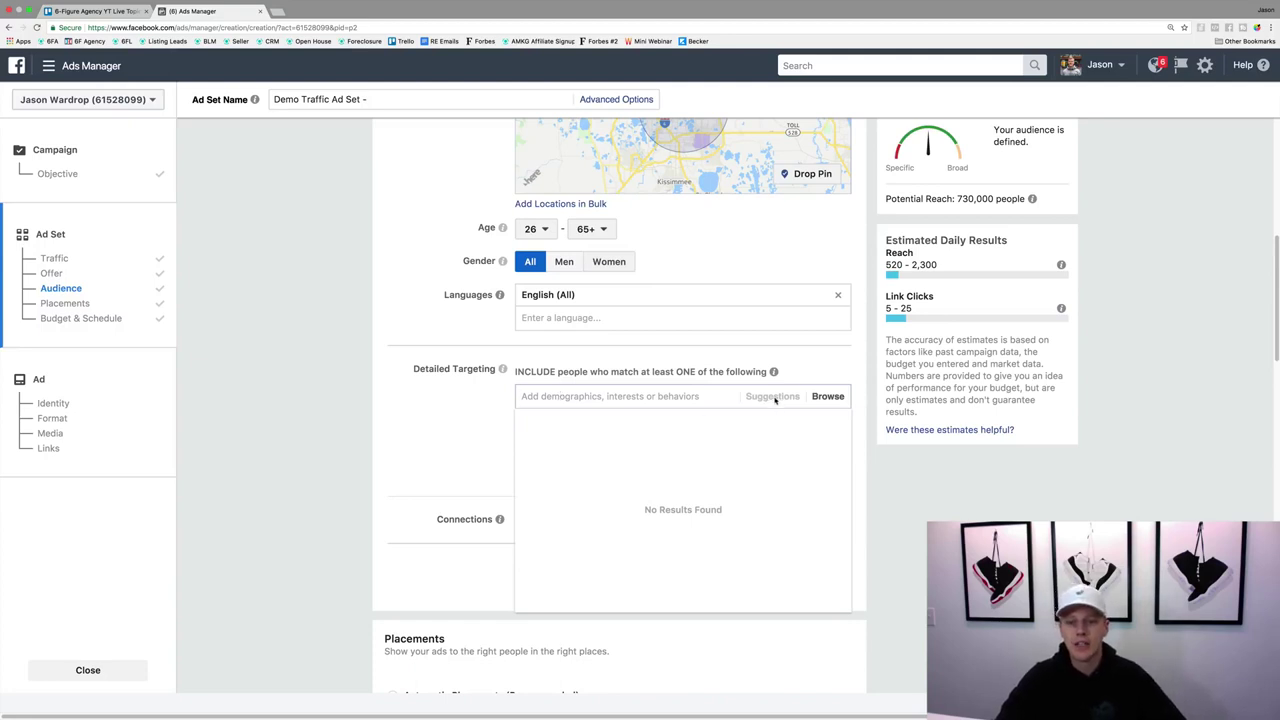
pyautogui.click(828, 396)
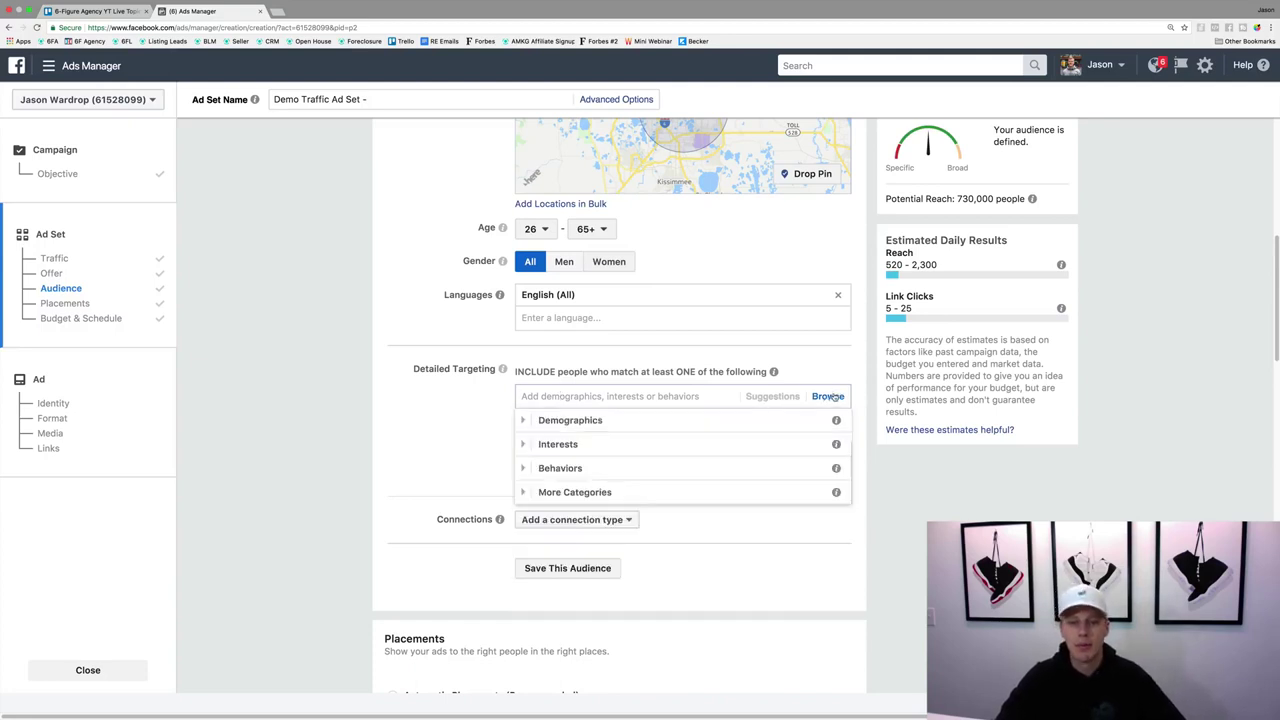
pyautogui.click(523, 421)
pyautogui.click(534, 444)
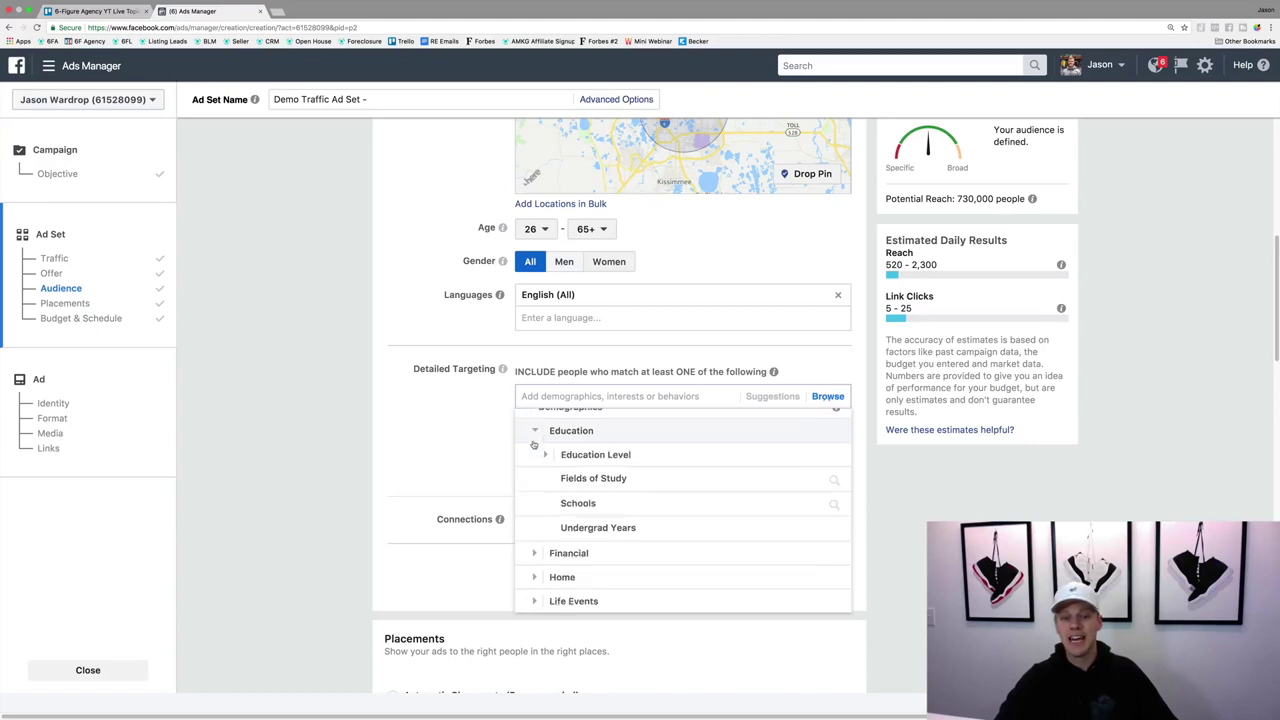
pyautogui.click(548, 443)
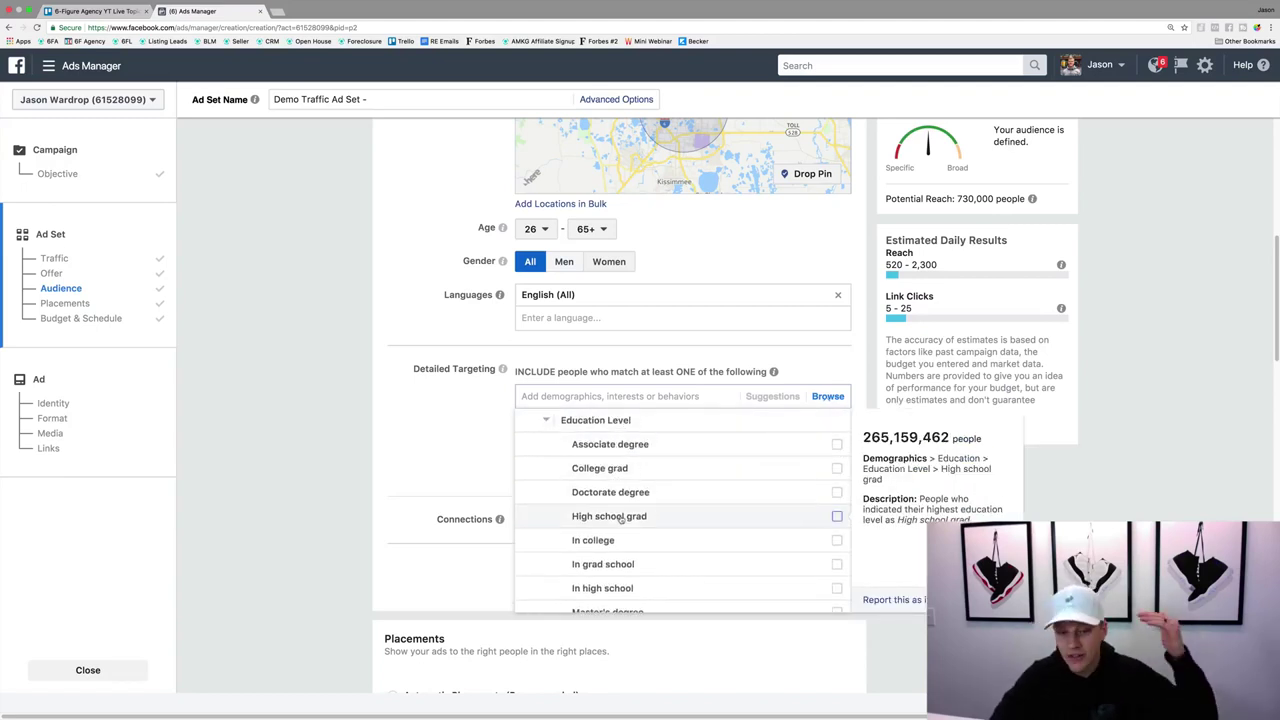
pyautogui.scroll(-2, 626, 539)
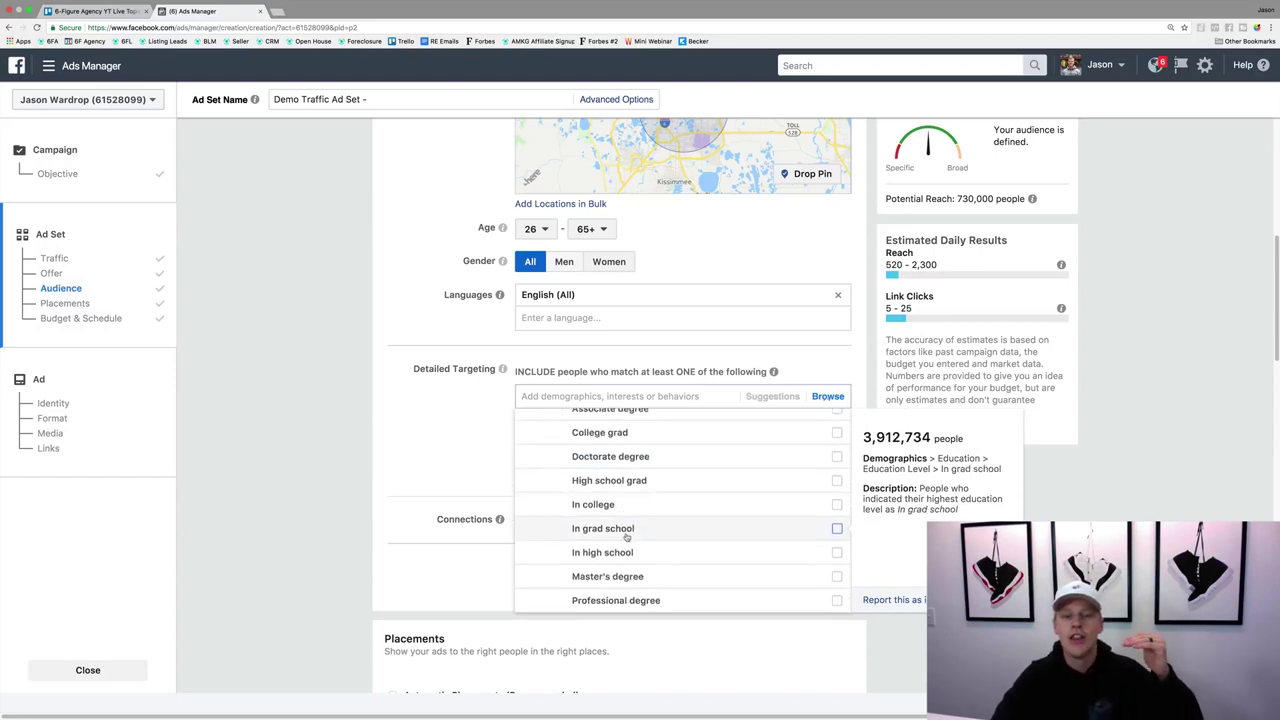
pyautogui.scroll(-5, 627, 538)
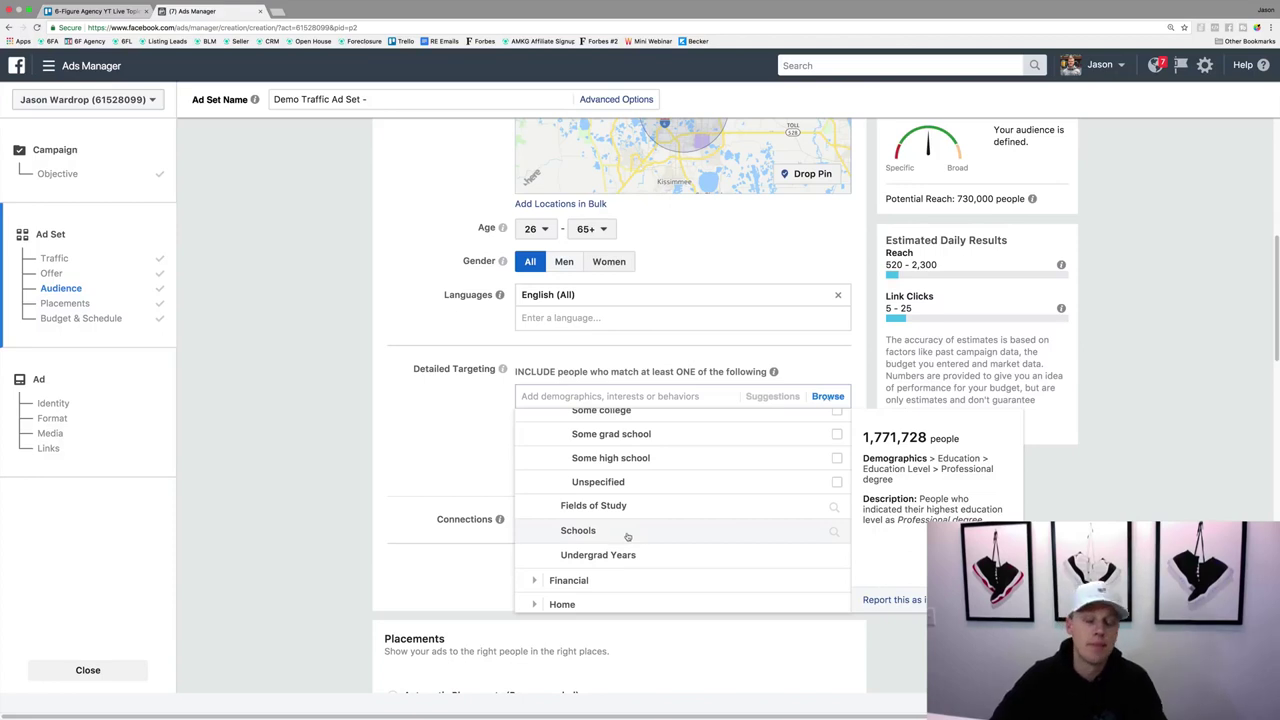
pyautogui.scroll(-2, 598, 545)
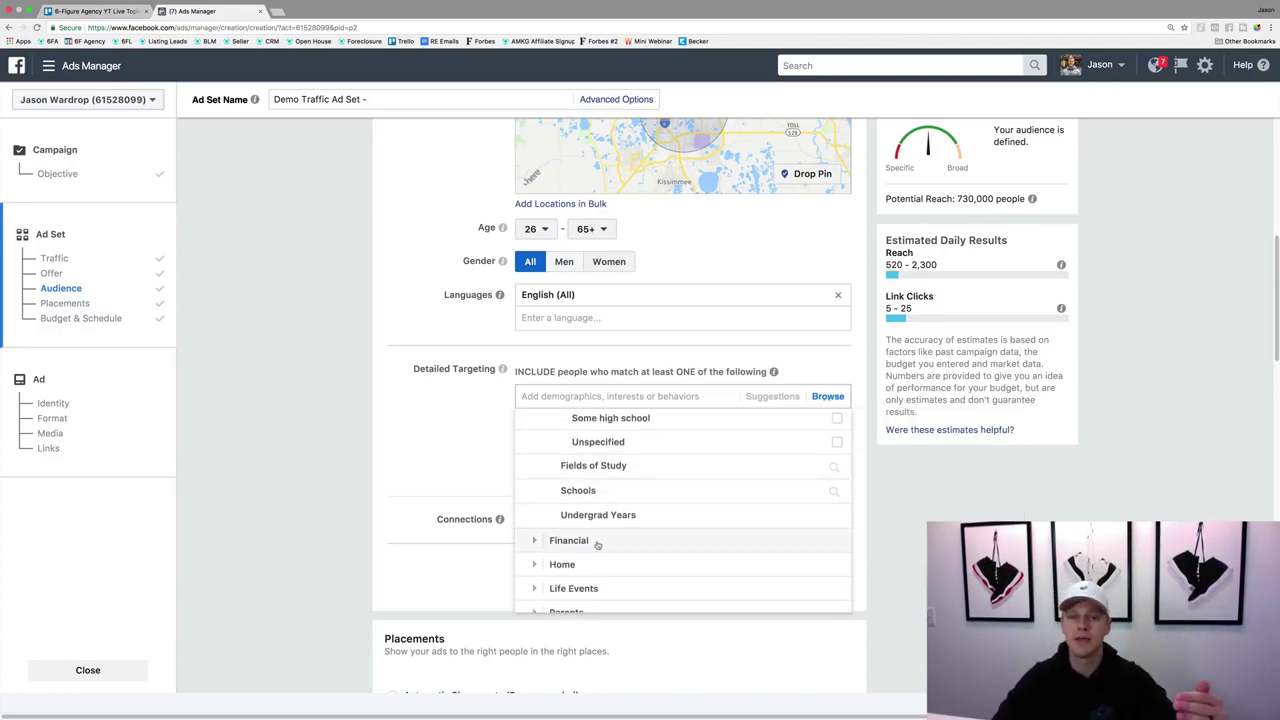
# Expand Financial > Income and scroll through the income brackets
pyautogui.click(533, 541)
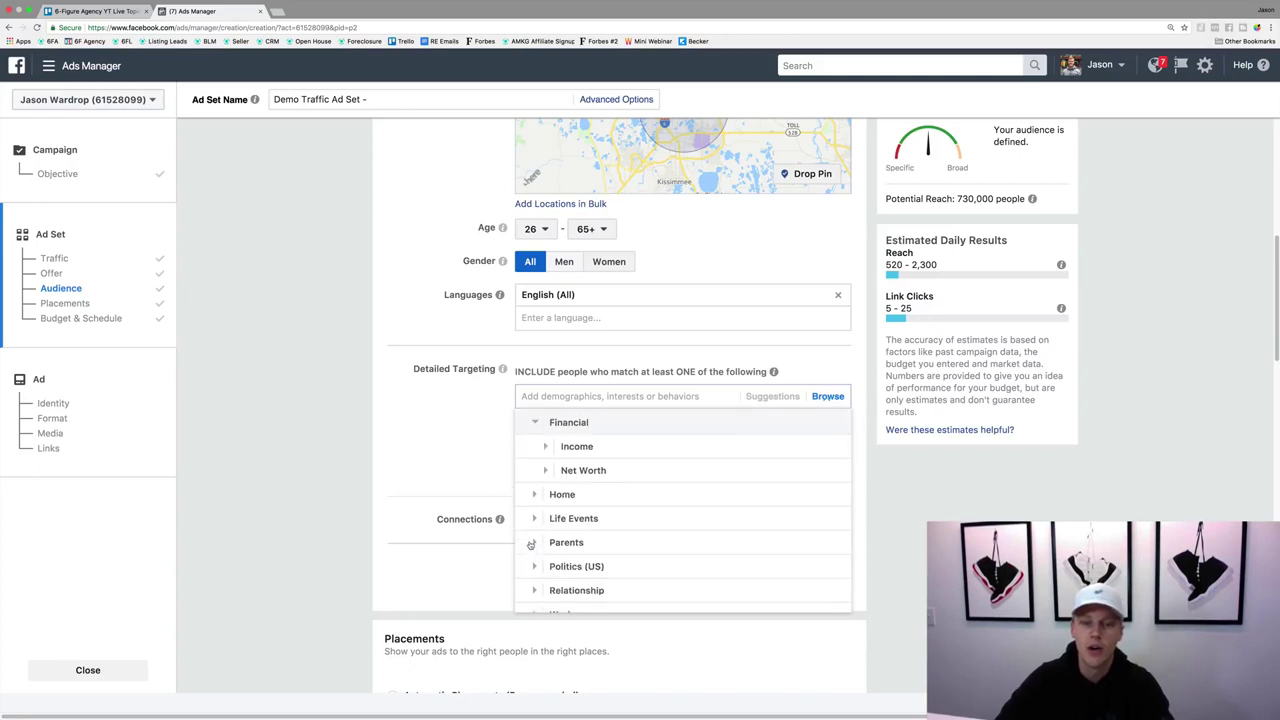
pyautogui.click(545, 446)
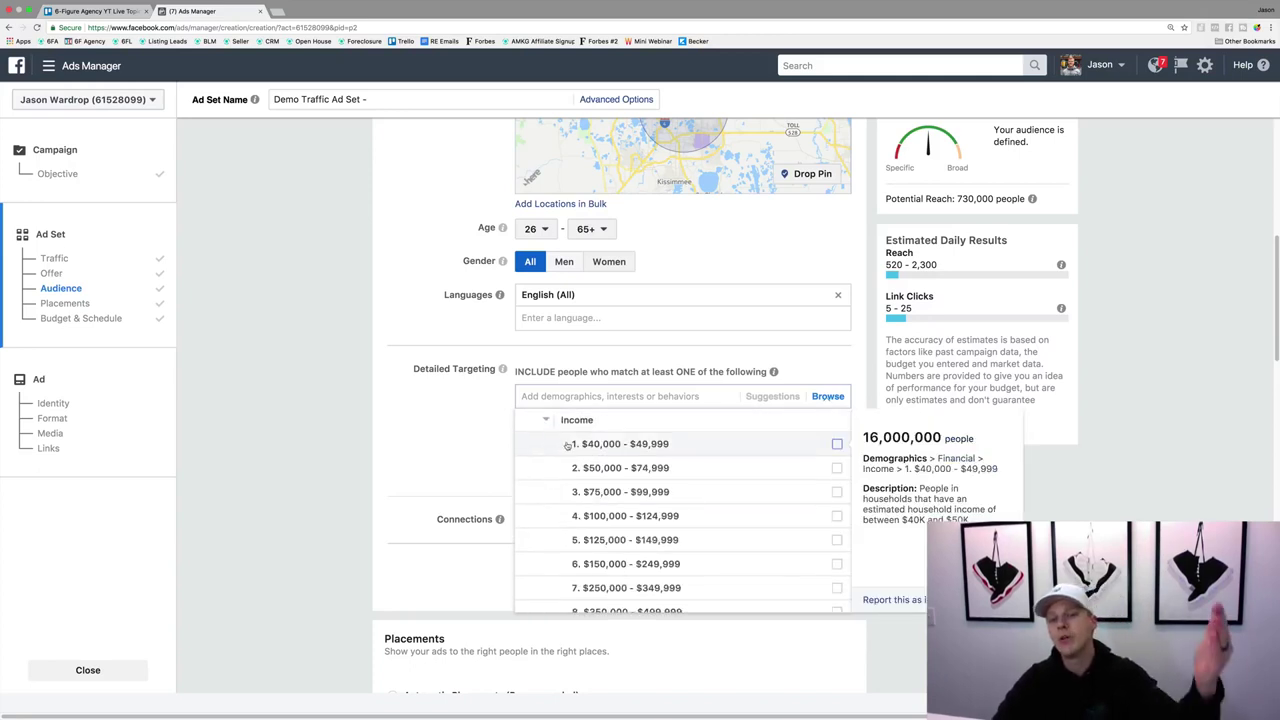
pyautogui.scroll(-3, 592, 476)
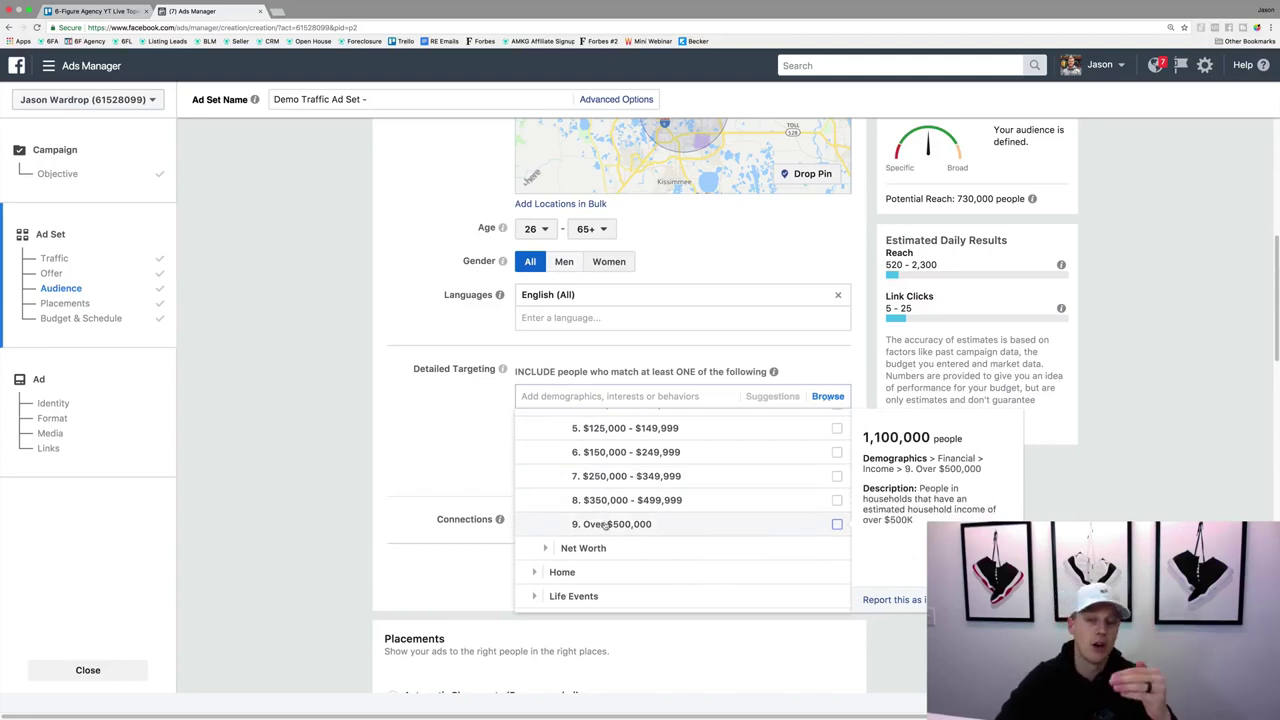
pyautogui.scroll(1, 632, 524)
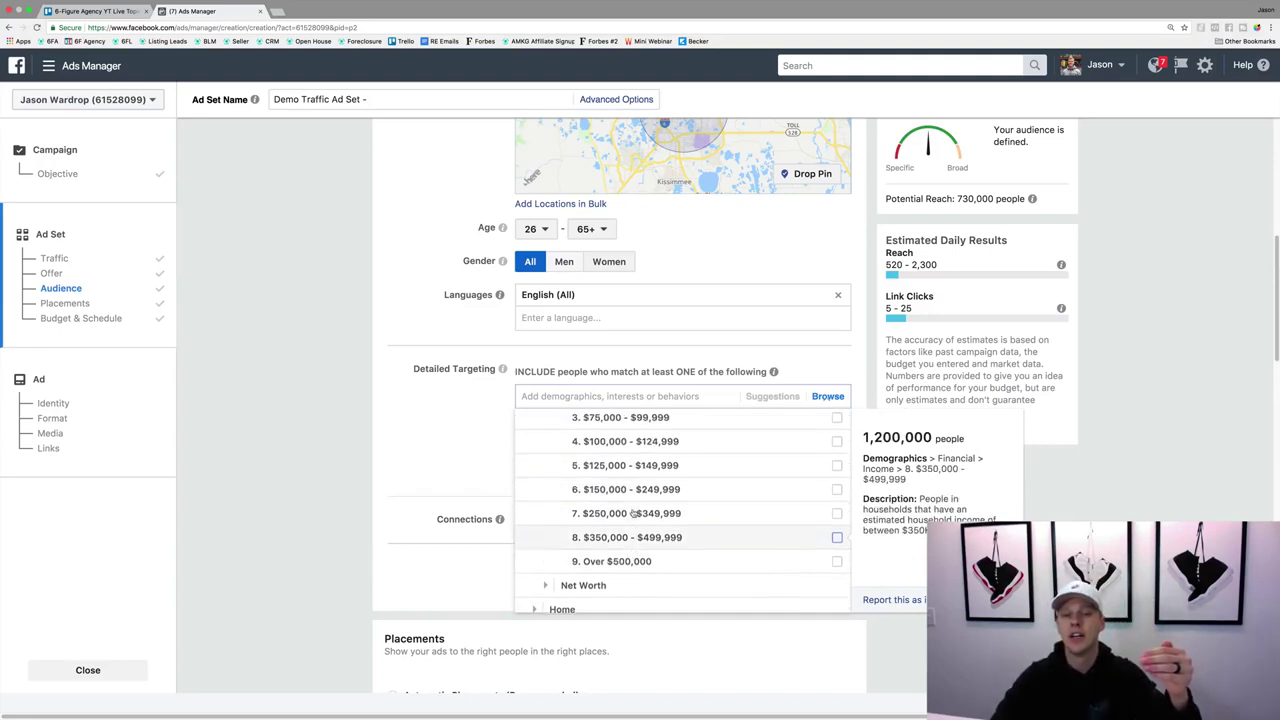
pyautogui.scroll(3, 632, 513)
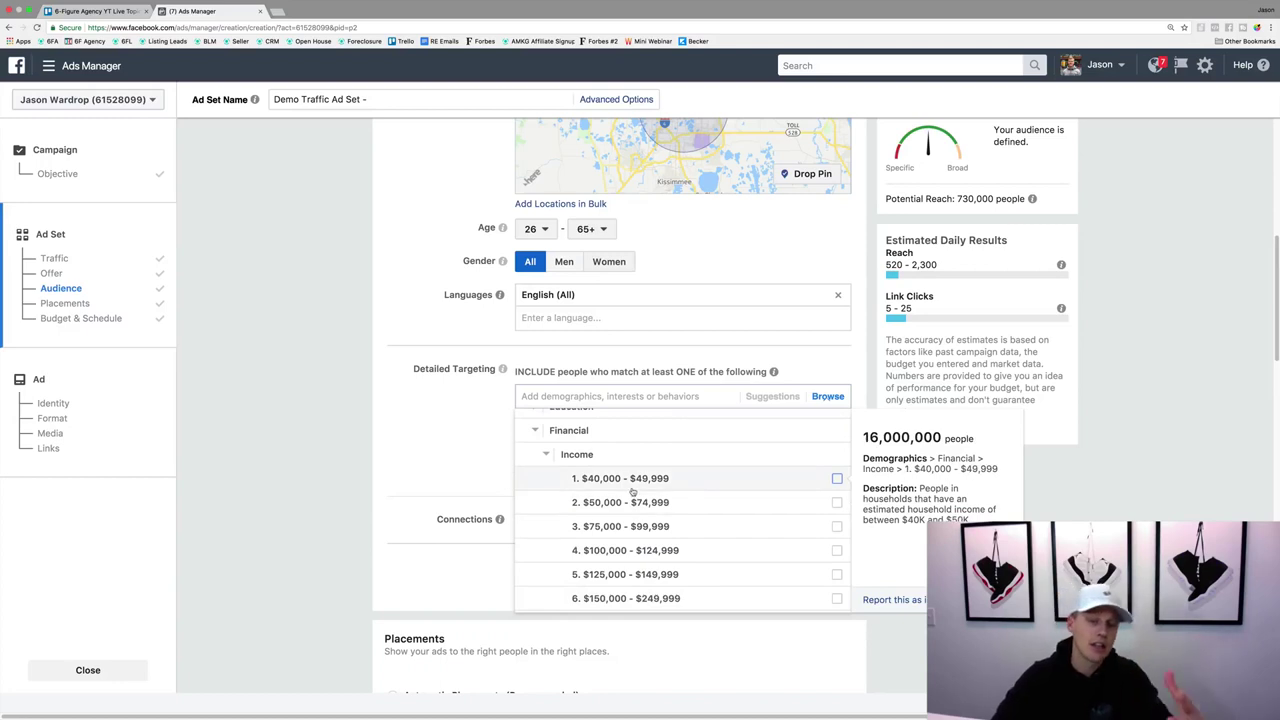
pyautogui.scroll(-3, 631, 500)
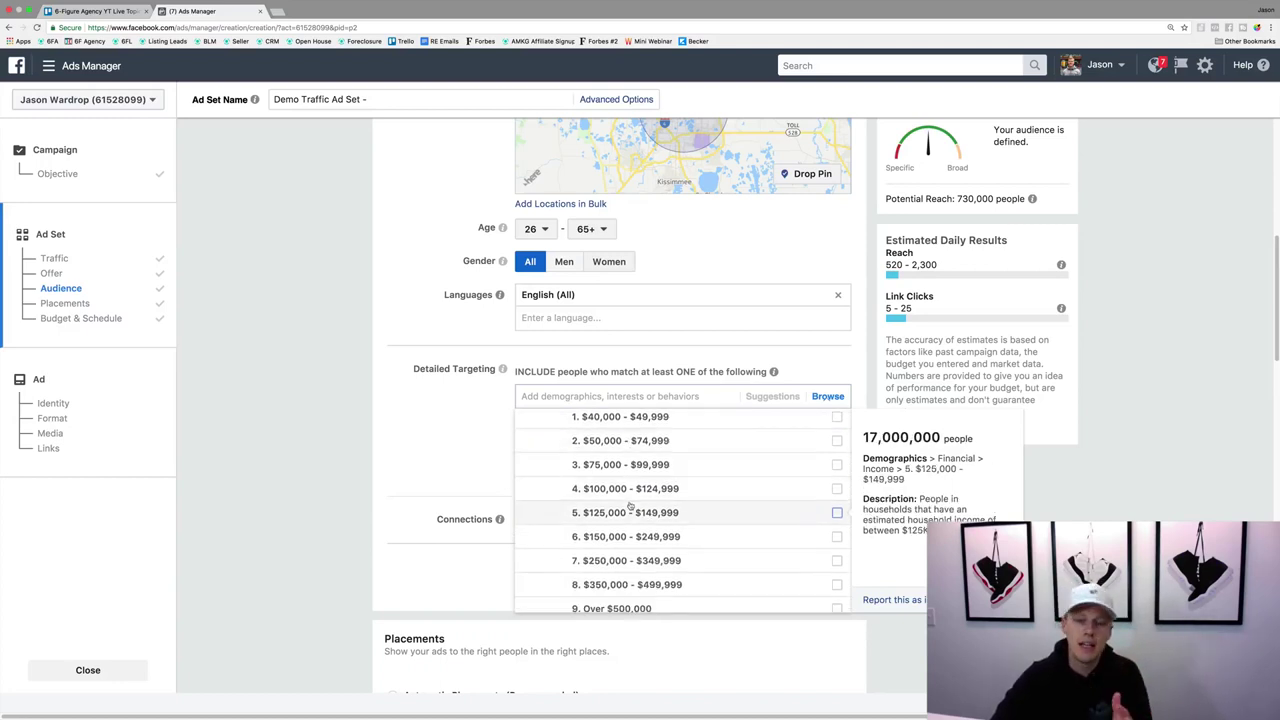
# Review the Net Worth brackets, then expand the Home targeting category
pyautogui.click(546, 567)
pyautogui.scroll(-2, 546, 566)
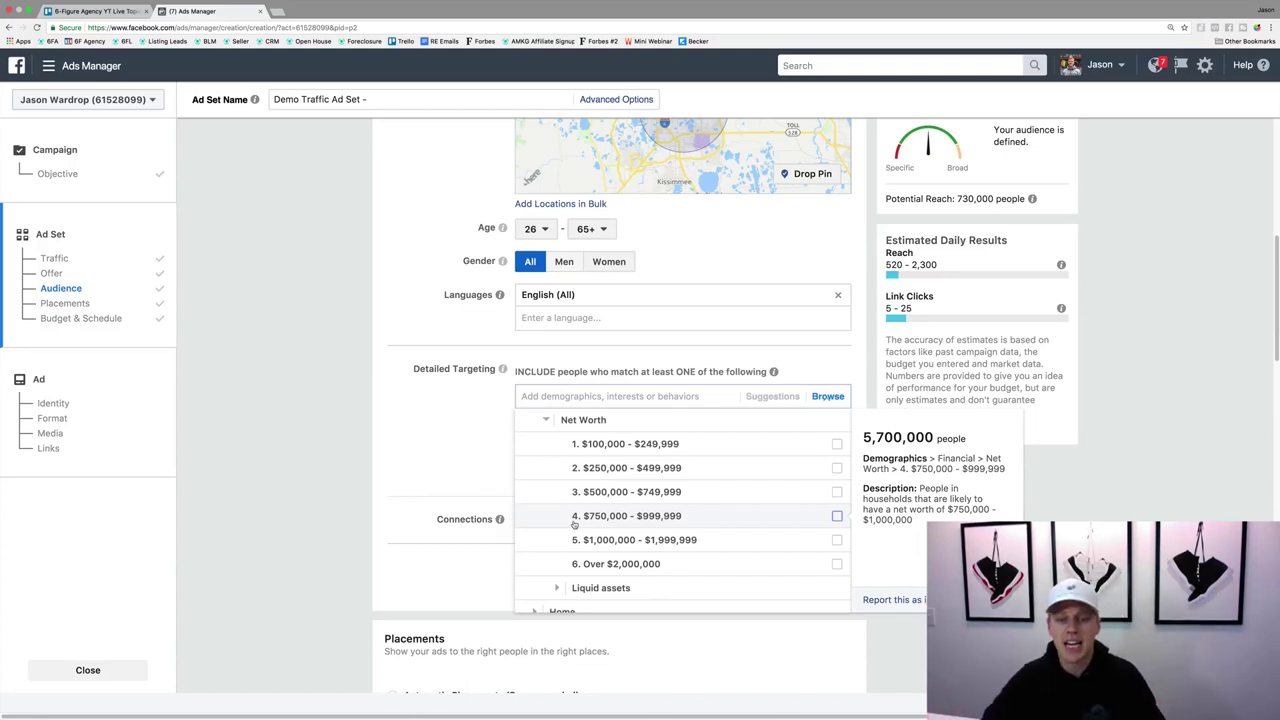
pyautogui.scroll(-3, 575, 522)
pyautogui.click(536, 508)
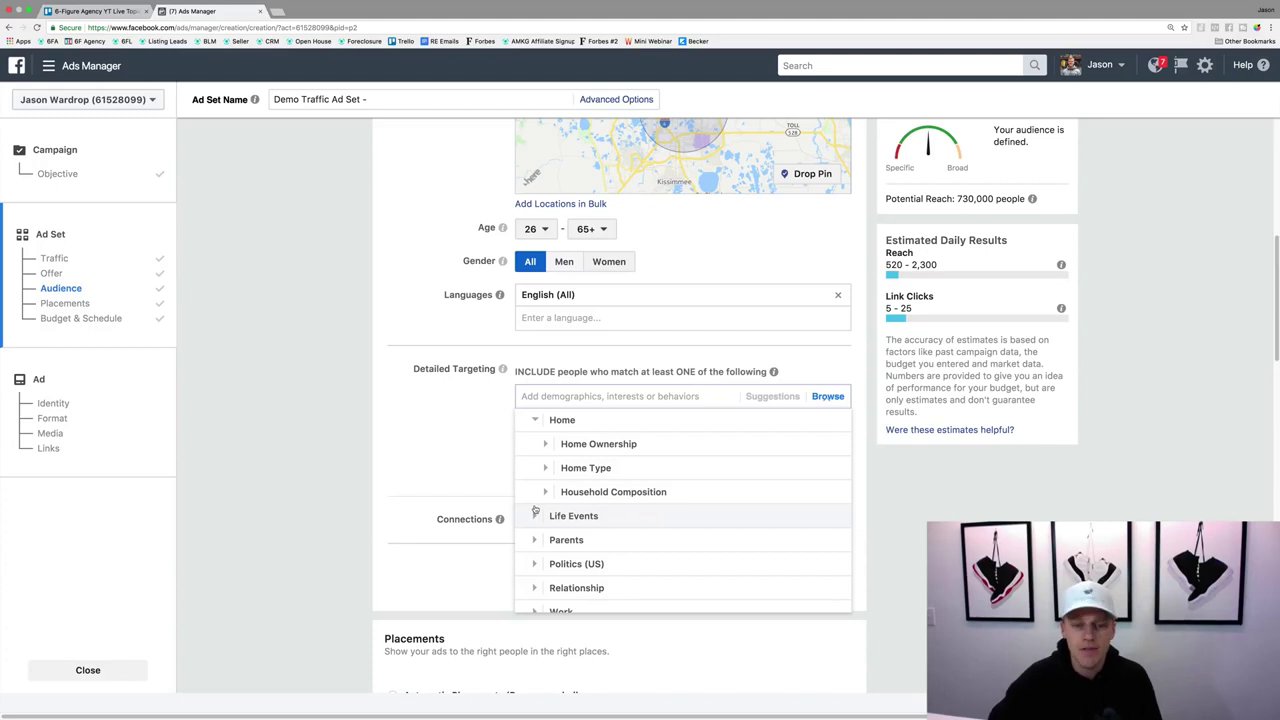
# Show the Home Ownership options, then expand Interests > Shopping and fashion
pyautogui.click(547, 445)
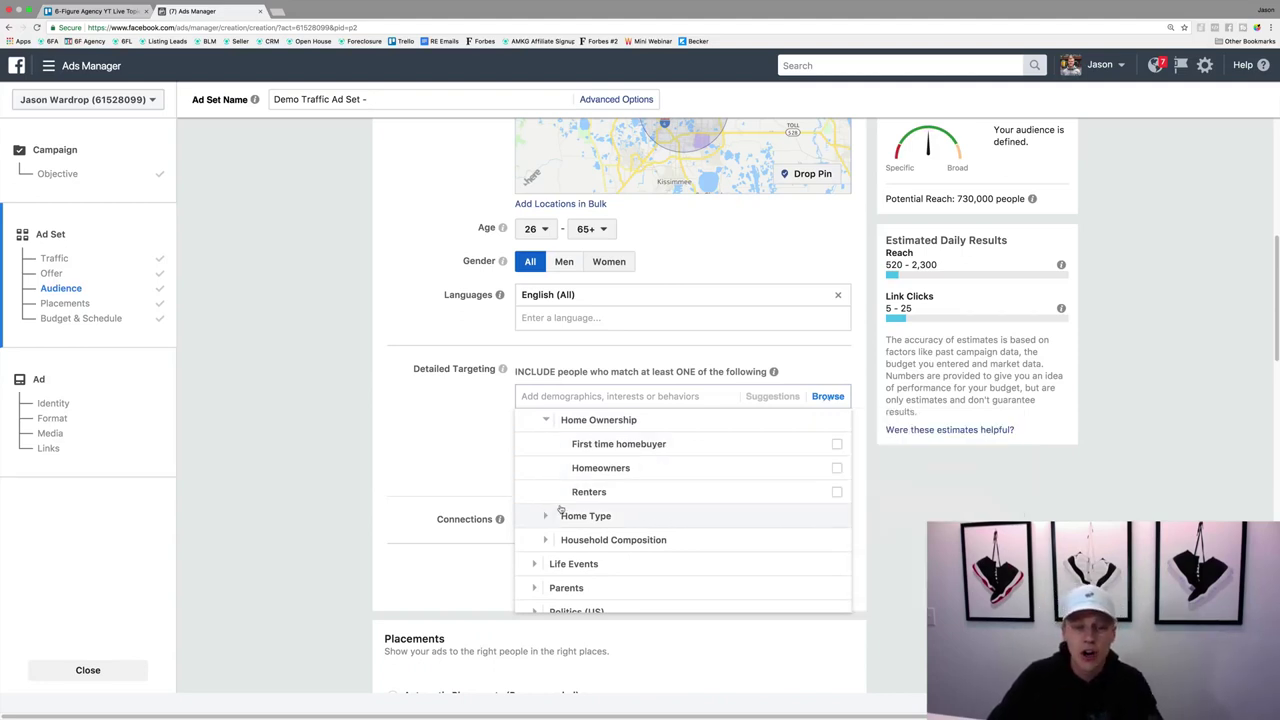
pyautogui.scroll(-2, 542, 517)
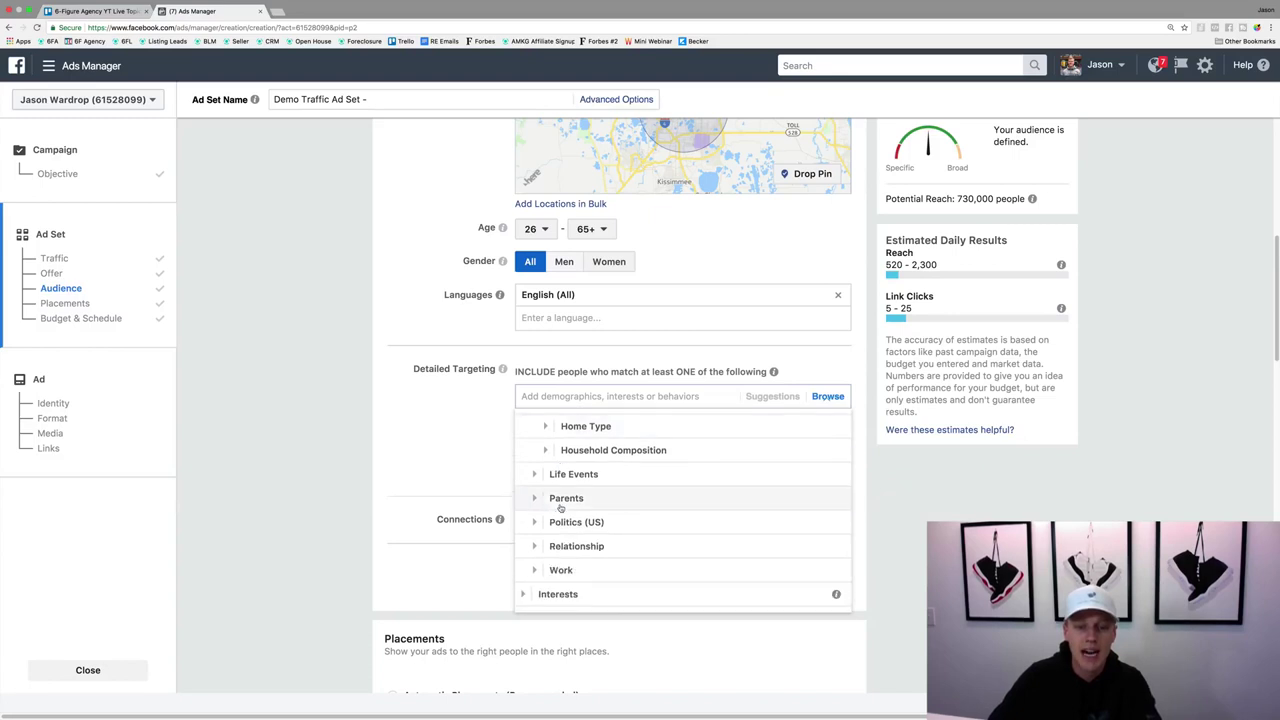
pyautogui.click(529, 595)
pyautogui.scroll(-2, 606, 500)
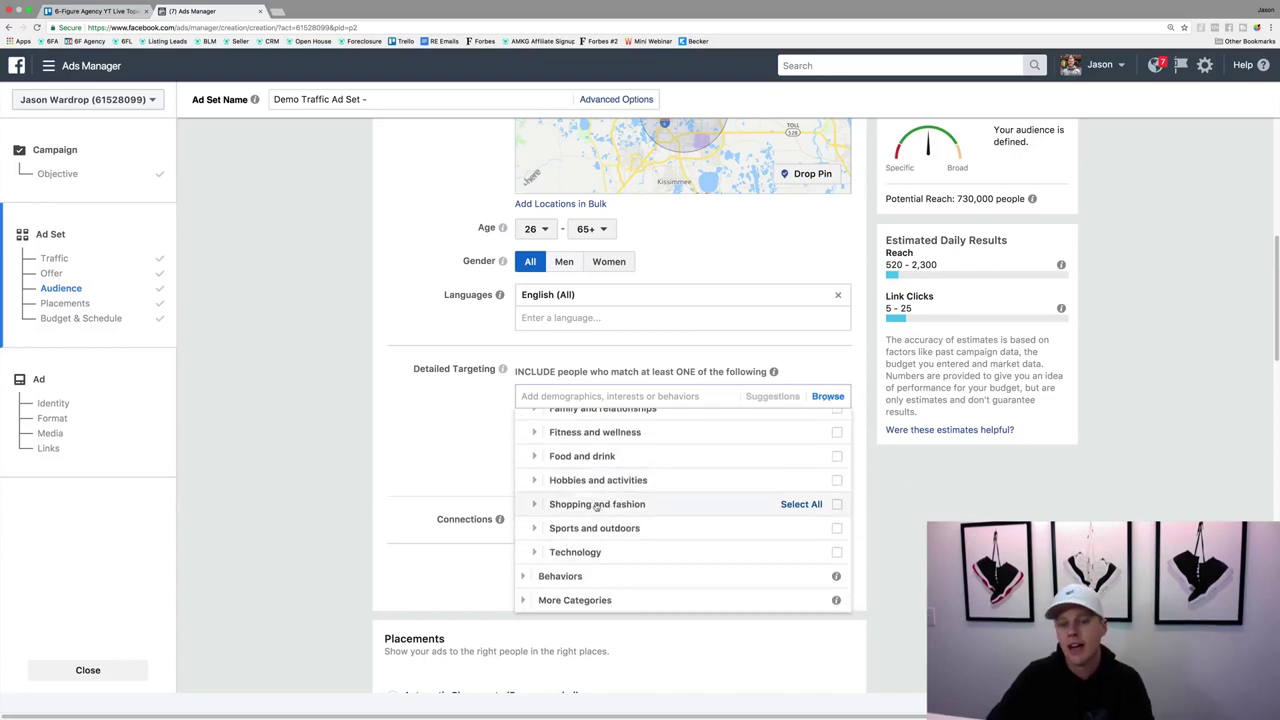
pyautogui.click(534, 505)
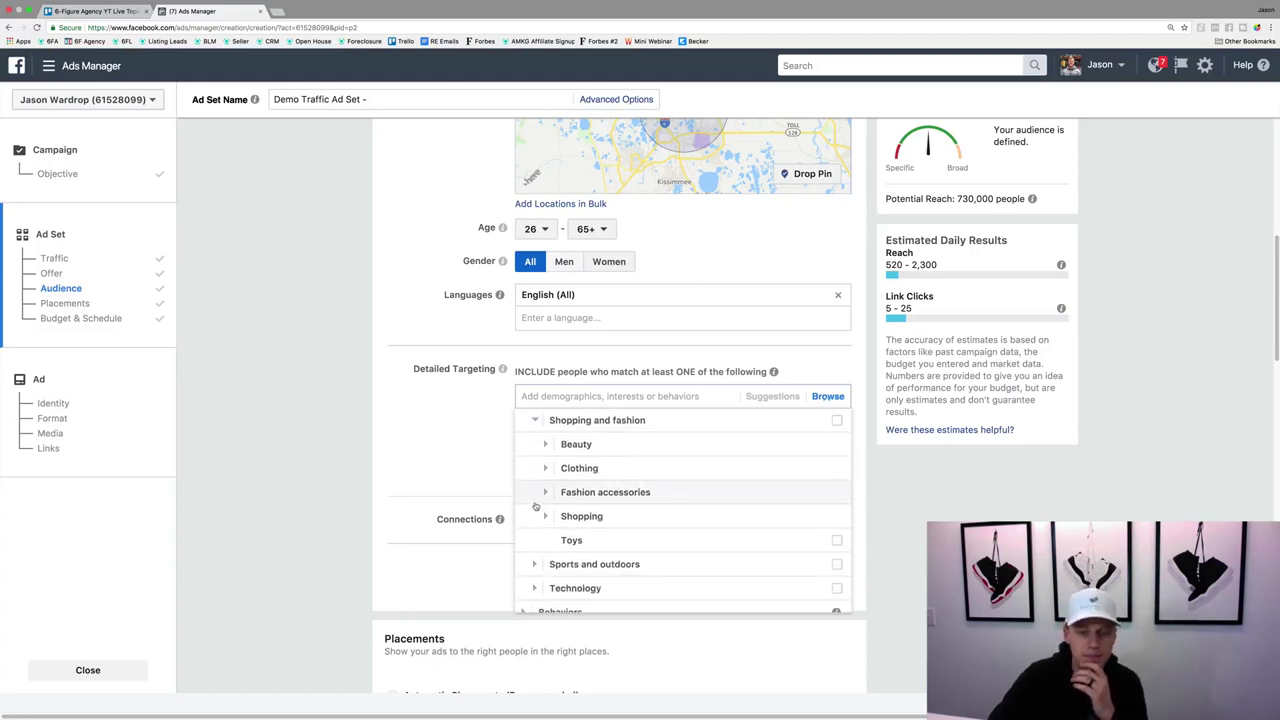
pyautogui.scroll(-3, 536, 507)
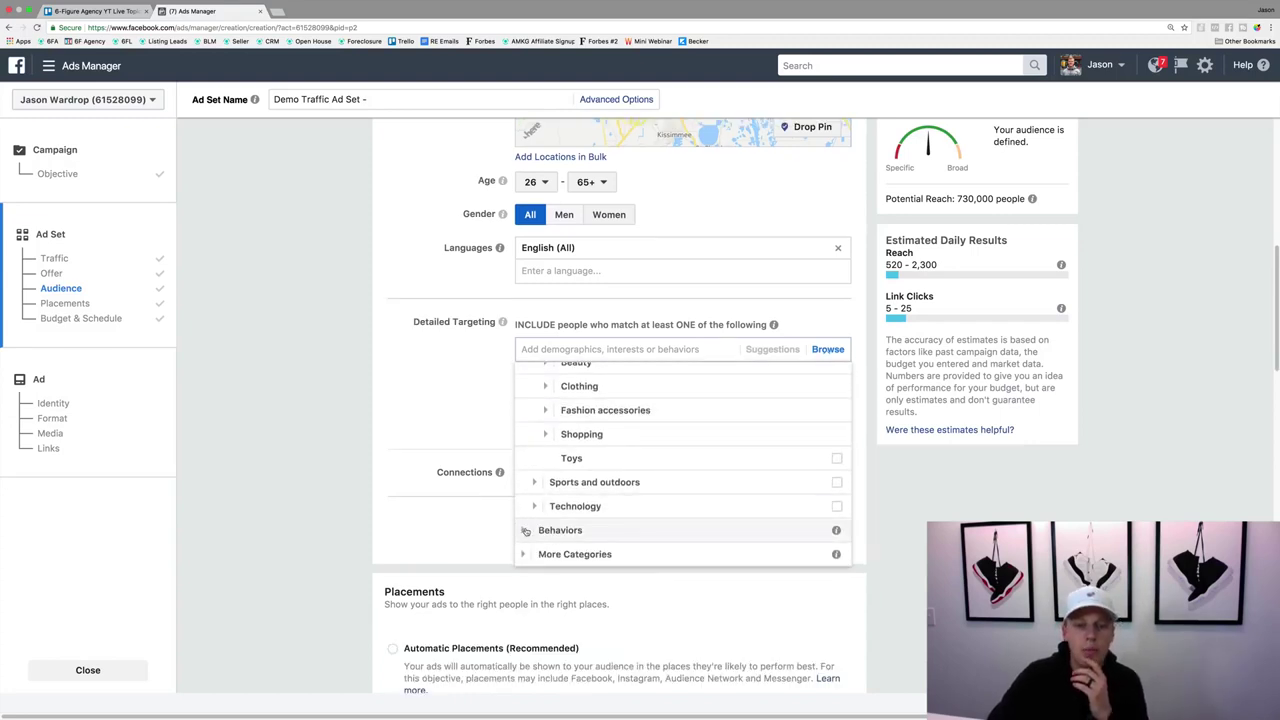
# Expand Behaviors > Purchase behavior > Buyer profiles and scroll through the buyer profile categories
pyautogui.click(525, 531)
pyautogui.scroll(-1, 561, 423)
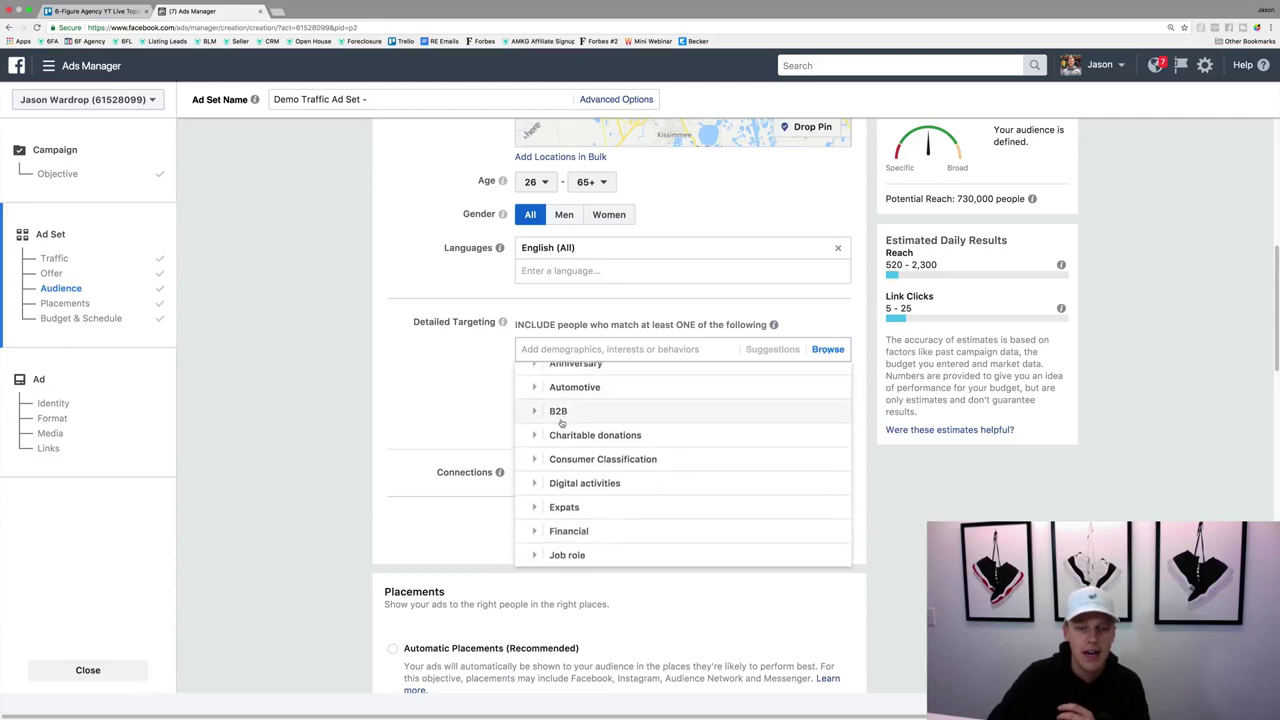
pyautogui.scroll(-4, 561, 423)
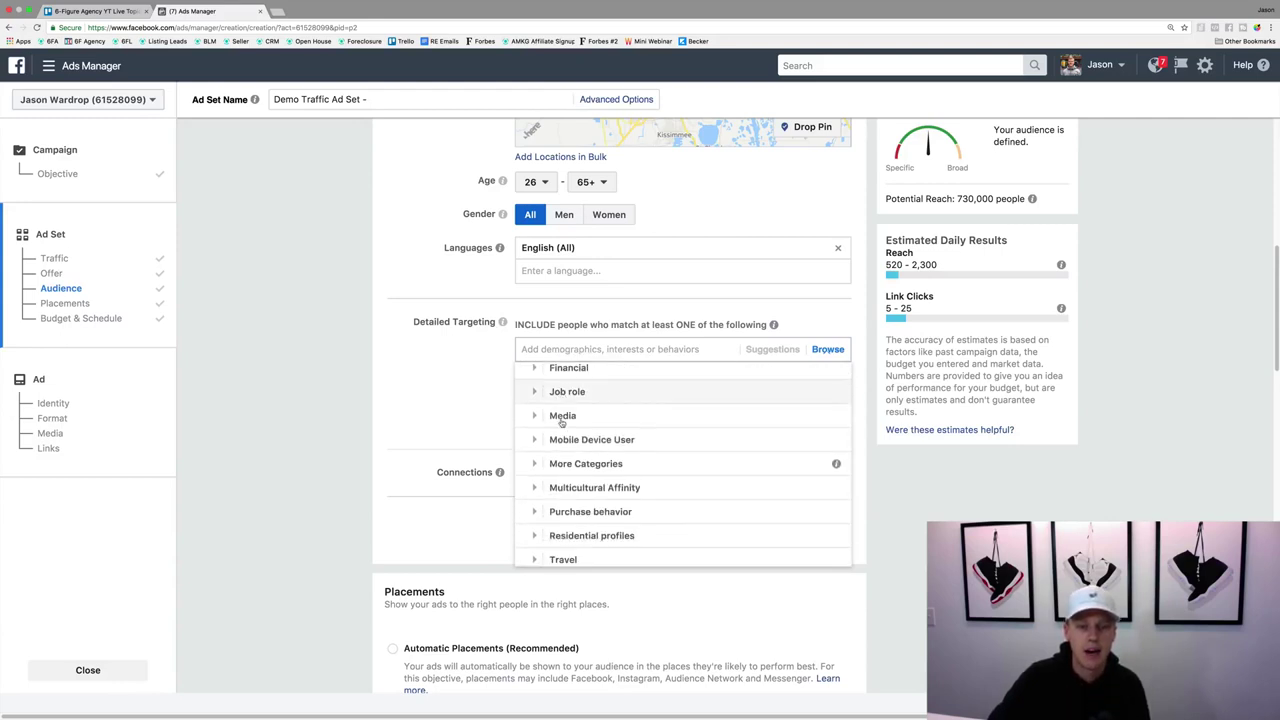
pyautogui.scroll(-1, 561, 423)
pyautogui.click(545, 492)
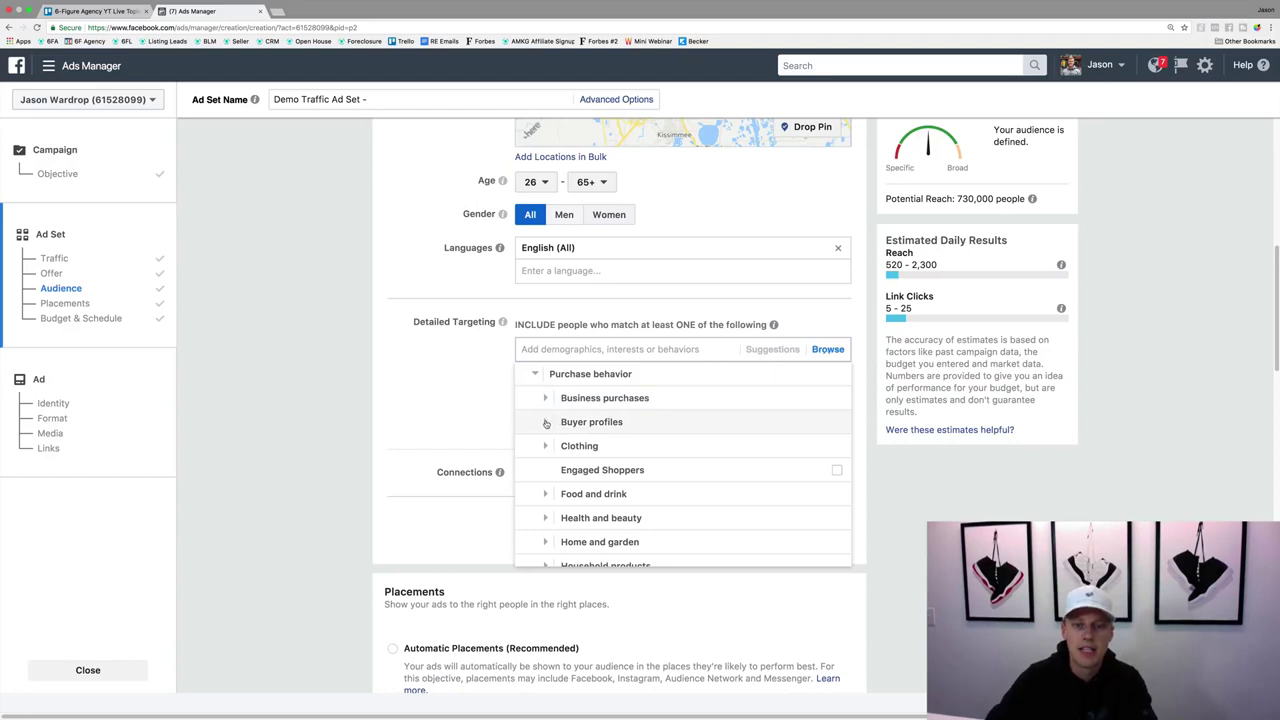
pyautogui.click(547, 424)
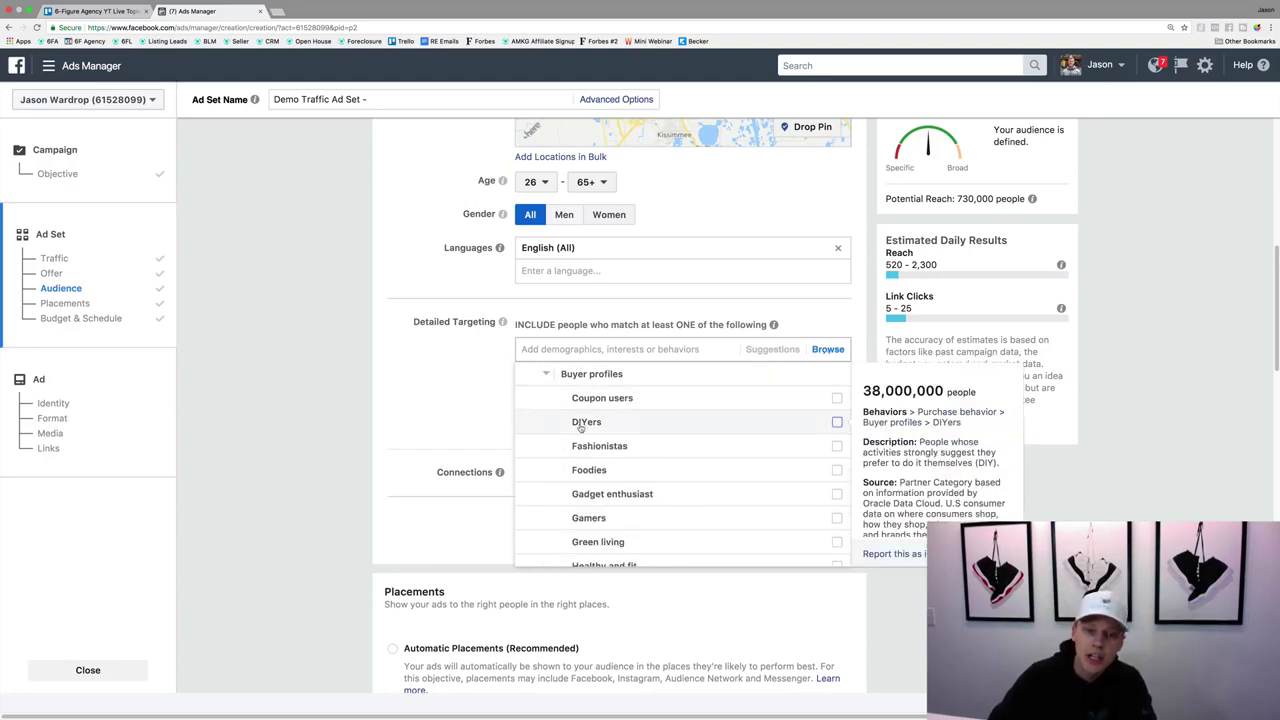
pyautogui.scroll(-3, 585, 420)
pyautogui.scroll(-3, 580, 427)
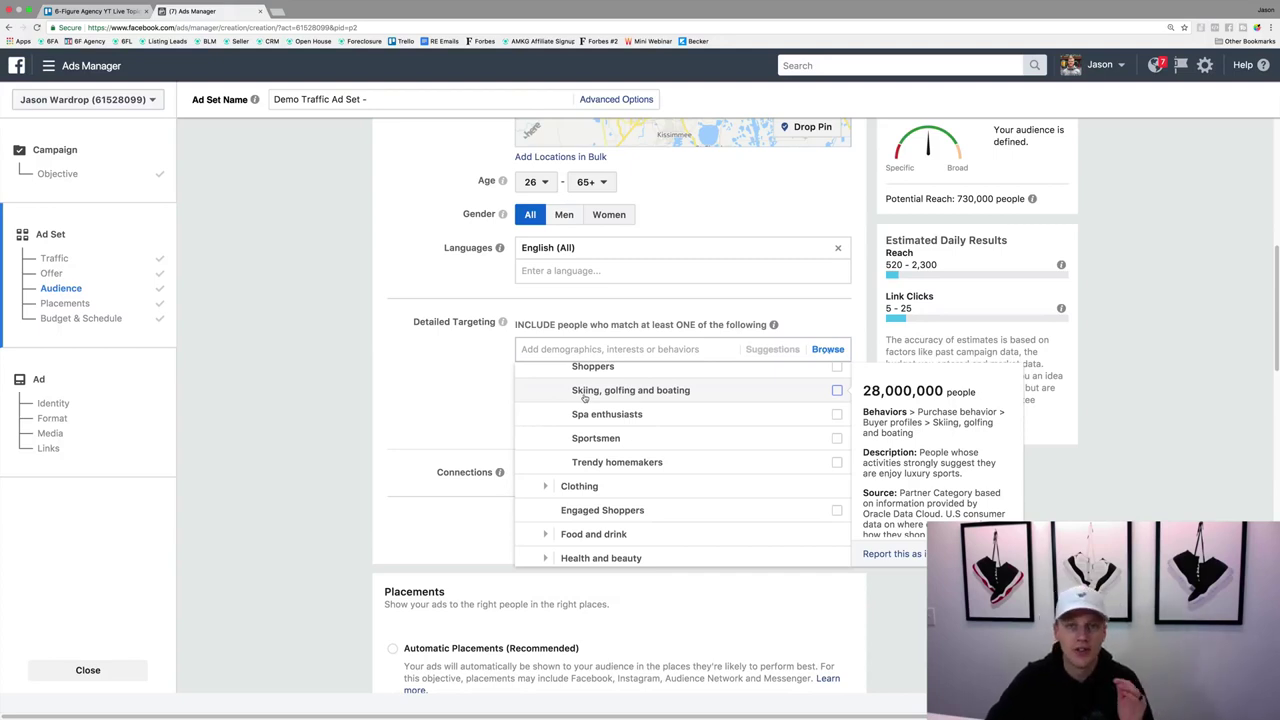
pyautogui.scroll(-5, 585, 398)
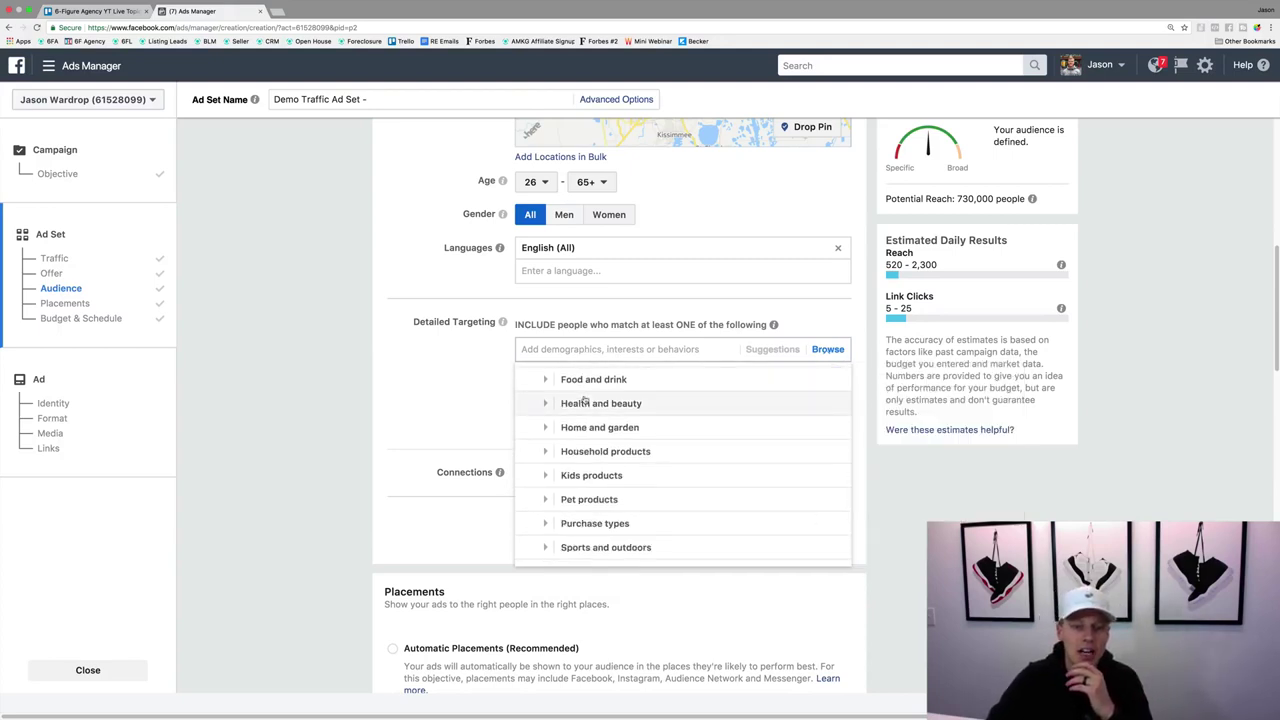
pyautogui.scroll(-3, 585, 400)
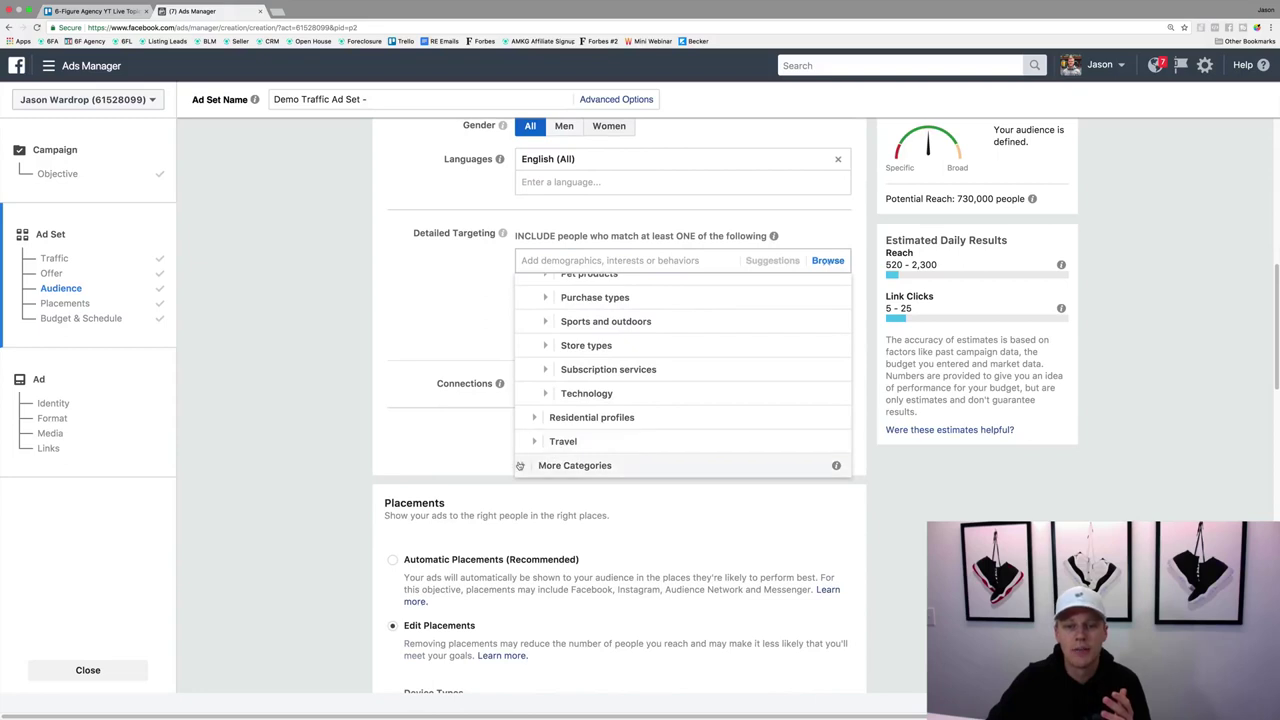
# Close the categories list, search Detailed Targeting for 'real estate', then dismiss the suggestions
pyautogui.click(521, 466)
pyautogui.click(405, 328)
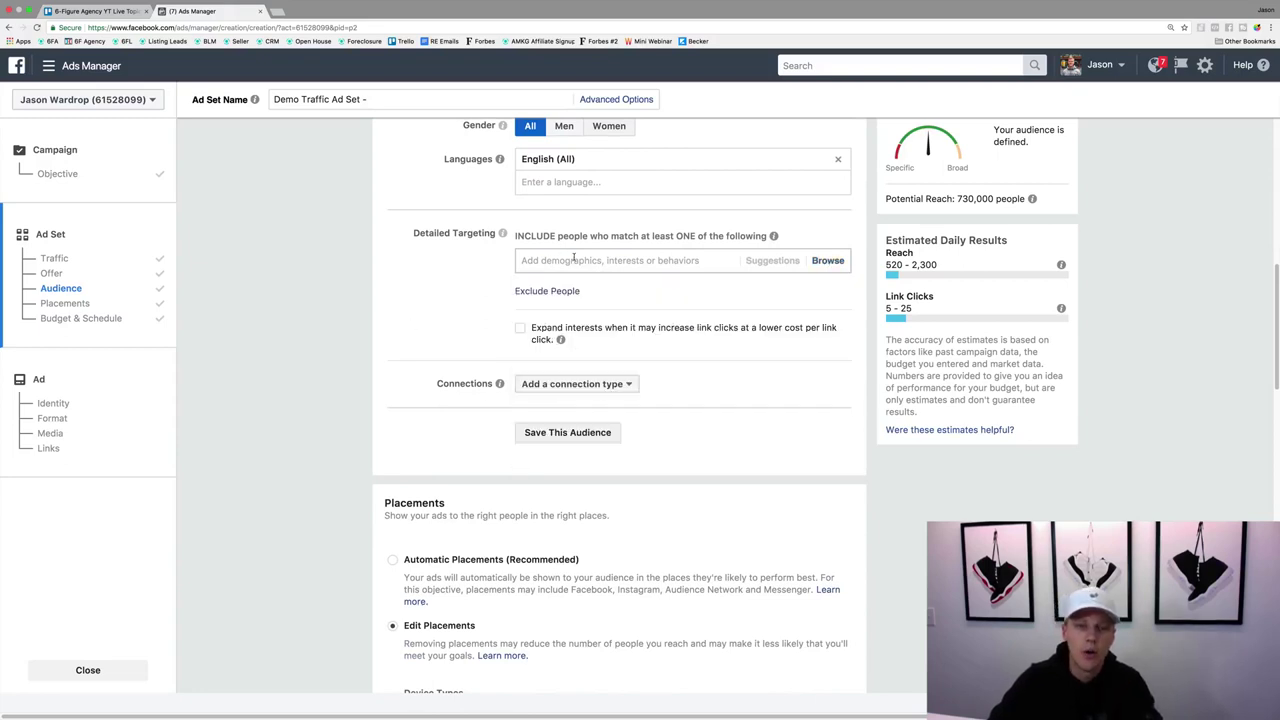
pyautogui.write('real estate')
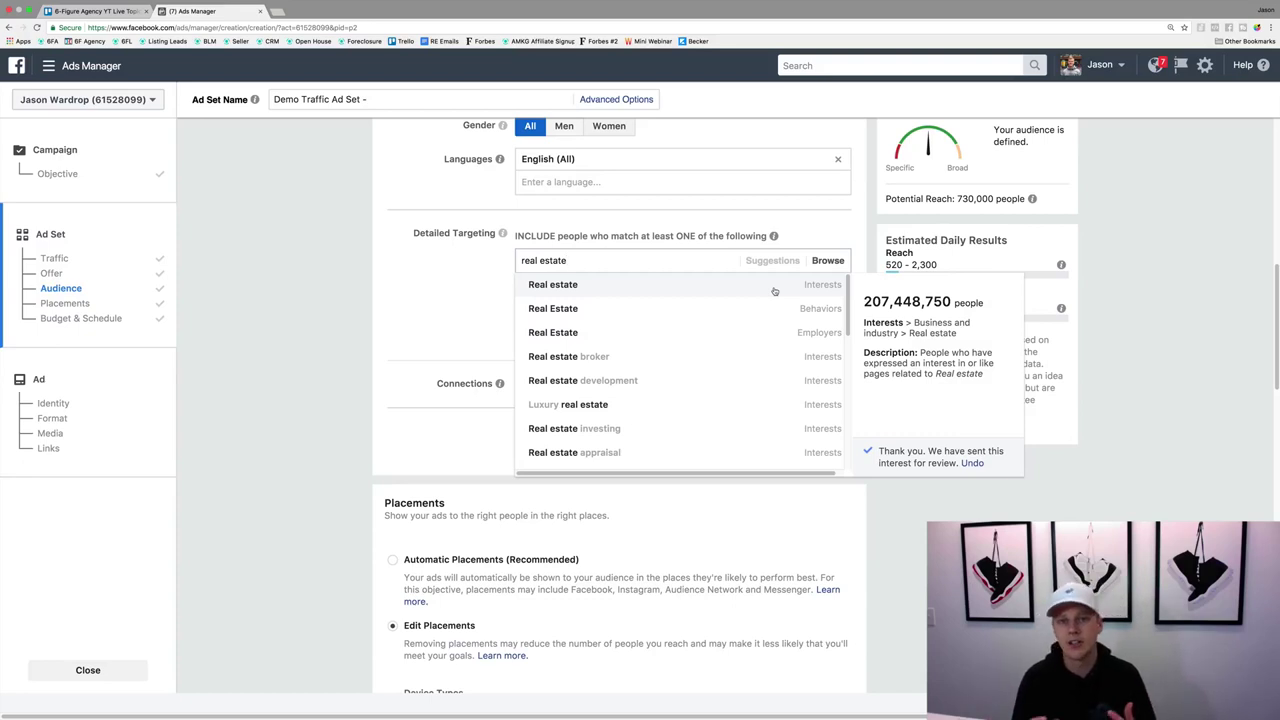
pyautogui.click(414, 330)
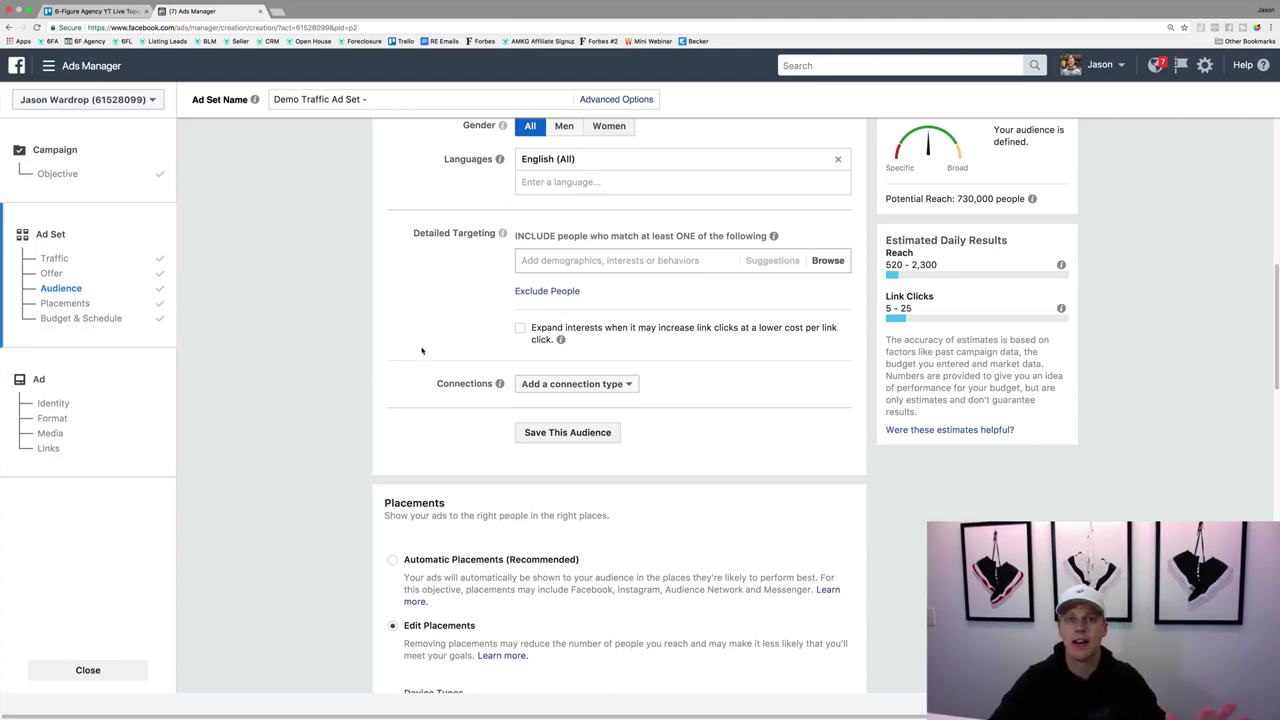
# Open the connection types list and dismiss it without adding any connection
pyautogui.click(559, 388)
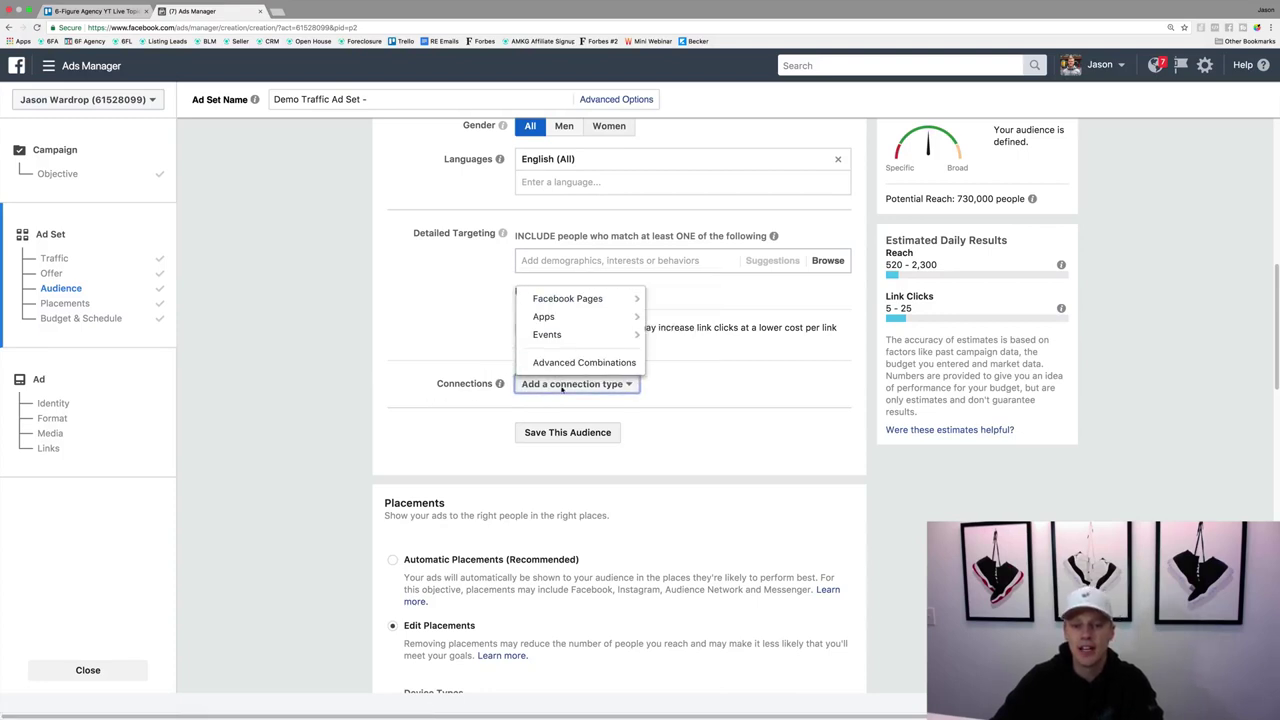
pyautogui.moveTo(625, 320)
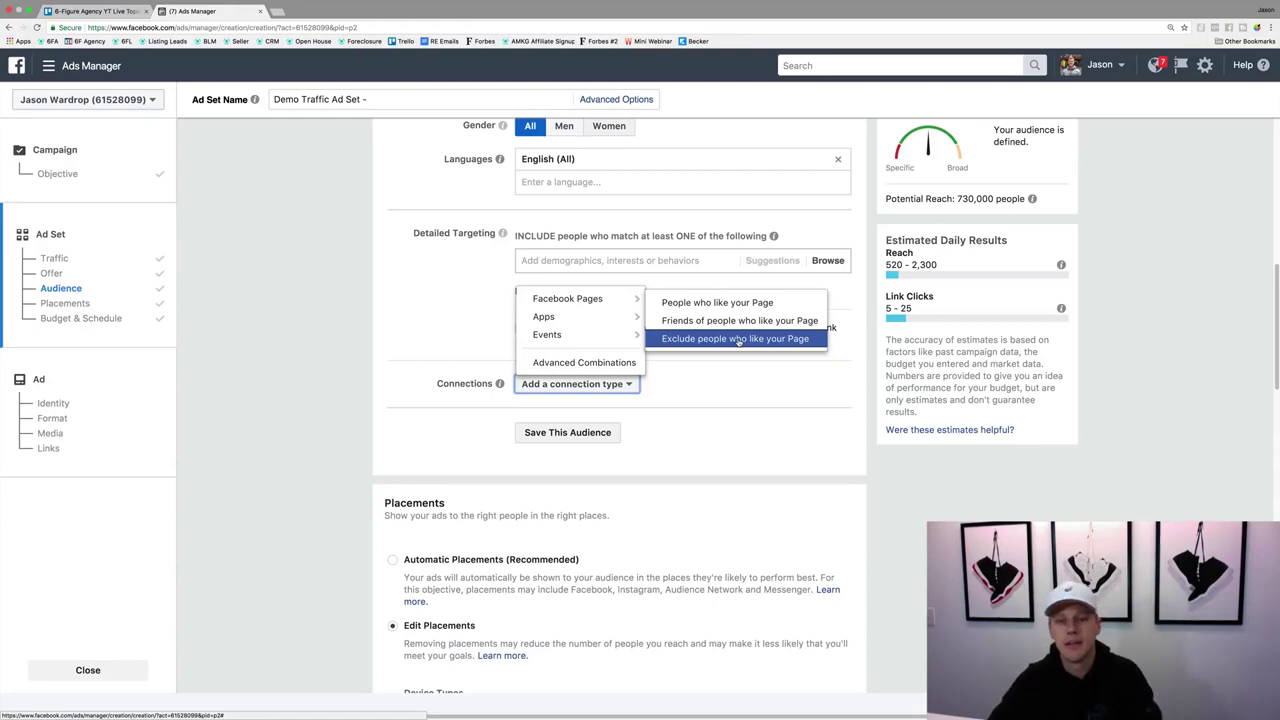
pyautogui.click(382, 432)
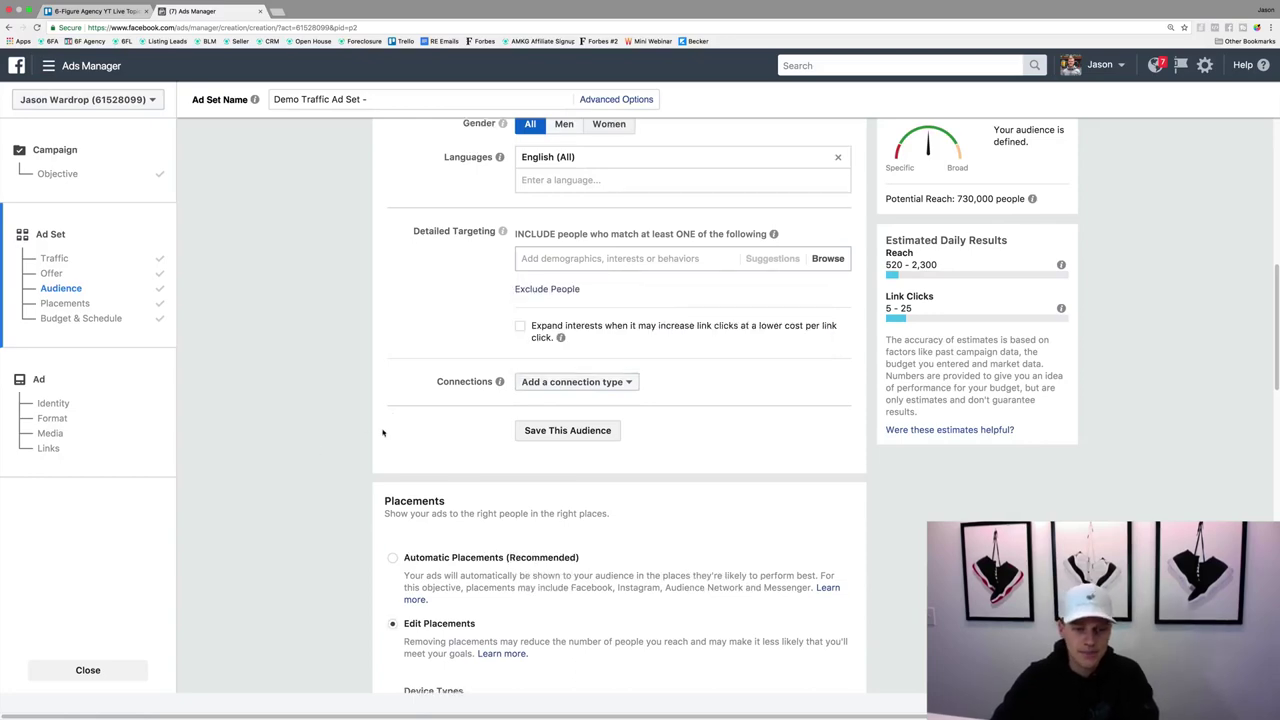
pyautogui.scroll(-3, 380, 430)
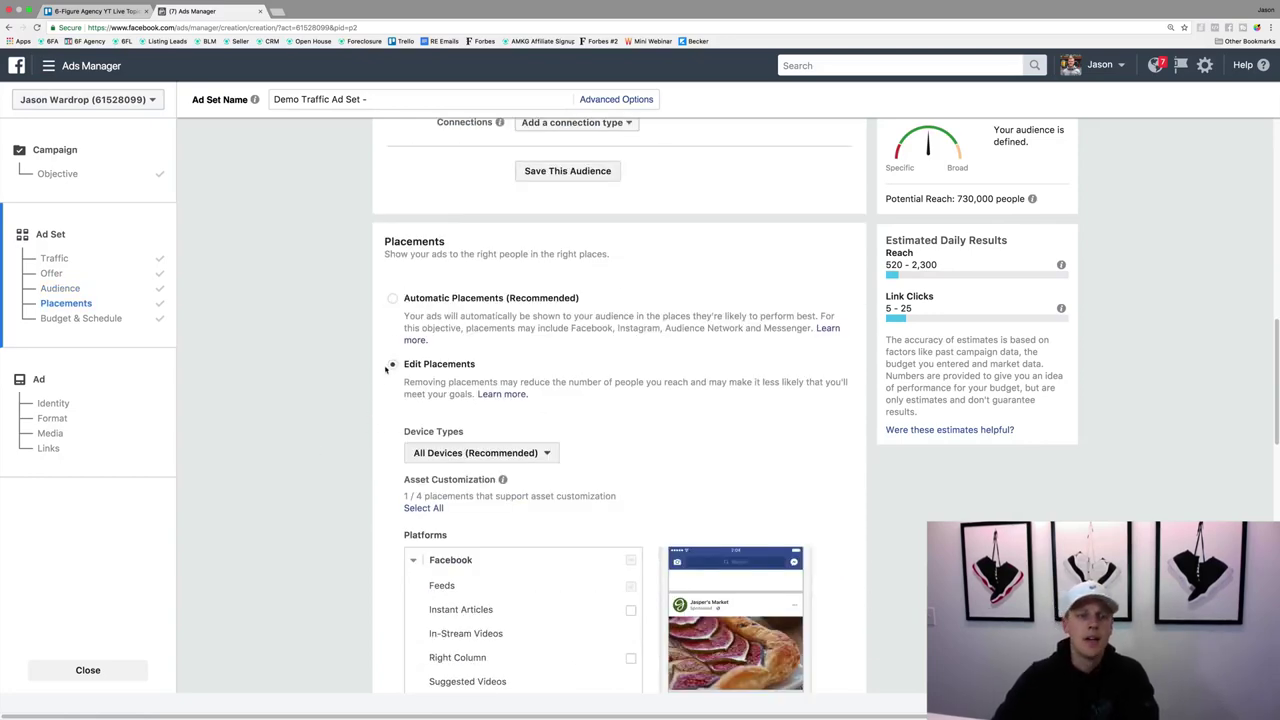
pyautogui.click(392, 299)
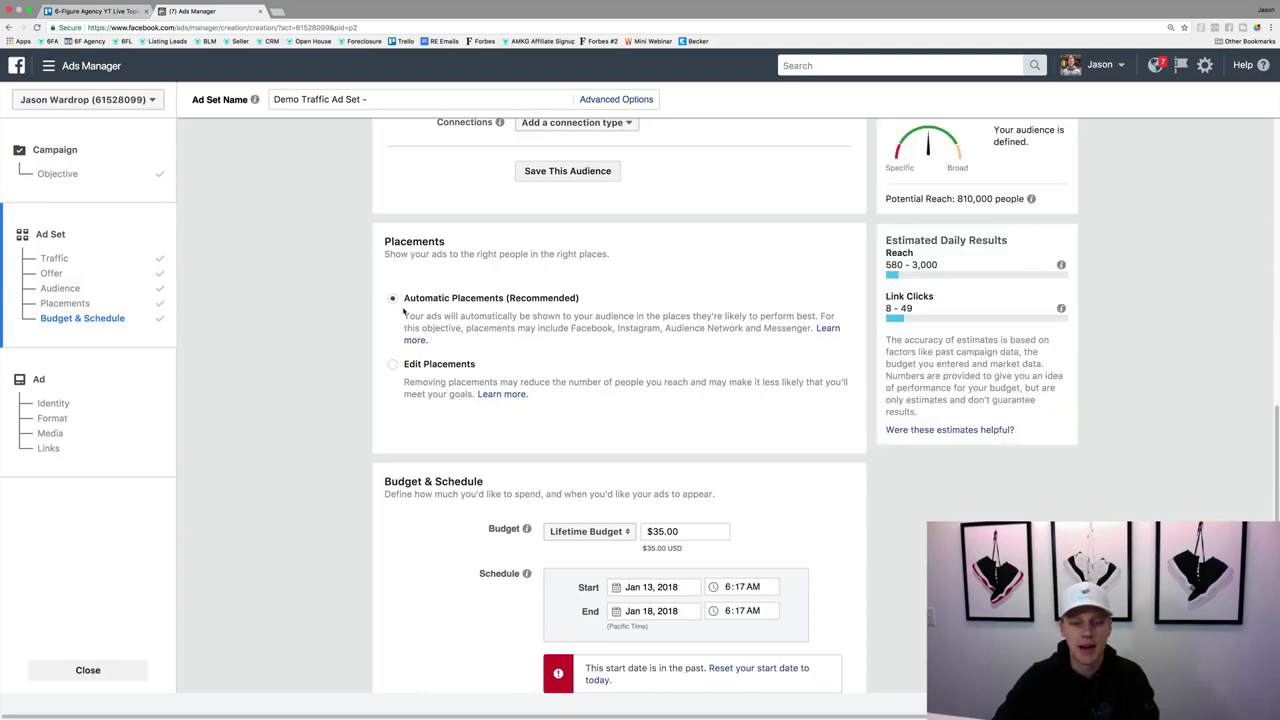
pyautogui.click(393, 365)
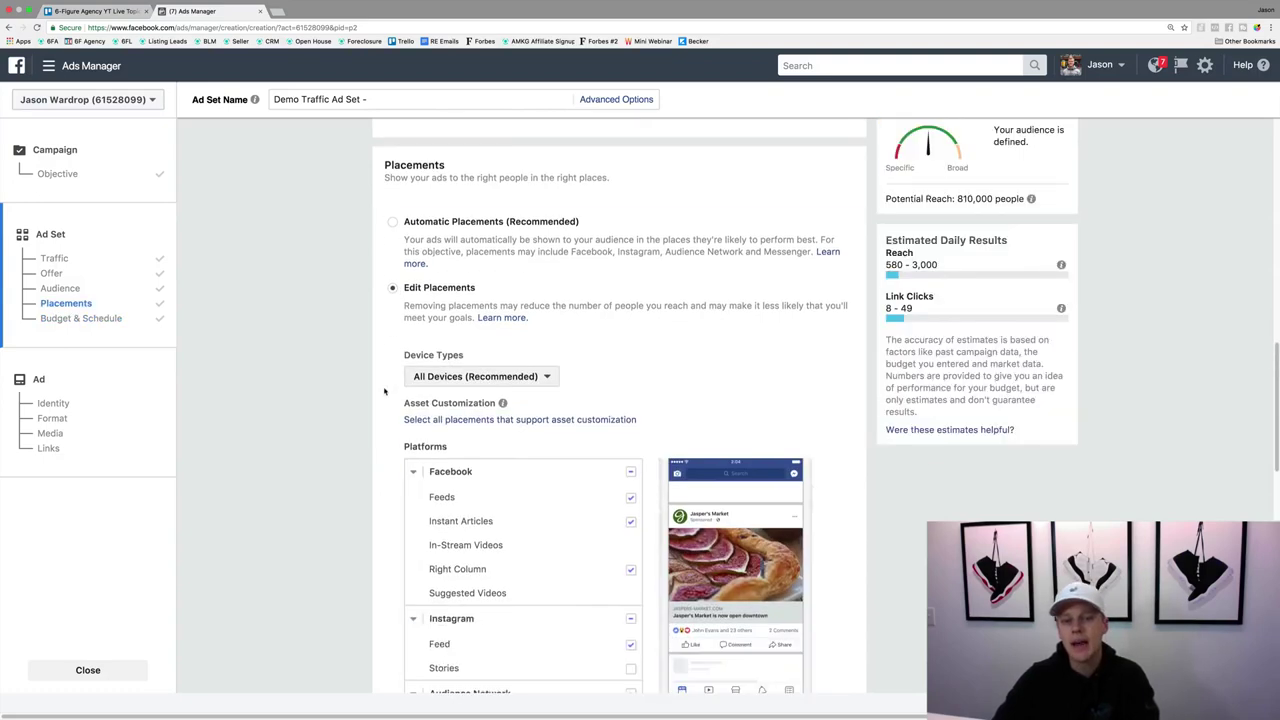
pyautogui.scroll(-3, 384, 391)
pyautogui.scroll(-1, 382, 380)
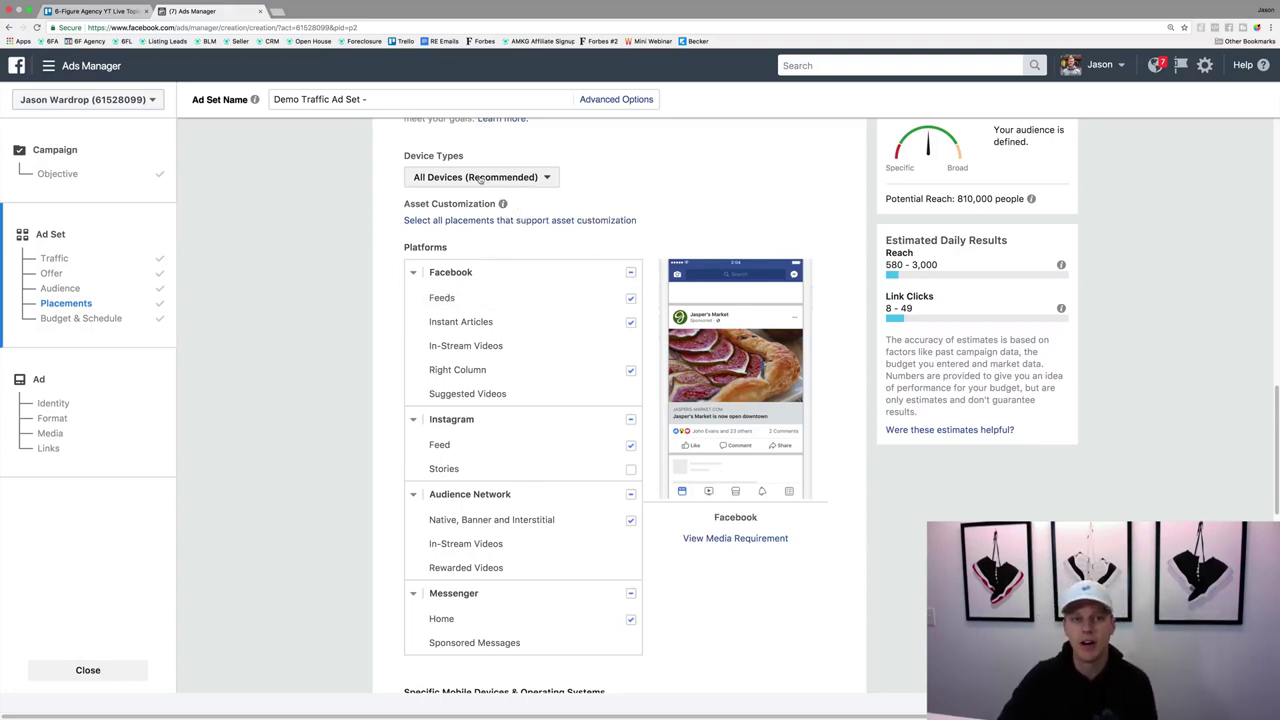
# Keep All Devices and untick Instant Articles, Right Column, Instagram, Audience Network and Messenger placements
pyautogui.click(437, 178)
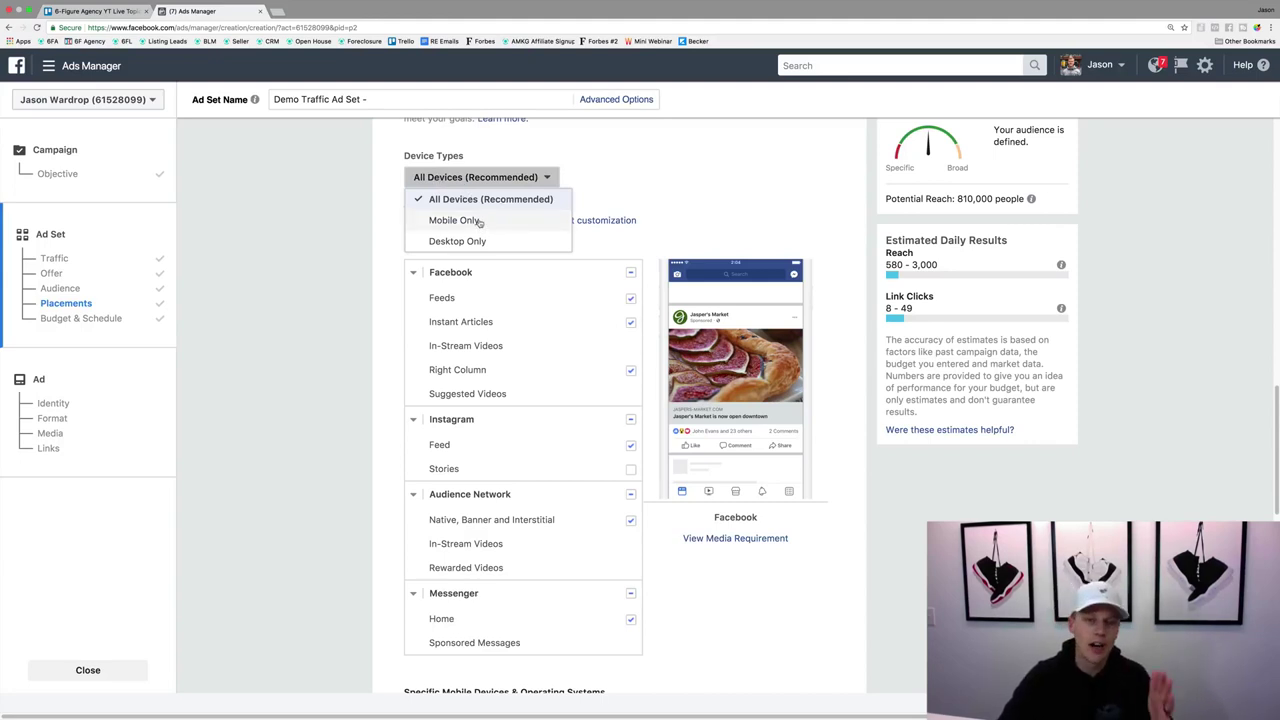
pyautogui.click(628, 193)
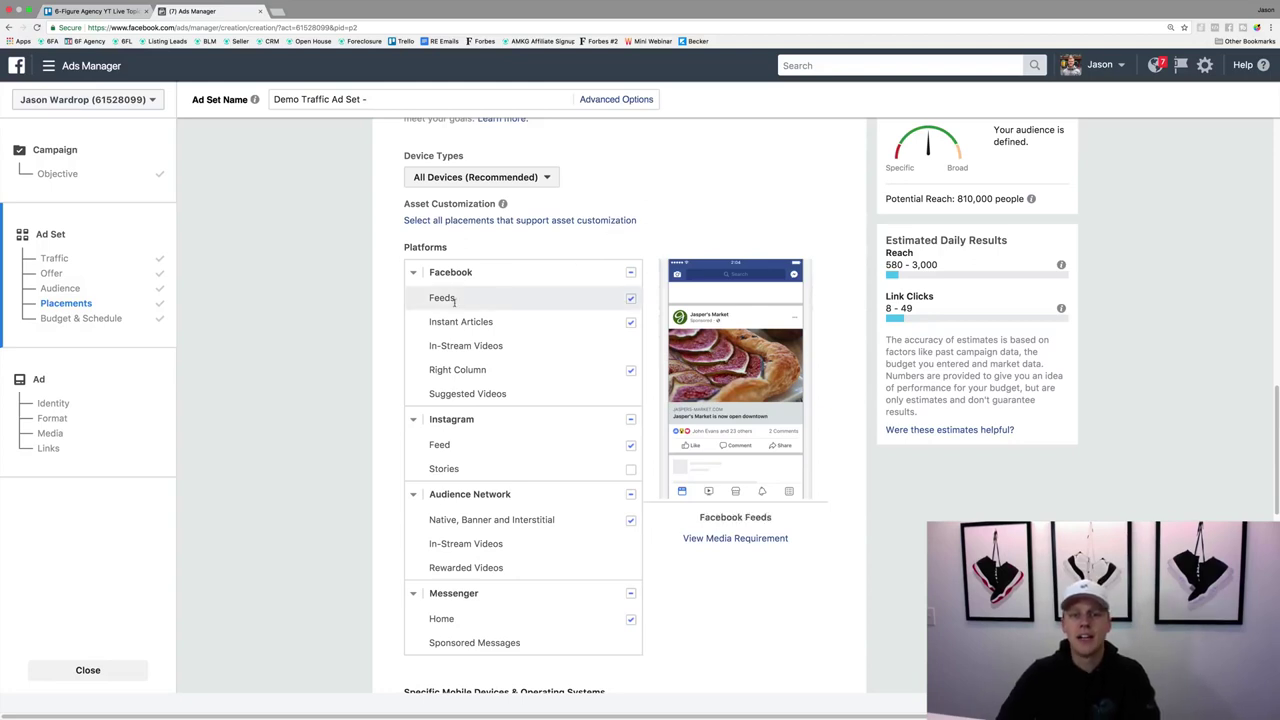
pyautogui.click(630, 322)
pyautogui.click(630, 370)
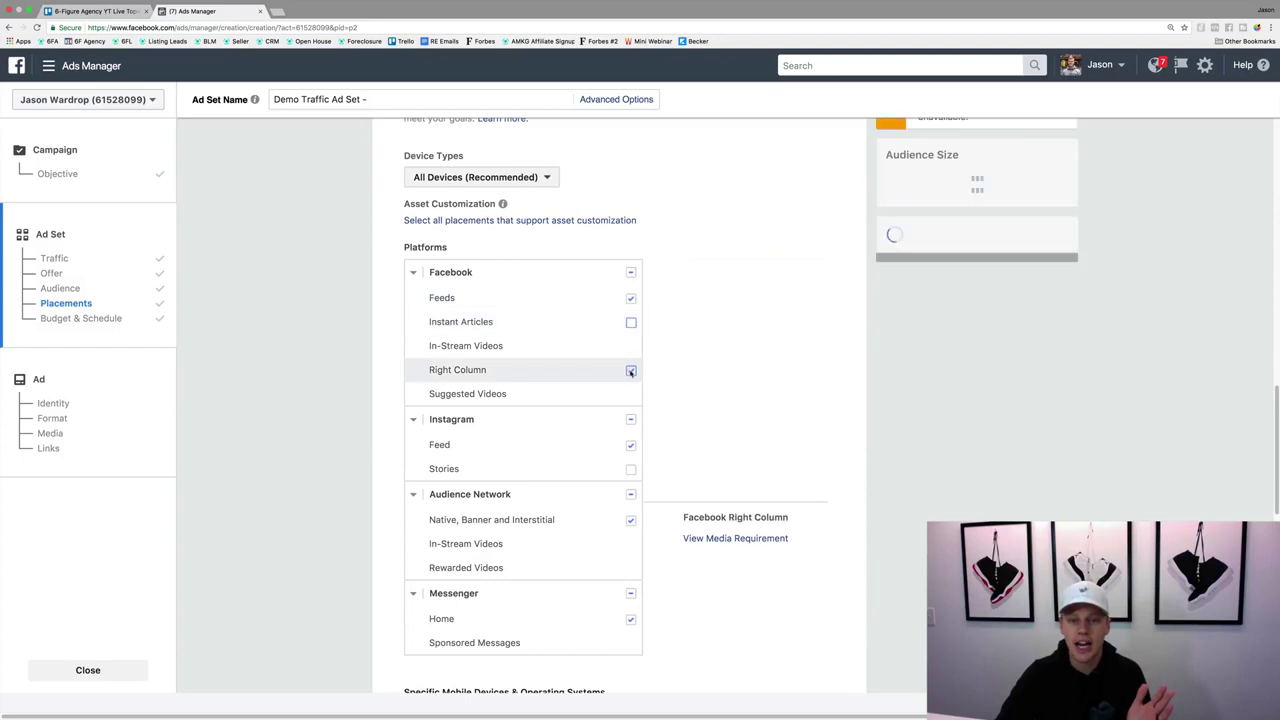
pyautogui.click(630, 419)
pyautogui.click(630, 494)
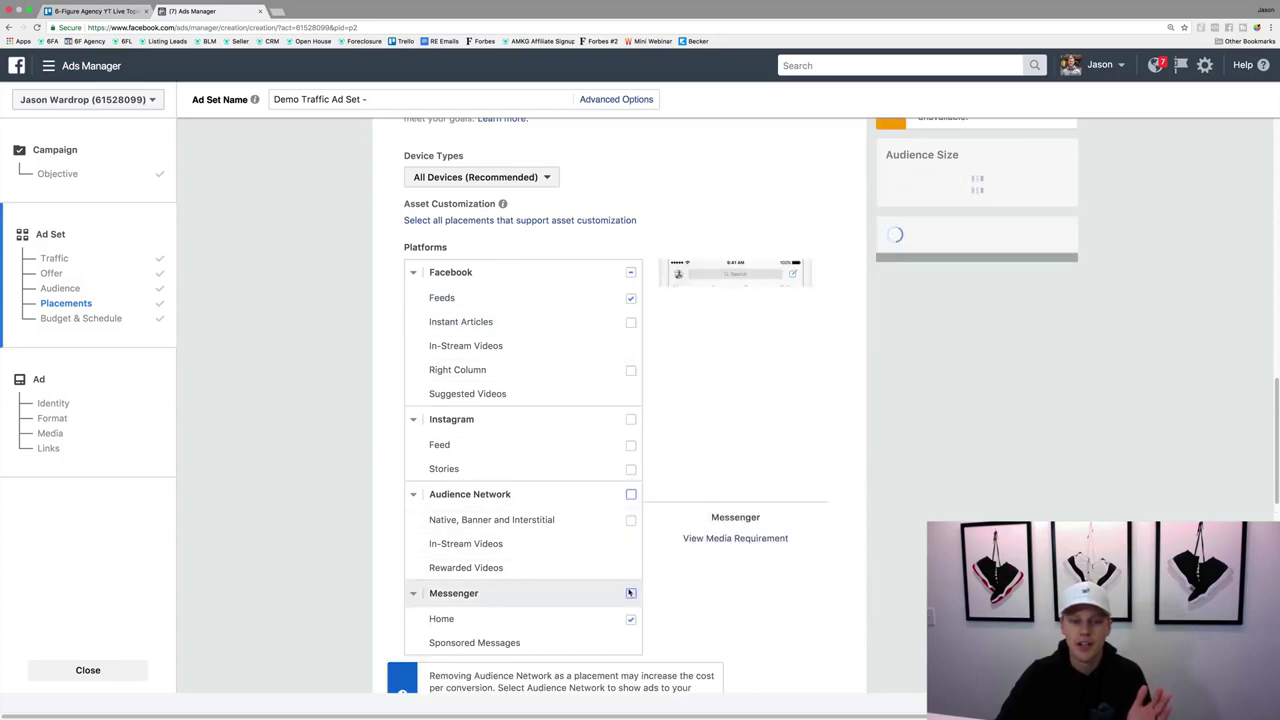
pyautogui.click(630, 593)
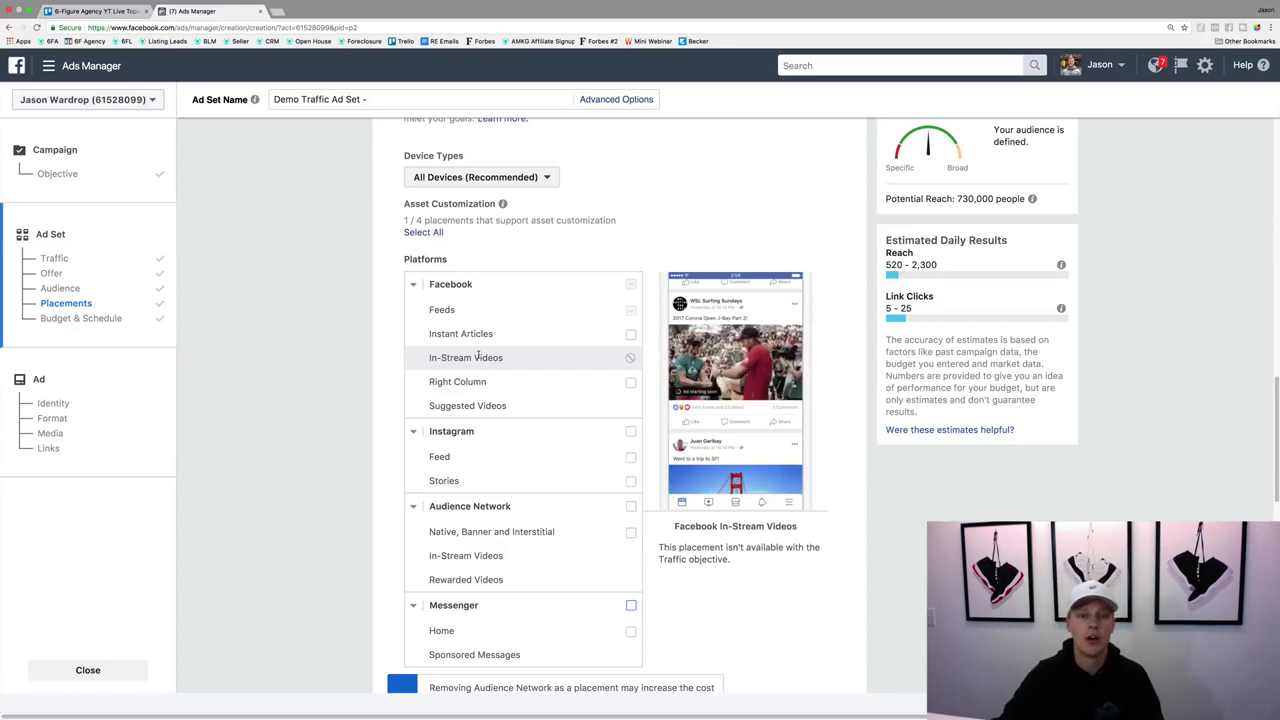
pyautogui.moveTo(476, 382)
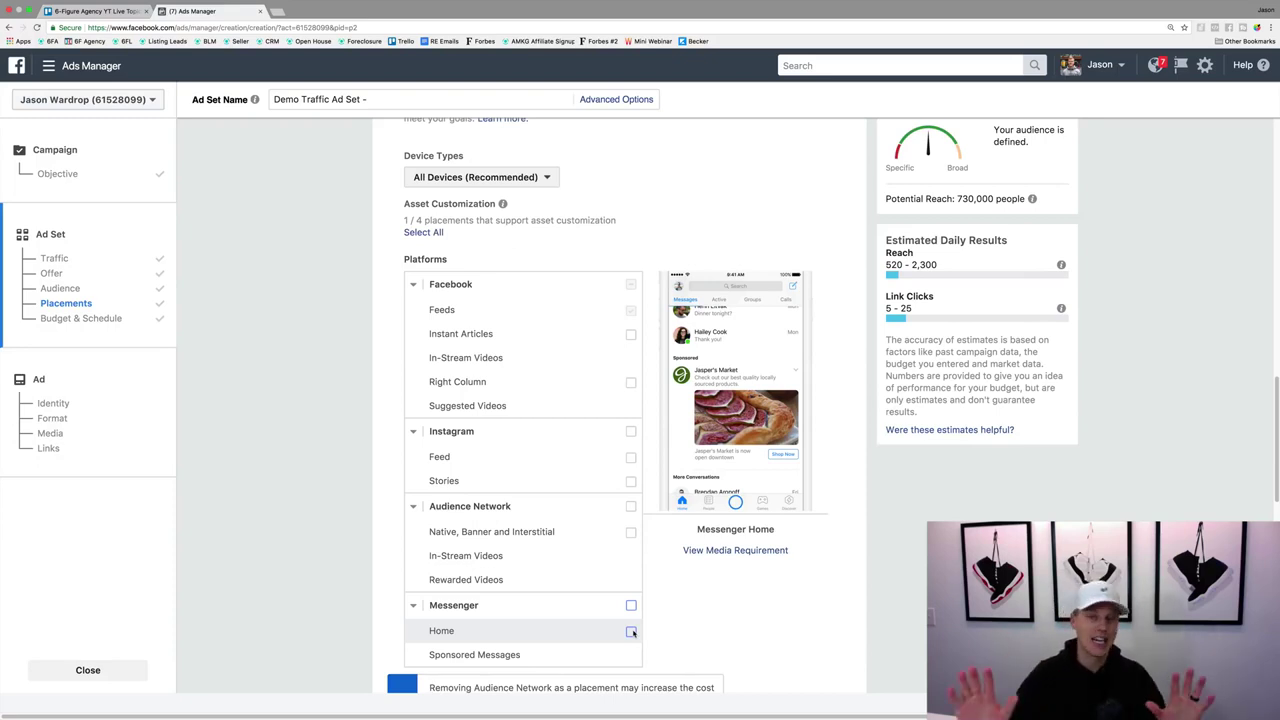
pyautogui.scroll(-5, 671, 553)
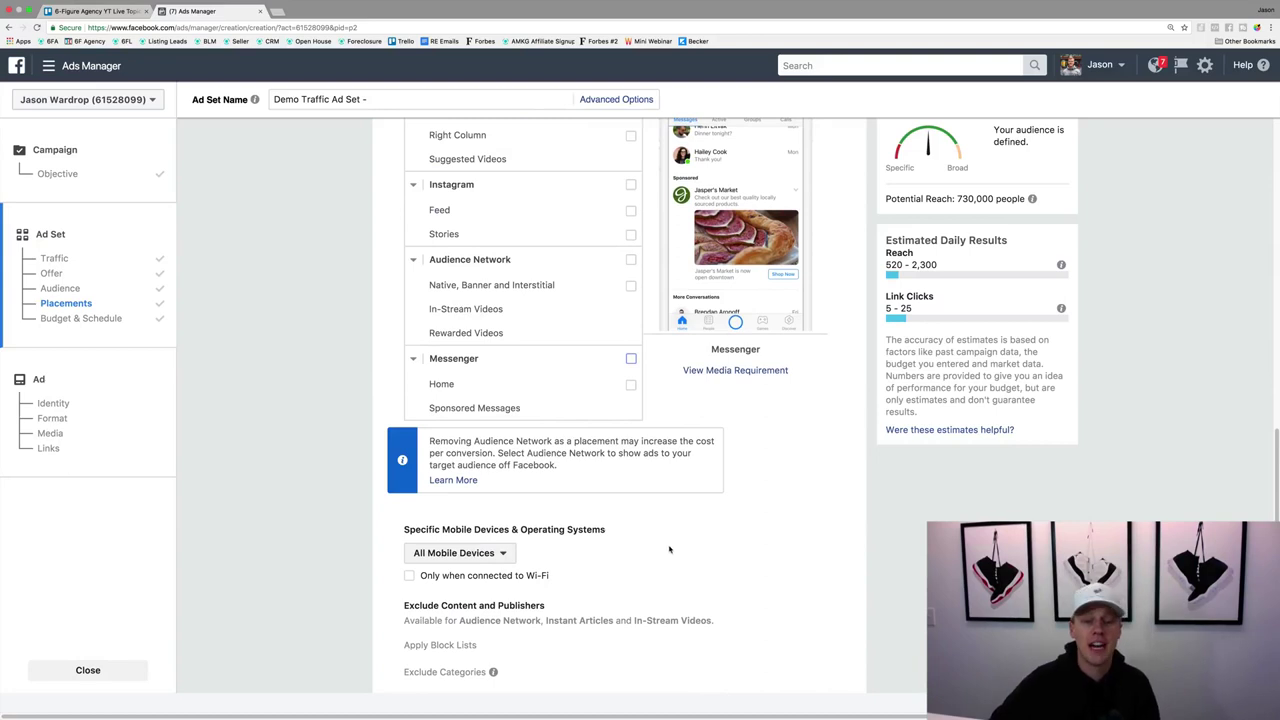
pyautogui.scroll(-3, 671, 553)
pyautogui.scroll(-1, 600, 412)
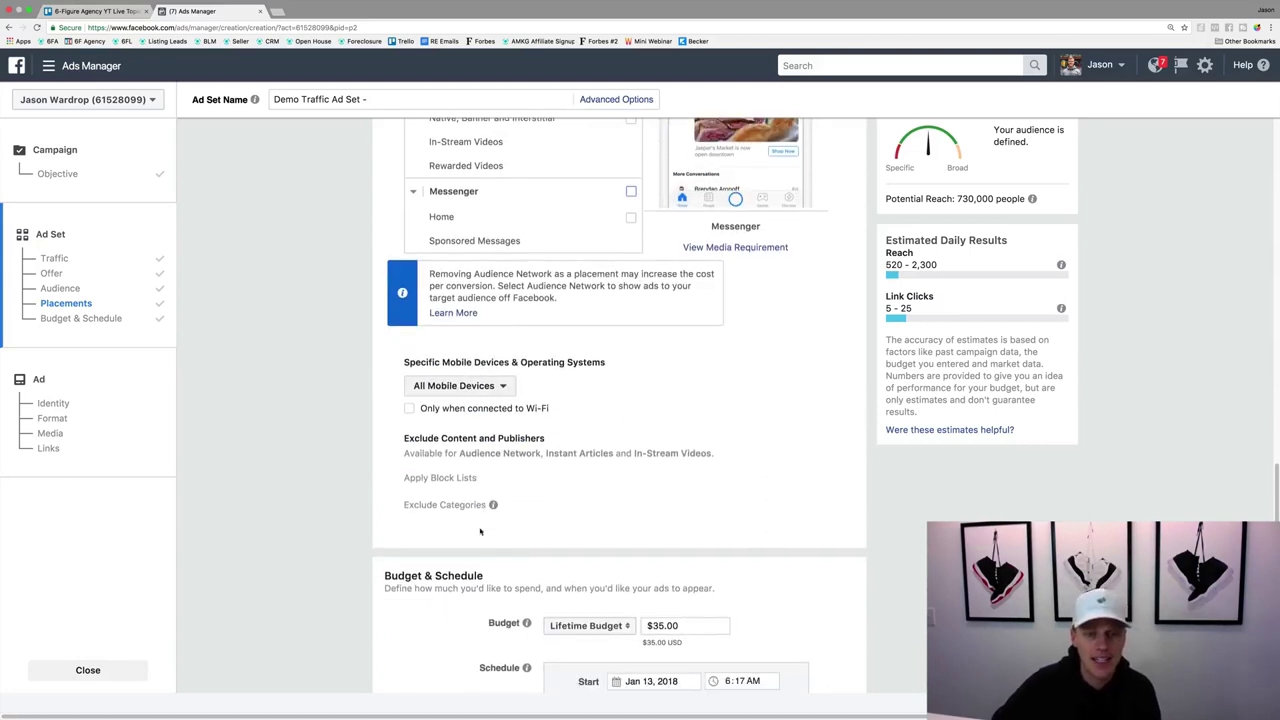
pyautogui.scroll(-4, 420, 521)
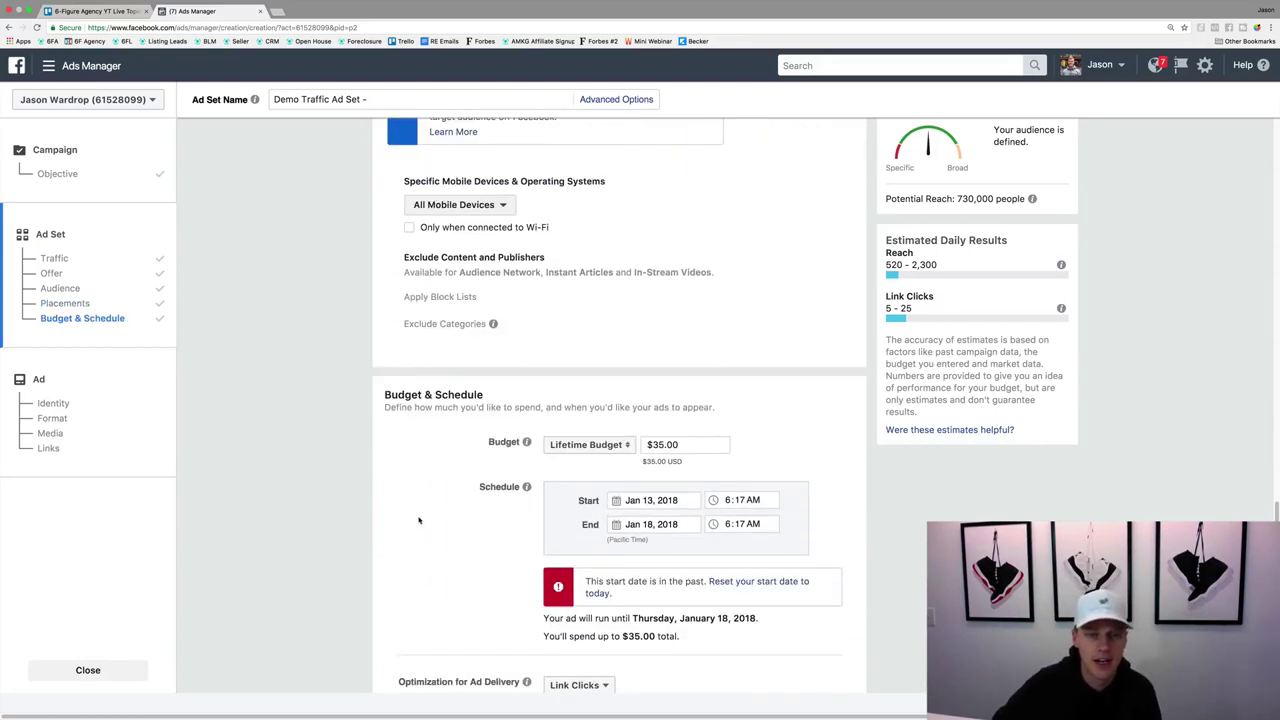
# Switch the budget type to Daily Budget and change the amount from $20.00 to $10.00
pyautogui.click(579, 447)
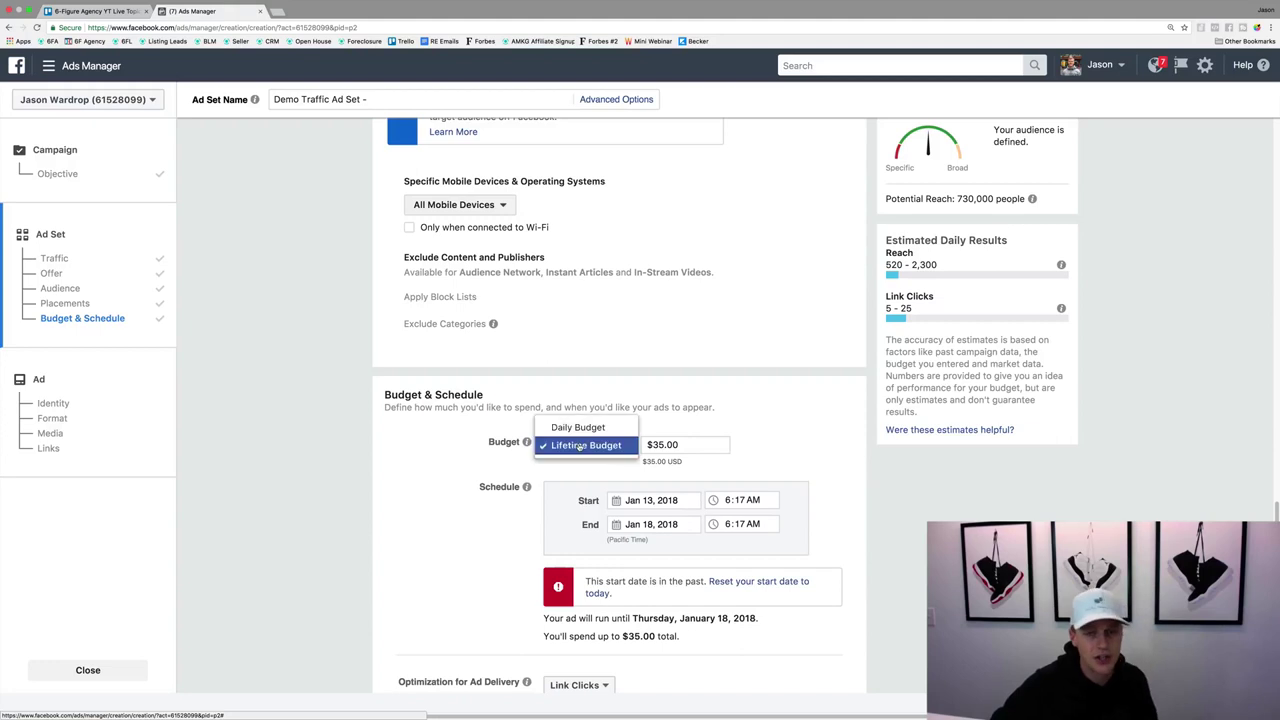
pyautogui.click(578, 428)
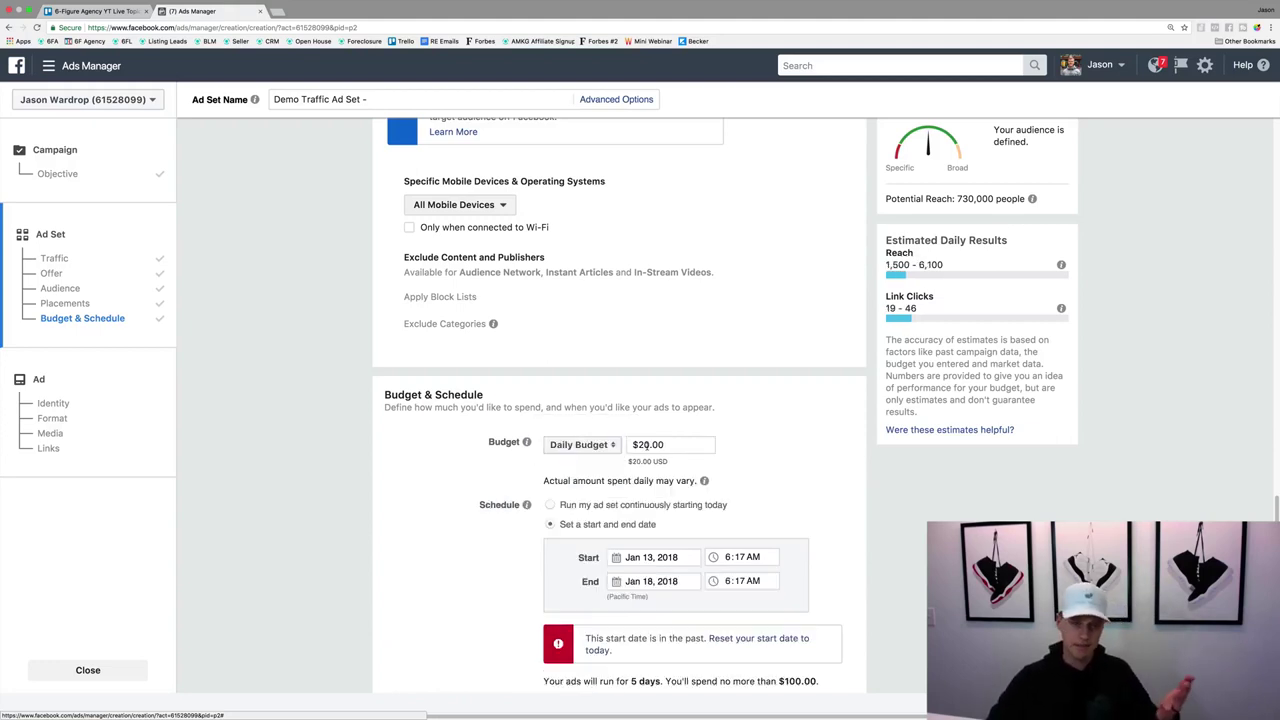
pyautogui.click(641, 444)
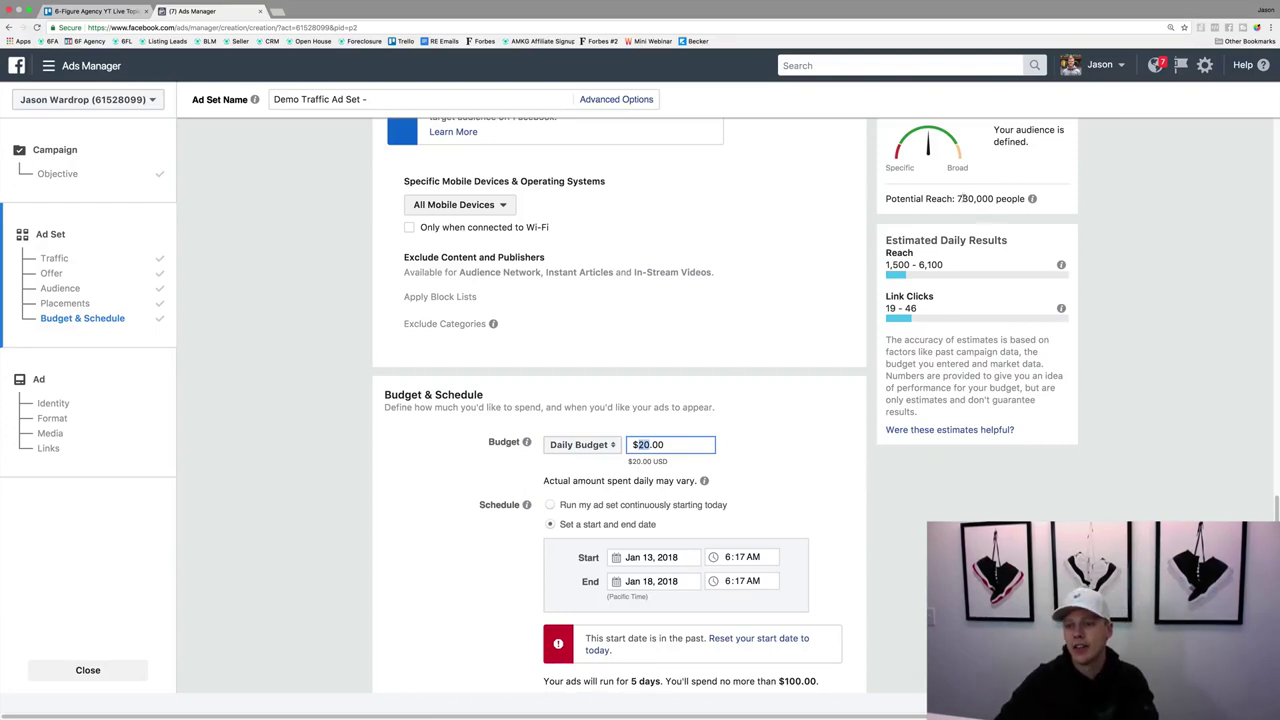
pyautogui.moveTo(958, 198); pyautogui.dragTo(975, 198)
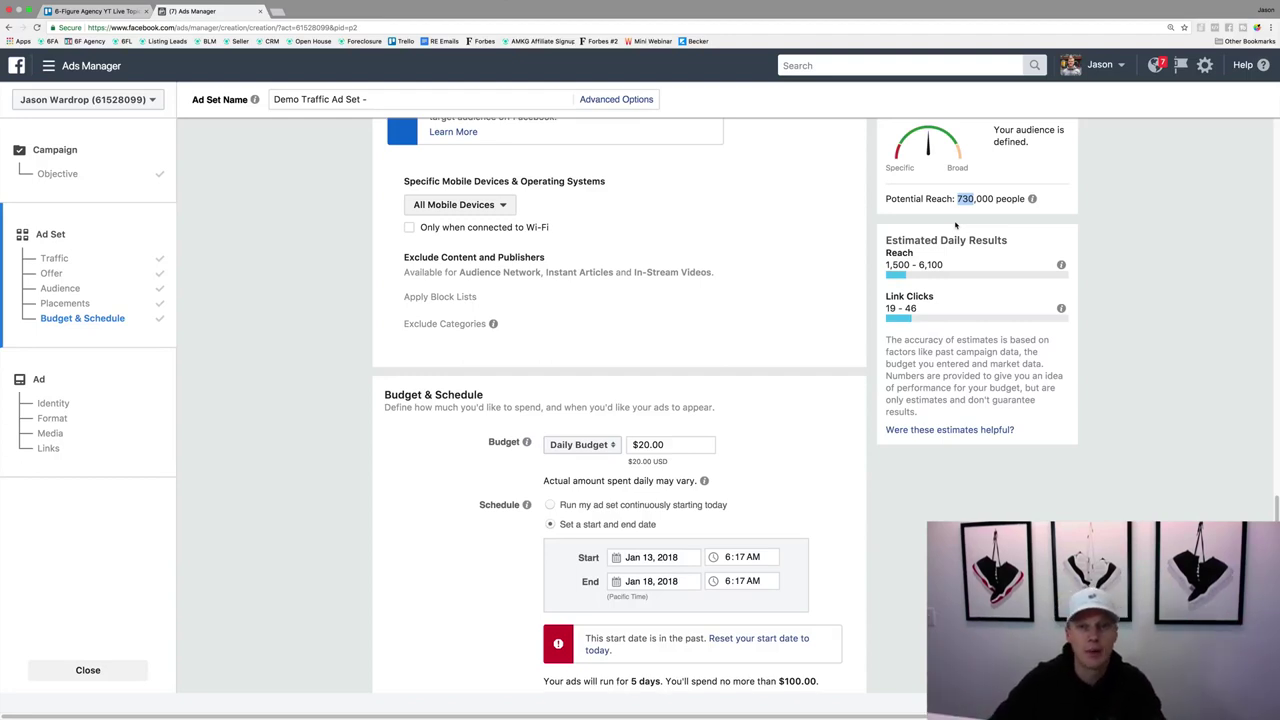
pyautogui.click(650, 444)
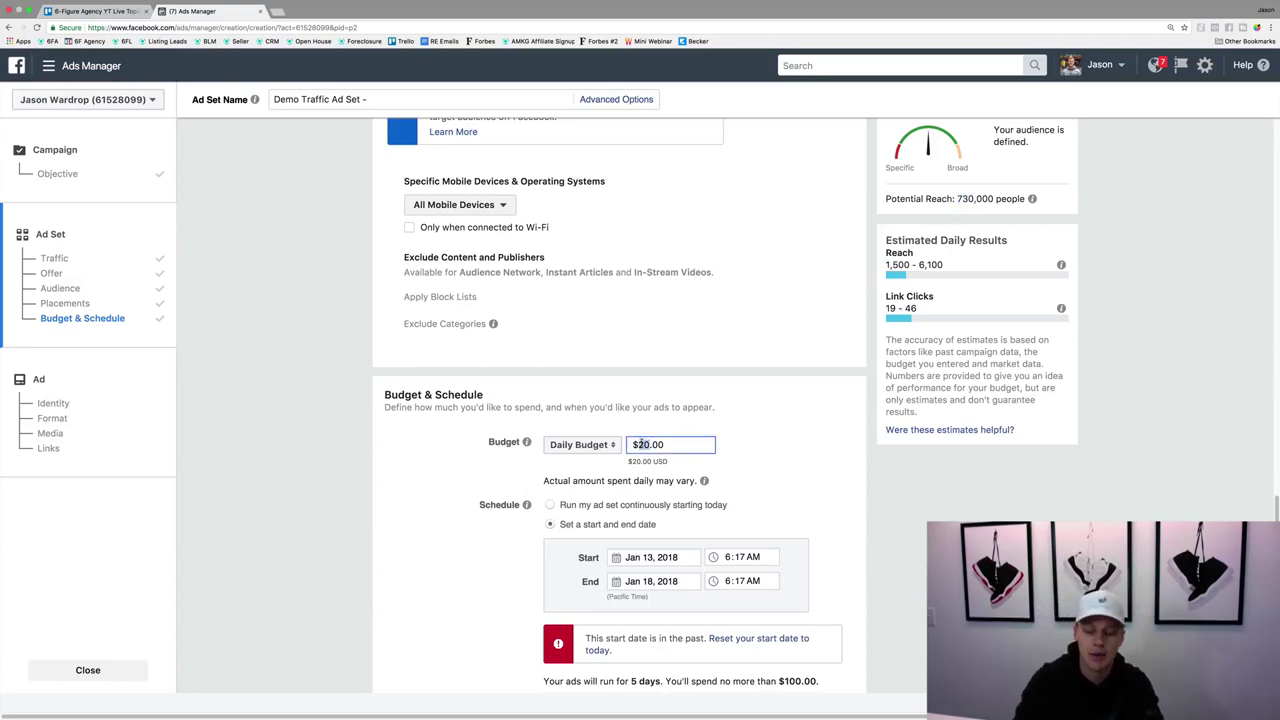
pyautogui.press('BackSpace')
pyautogui.write('1')
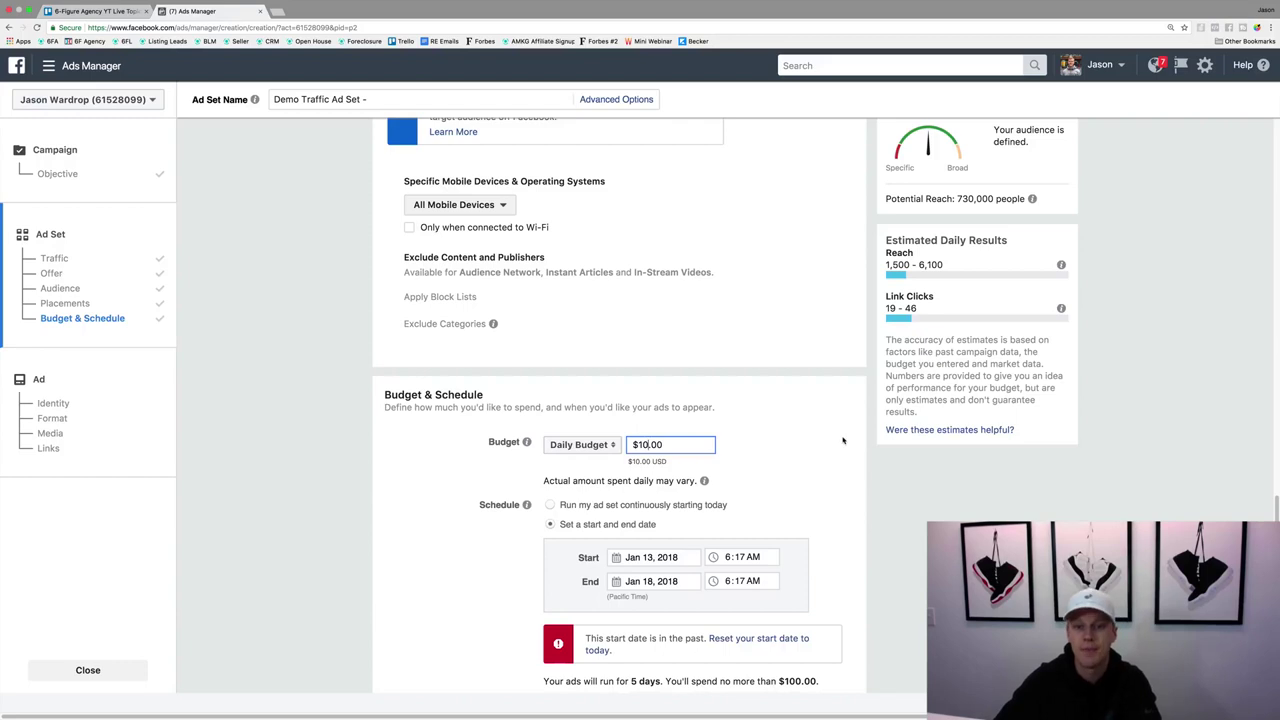
pyautogui.click(844, 438)
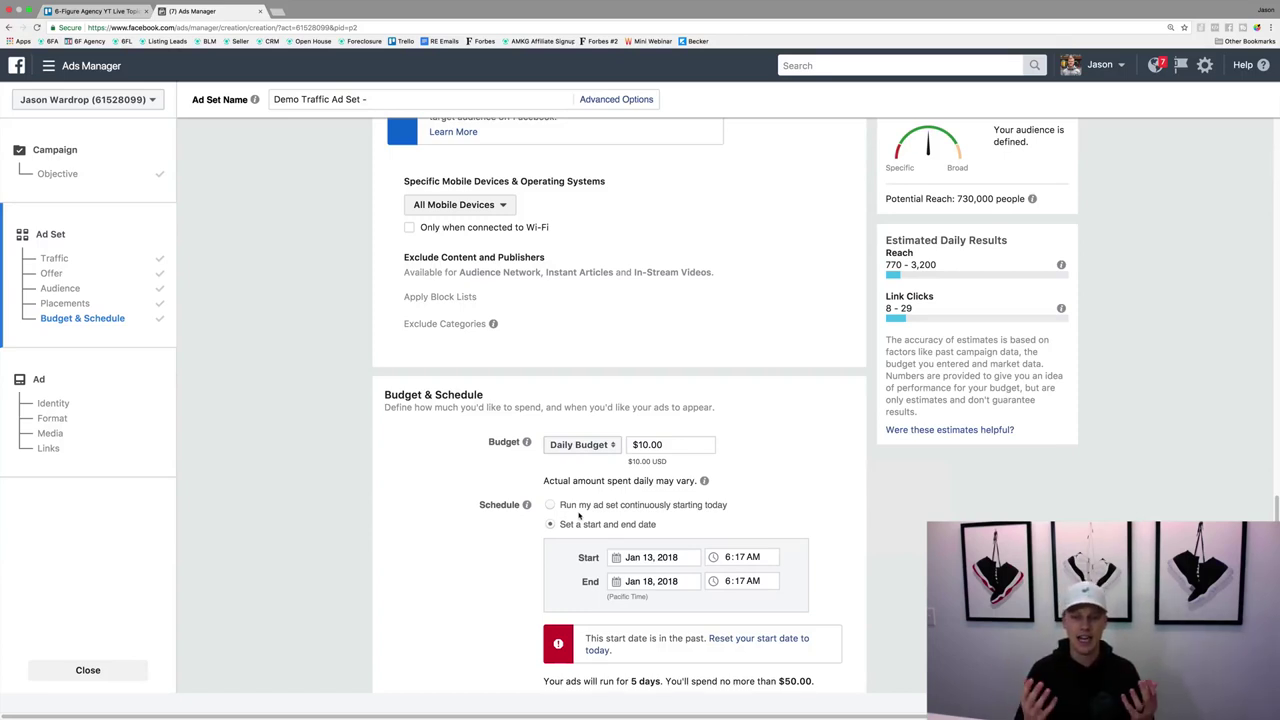
# Set the start date to Jan 15, 2018 with an 8:00 AM start time
pyautogui.click(638, 557)
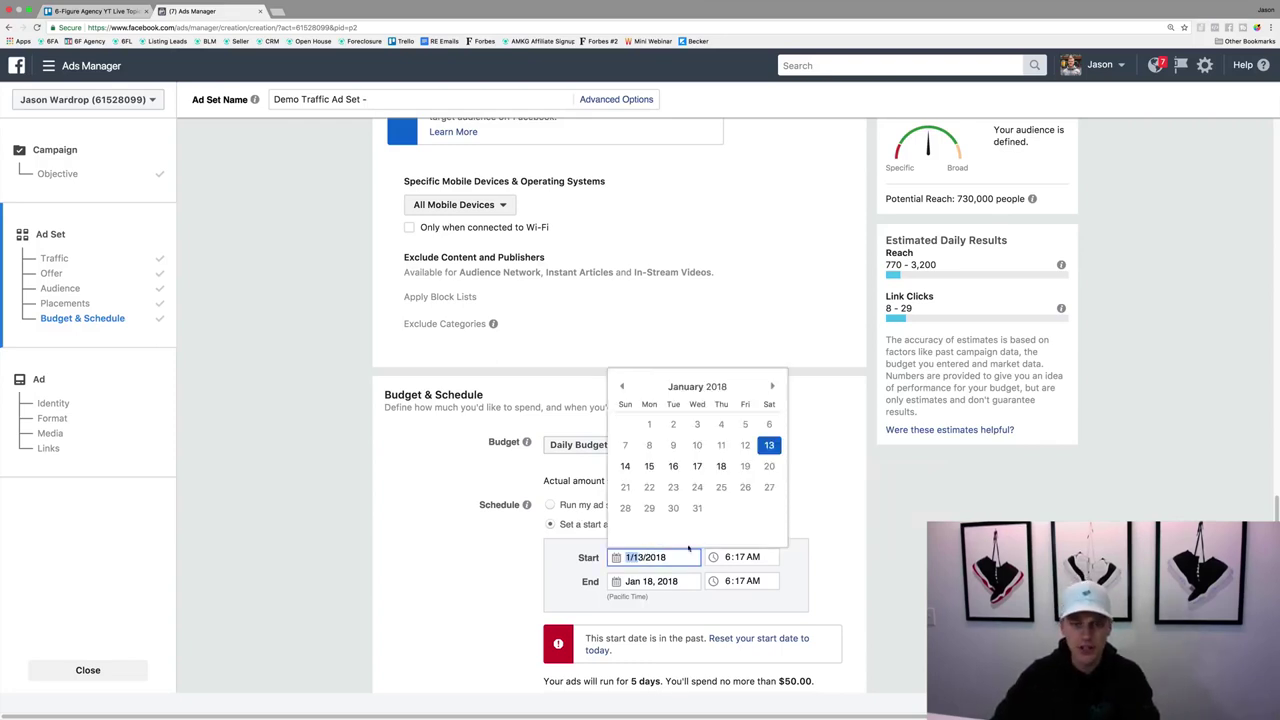
pyautogui.click(649, 467)
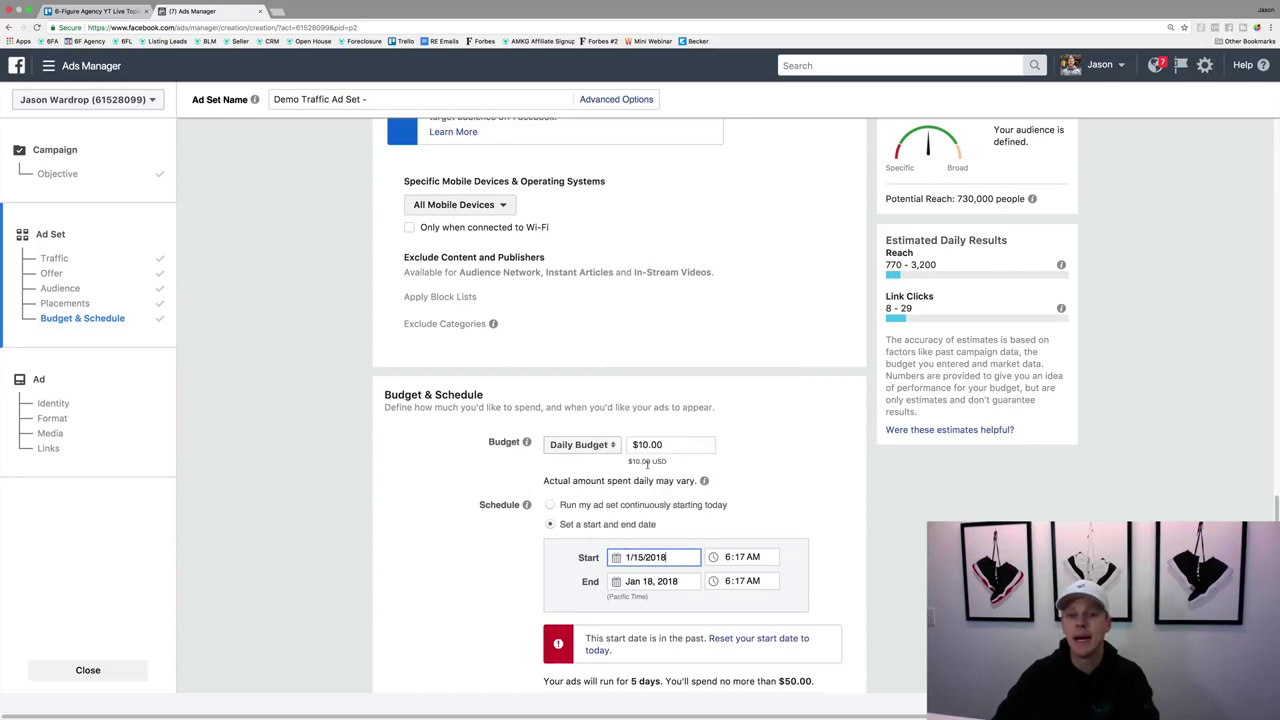
pyautogui.click(730, 560)
pyautogui.write('8:')
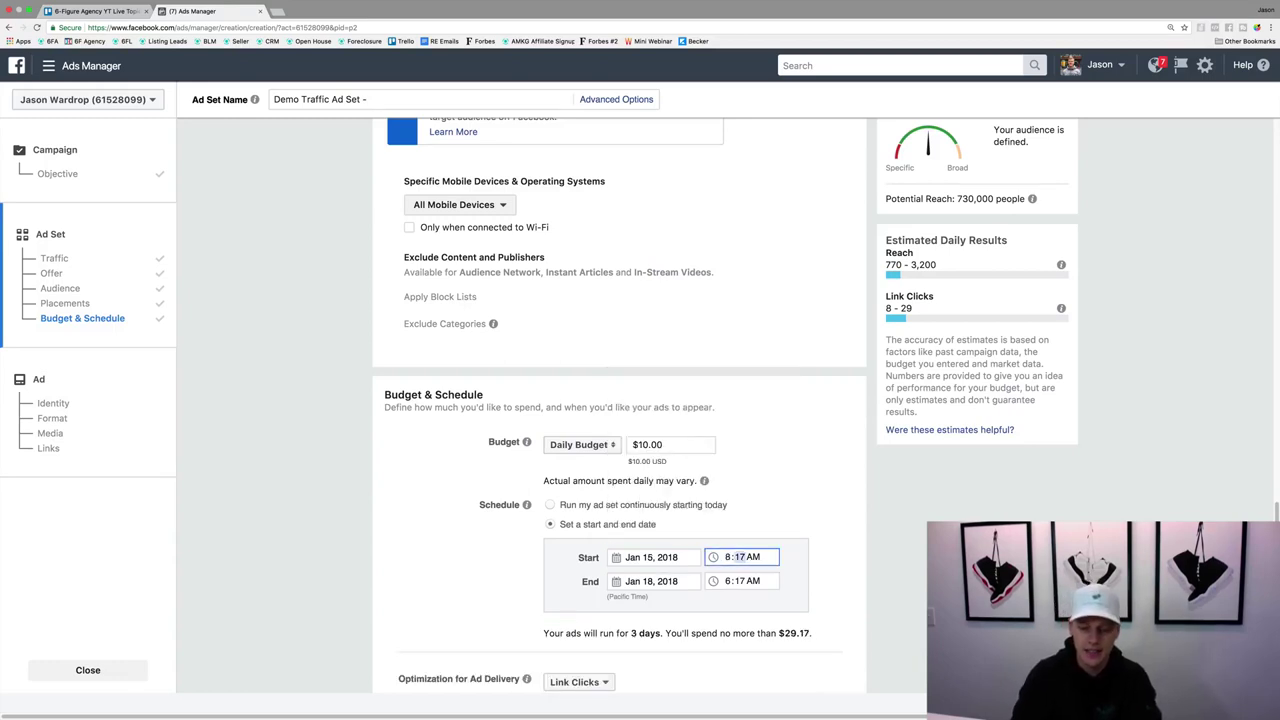
pyautogui.write('00')
pyautogui.click(843, 544)
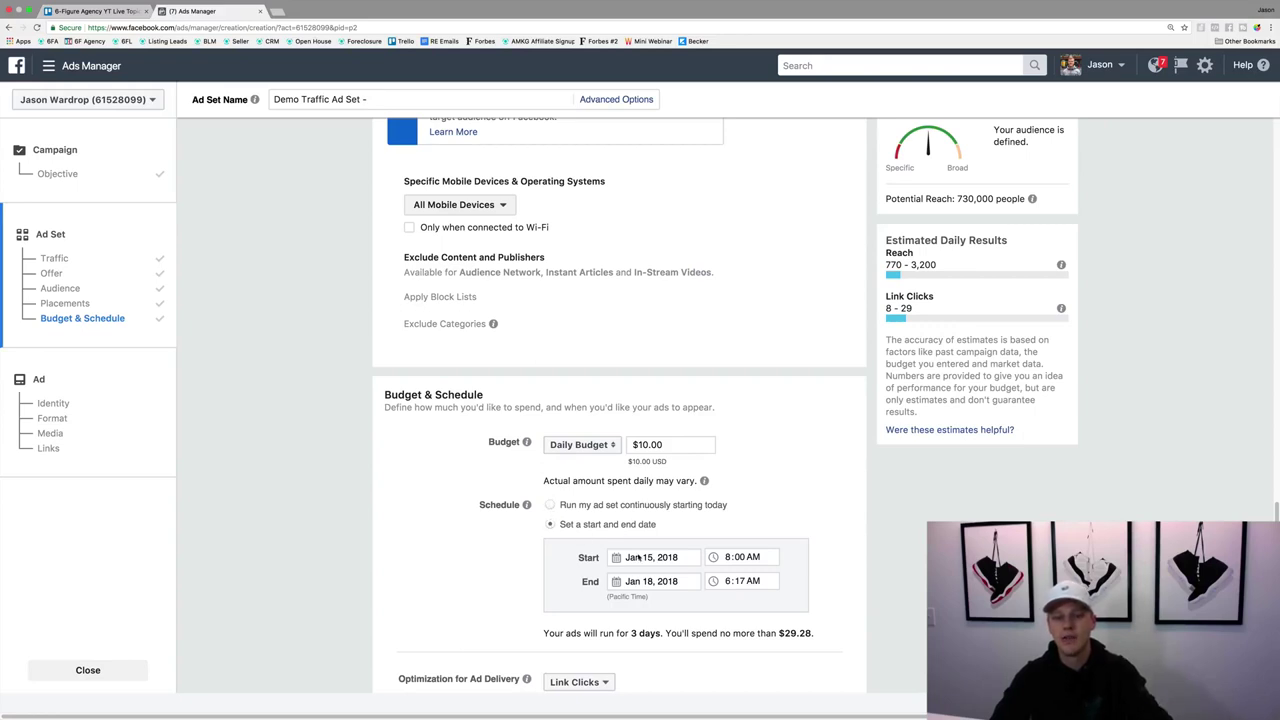
# Choose specific start and end dates and re-enter Jan 15 at 8:00 AM
pyautogui.click(549, 506)
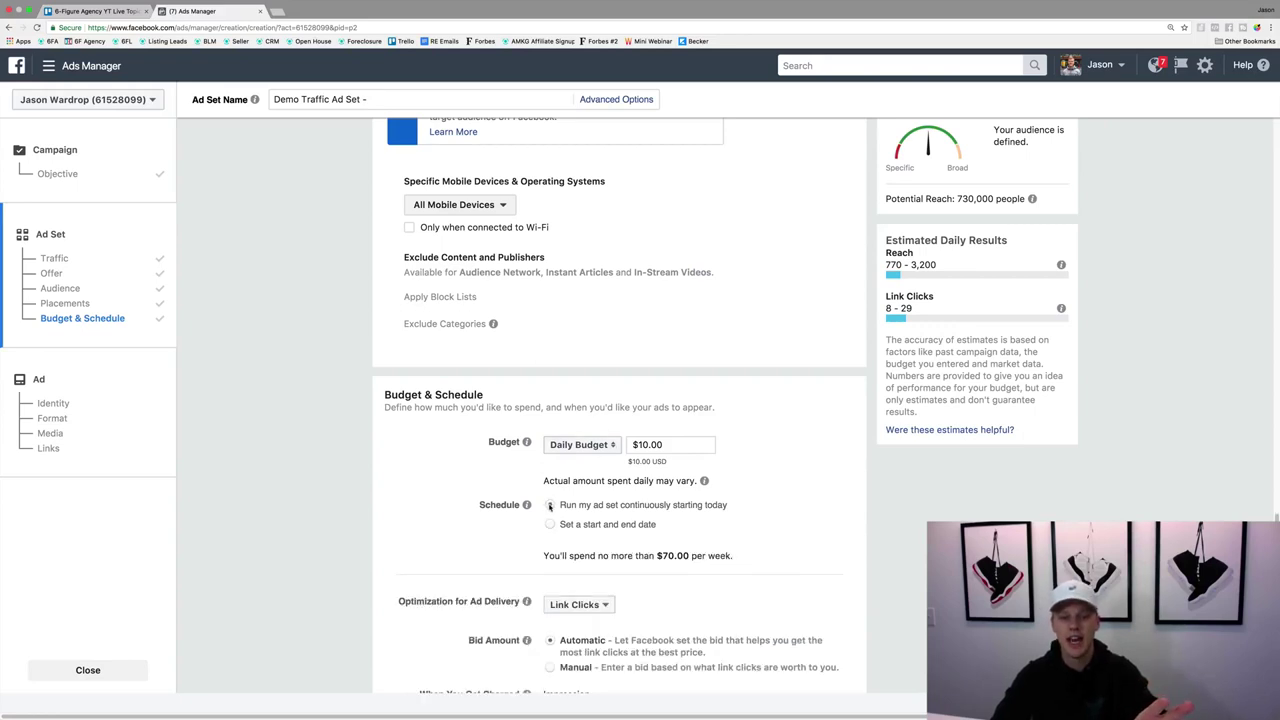
pyautogui.click(552, 527)
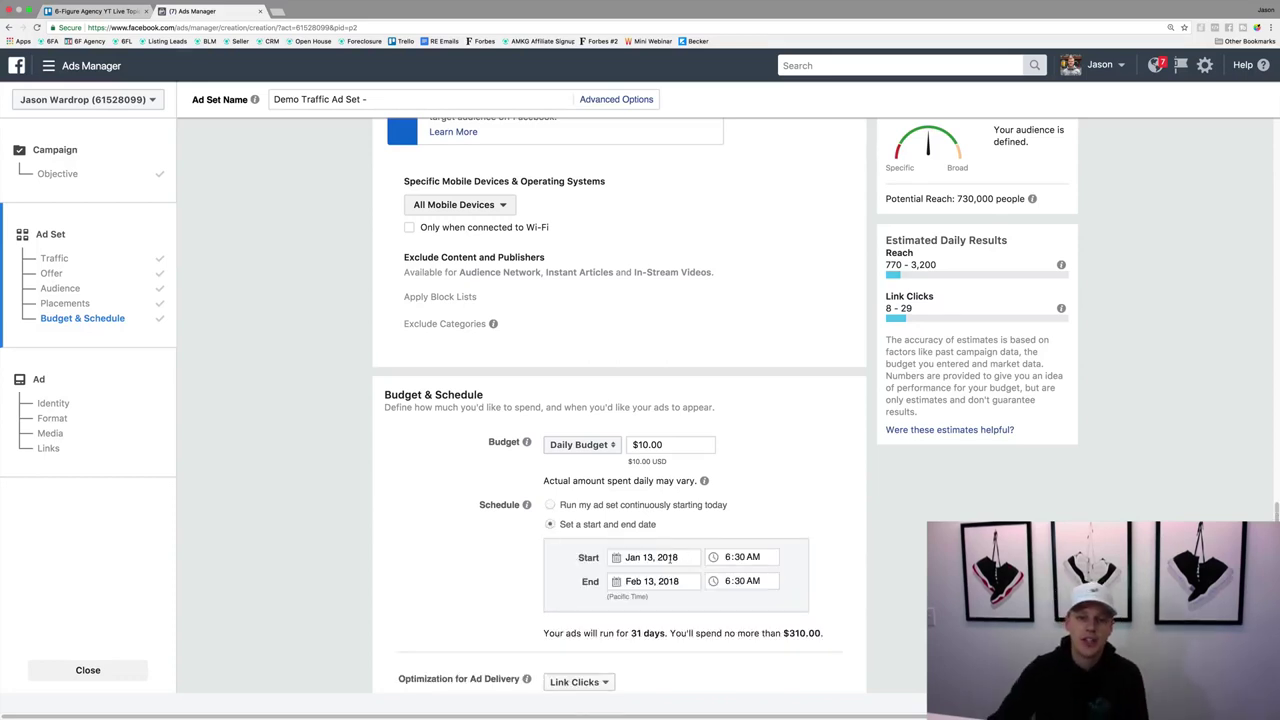
pyautogui.click(656, 557)
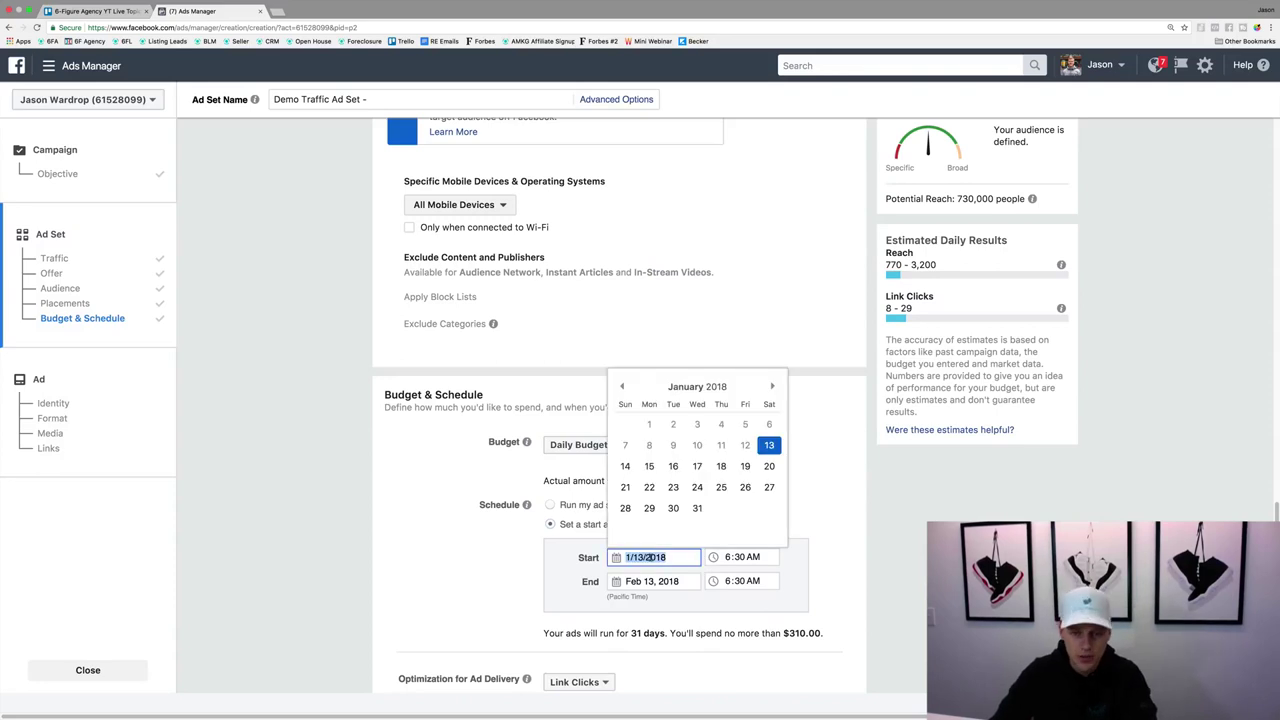
pyautogui.click(650, 469)
pyautogui.click(728, 560)
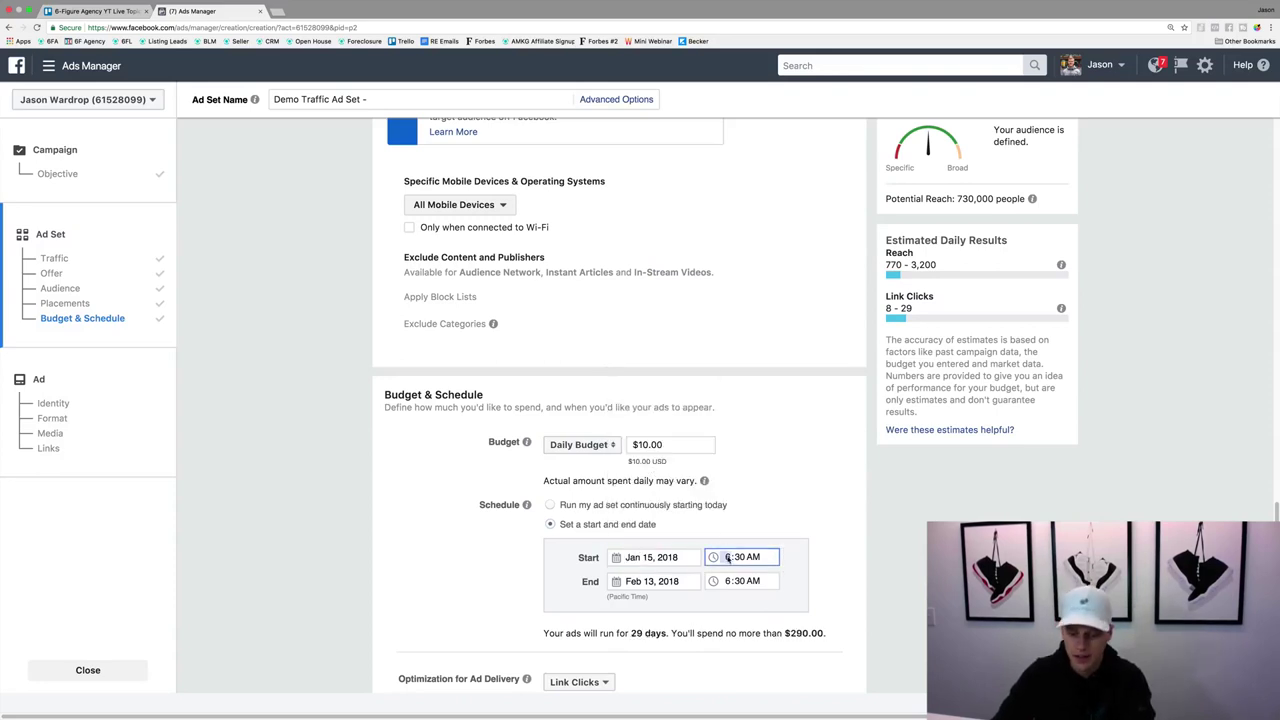
pyautogui.write('800')
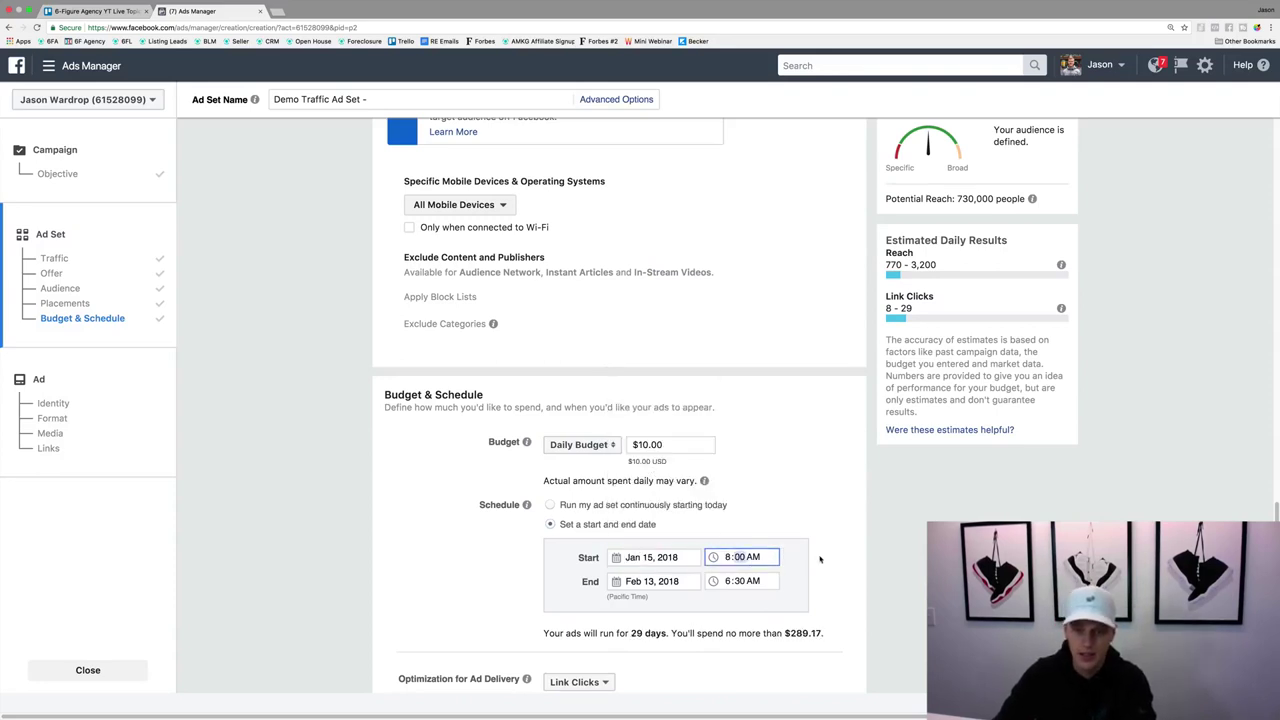
pyautogui.click(820, 559)
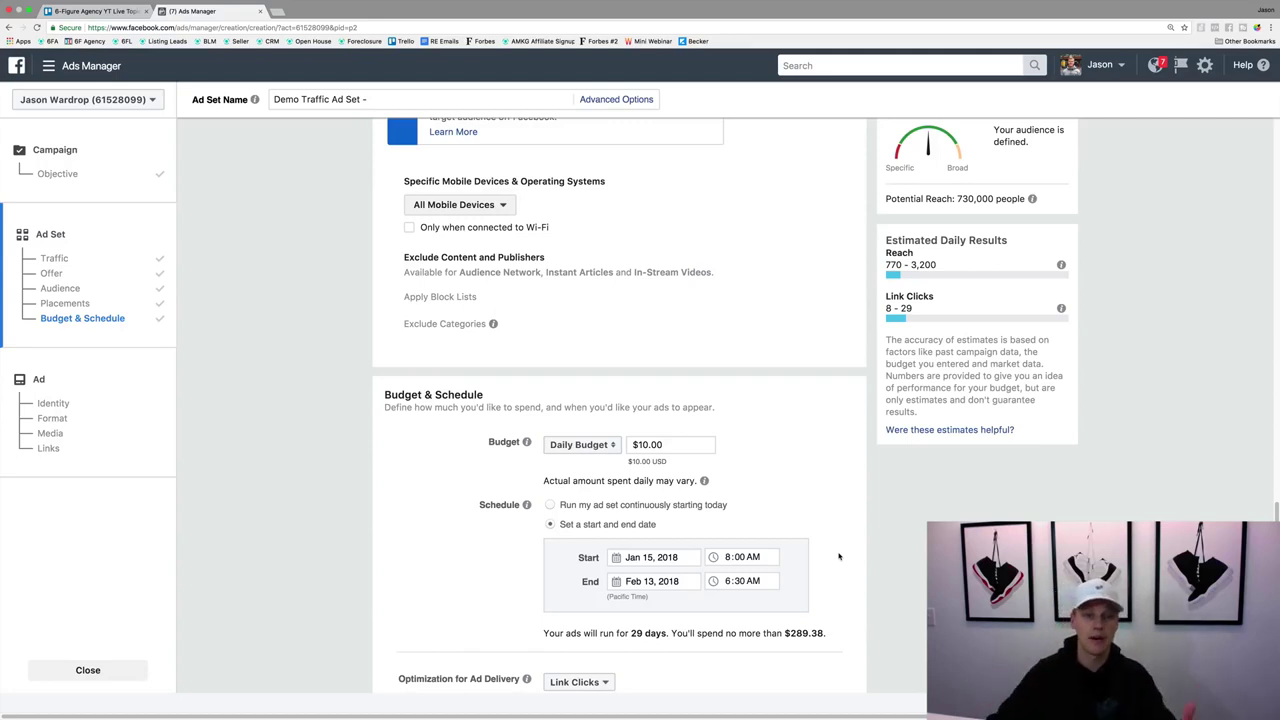
pyautogui.scroll(-3, 839, 557)
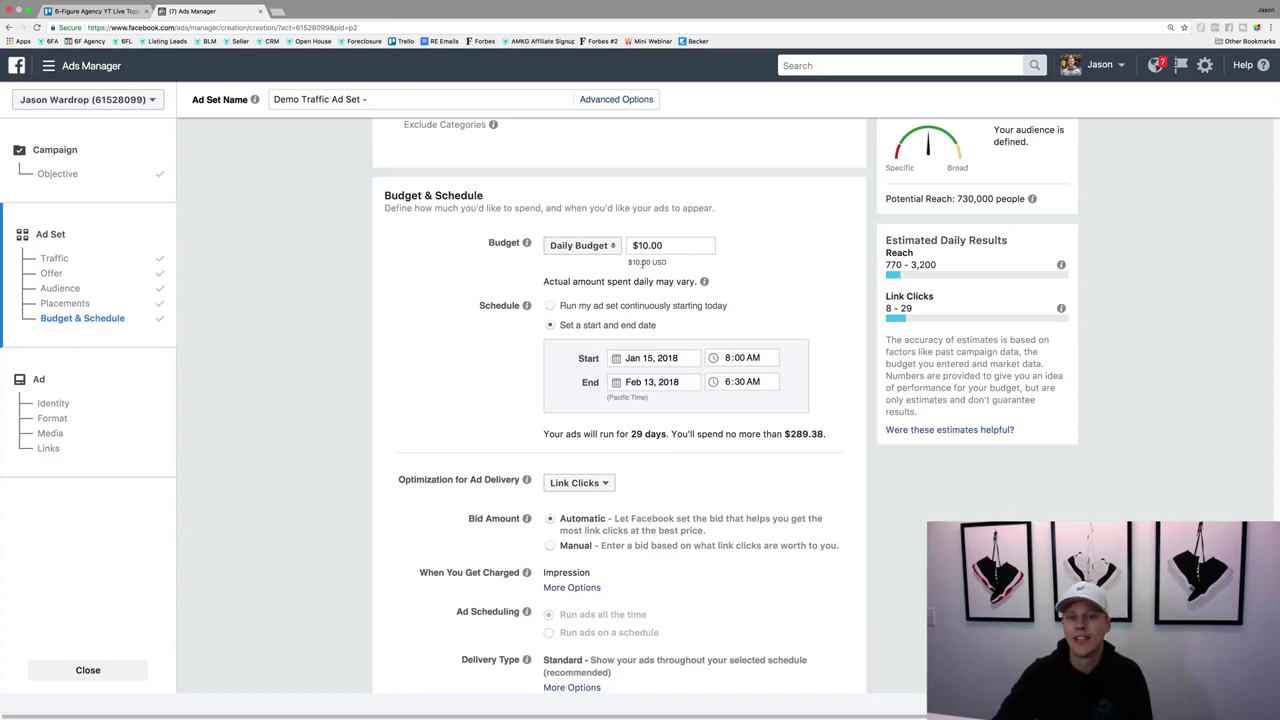
pyautogui.scroll(-2, 615, 330)
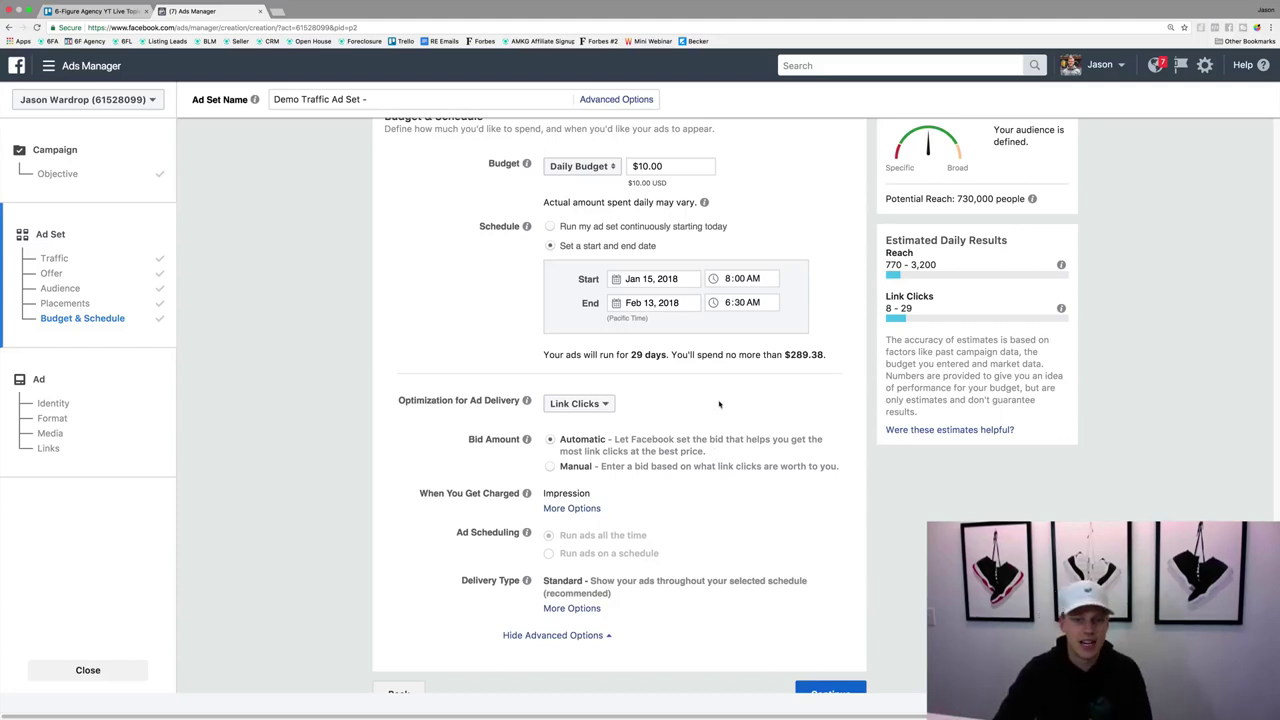
pyautogui.scroll(-1, 724, 408)
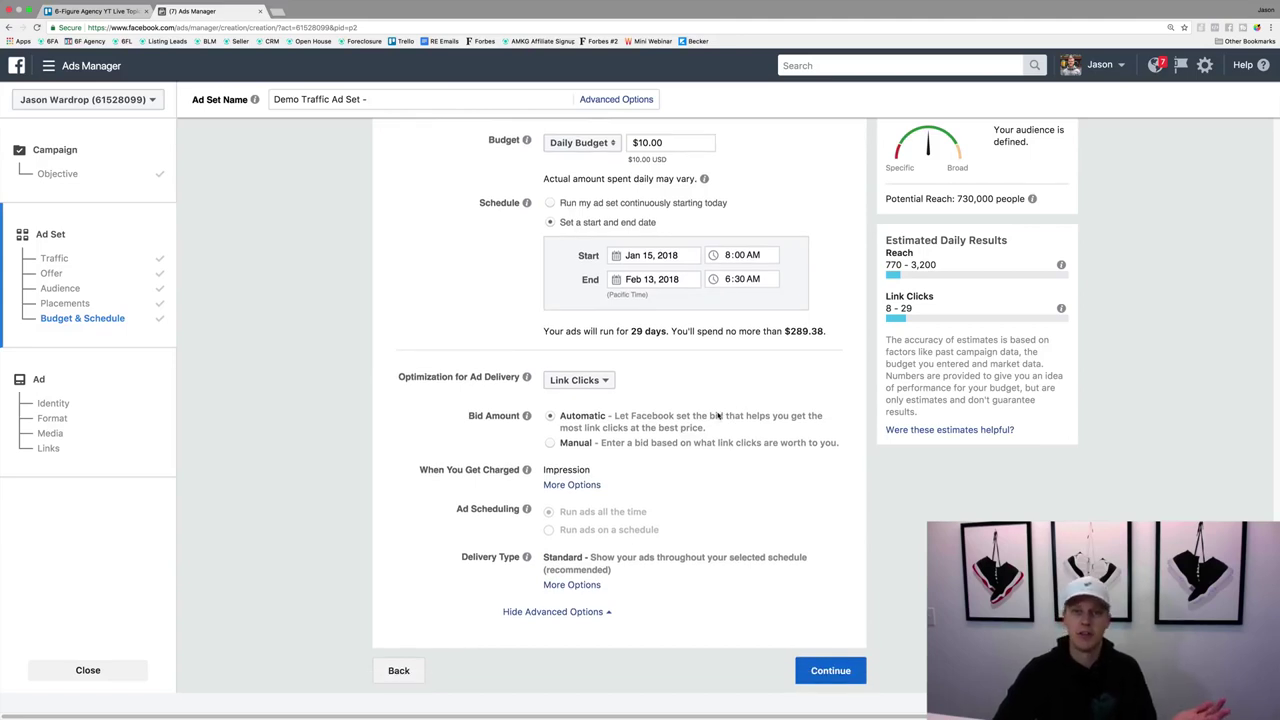
# Save the ad set and continue to the ad, named Default name - Traffic
pyautogui.click(830, 673)
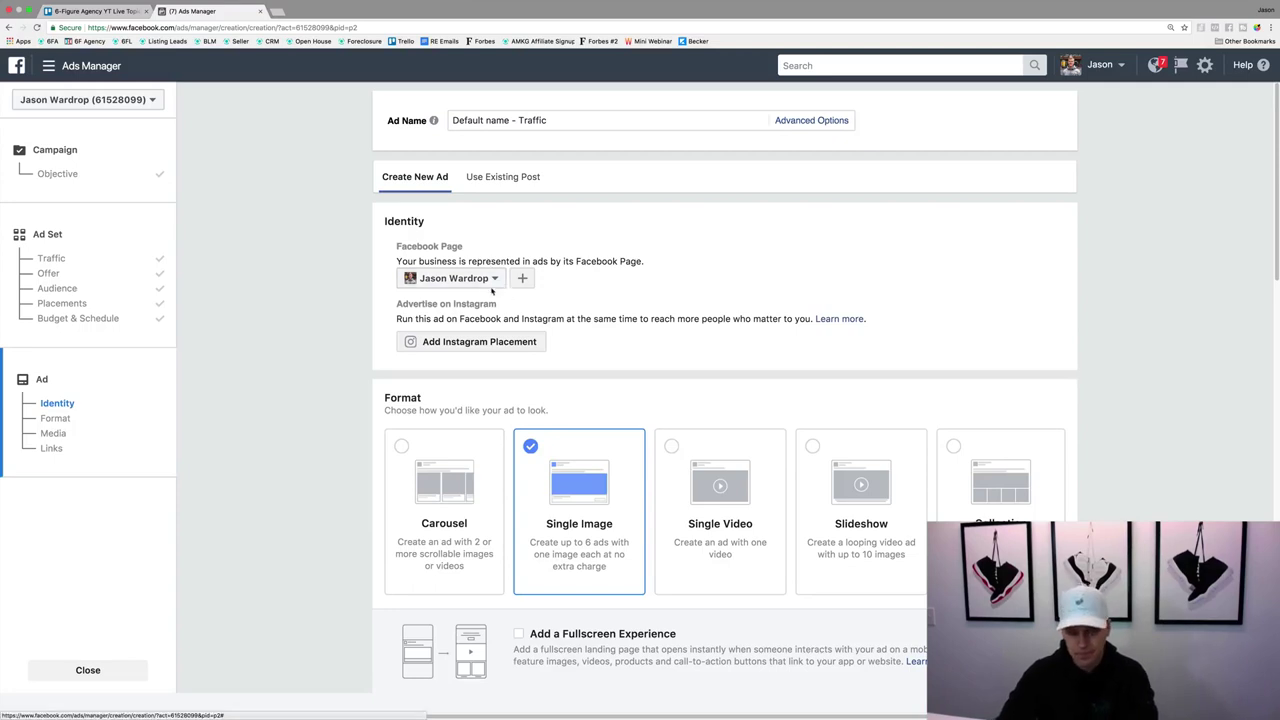
pyautogui.moveTo(392, 305); pyautogui.dragTo(500, 311)
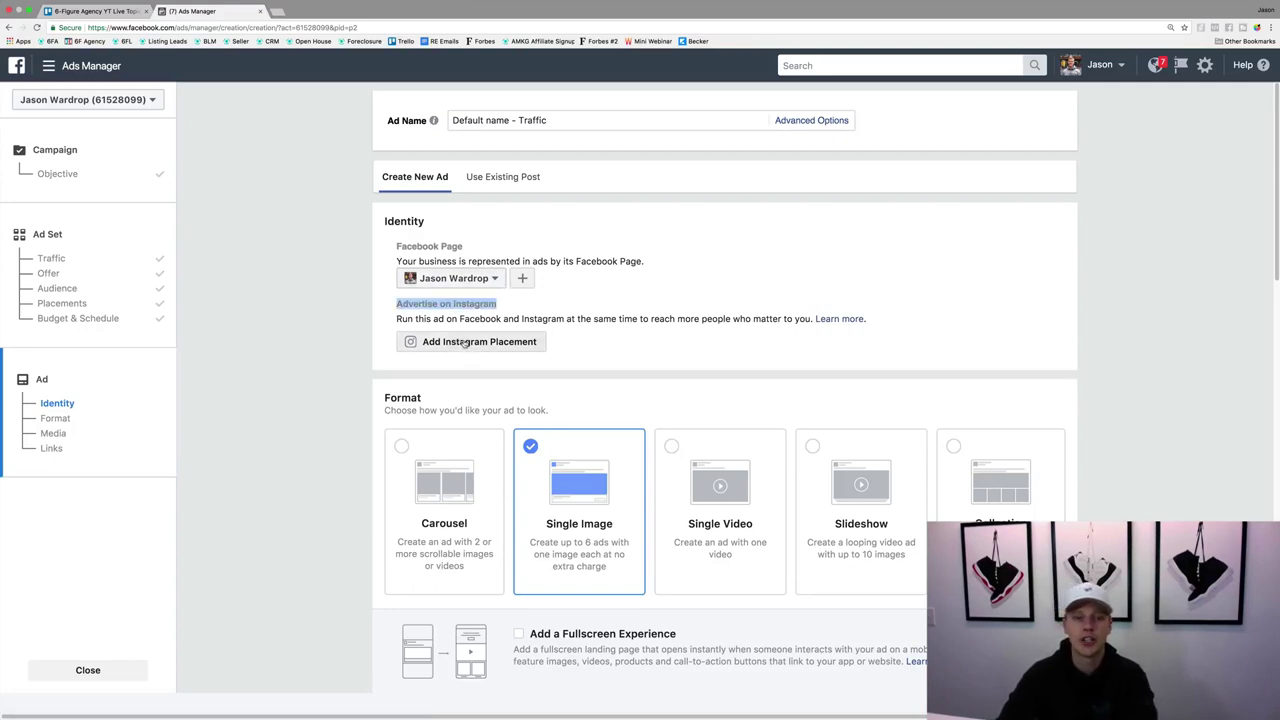
pyautogui.click(510, 177)
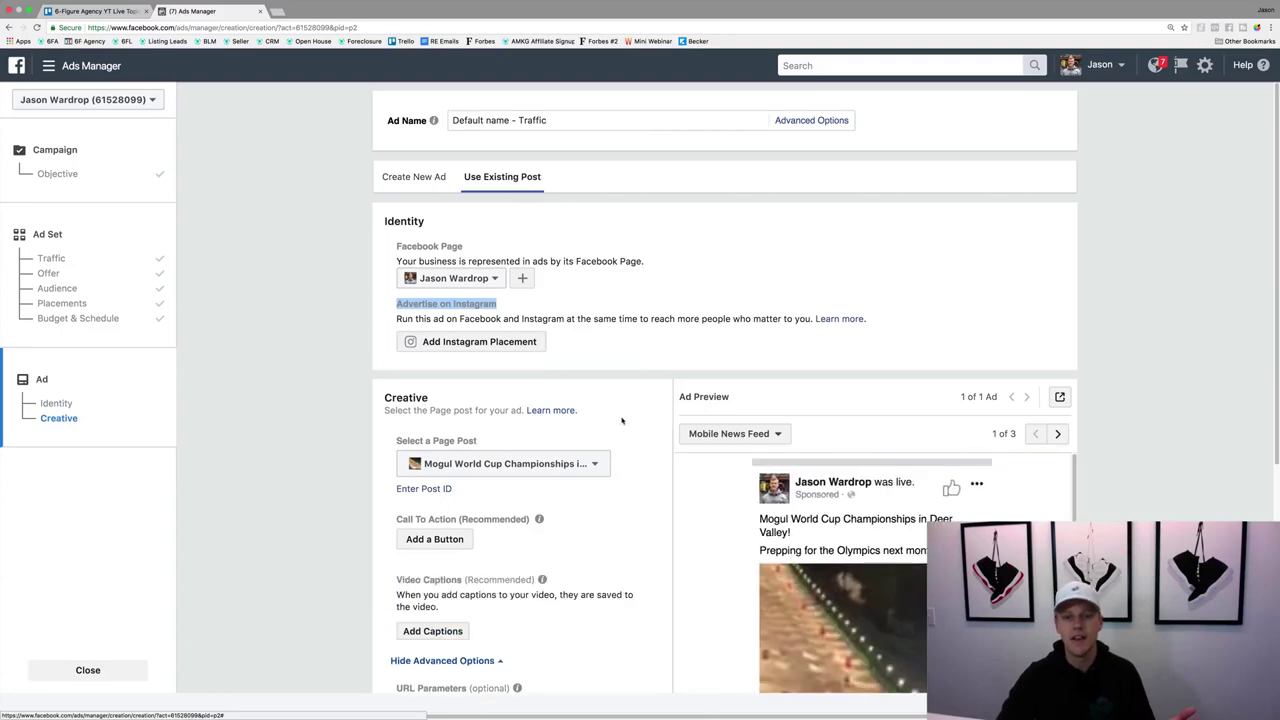
pyautogui.click(594, 465)
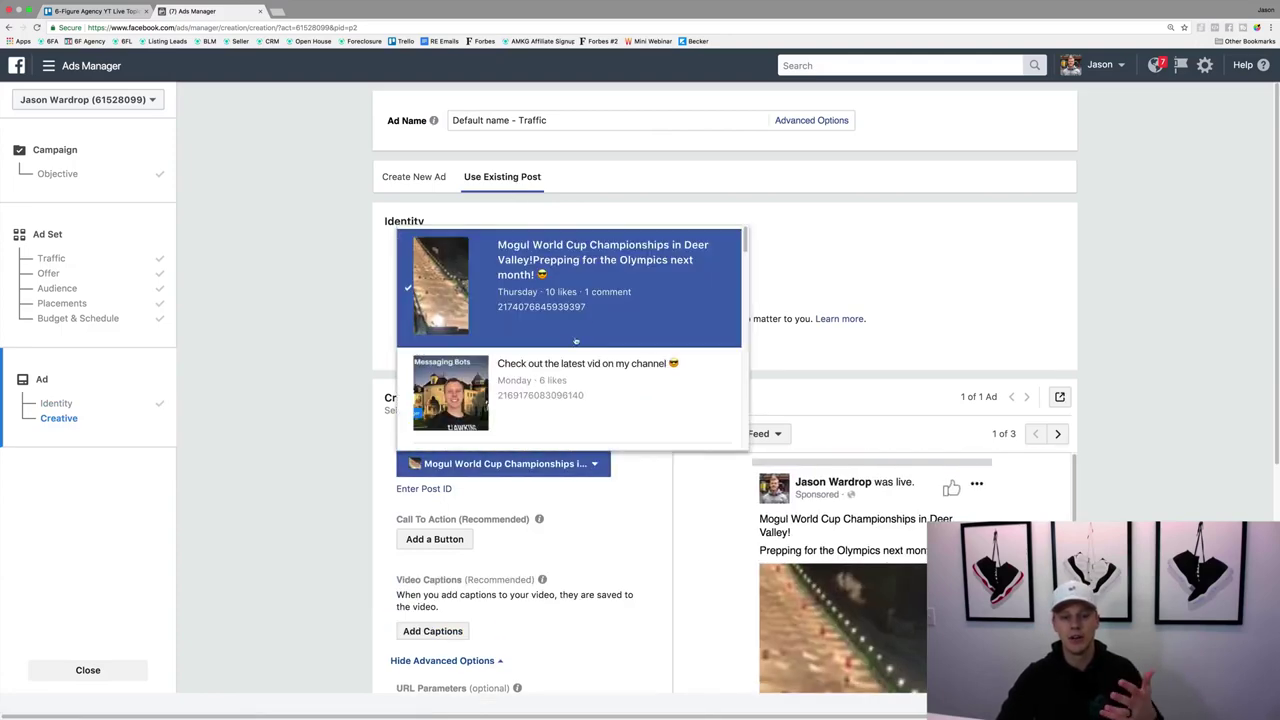
pyautogui.scroll(-10, 576, 341)
pyautogui.click(315, 383)
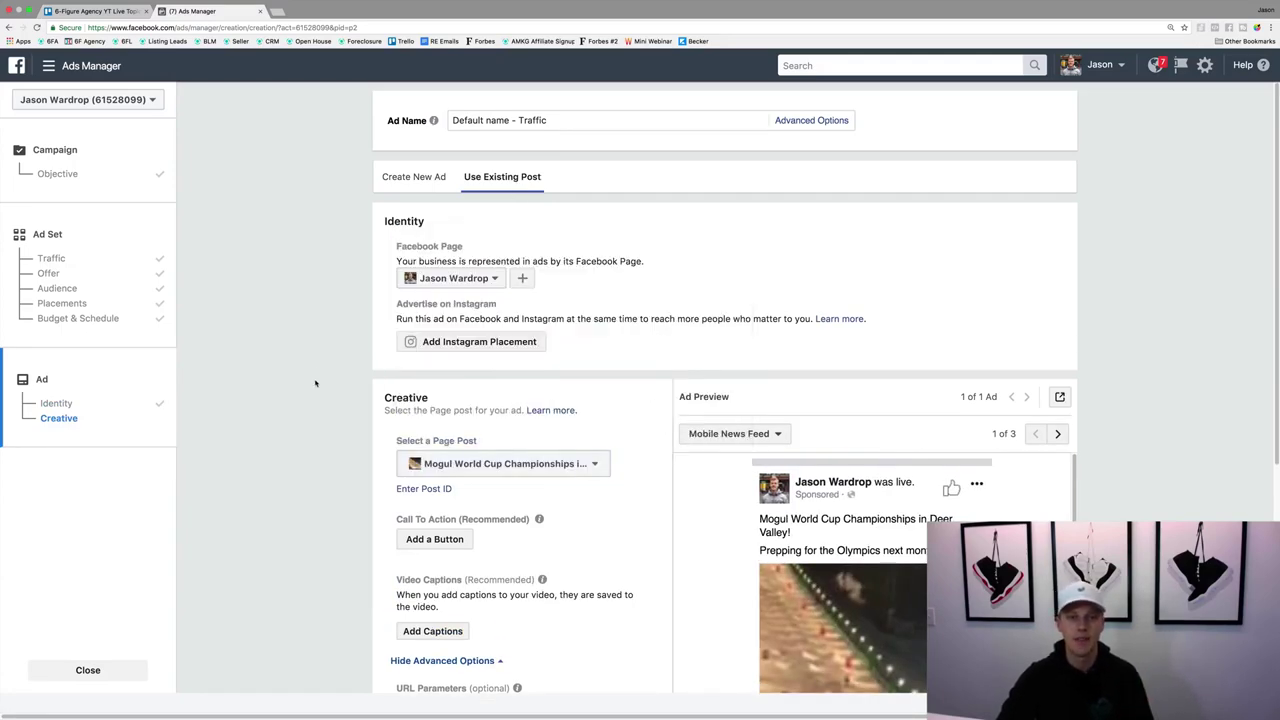
pyautogui.click(414, 178)
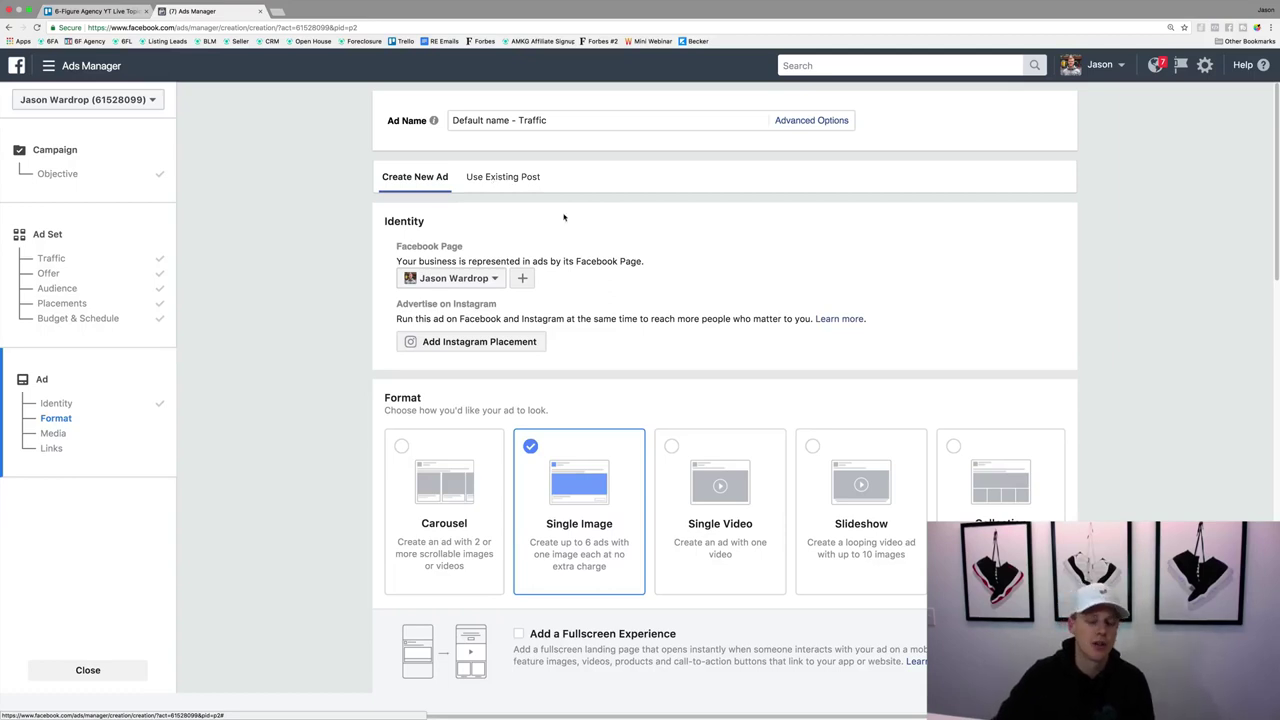
# Switch the ad format to Carousel and step through cards 1, 2 and 3
pyautogui.scroll(-3, 606, 228)
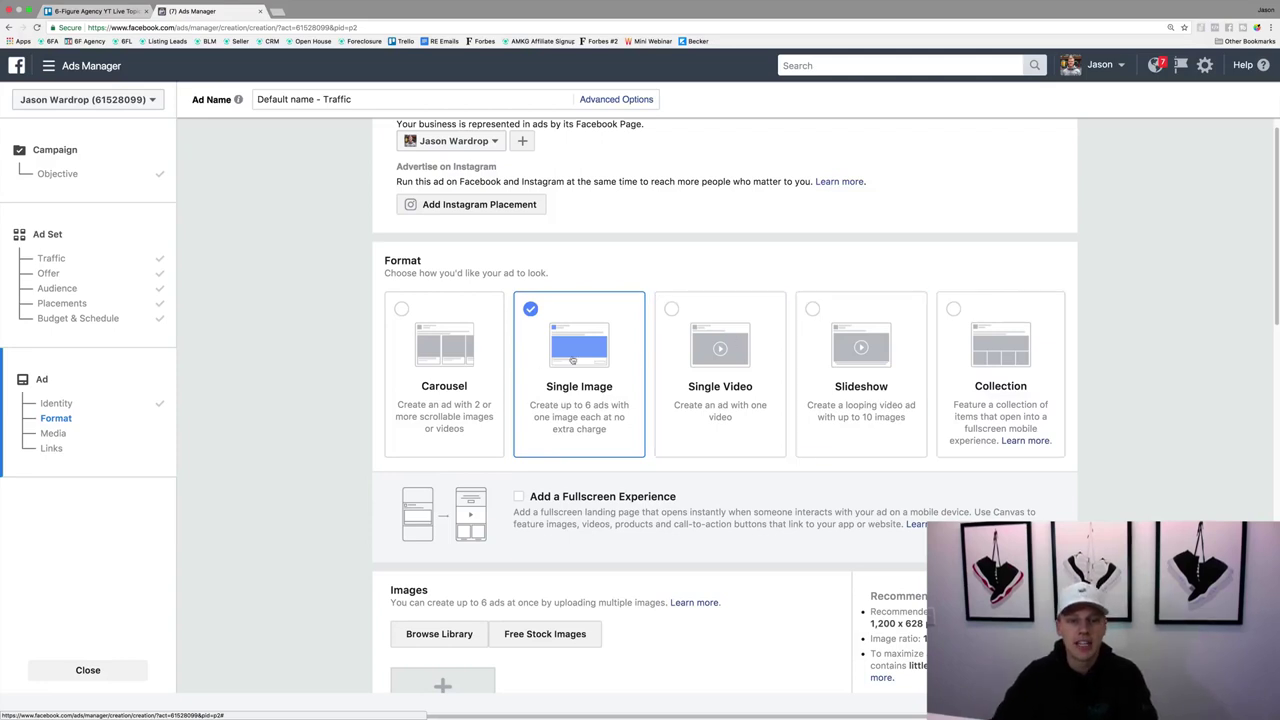
pyautogui.click(432, 362)
pyautogui.scroll(-3, 374, 412)
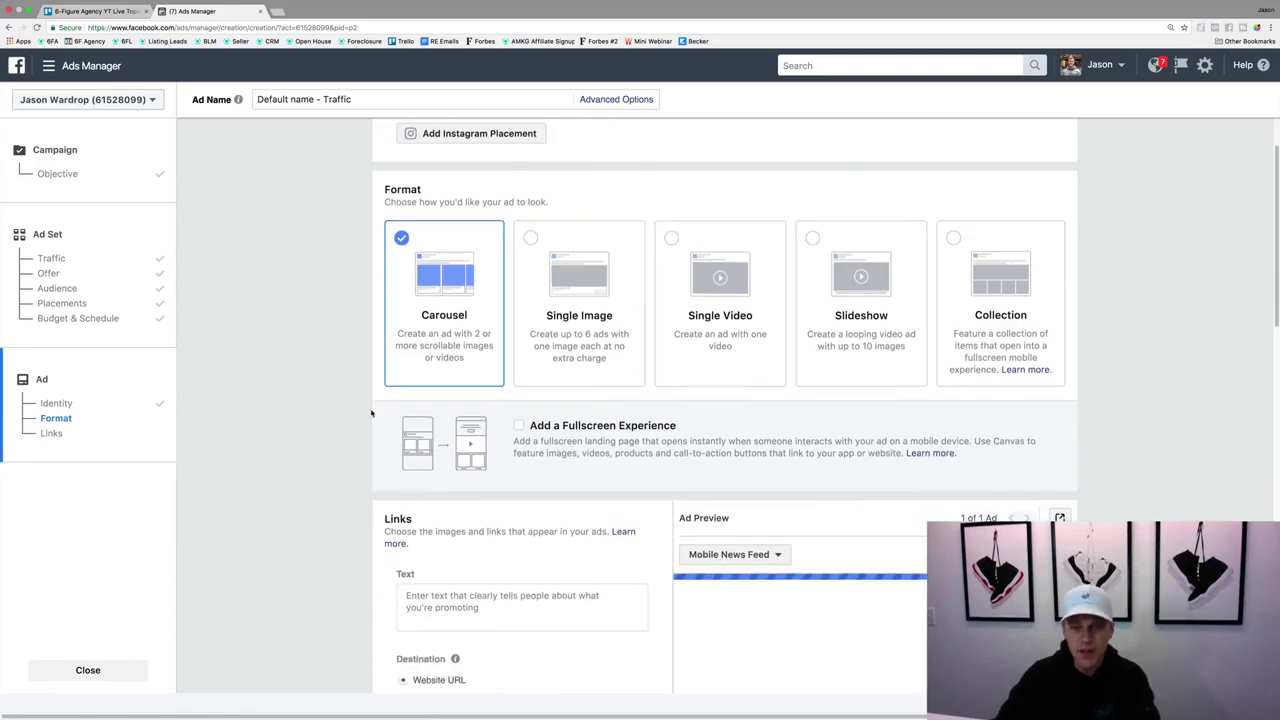
pyautogui.scroll(-1, 371, 413)
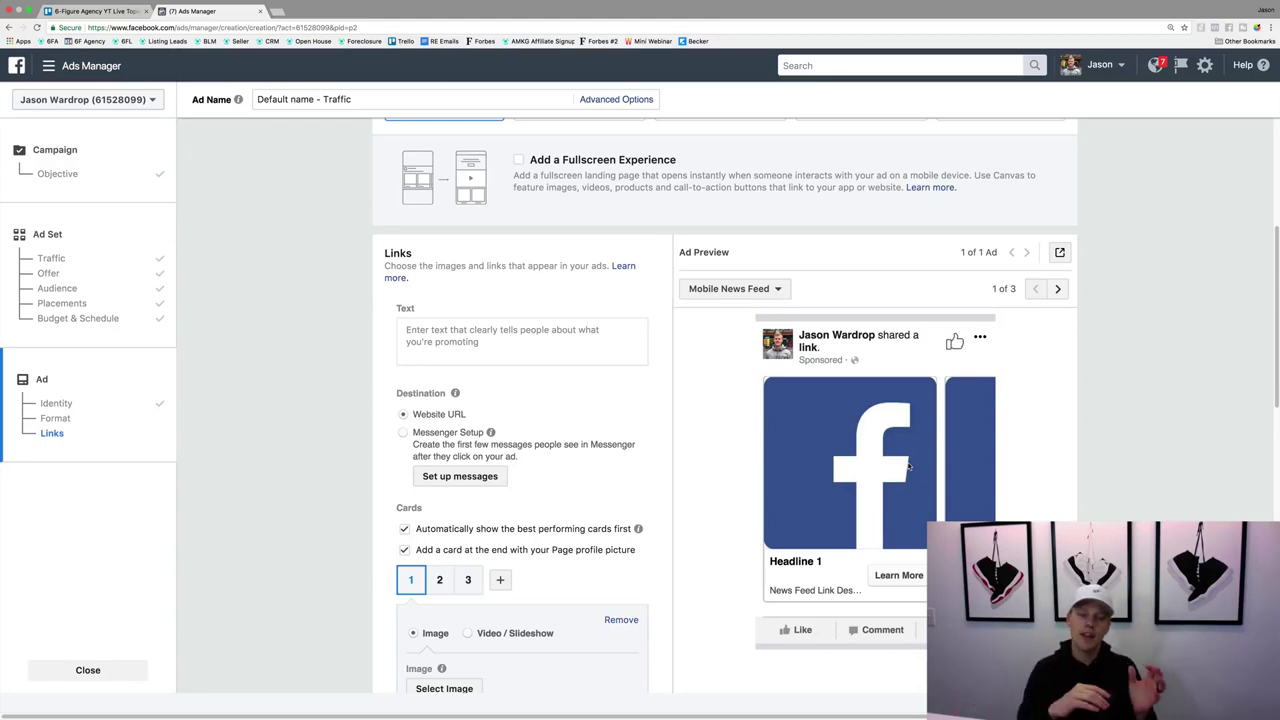
pyautogui.scroll(-1, 909, 466)
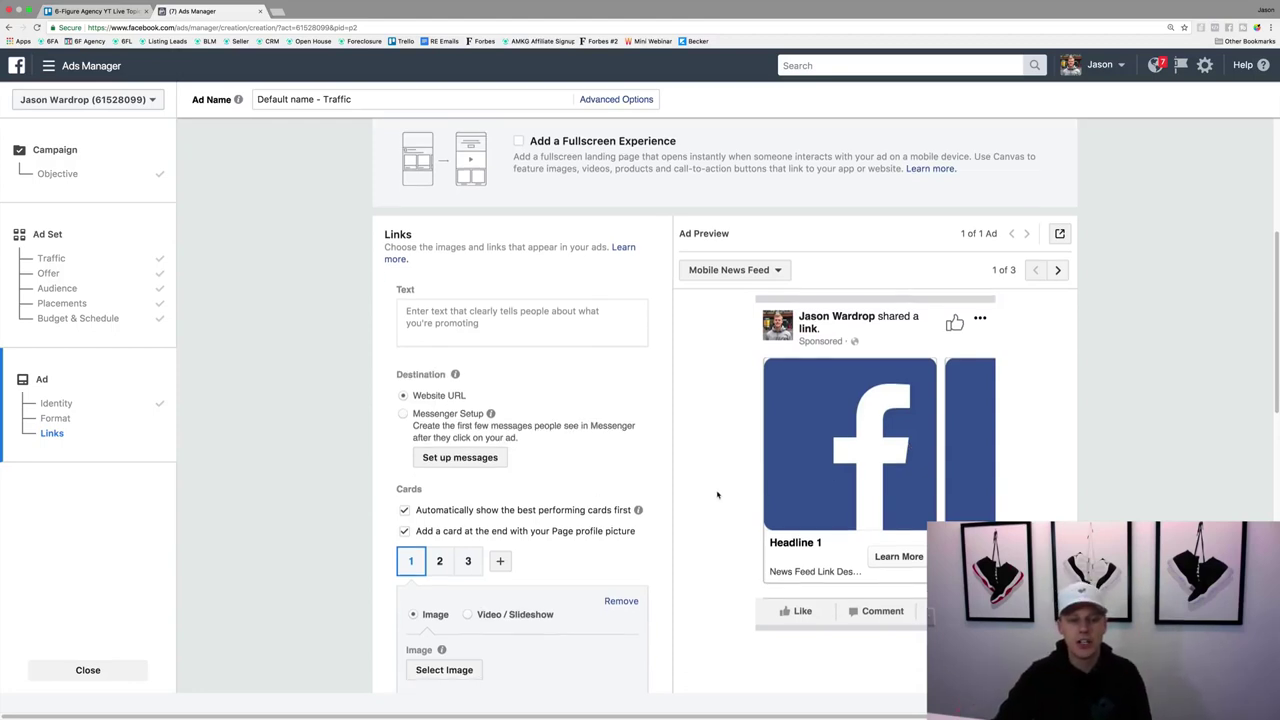
pyautogui.click(439, 516)
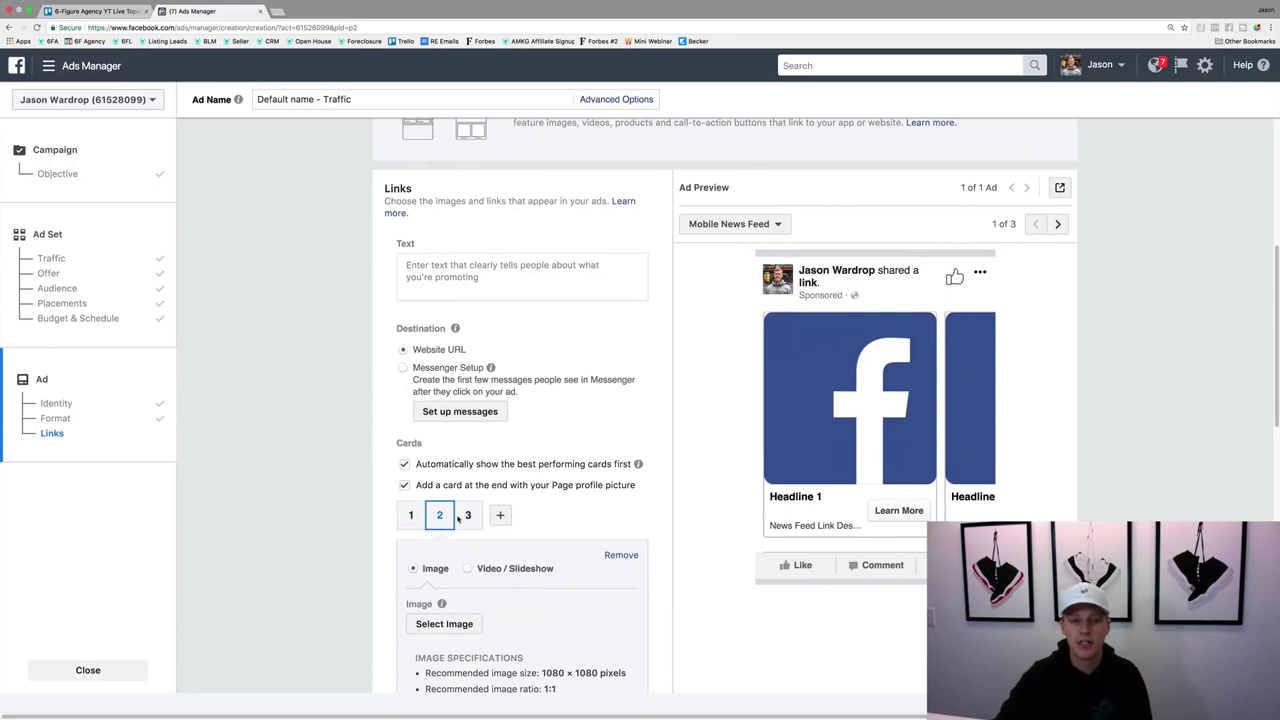
pyautogui.click(466, 518)
pyautogui.click(411, 518)
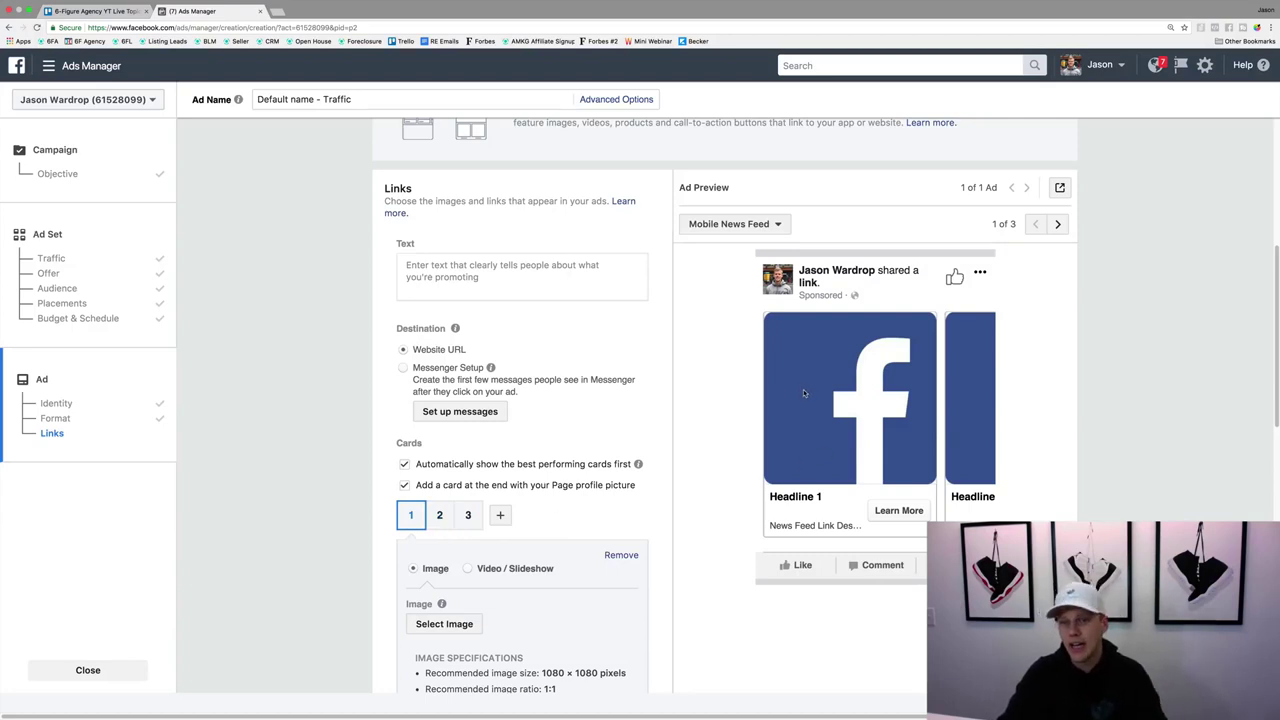
pyautogui.scroll(1, 845, 355)
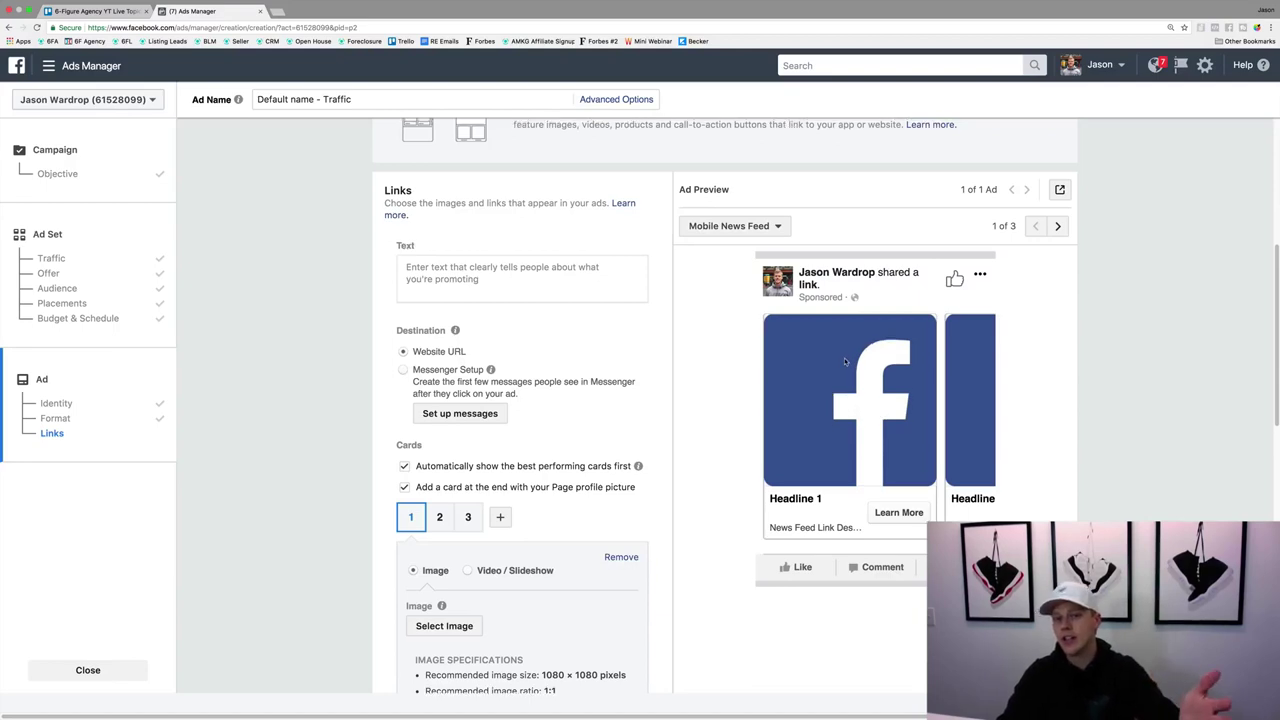
pyautogui.scroll(1, 845, 362)
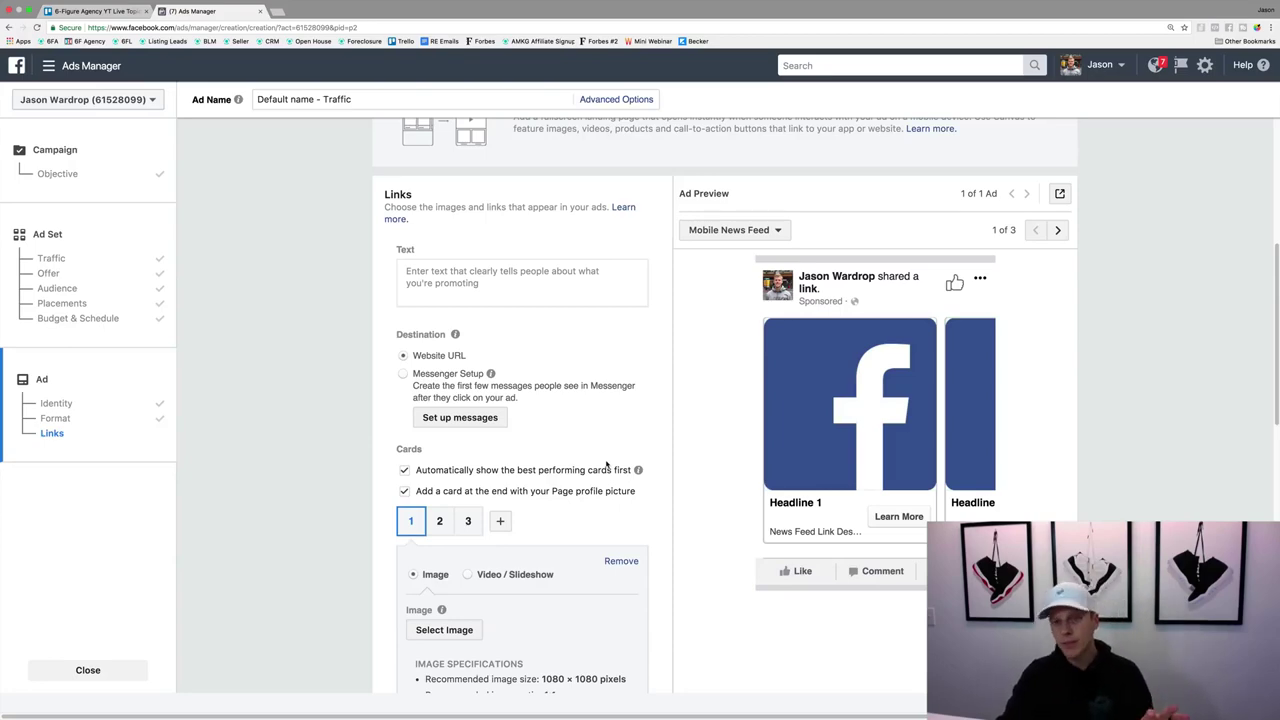
pyautogui.scroll(5, 656, 438)
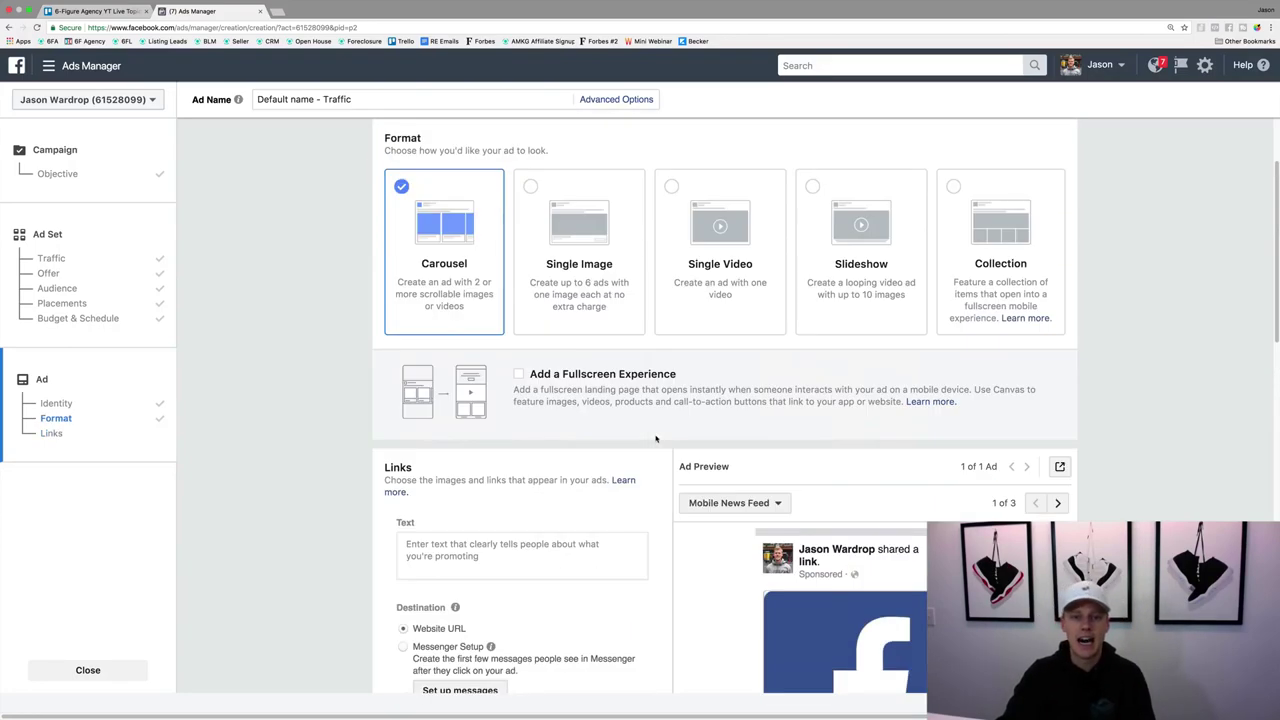
pyautogui.click(594, 240)
pyautogui.scroll(-3, 625, 402)
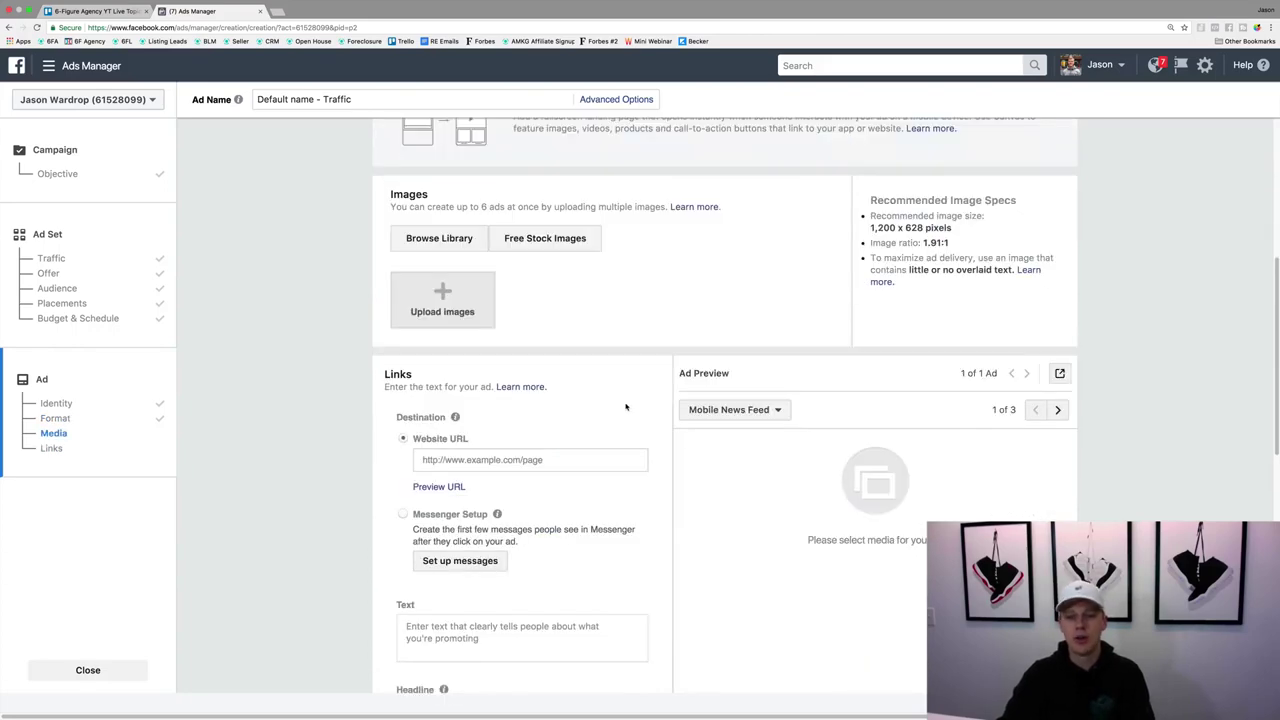
pyautogui.scroll(2, 625, 408)
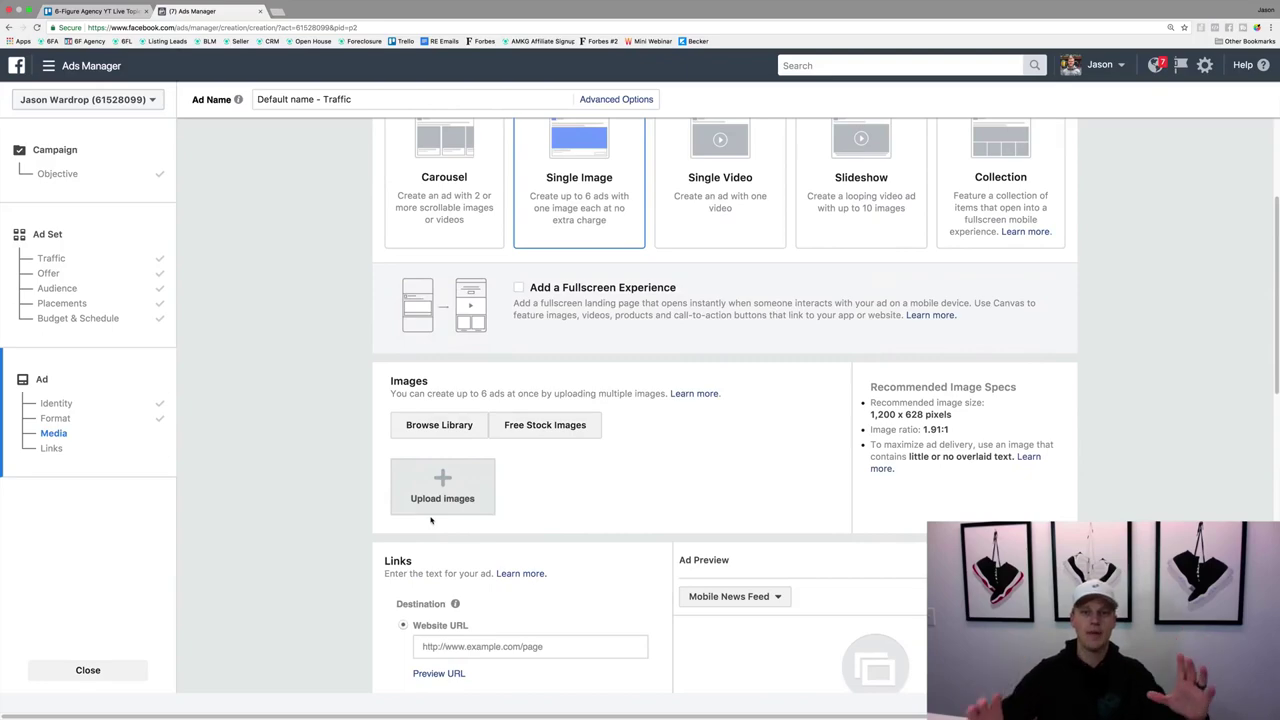
pyautogui.click(706, 186)
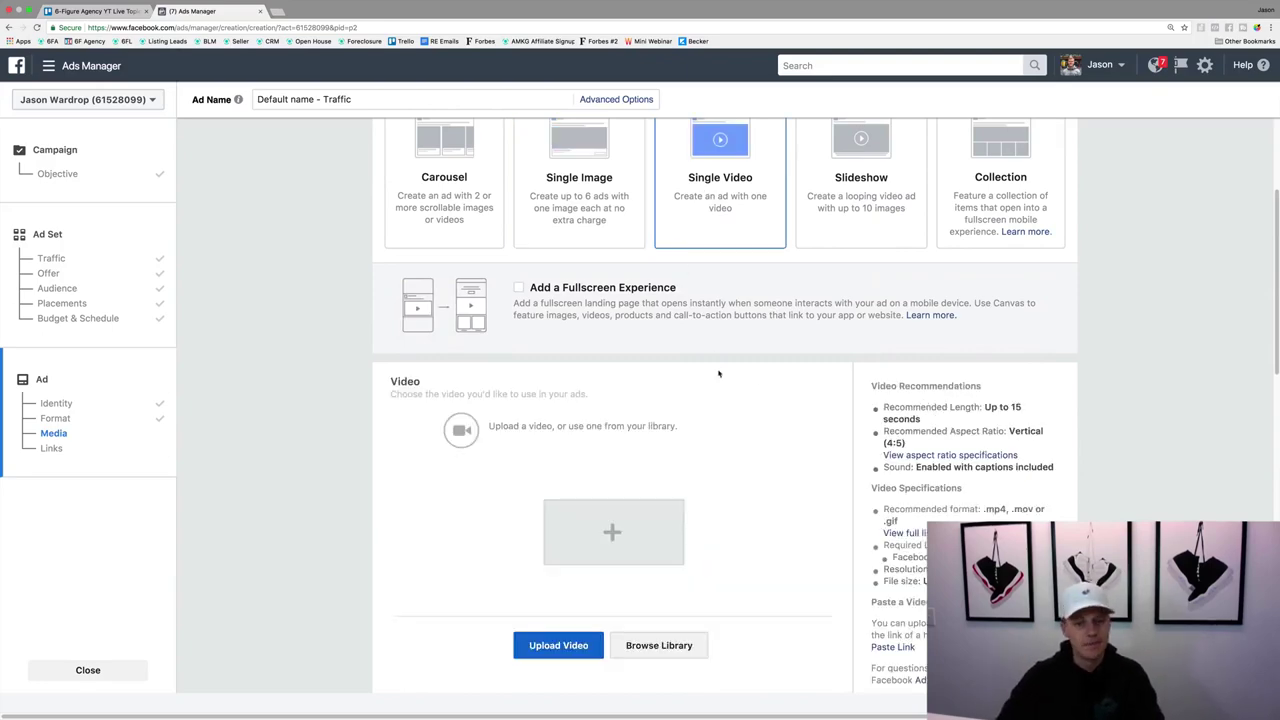
pyautogui.scroll(-2, 763, 386)
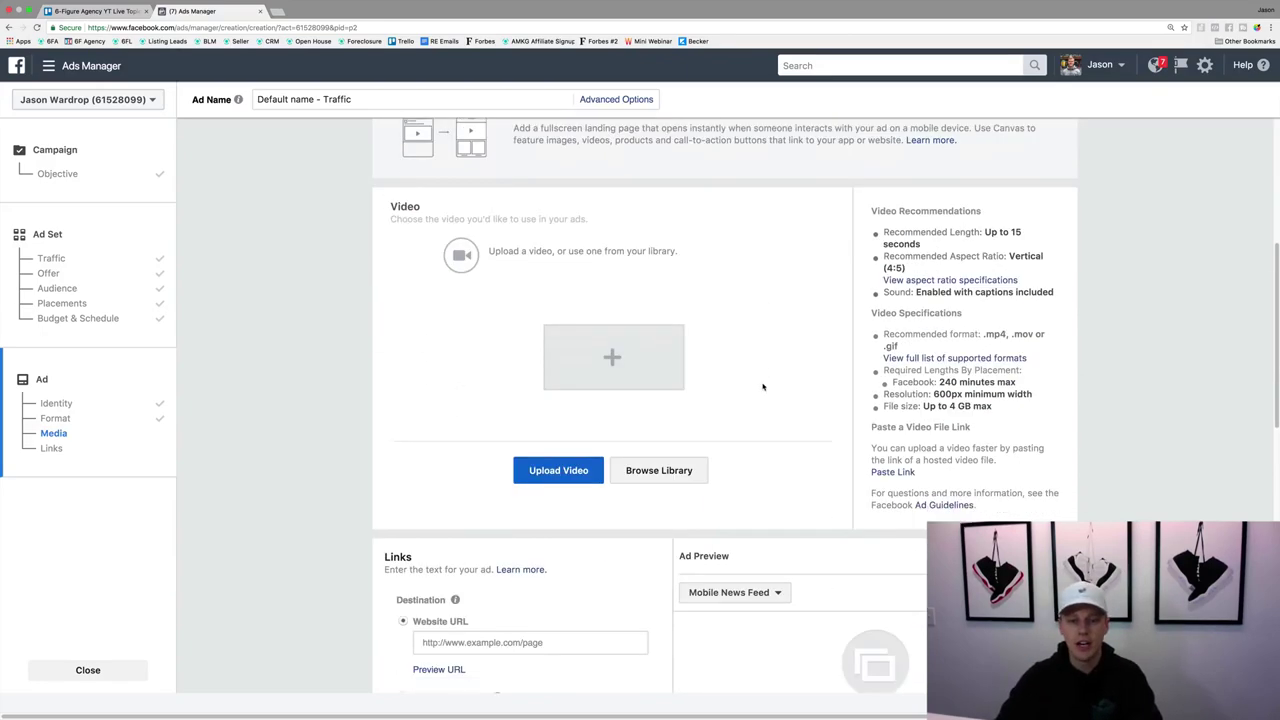
pyautogui.scroll(3, 765, 386)
pyautogui.click(878, 223)
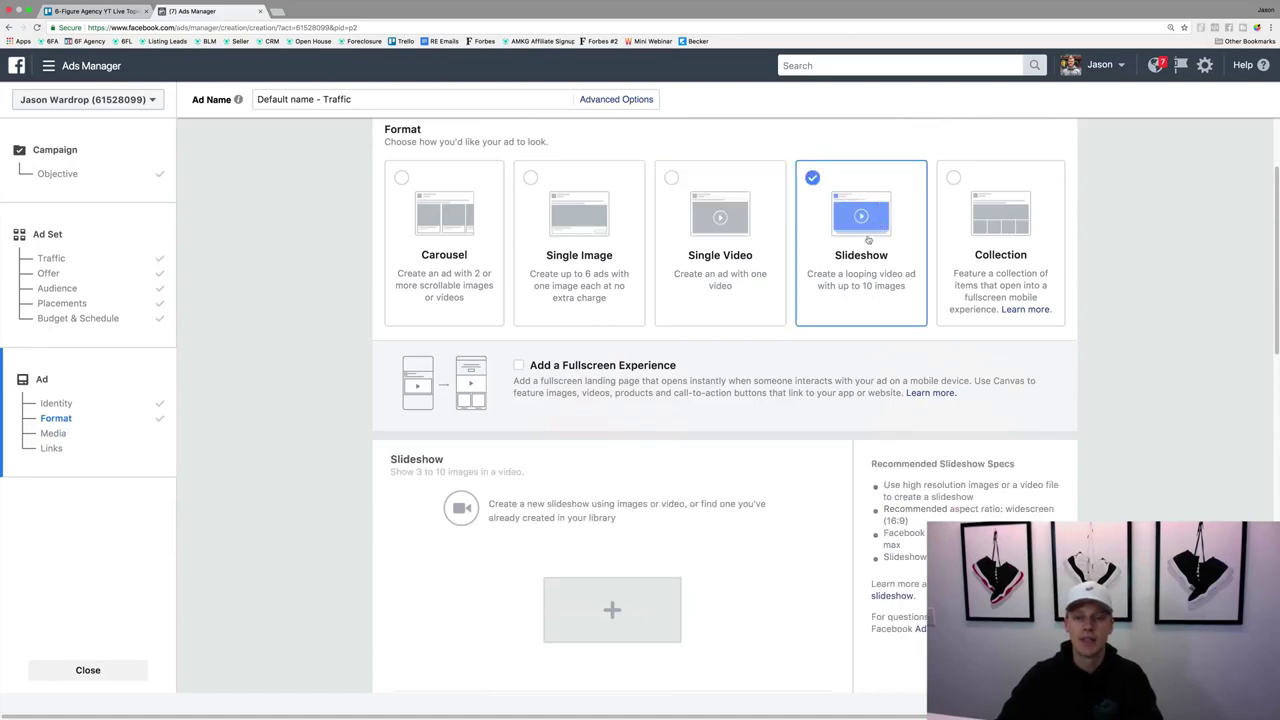
pyautogui.scroll(-4, 783, 343)
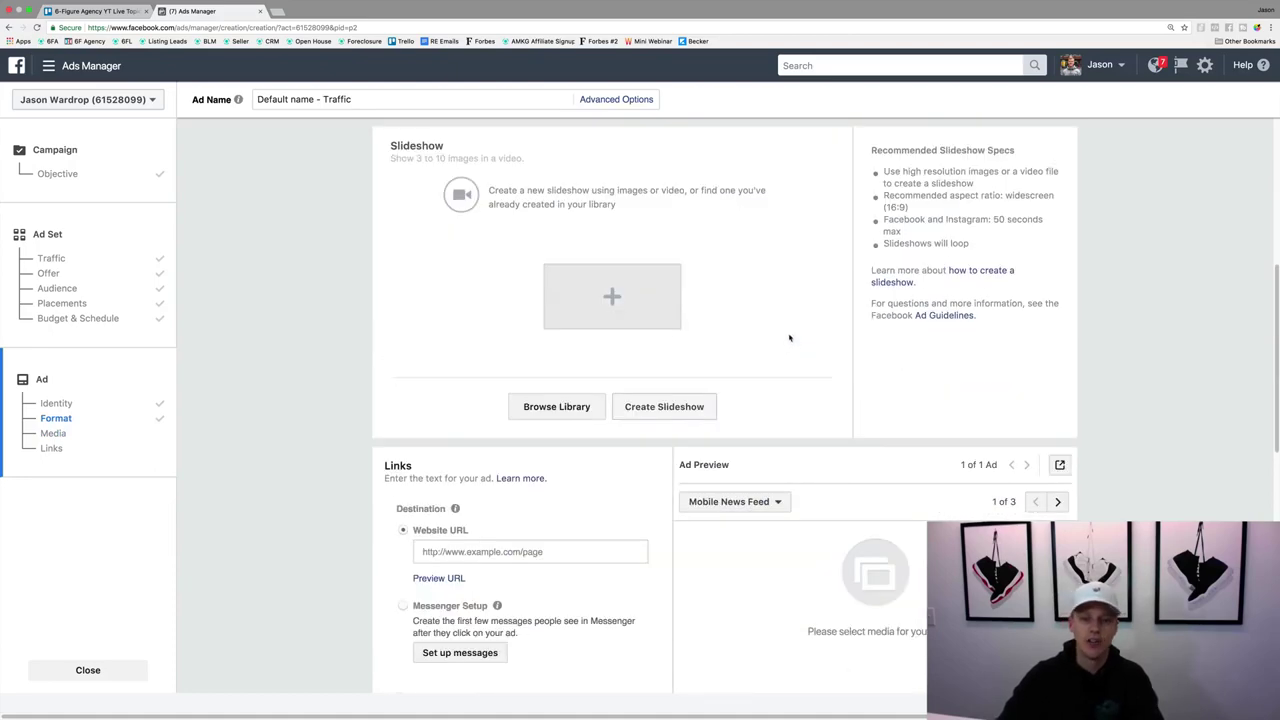
pyautogui.scroll(3, 788, 341)
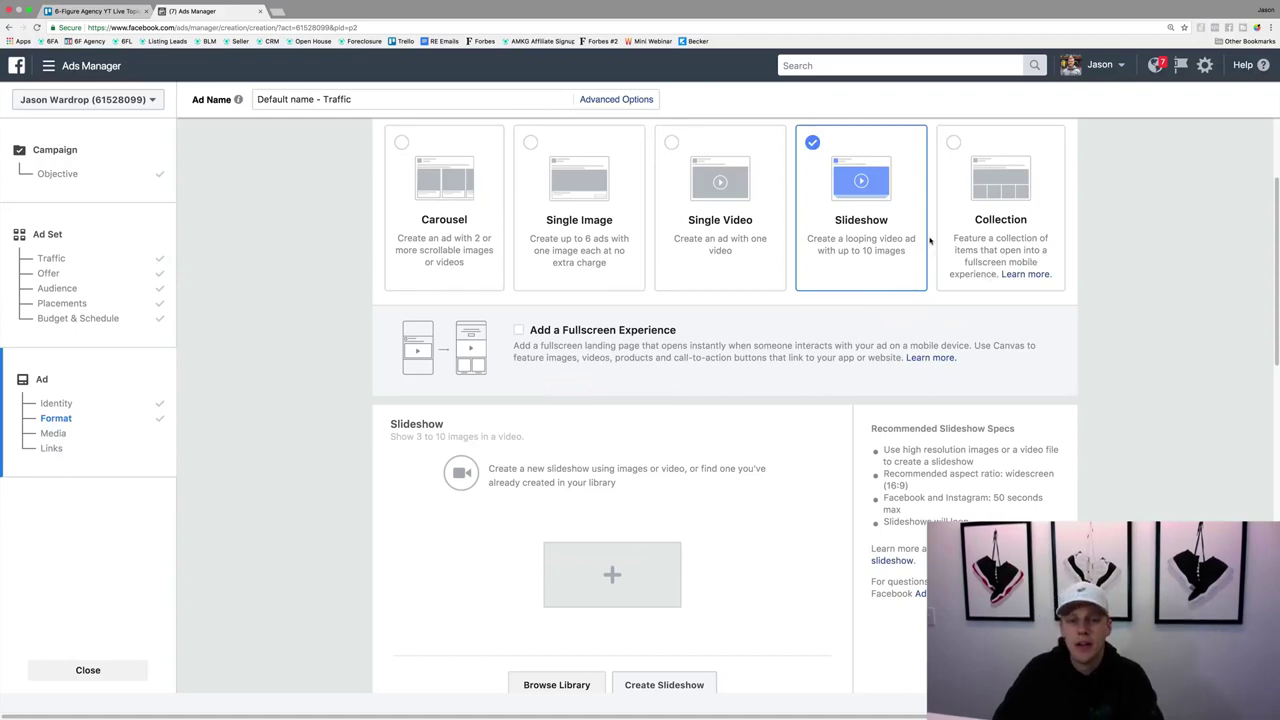
pyautogui.click(604, 190)
pyautogui.click(707, 207)
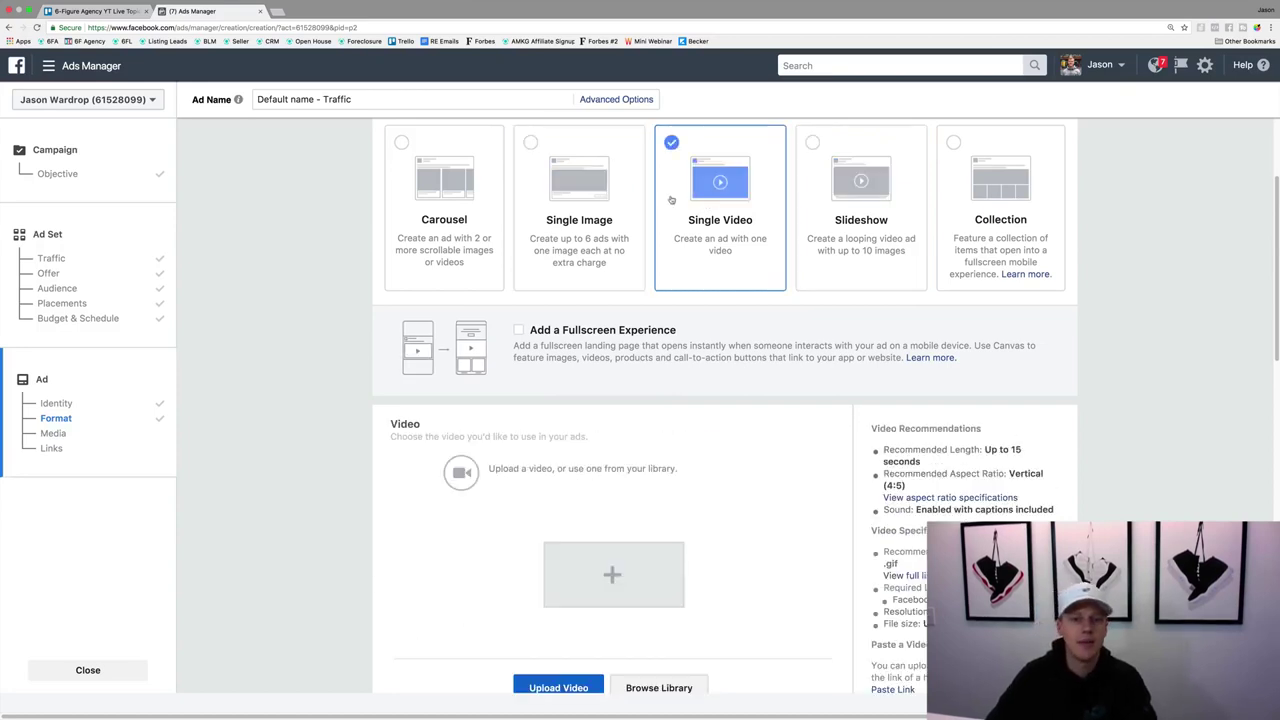
# Switch back to Single Image and upload the portrait jpg from the computer
pyautogui.click(620, 196)
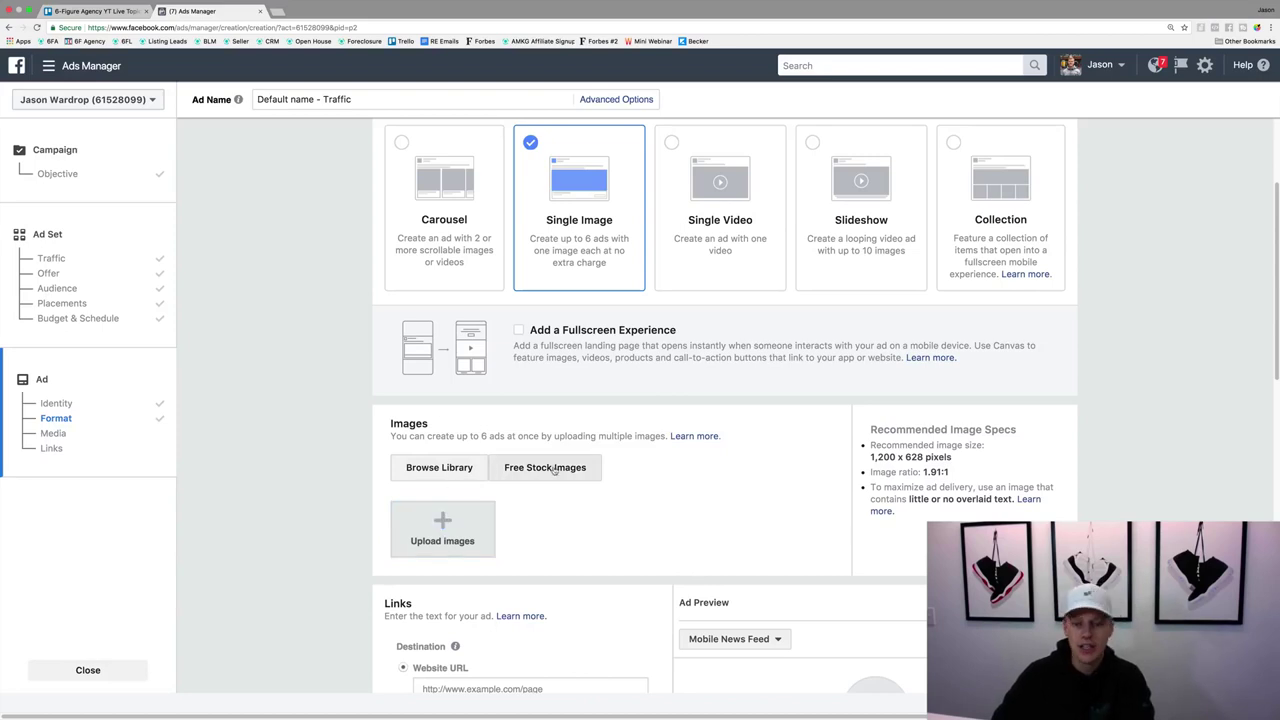
pyautogui.click(443, 522)
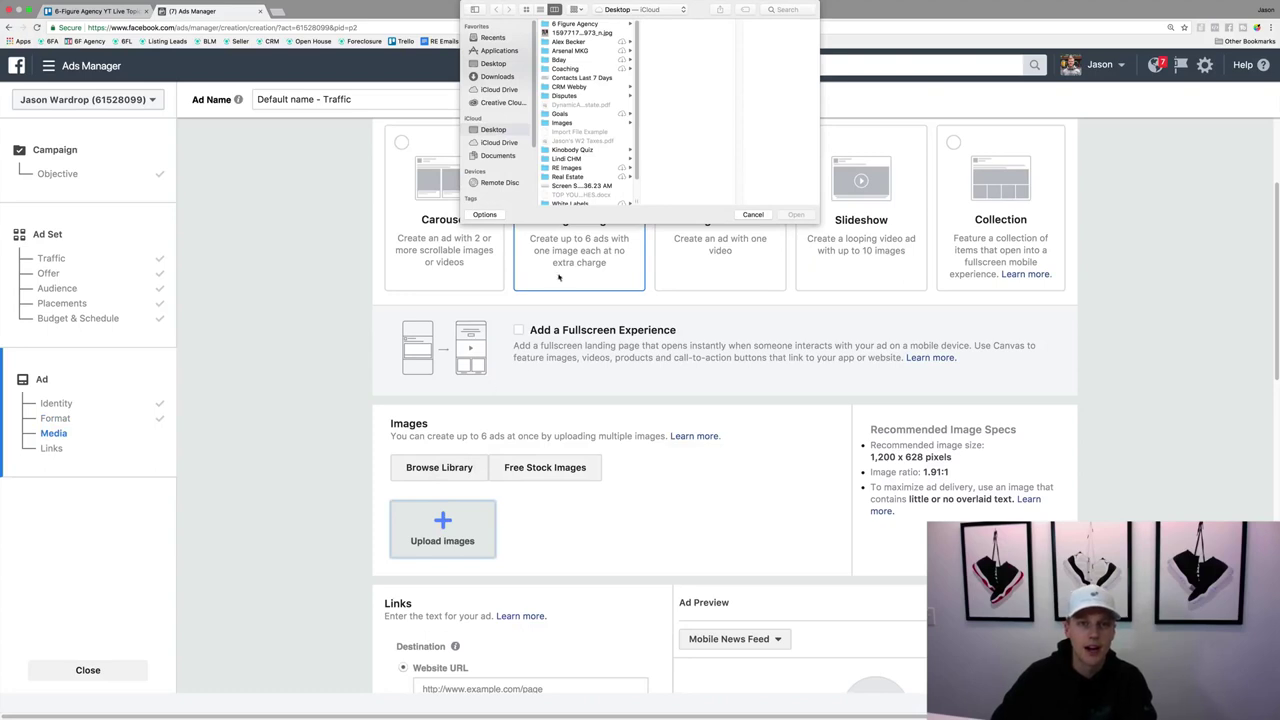
pyautogui.click(583, 33)
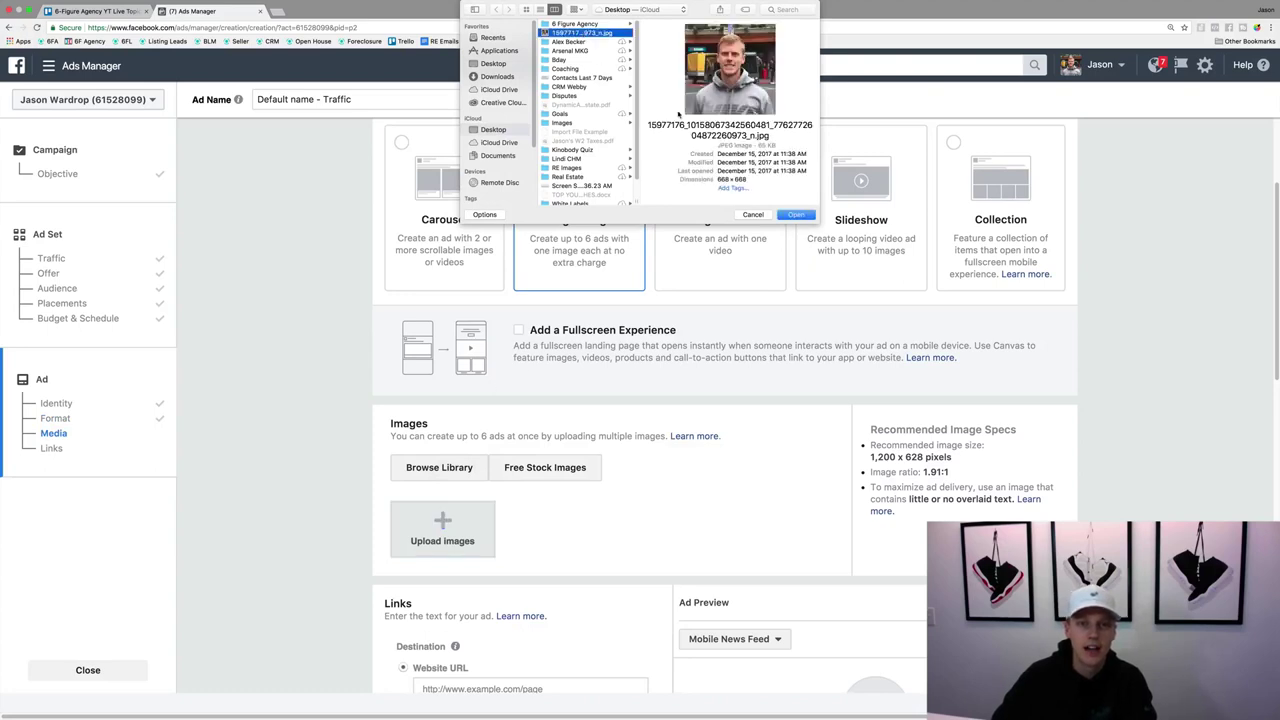
pyautogui.click(795, 214)
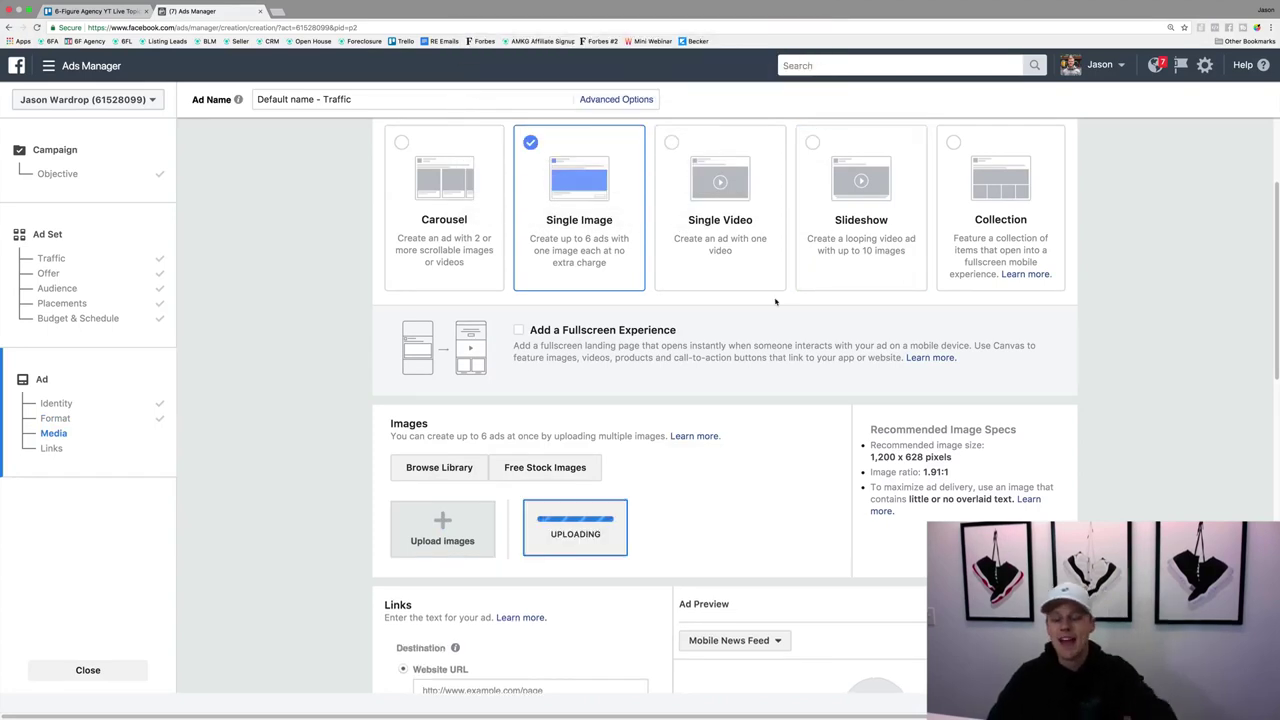
pyautogui.scroll(-3, 621, 455)
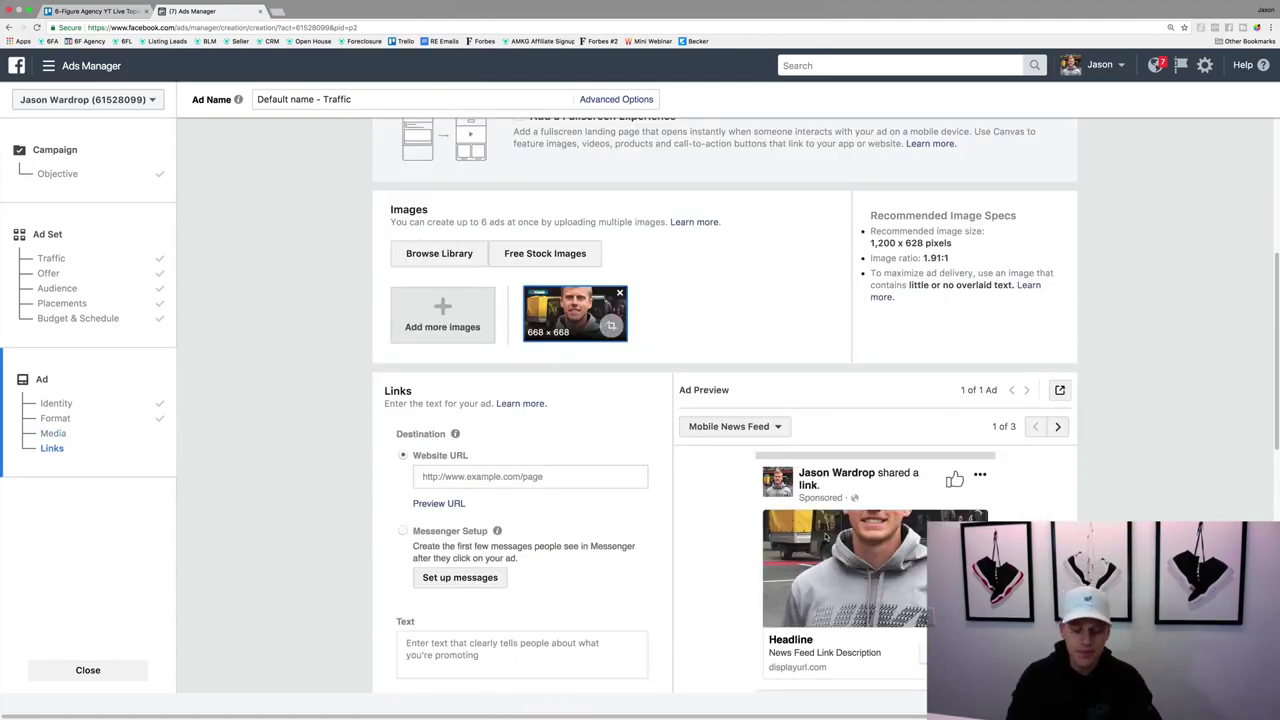
# Go to canva.com in a new browser tab
pyautogui.hotkey('ctrl', 't')
pyautogui.write('canva')
pyautogui.press('Return')
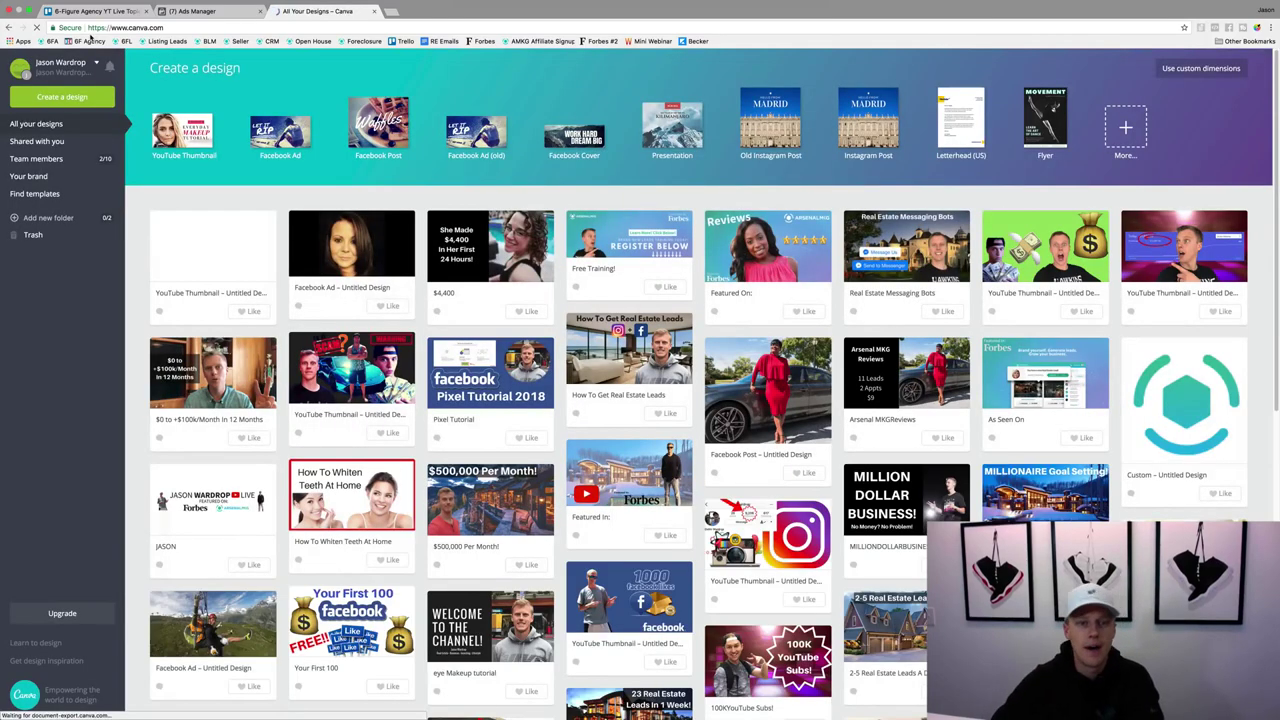
# Start a new blank Facebook Ad design from Canva's designs overview
pyautogui.click(335, 257)
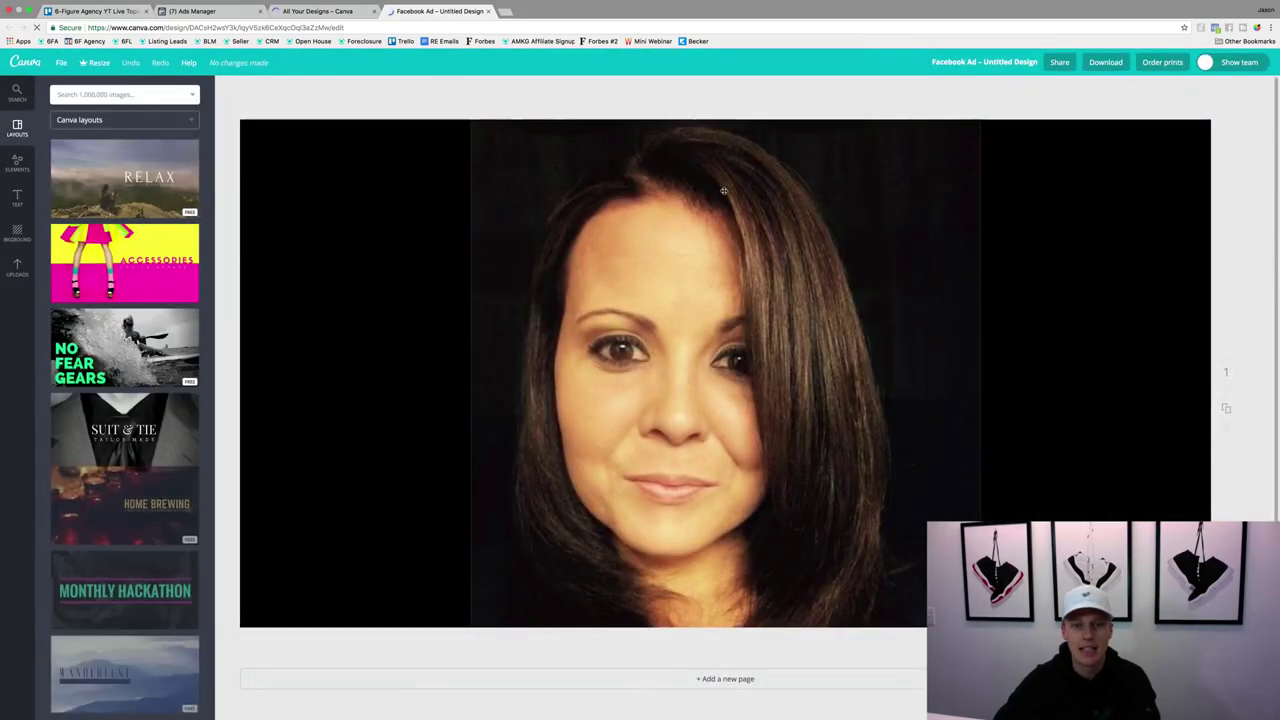
pyautogui.click(200, 11)
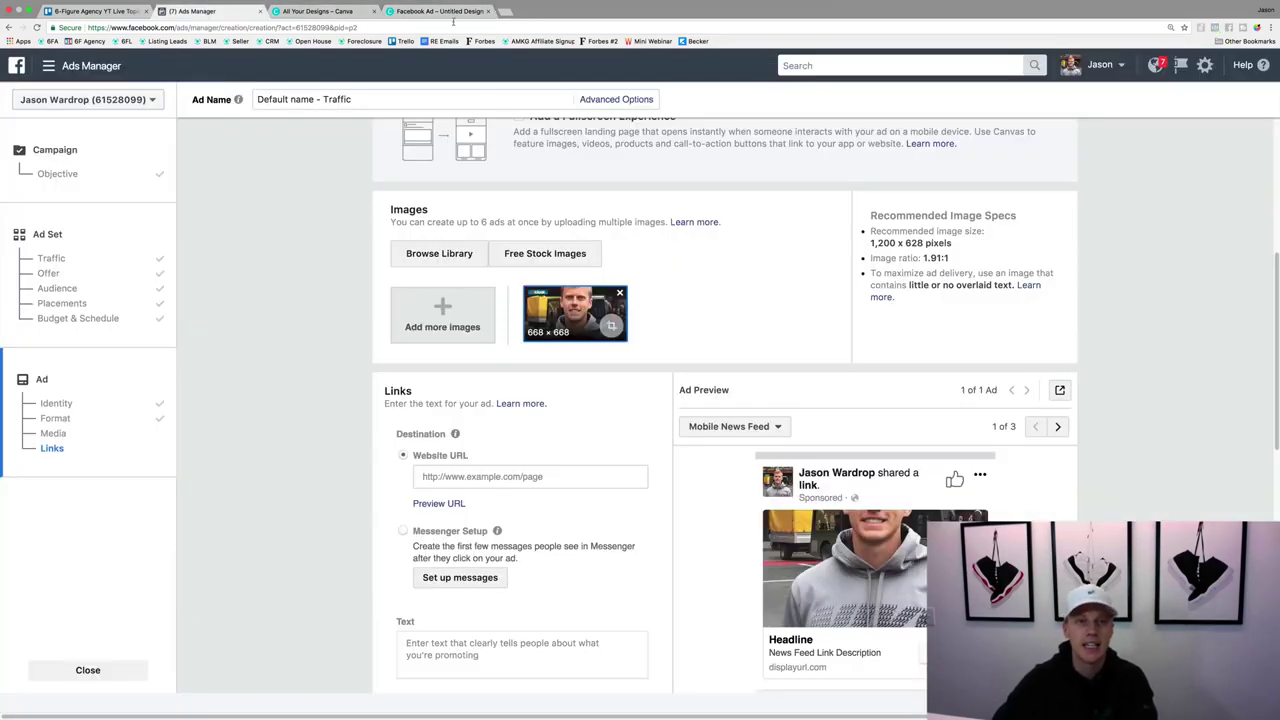
pyautogui.click(325, 12)
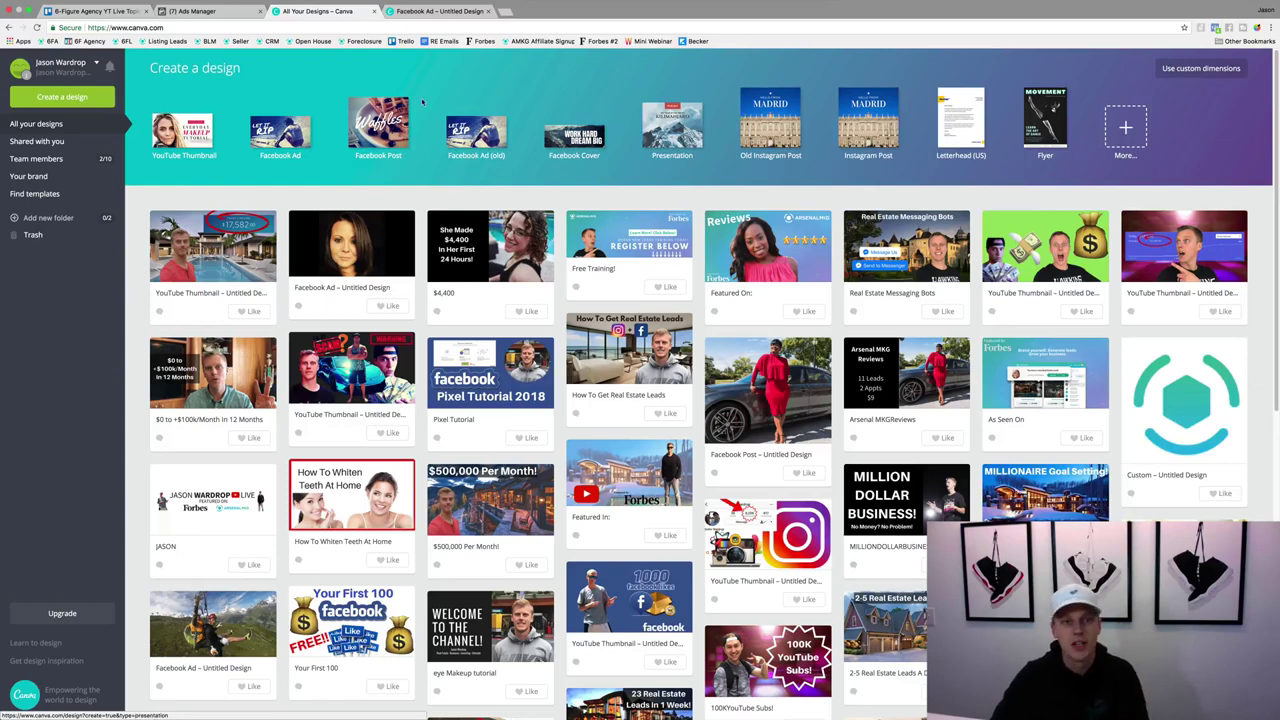
pyautogui.click(278, 130)
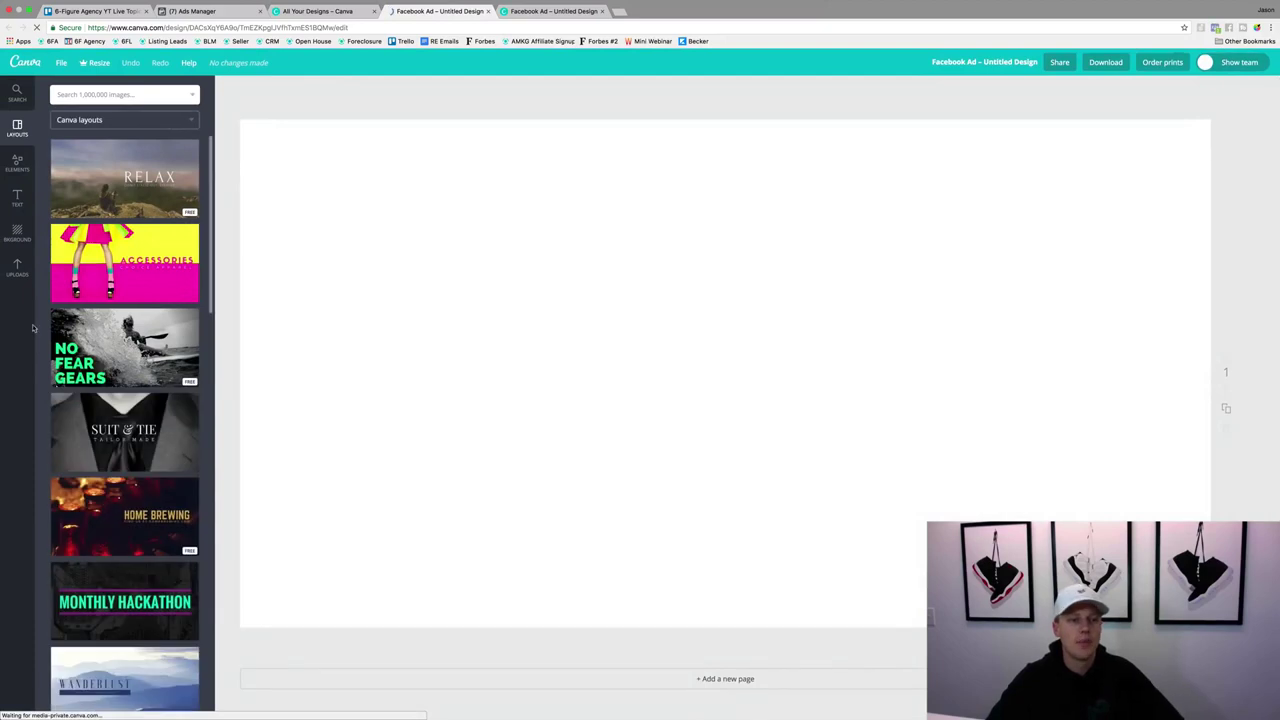
# Place the grey-hoodie portrait from the uploads on the page, nudged slightly lower
pyautogui.click(18, 264)
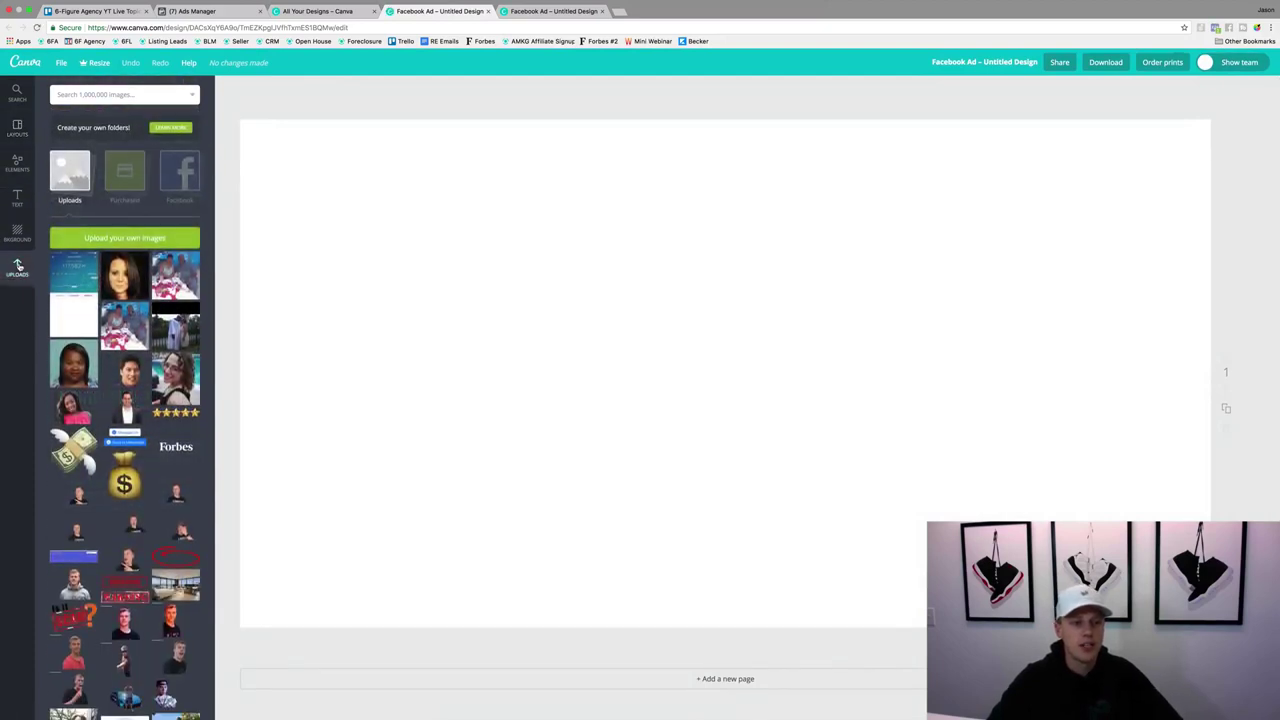
pyautogui.scroll(-5, 125, 400)
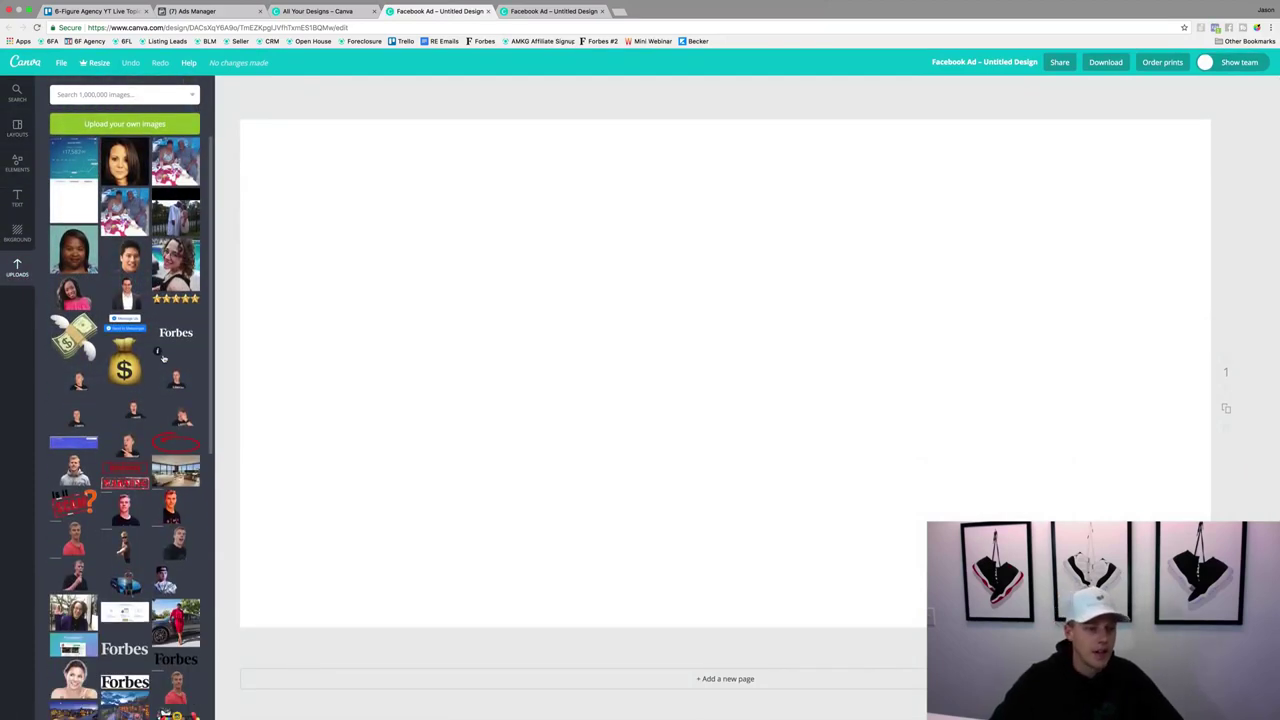
pyautogui.click(57, 353)
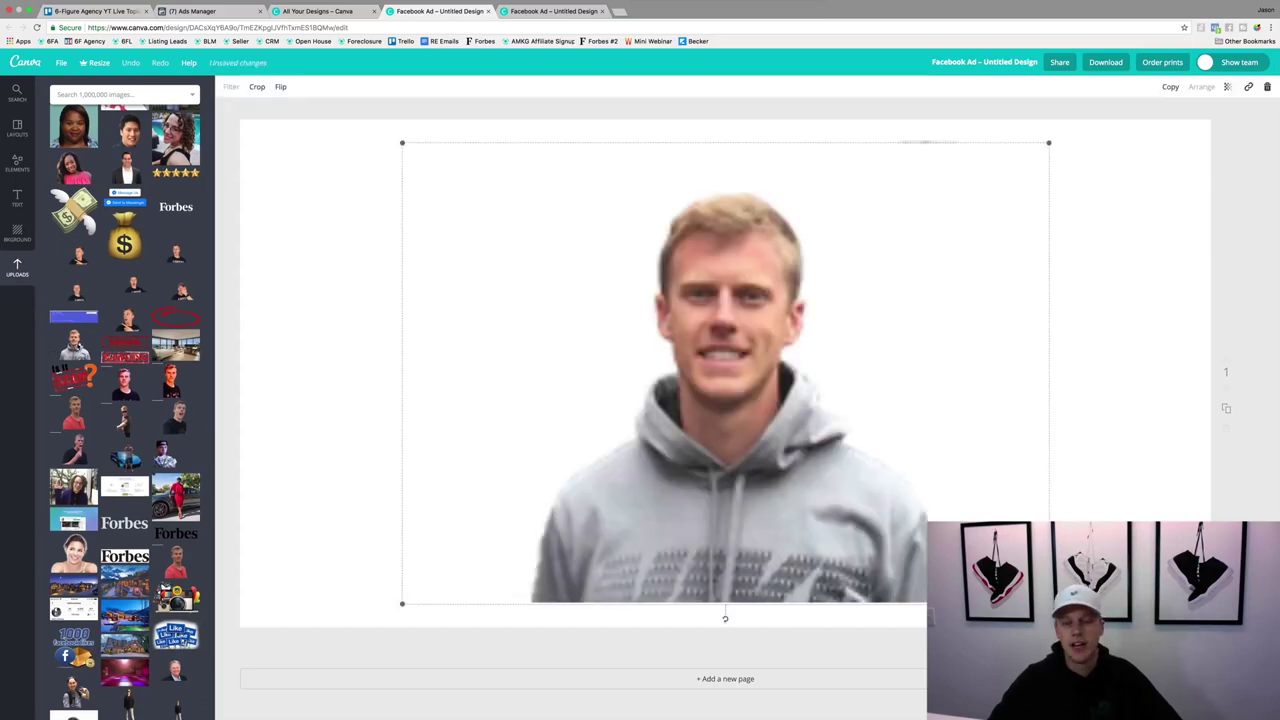
pyautogui.moveTo(687, 437); pyautogui.dragTo(687, 466)
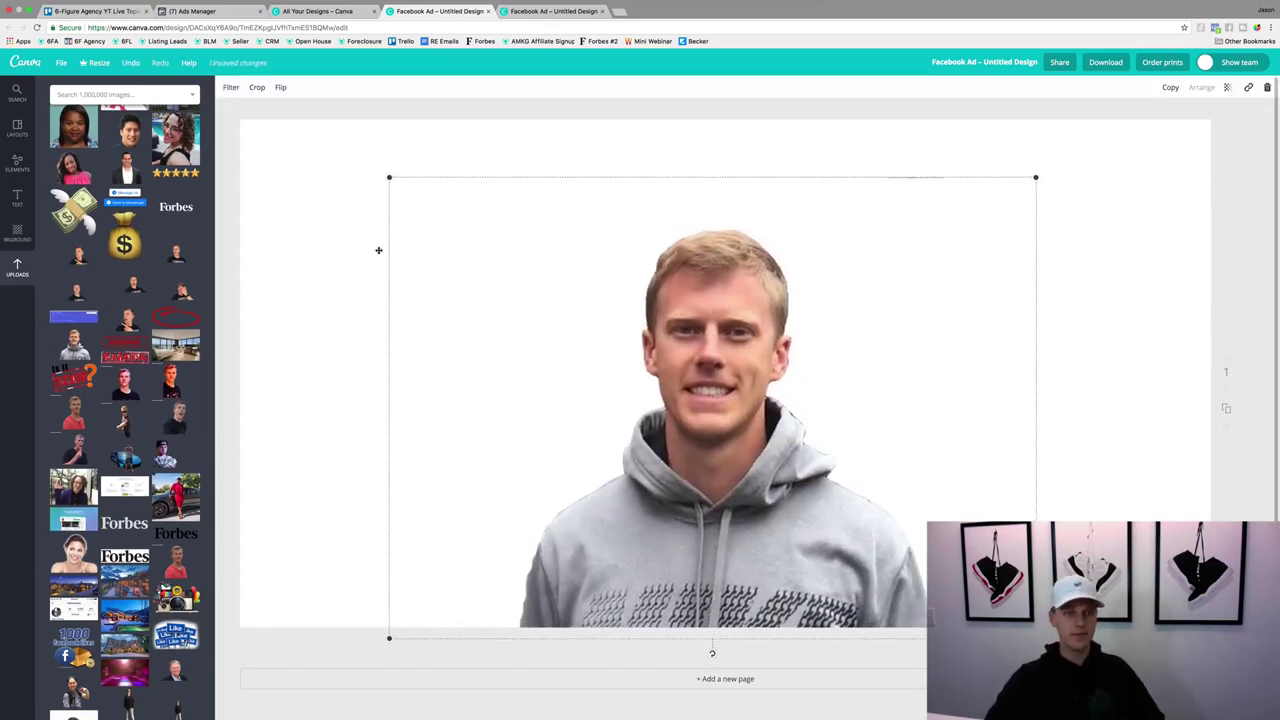
# After rejecting night and sunset house photos, add the snowy house-with-pool photo and enlarge it to fill the page
pyautogui.scroll(5, 125, 400)
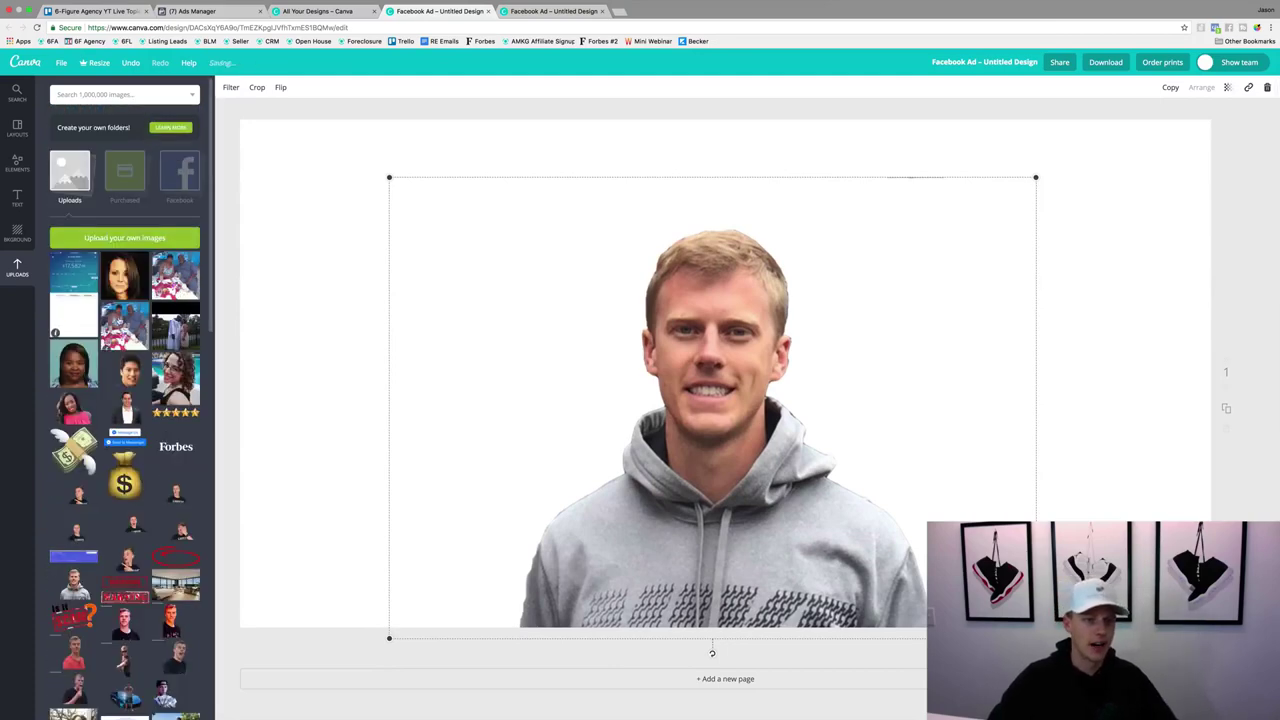
pyautogui.scroll(-3, 140, 320)
pyautogui.scroll(-1, 152, 307)
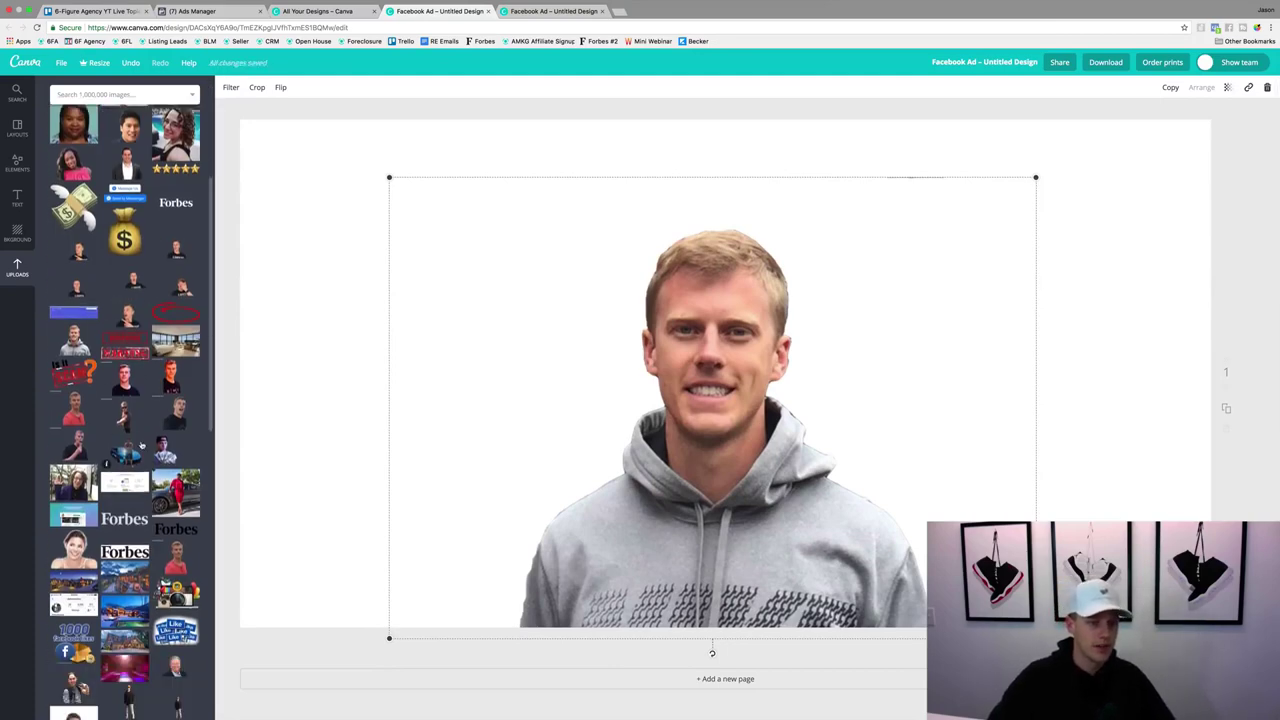
pyautogui.click(57, 585)
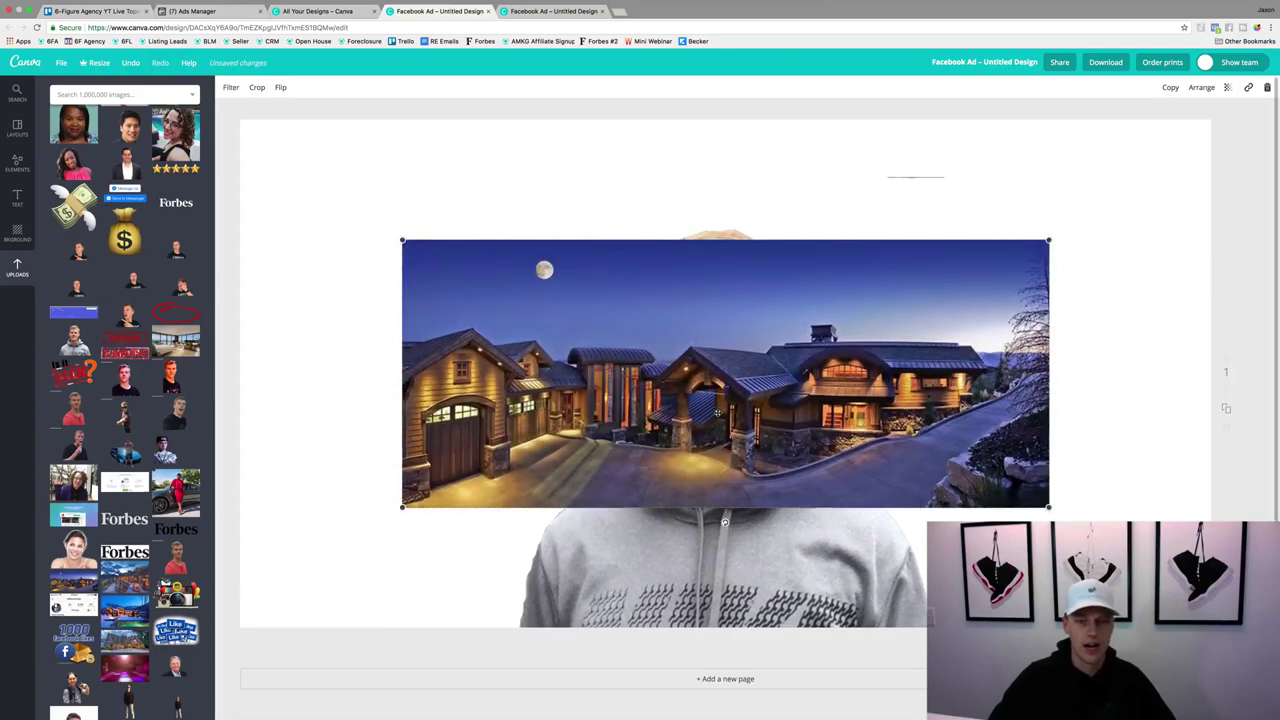
pyautogui.press('Delete')
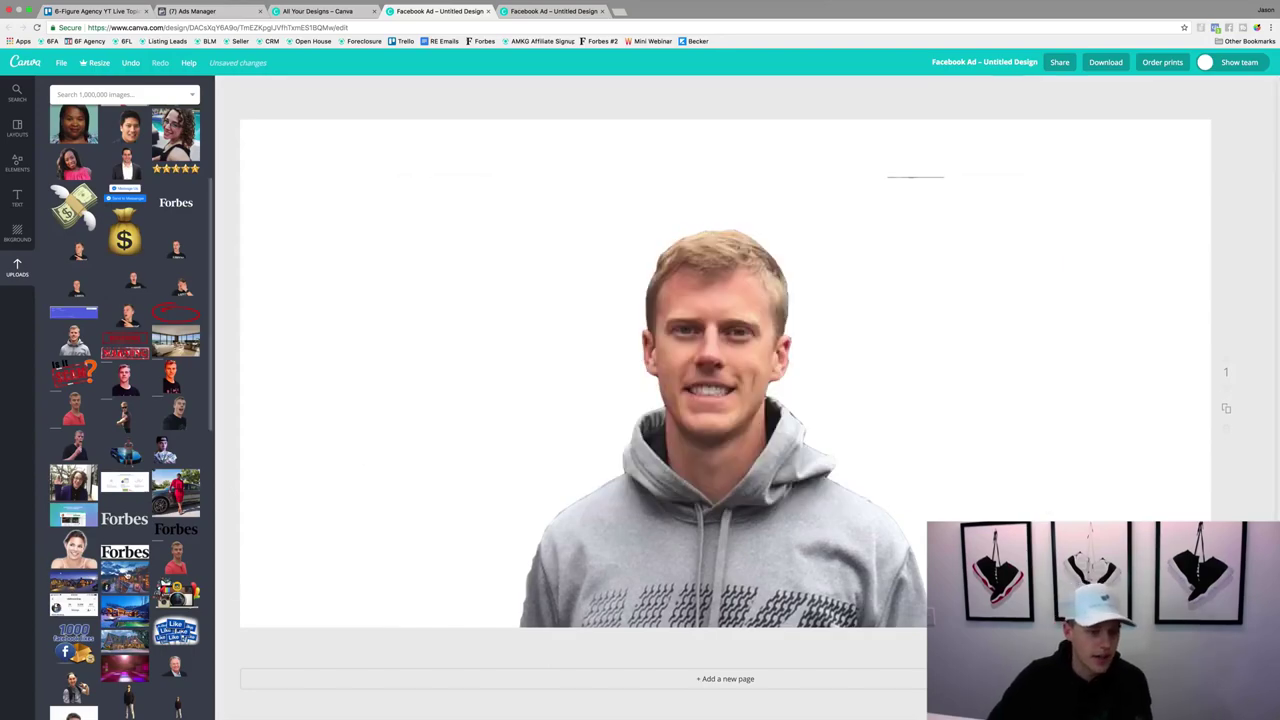
pyautogui.click(124, 578)
pyautogui.press('Delete')
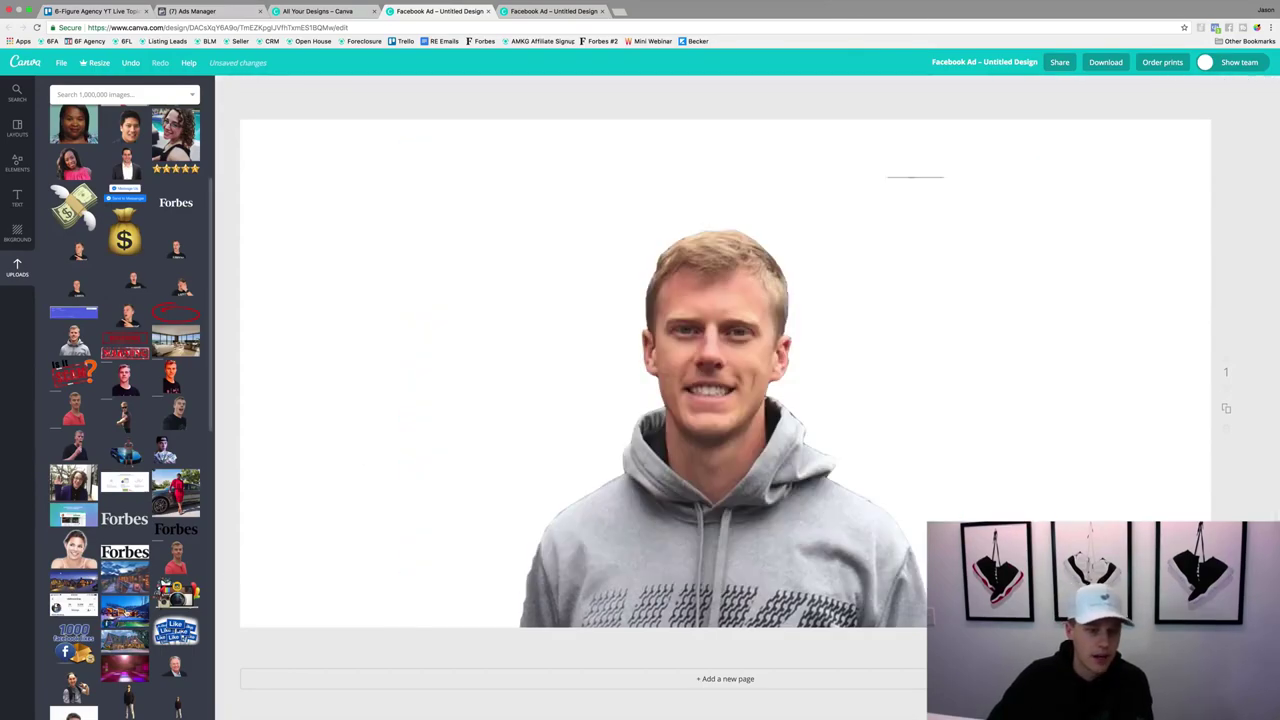
pyautogui.moveTo(124, 604); pyautogui.dragTo(727, 420)
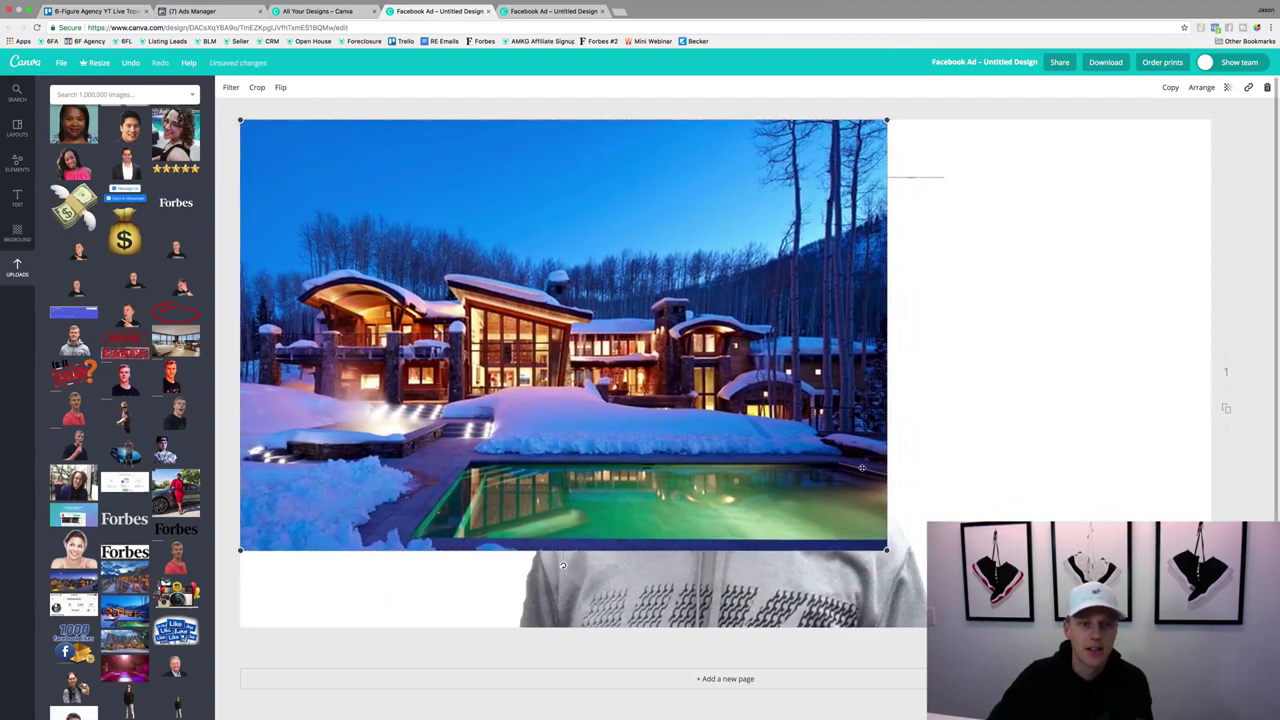
pyautogui.moveTo(886, 549); pyautogui.dragTo(1212, 715)
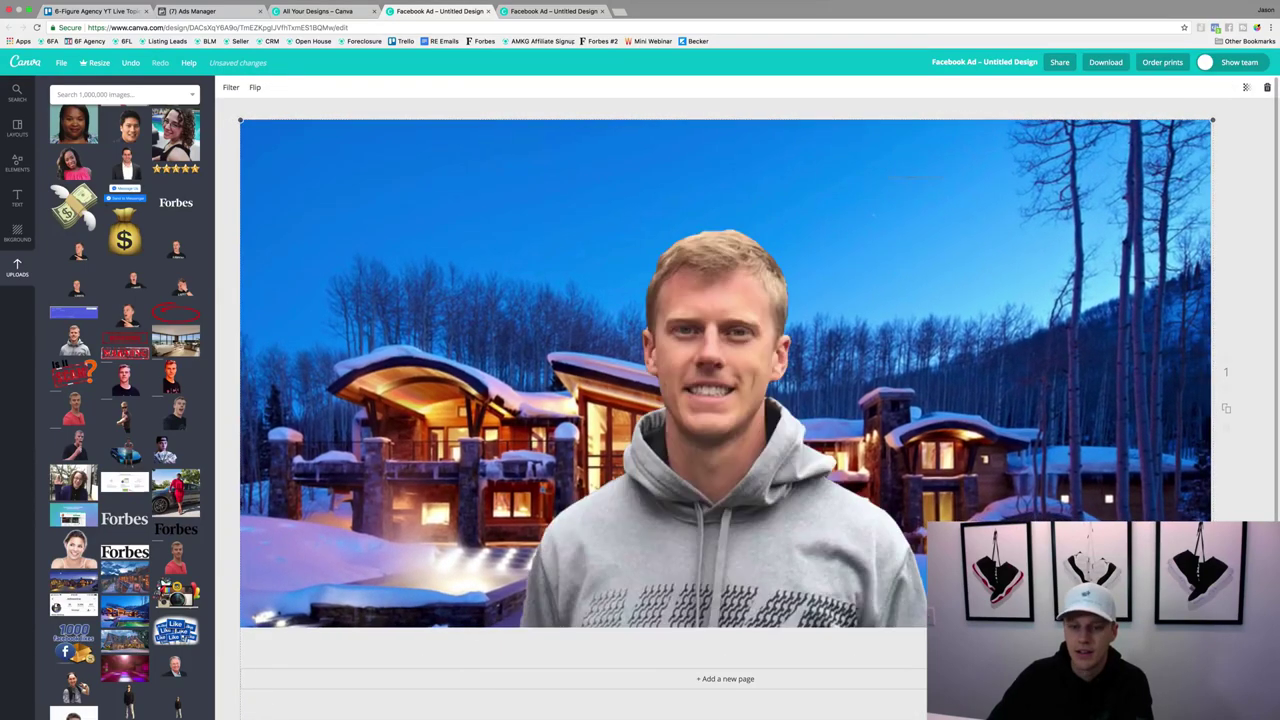
# Bring the portrait cut-out in front of the house background, shifting the photo up and repositioning the cut-out
pyautogui.click(74, 338)
pyautogui.press('Escape')
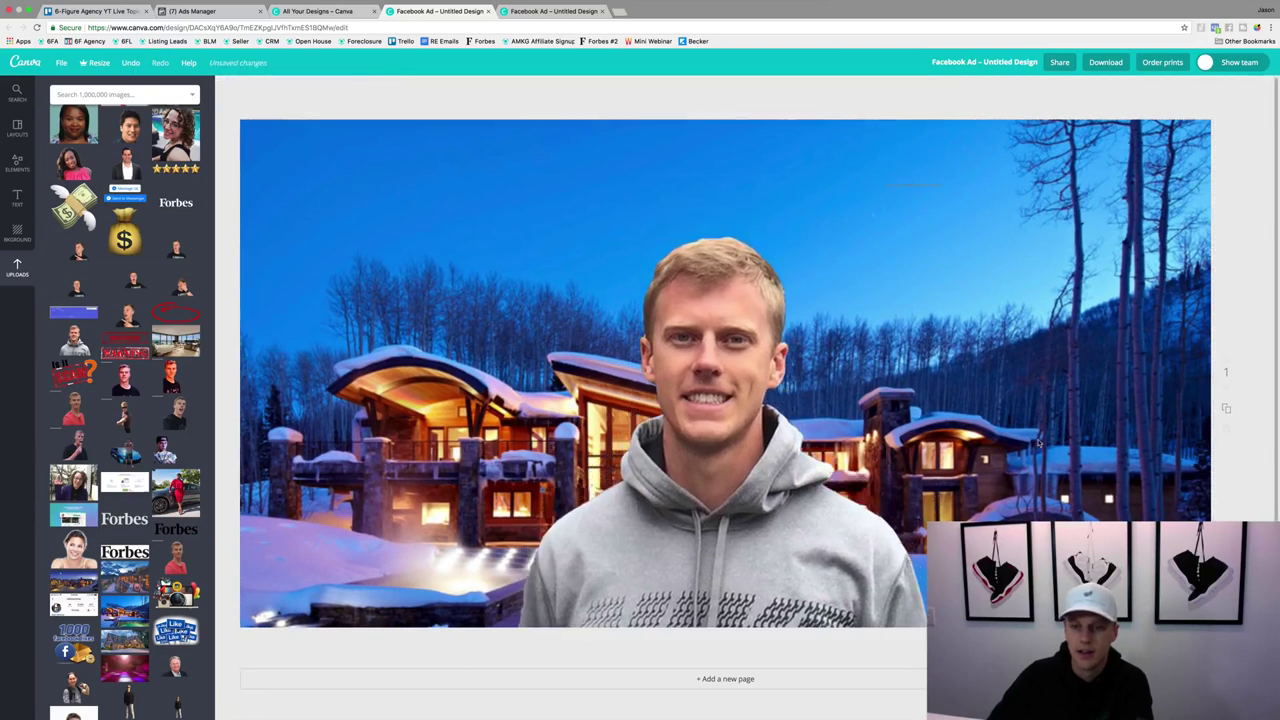
pyautogui.click(1073, 404)
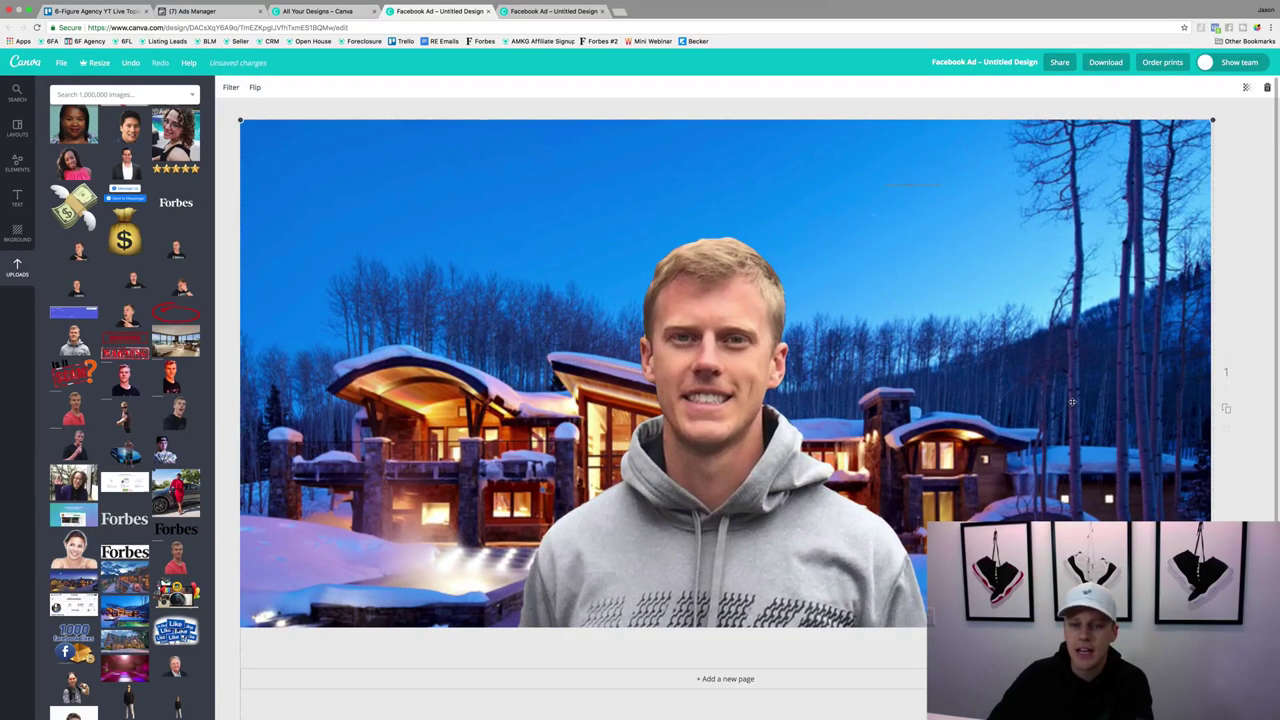
pyautogui.moveTo(1073, 404); pyautogui.dragTo(1070, 358)
pyautogui.moveTo(715, 542)
pyautogui.mouseDown()
pyautogui.moveTo(915, 415)
pyautogui.moveTo(705, 492)
pyautogui.moveTo(765, 492)
pyautogui.moveTo(725, 540)
pyautogui.mouseUp()
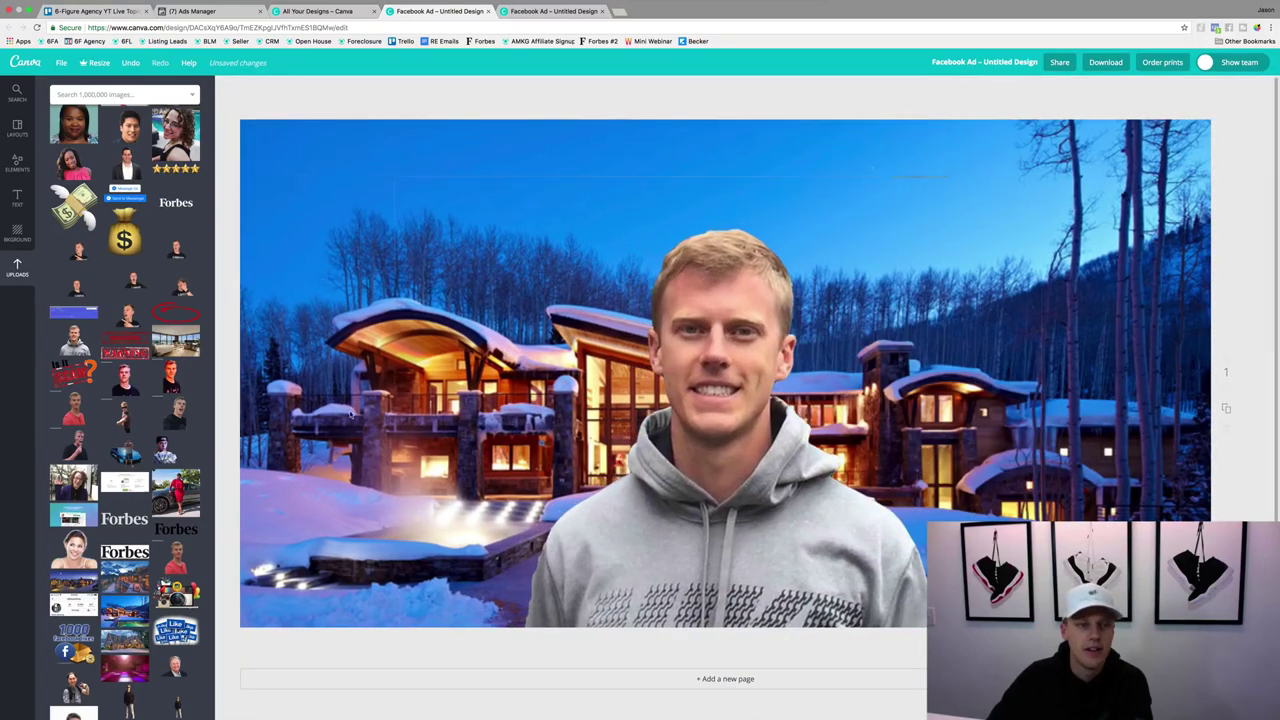
pyautogui.click(17, 197)
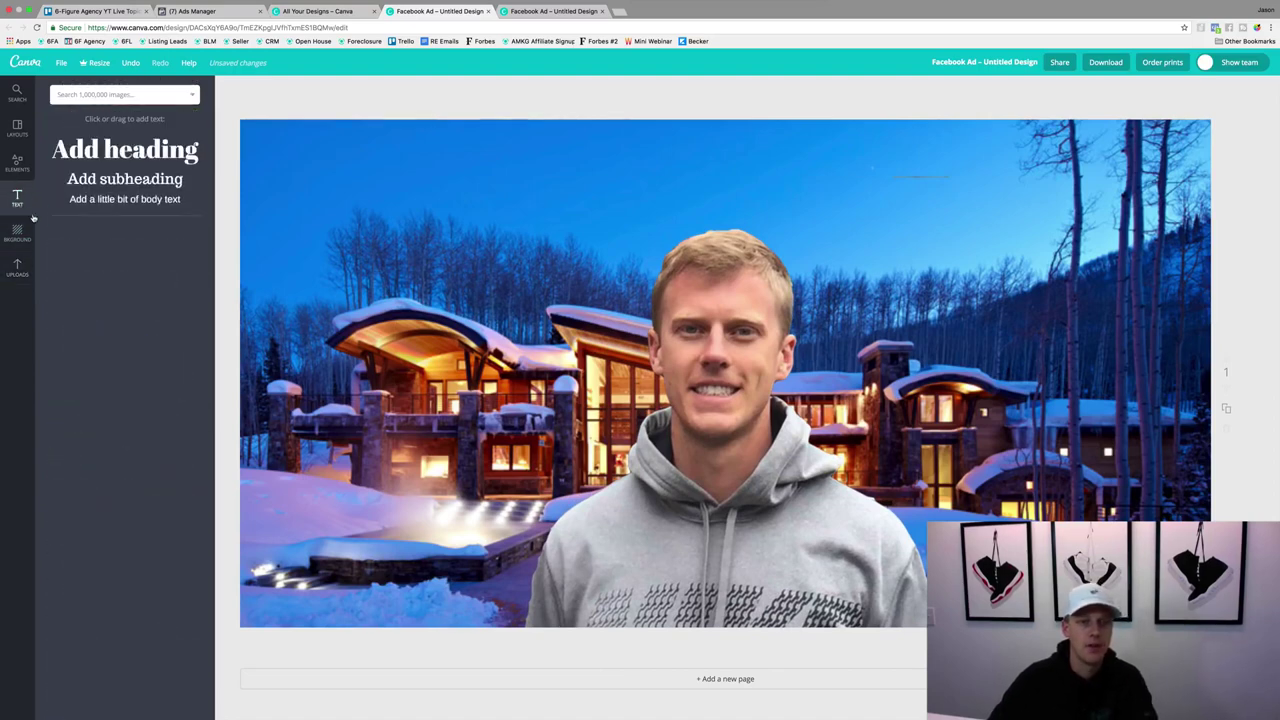
# Add a white Aileron Heavy 'Test Ad' heading at the image's top-left
pyautogui.click(125, 149)
pyautogui.doubleClick(725, 412)
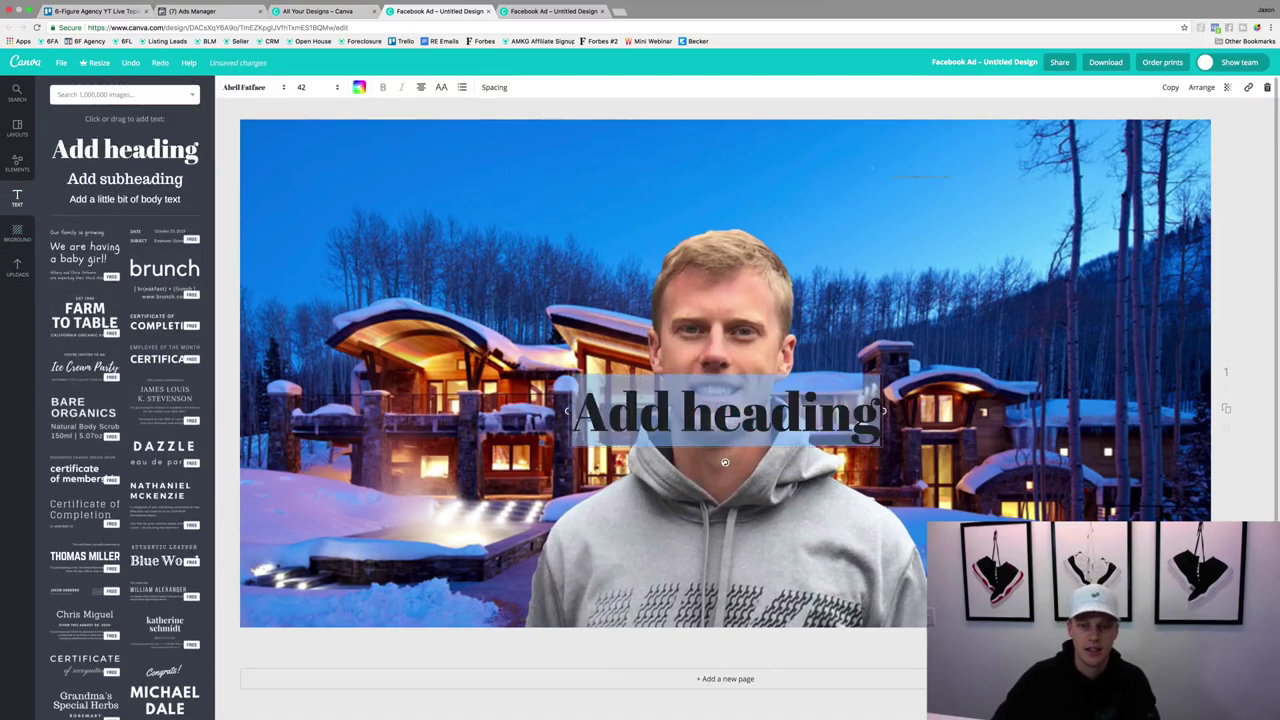
pyautogui.write('Test Ad')
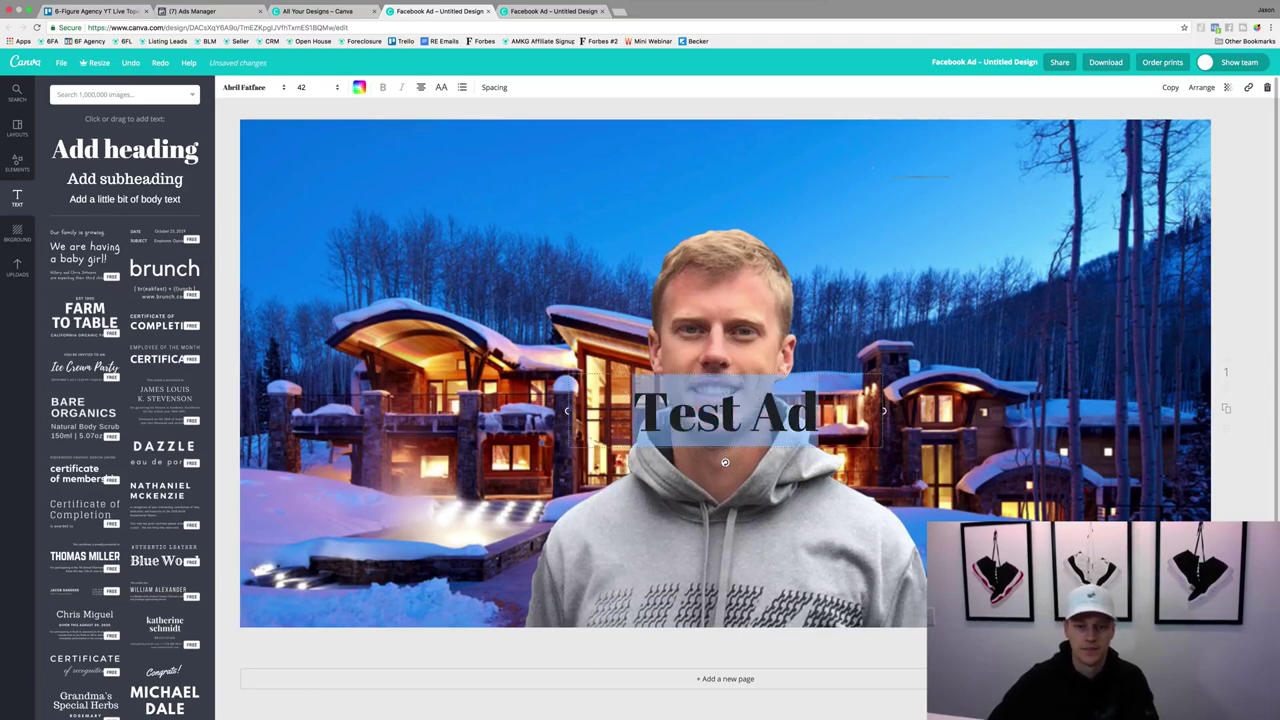
pyautogui.press('super+a')
pyautogui.click(362, 90)
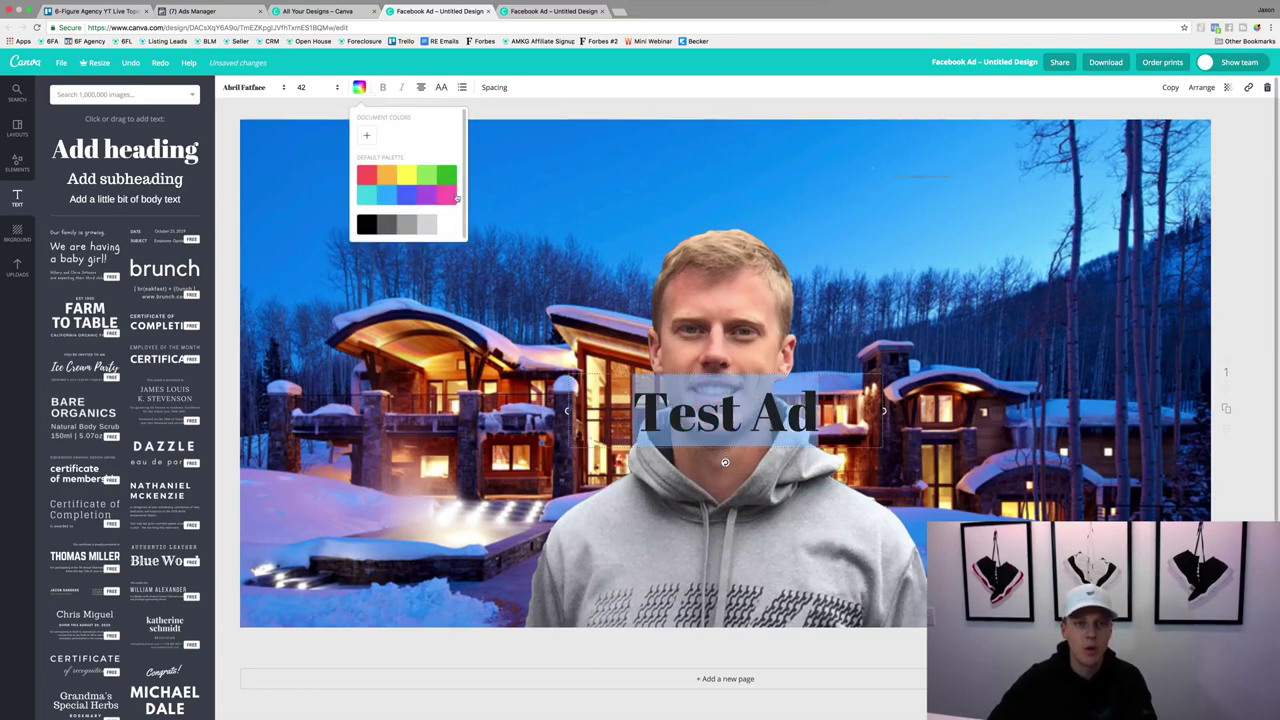
pyautogui.click(447, 224)
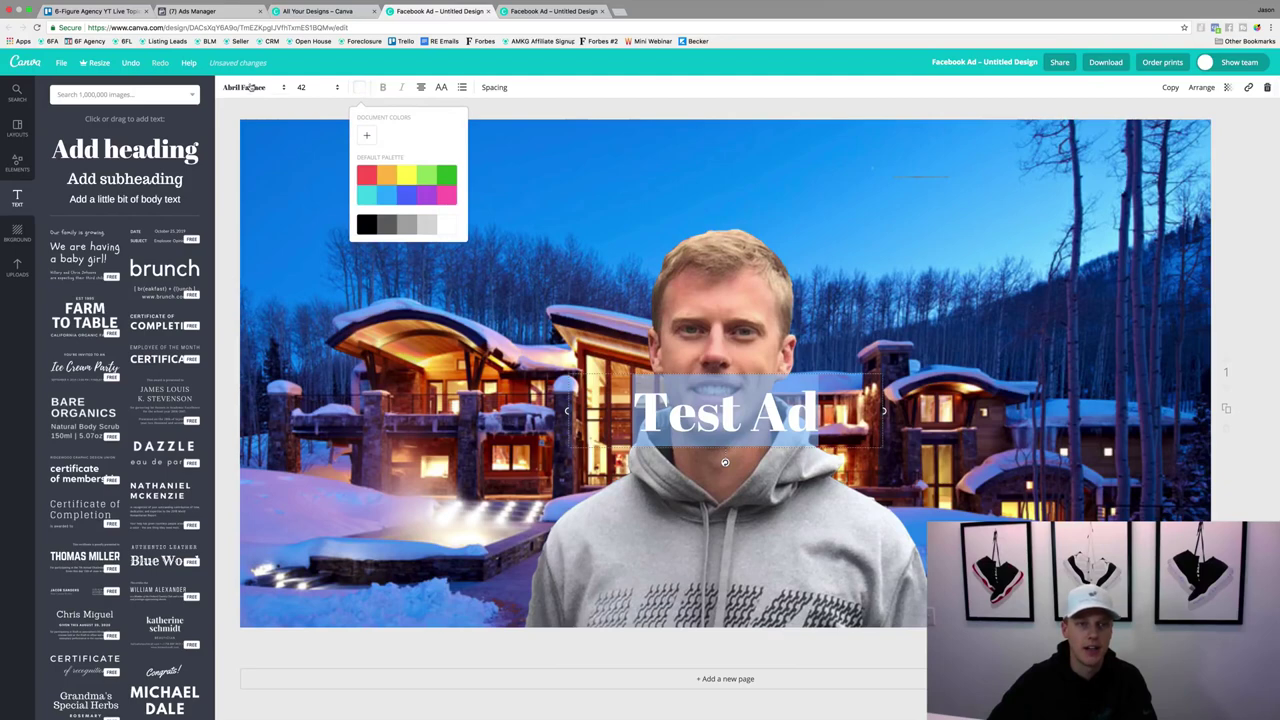
pyautogui.click(250, 87)
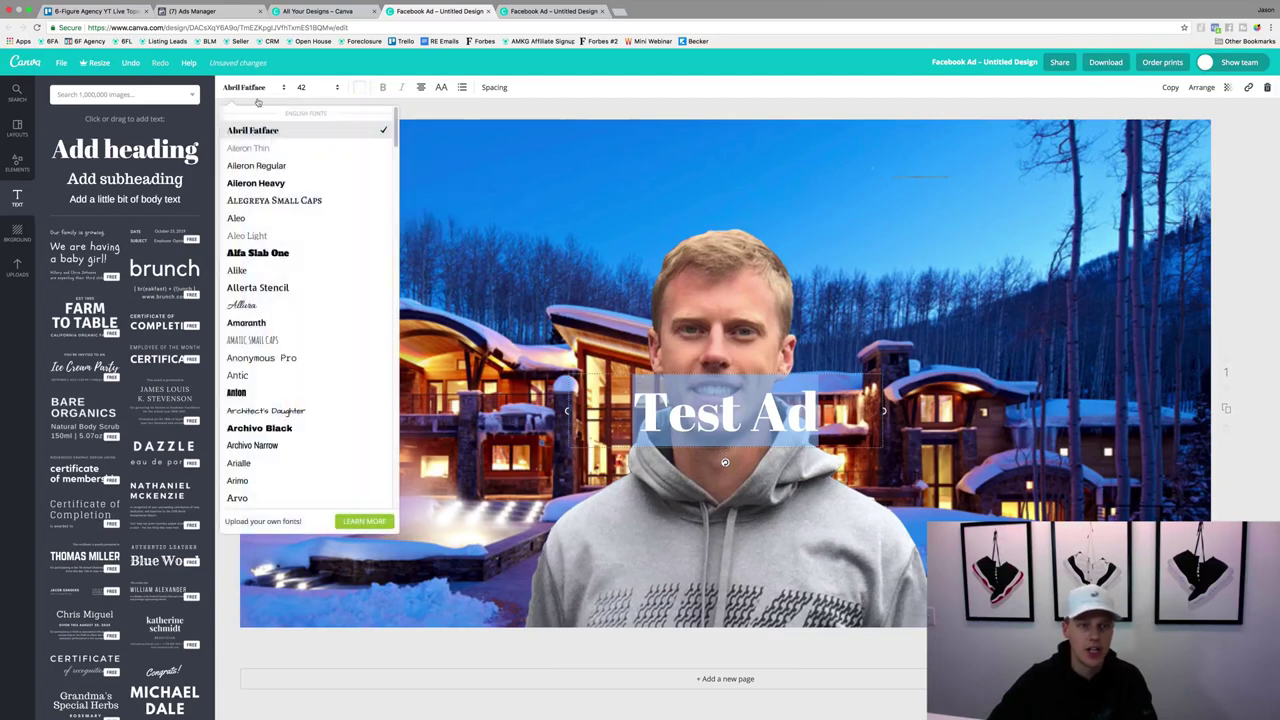
pyautogui.click(280, 184)
pyautogui.moveTo(774, 424); pyautogui.dragTo(453, 177)
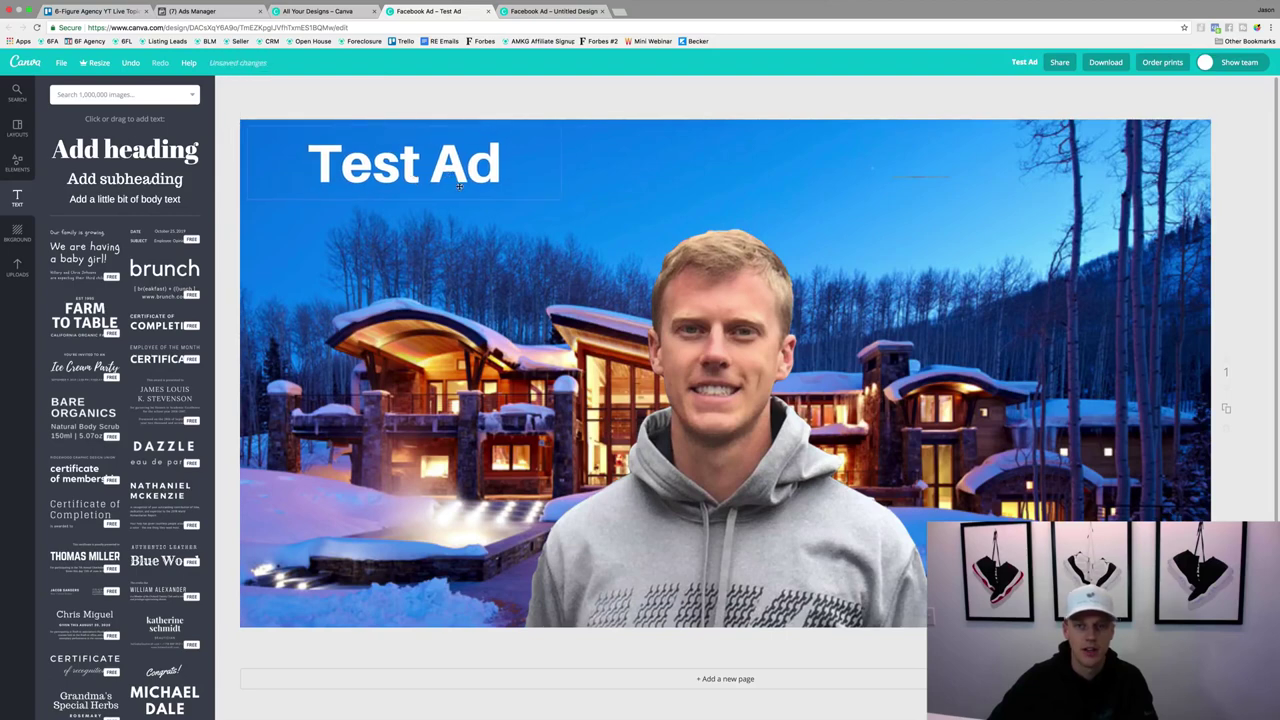
pyautogui.click(742, 96)
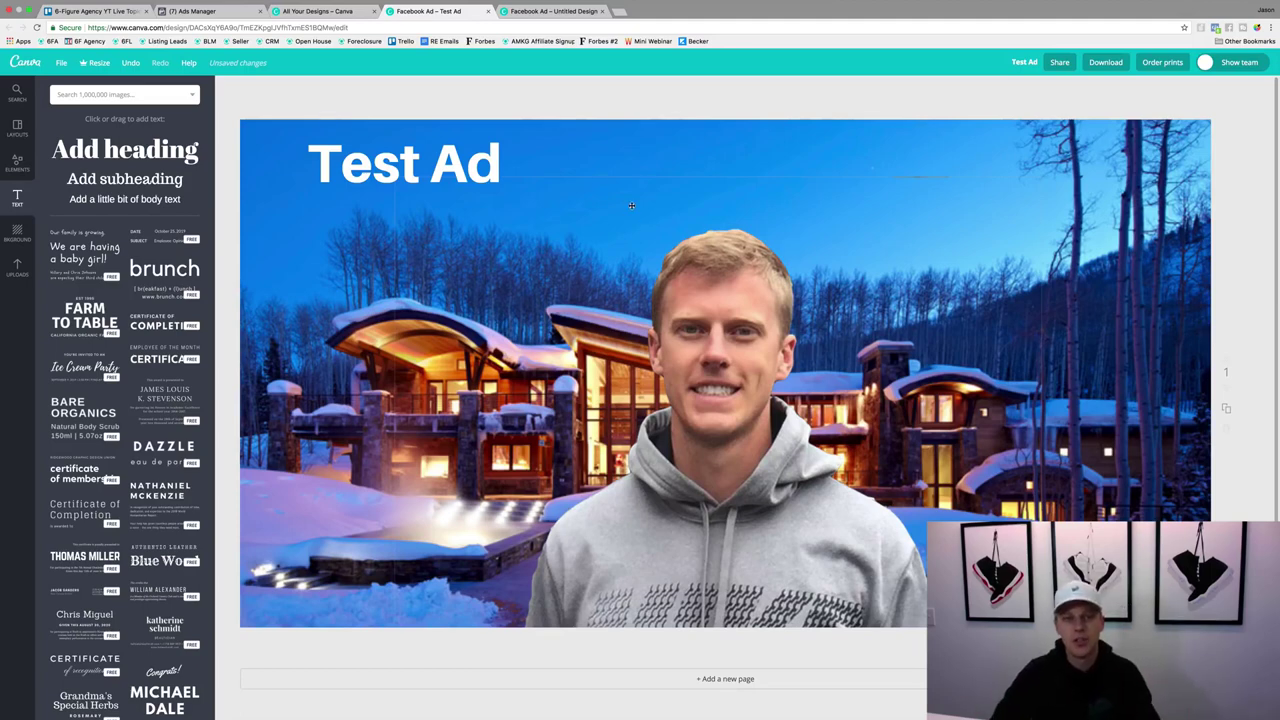
# Delete the Test Ad heading and move the presenter cut-out to the right side
pyautogui.click(454, 135)
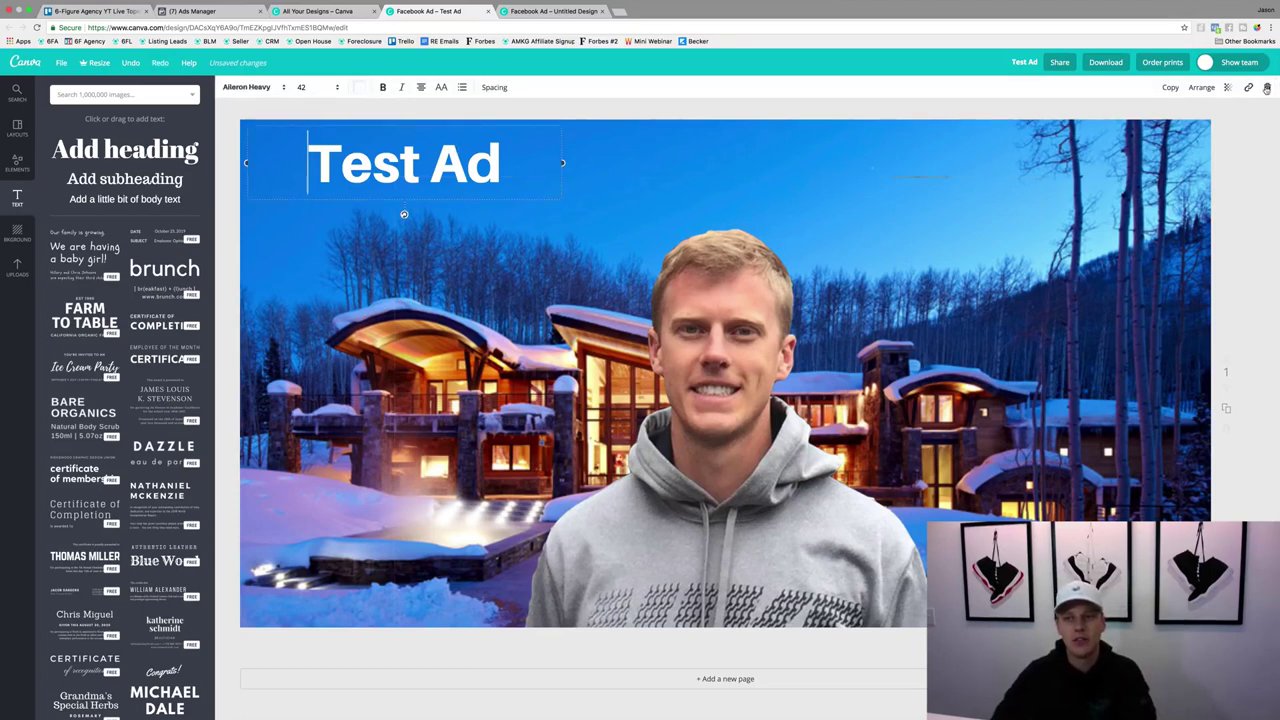
pyautogui.press('Delete')
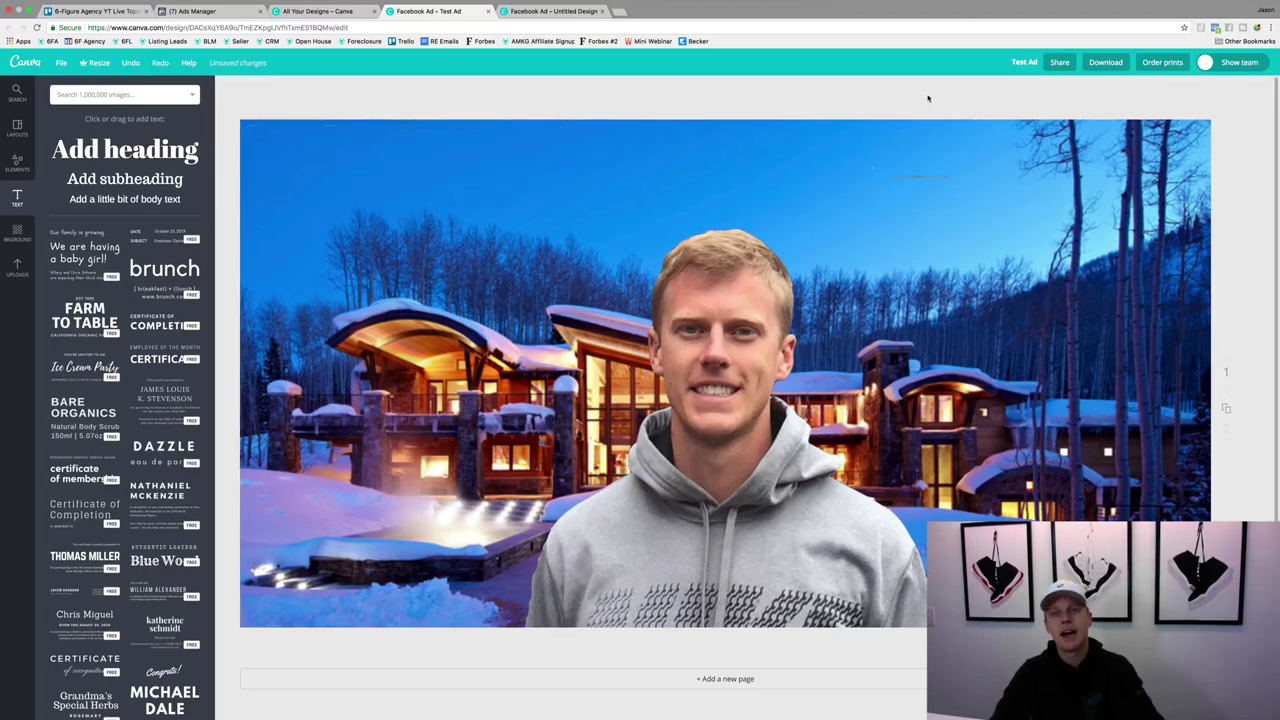
pyautogui.moveTo(731, 493); pyautogui.dragTo(982, 498)
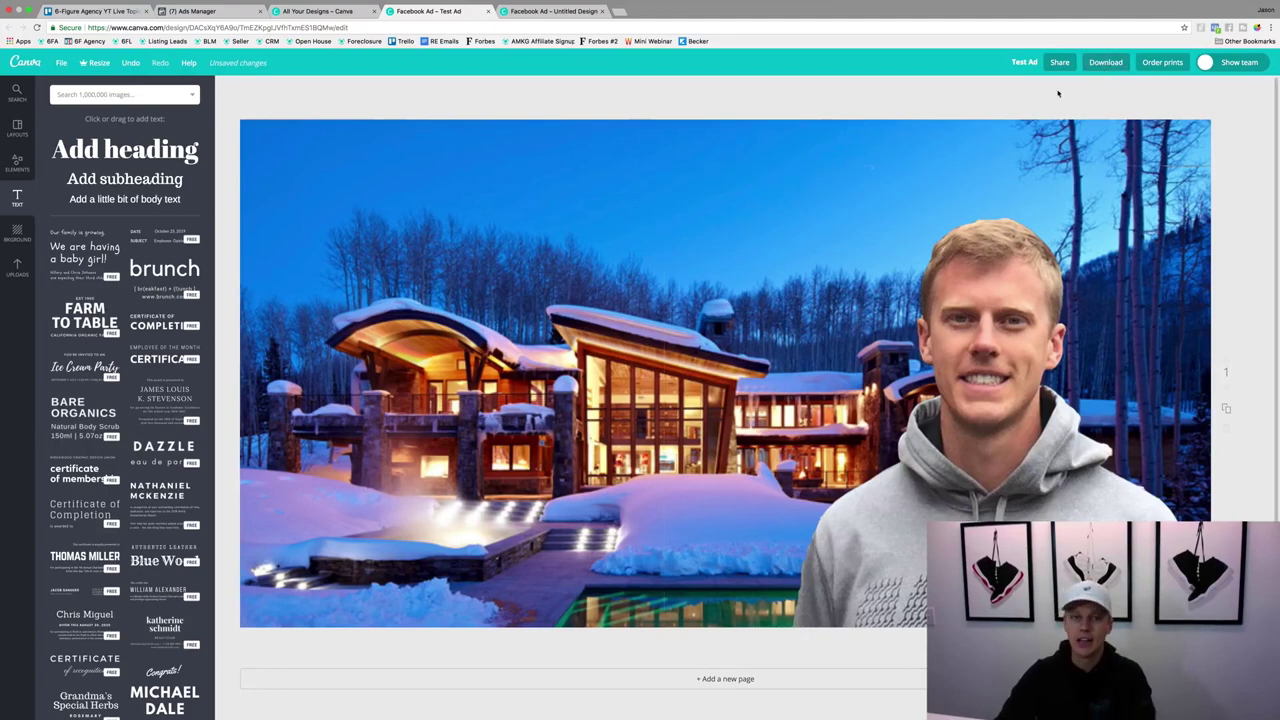
# Swap the ad image for the 1590 × 860 grey house photo from the Ad Images library
pyautogui.click(215, 12)
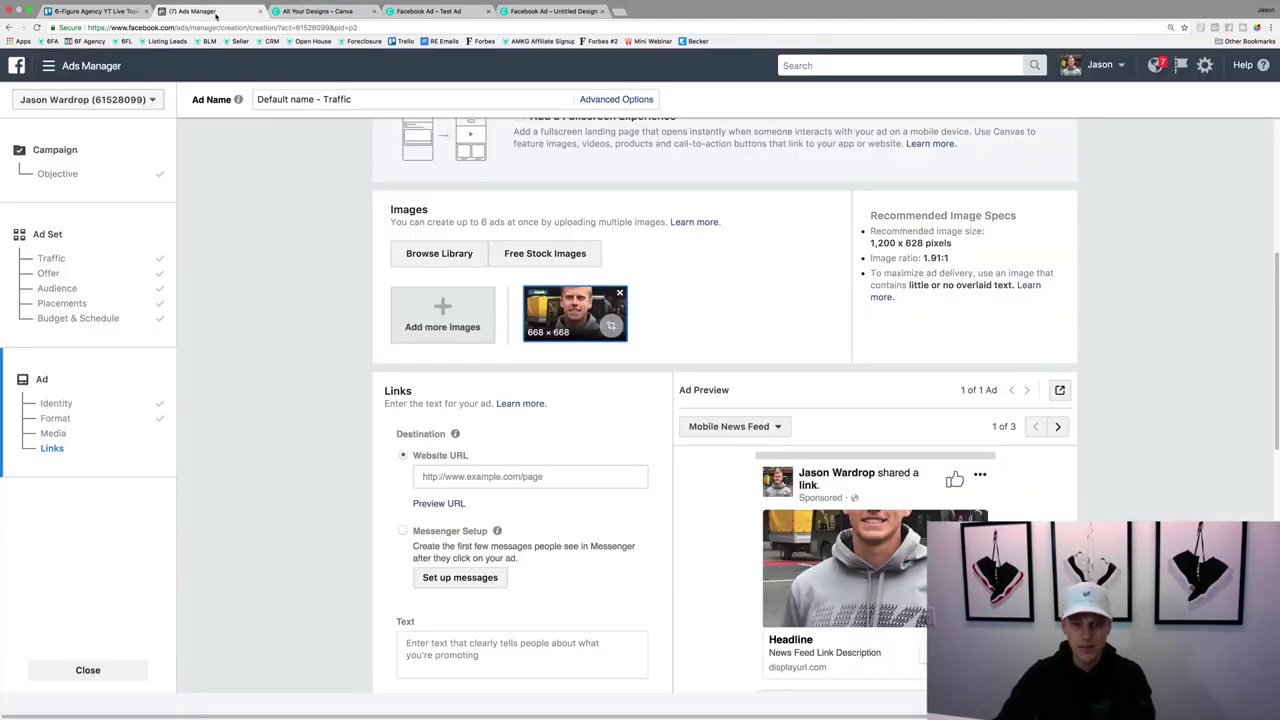
pyautogui.click(619, 293)
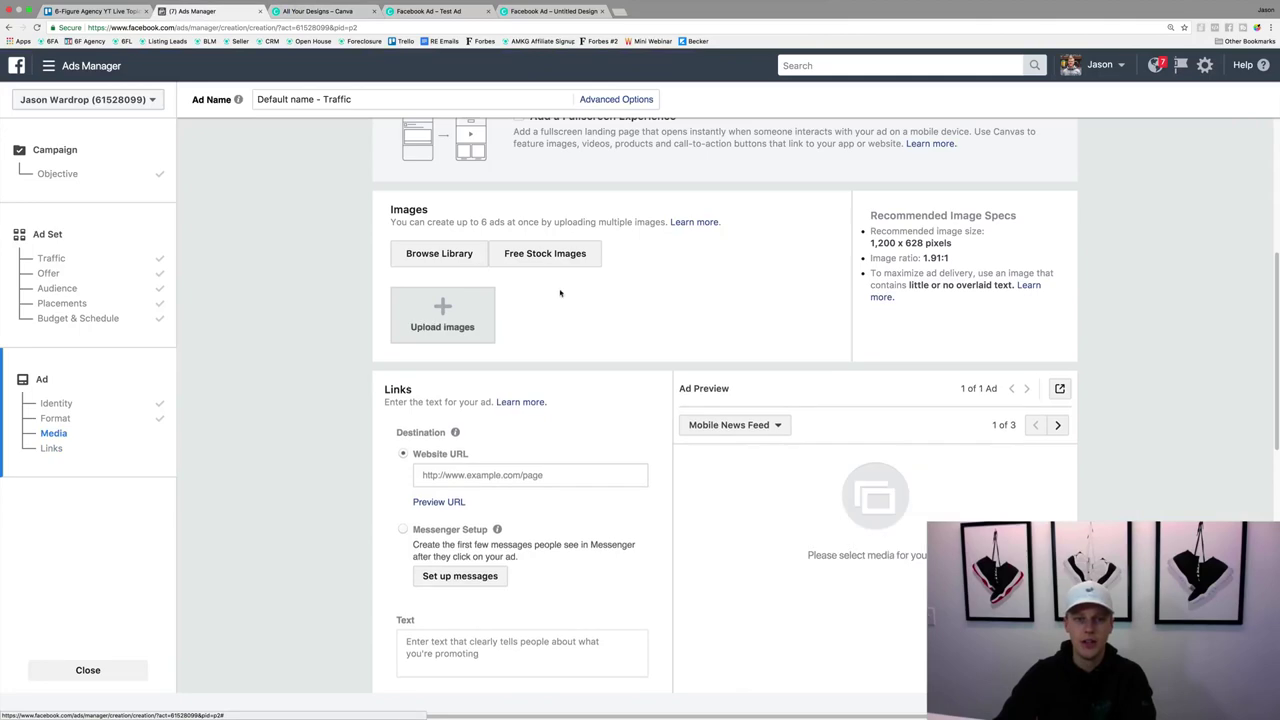
pyautogui.click(442, 316)
pyautogui.click(751, 215)
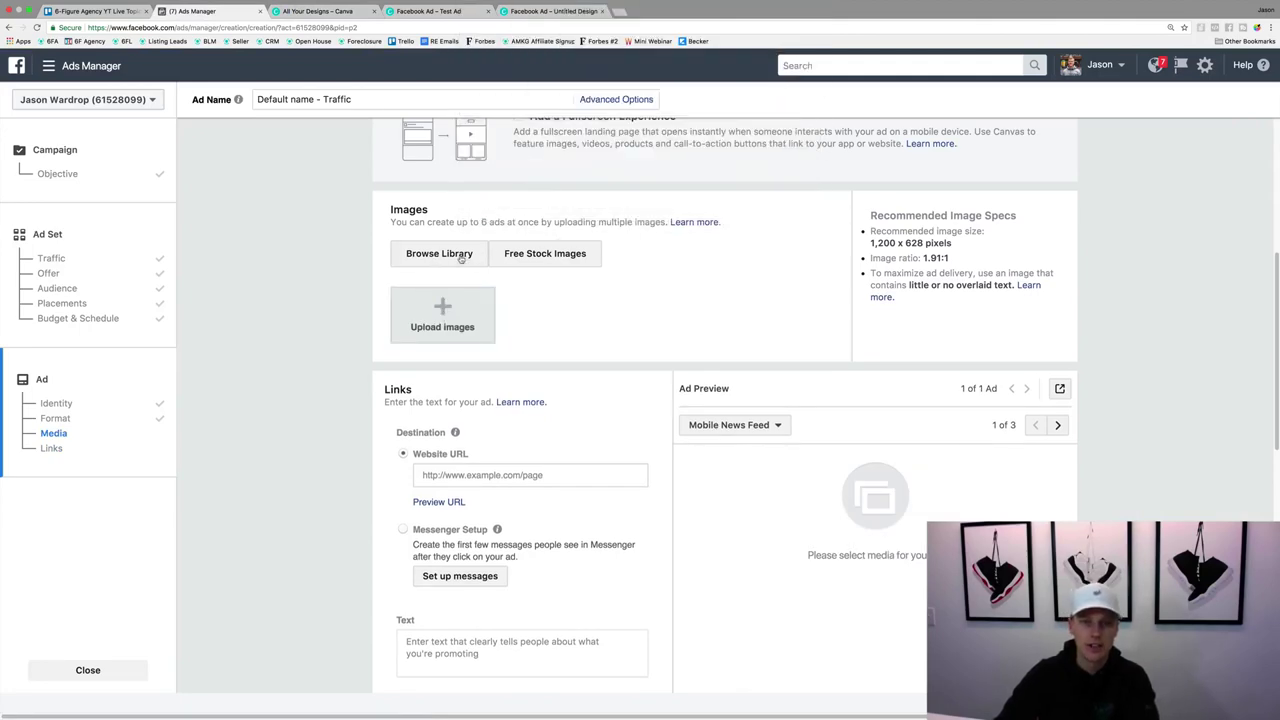
pyautogui.click(439, 254)
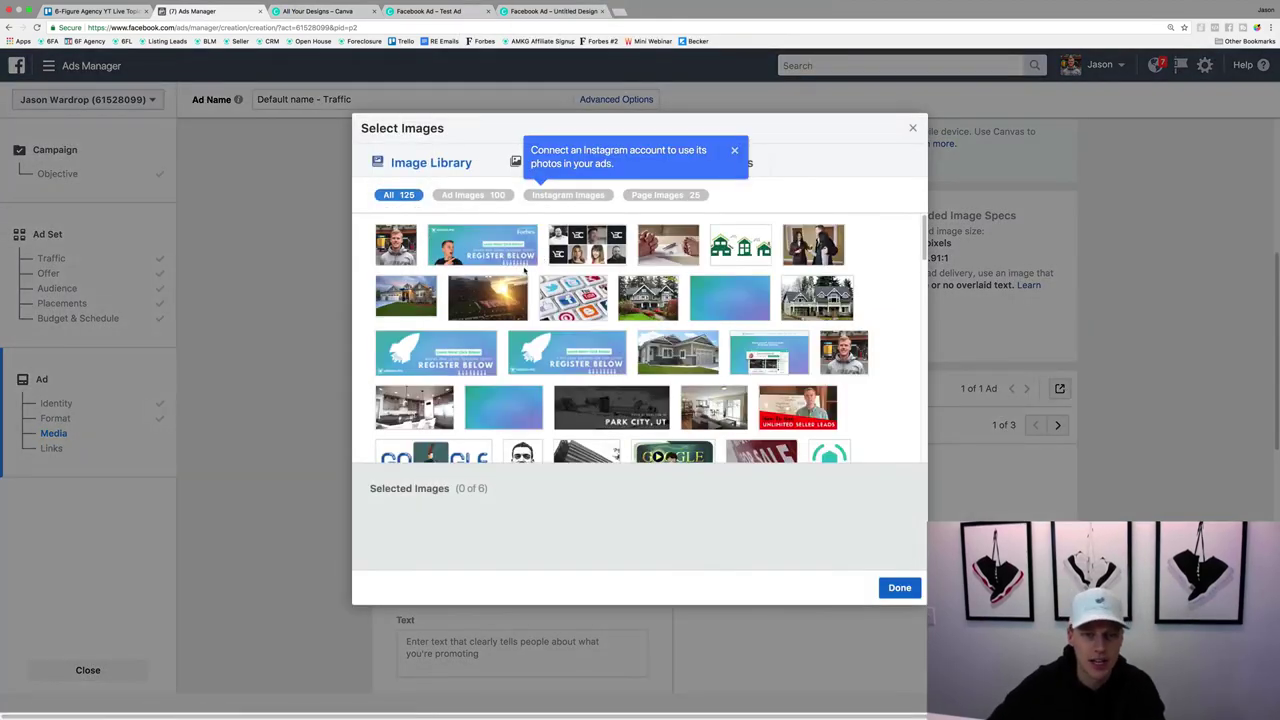
pyautogui.scroll(-3, 683, 307)
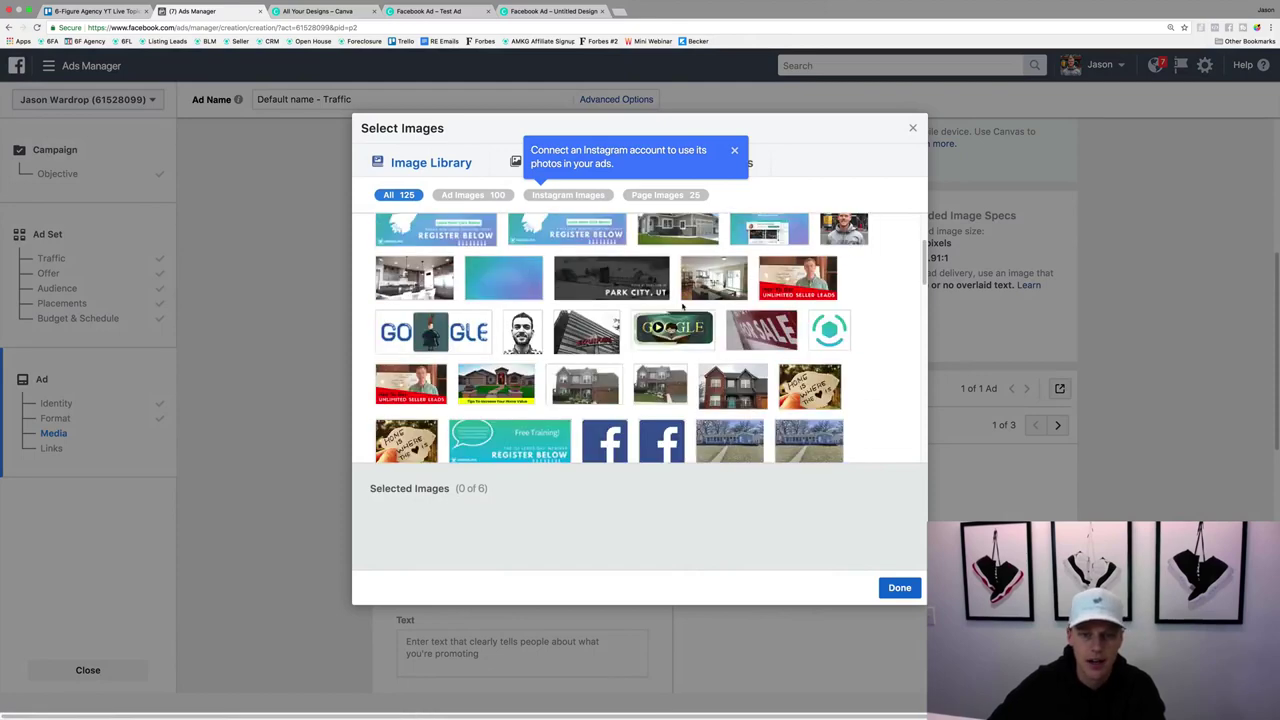
pyautogui.scroll(-3, 683, 307)
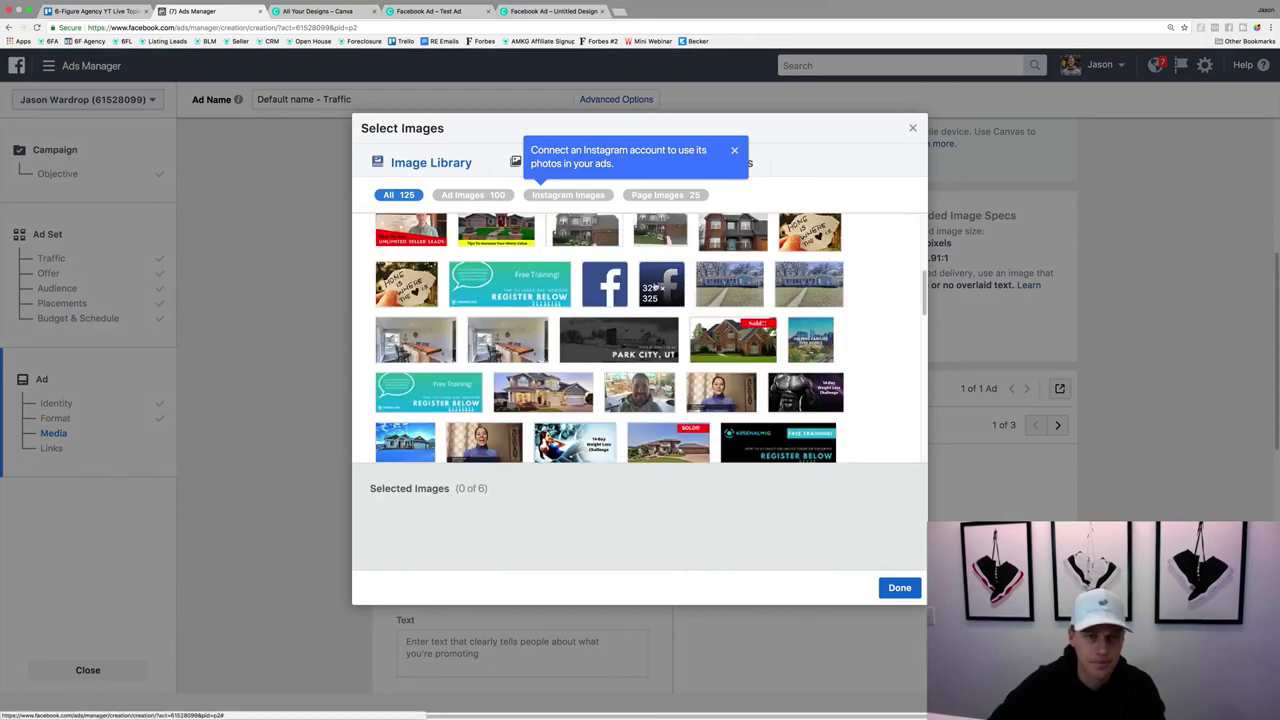
pyautogui.click(460, 196)
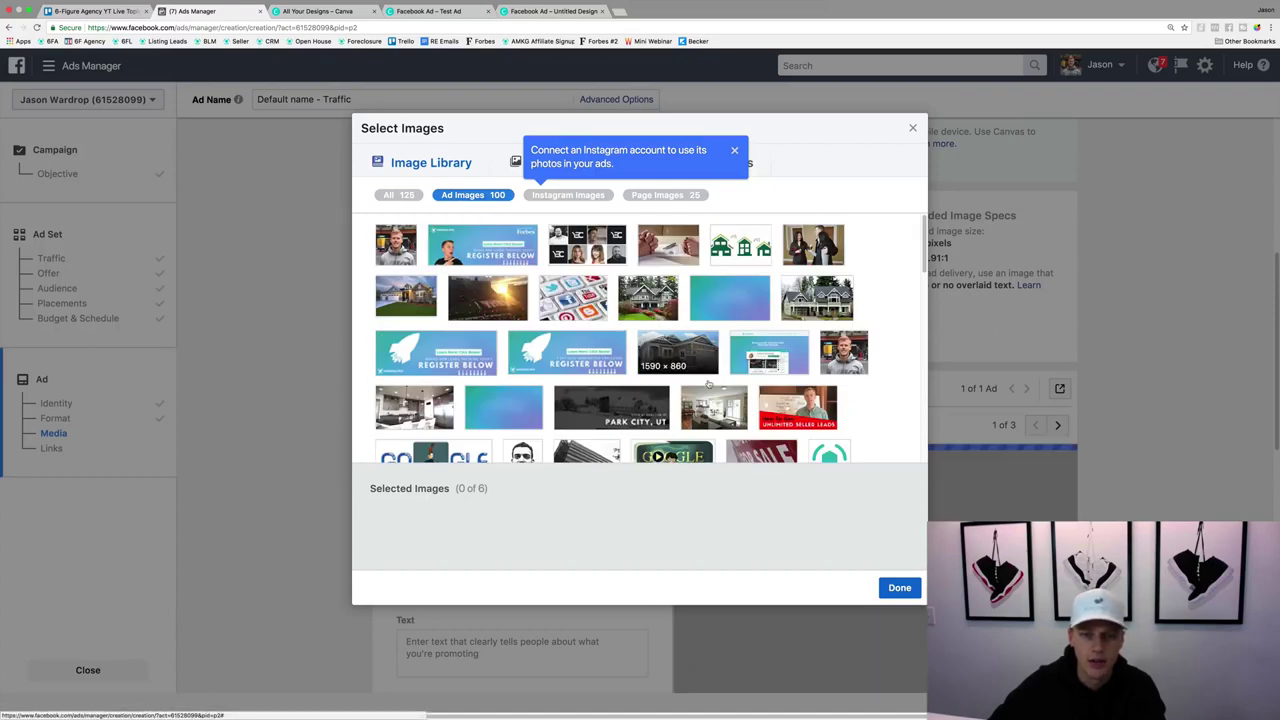
pyautogui.click(686, 354)
pyautogui.click(899, 587)
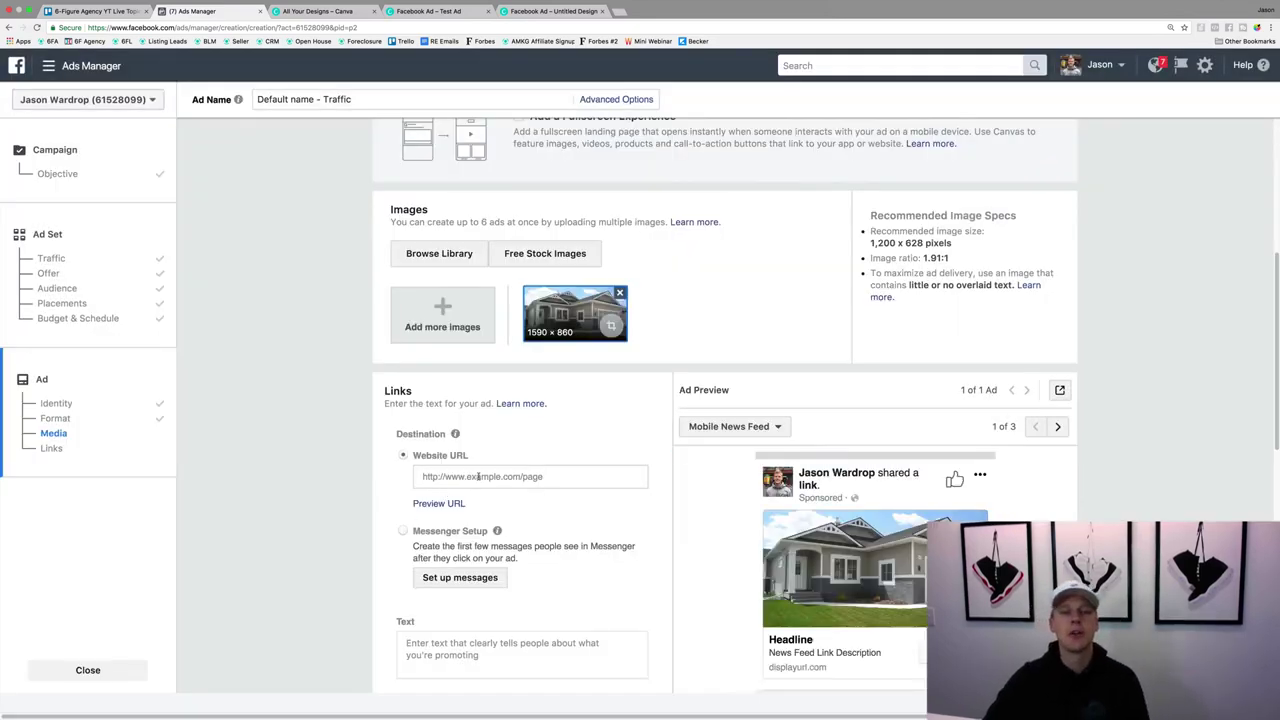
pyautogui.hotkey('ctrl', 't')
pyautogui.write('google.com')
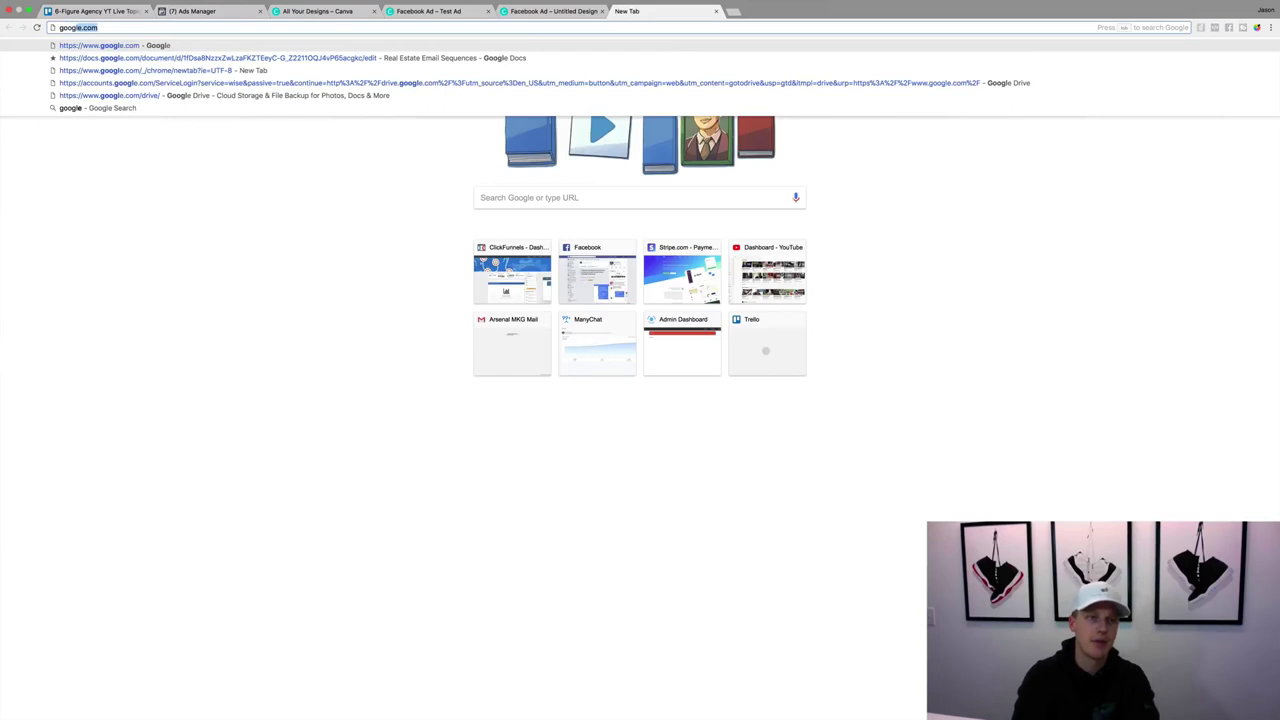
pyautogui.press('Return')
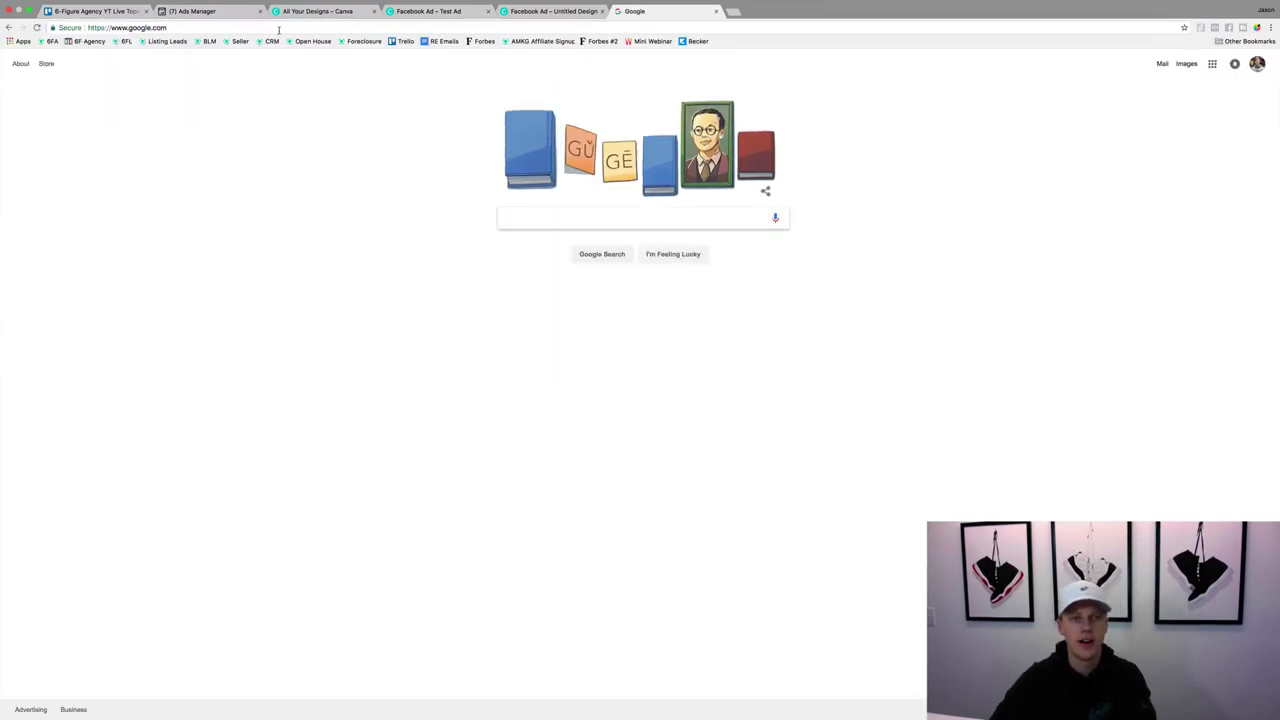
pyautogui.click(213, 25)
pyautogui.hotkey('ctrl', 'c')
pyautogui.click(195, 11)
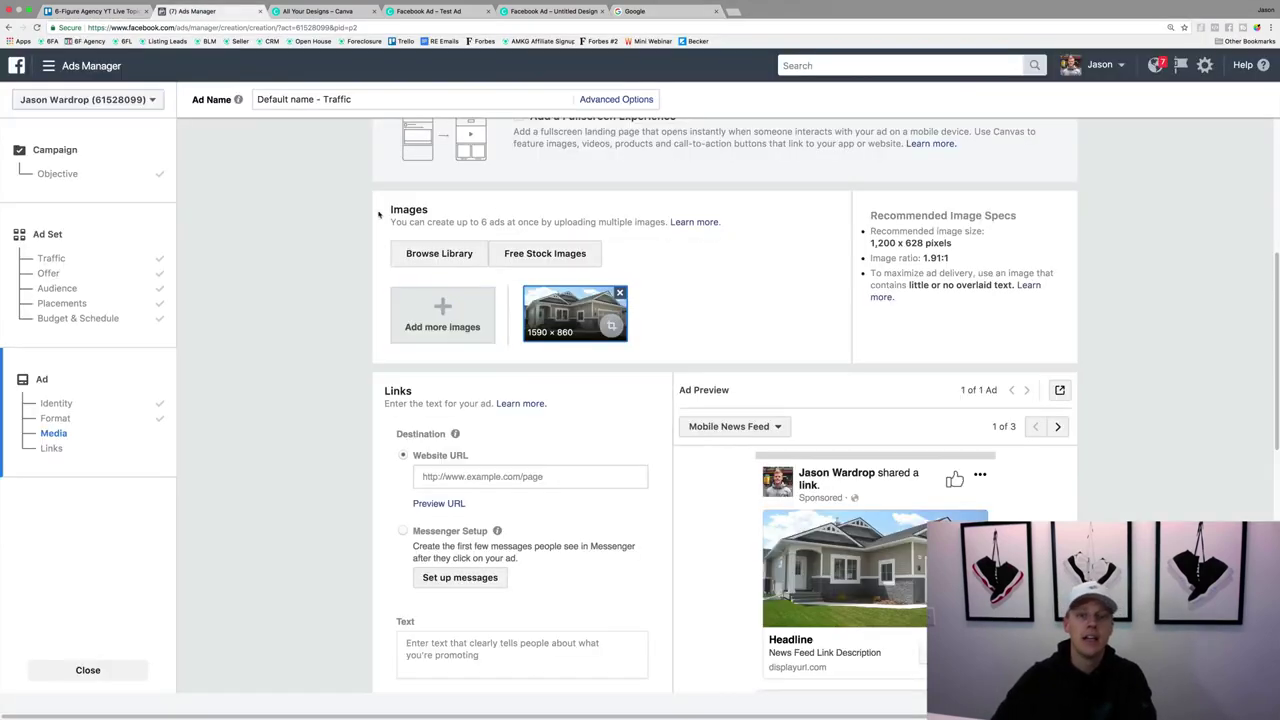
pyautogui.click(521, 474)
pyautogui.hotkey('ctrl', 'v')
pyautogui.click(354, 513)
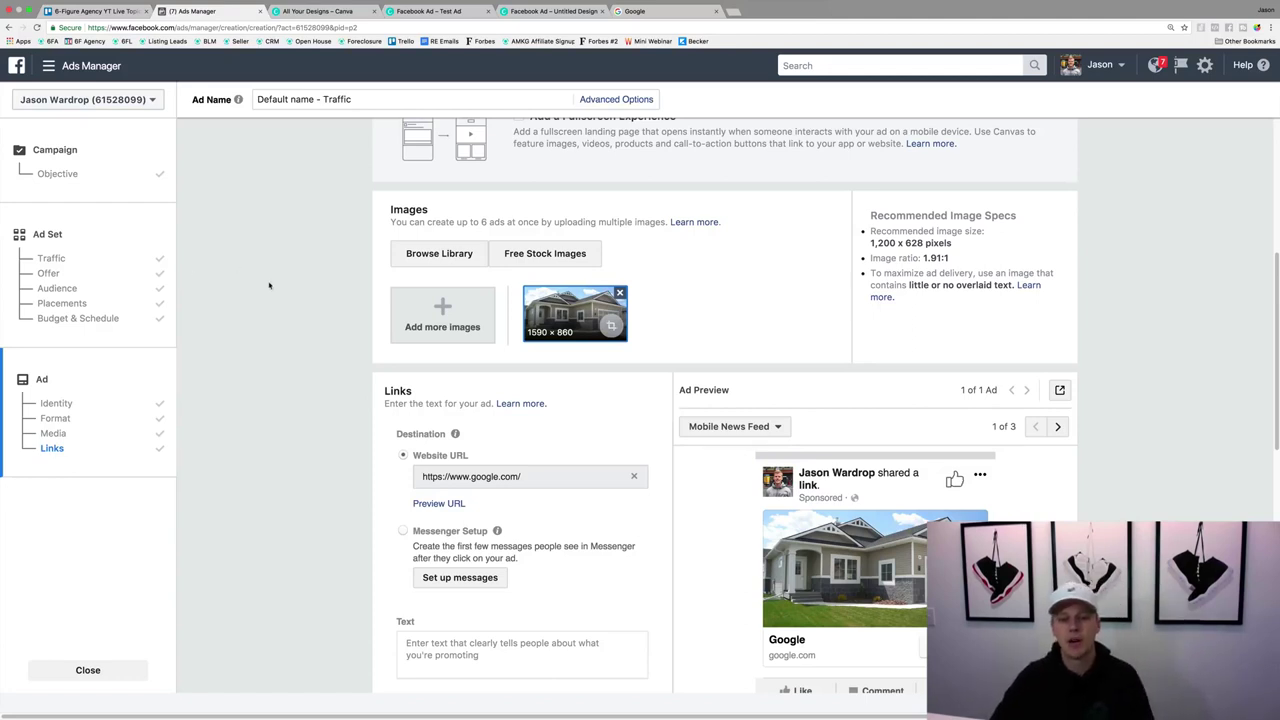
# Scroll down the Links section to check the Google headline and house photo preview
pyautogui.scroll(-3, 380, 387)
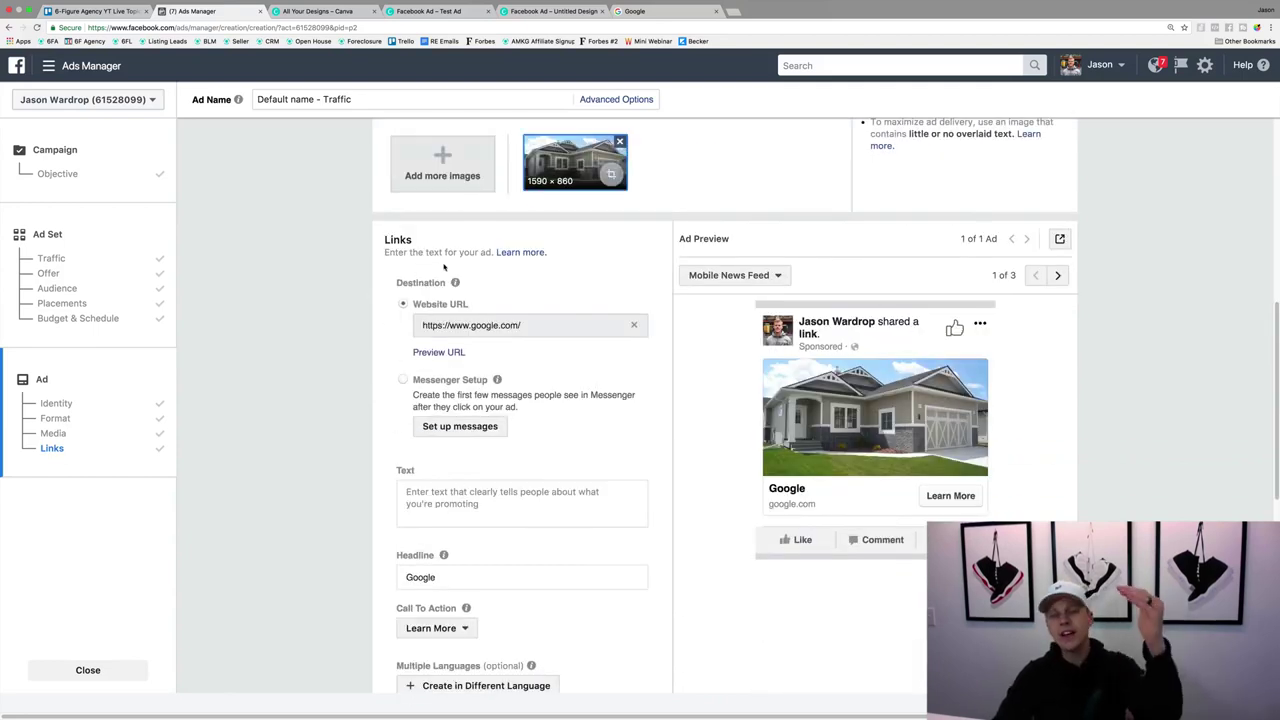
pyautogui.scroll(-1, 456, 285)
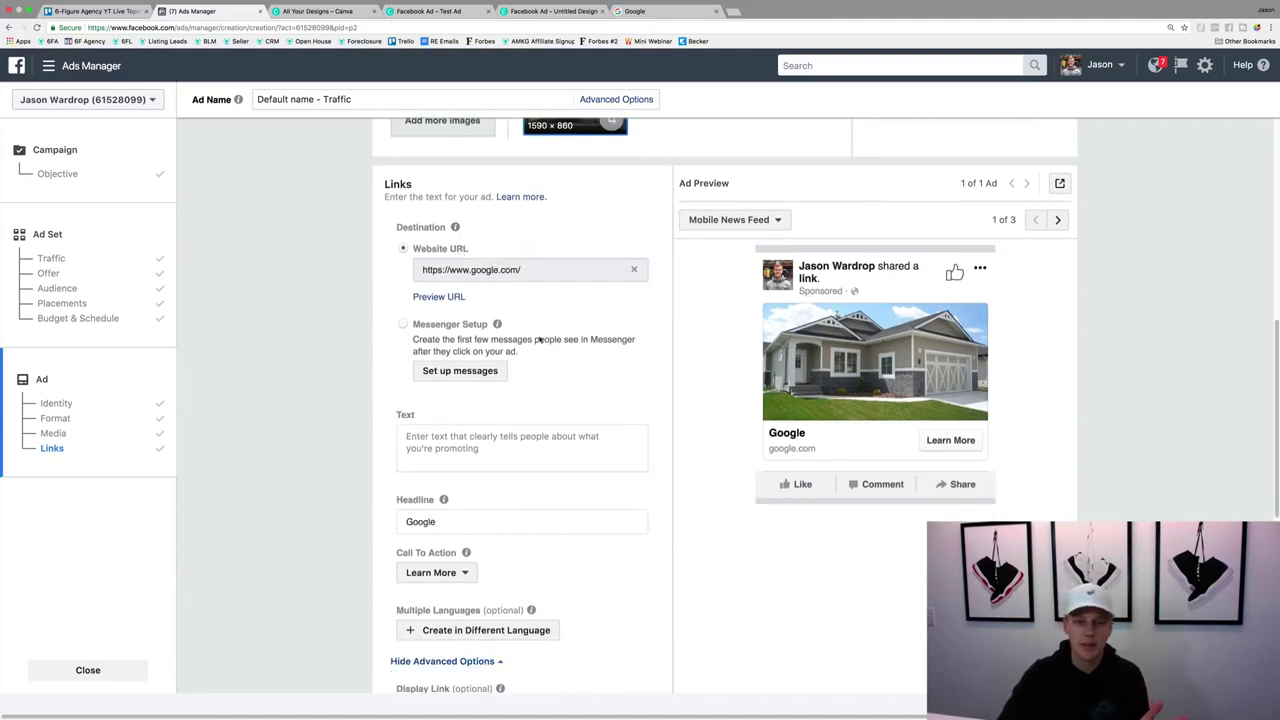
# Enter 'Test text copy' as the ad's primary text, then select it all
pyautogui.click(504, 441)
pyautogui.write('T')
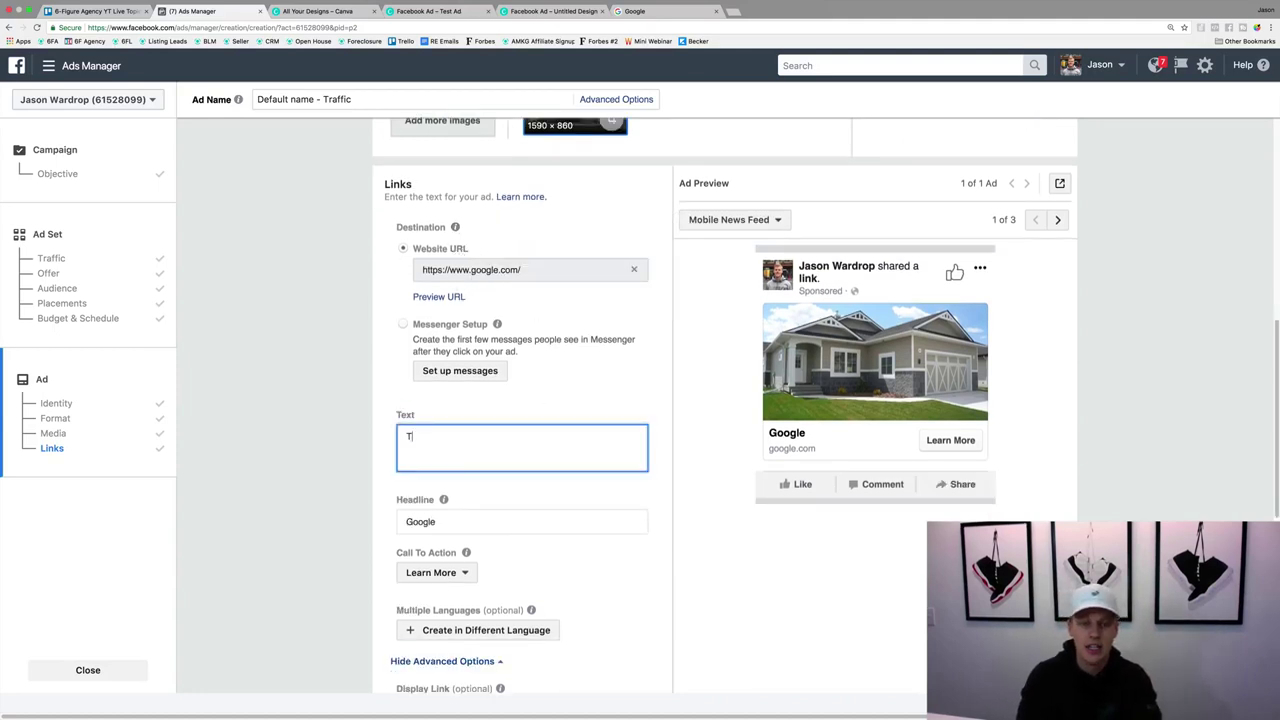
pyautogui.write('est text')
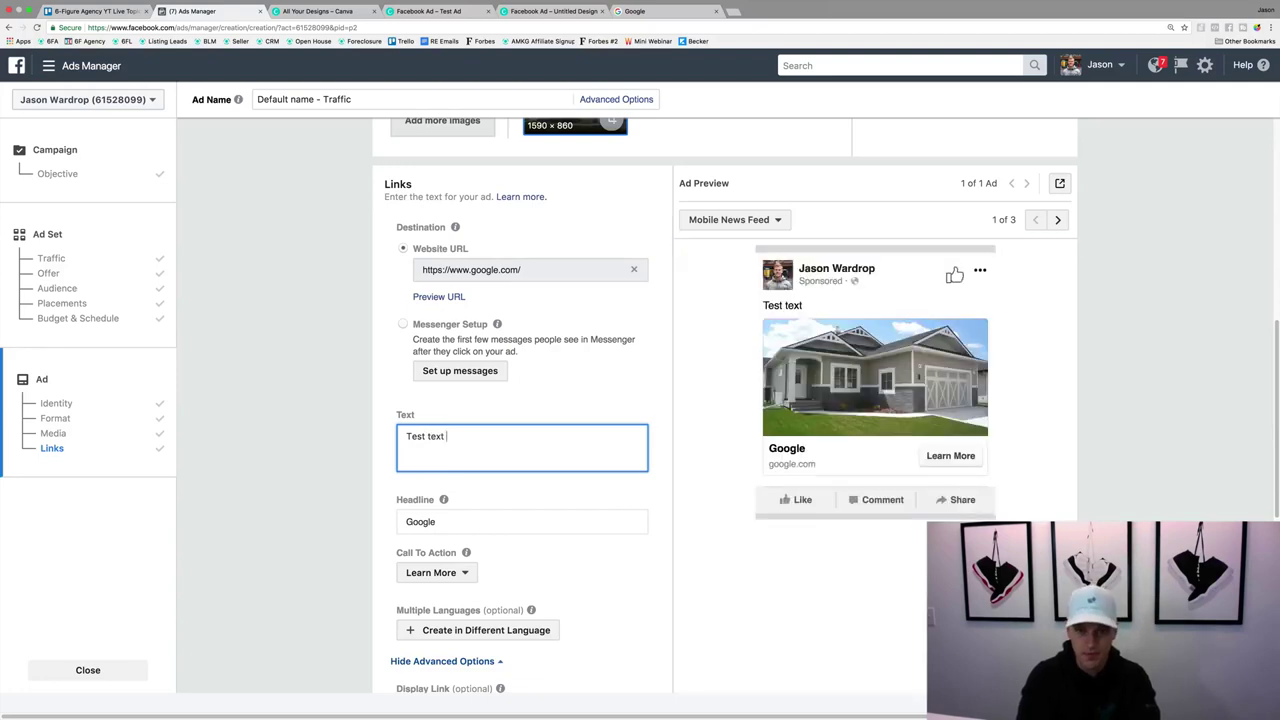
pyautogui.write(' copy')
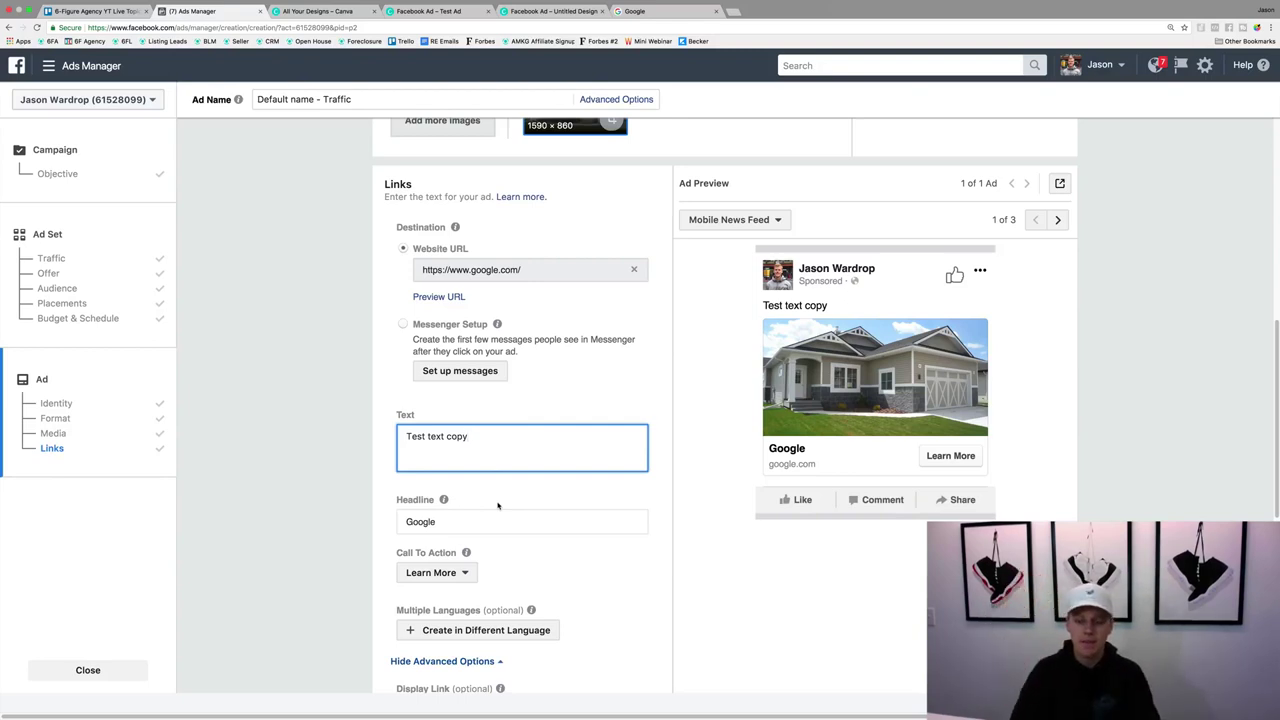
pyautogui.press('super+a')
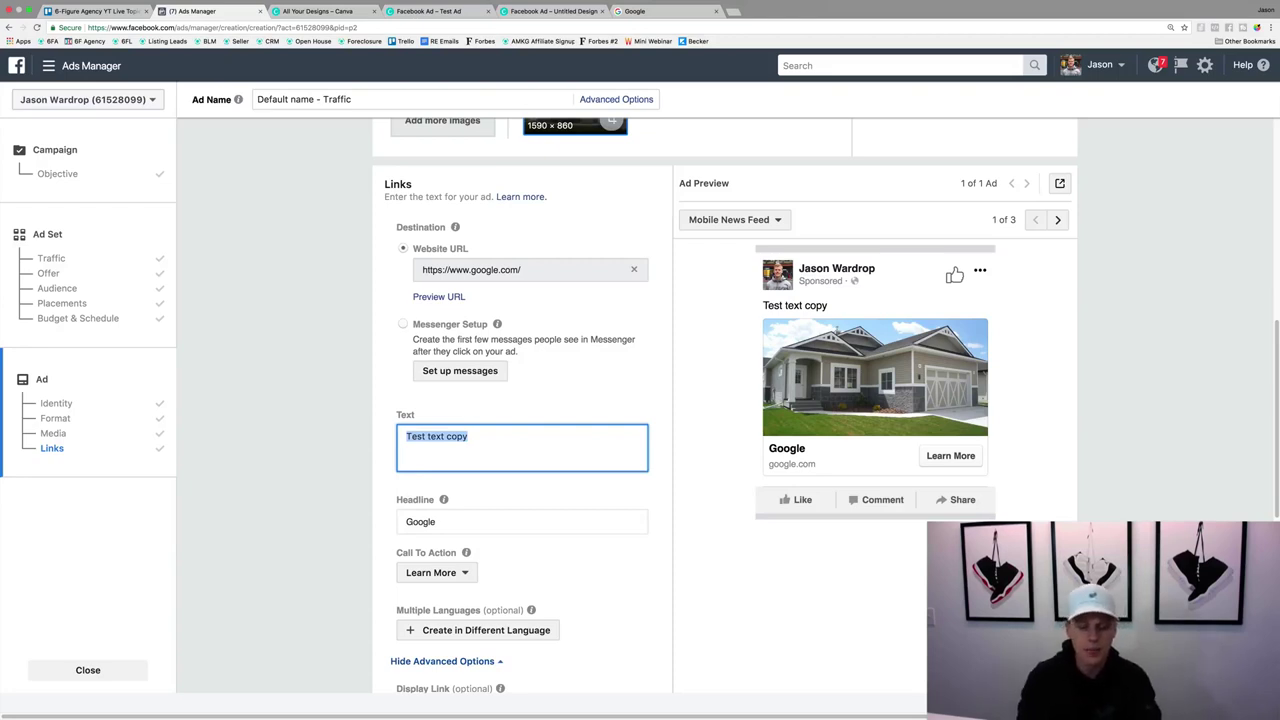
# Write 'Orlando Homeowners!' followed by 'Are you looking to sell your home in the next 3-6 months?'
pyautogui.write('Orlando Homes')
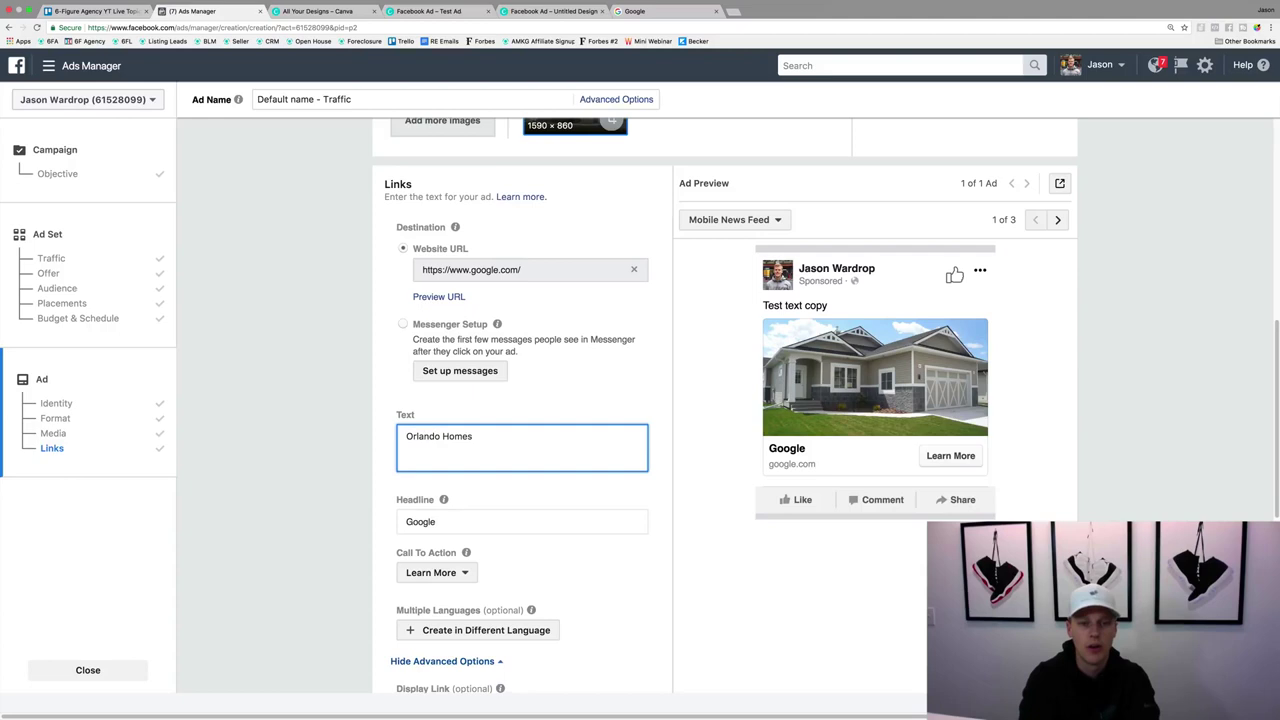
pyautogui.press('BackSpace')
pyautogui.write('owners!')
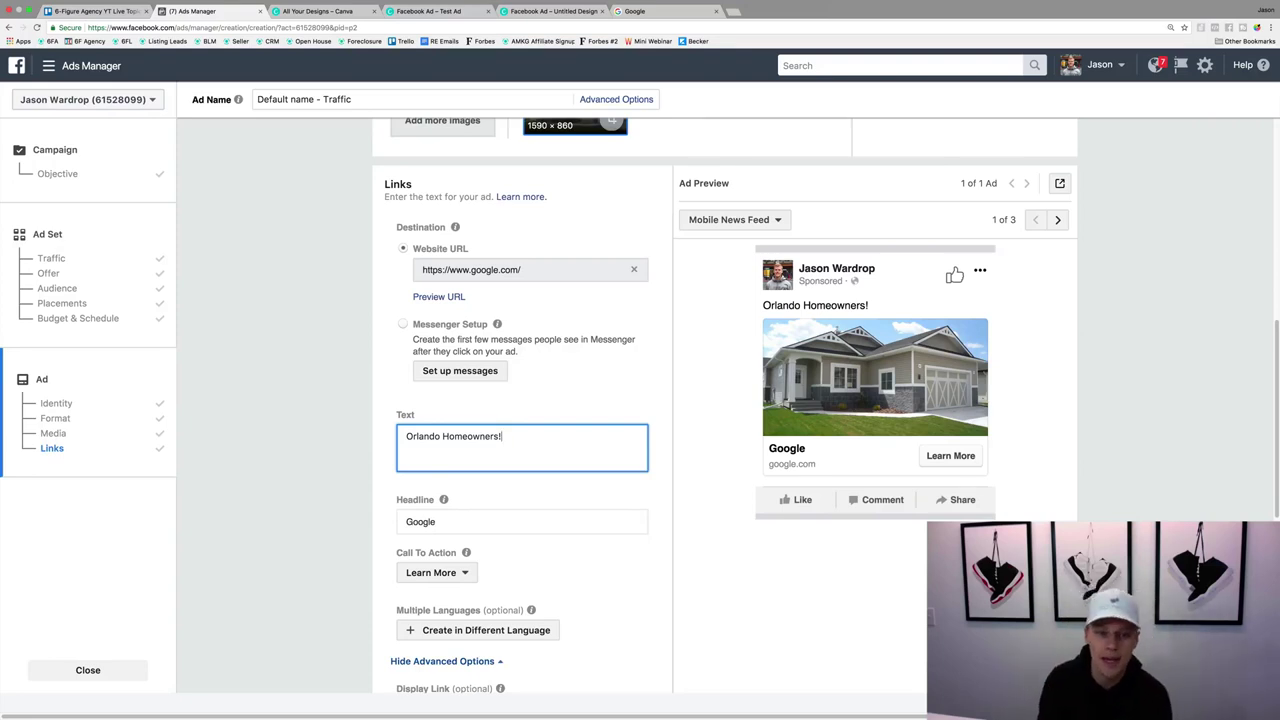
pyautogui.press('Return')
pyautogui.press('Return')
pyautogui.write('A')
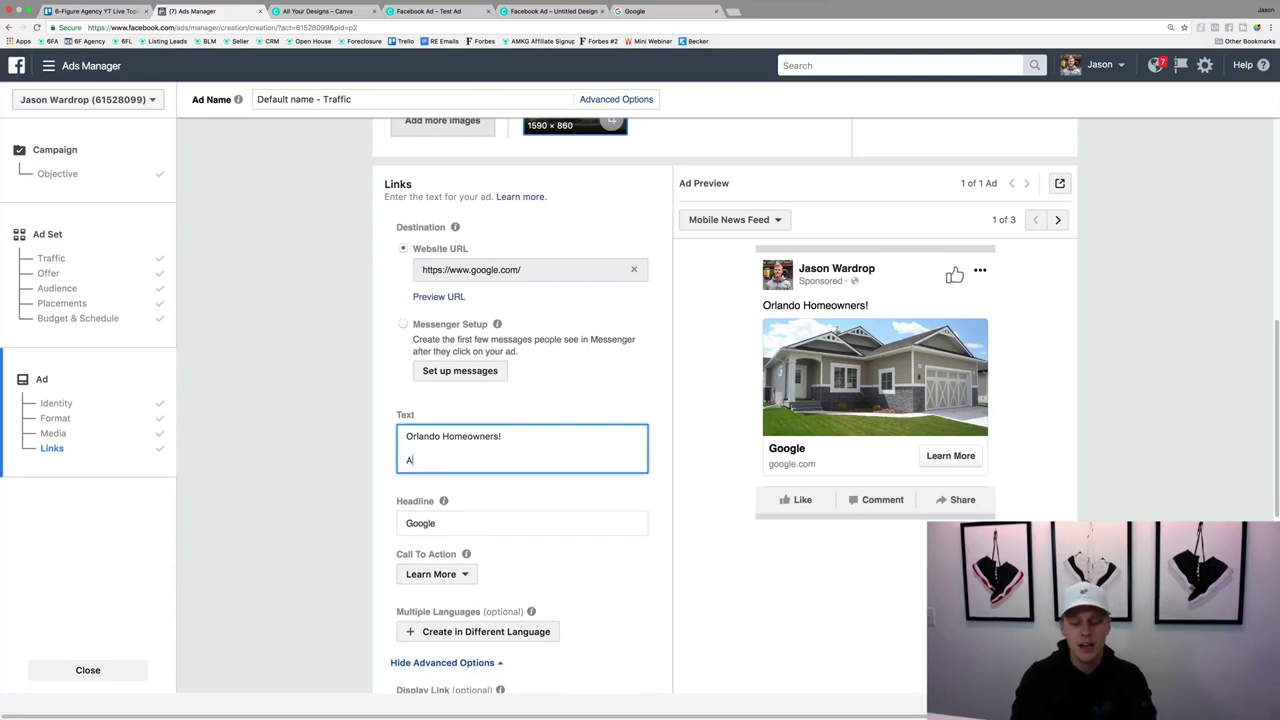
pyautogui.write('re you looking to')
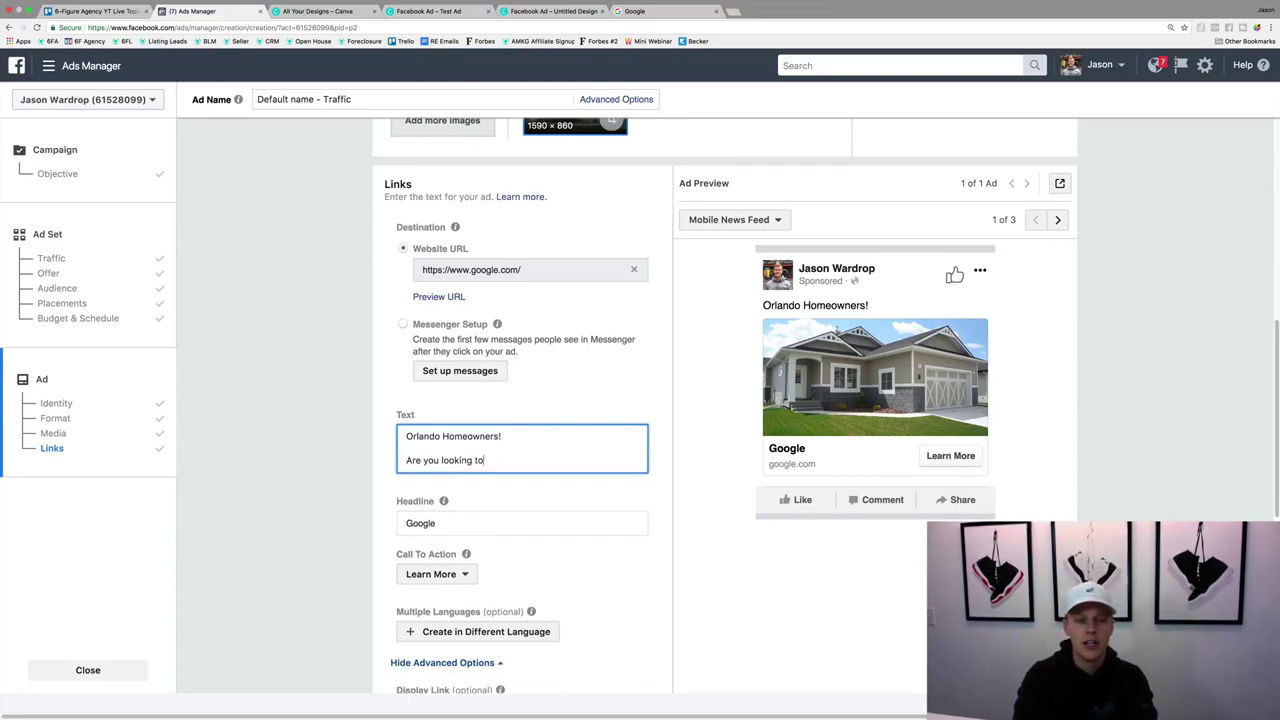
pyautogui.write(' sell your home in ')
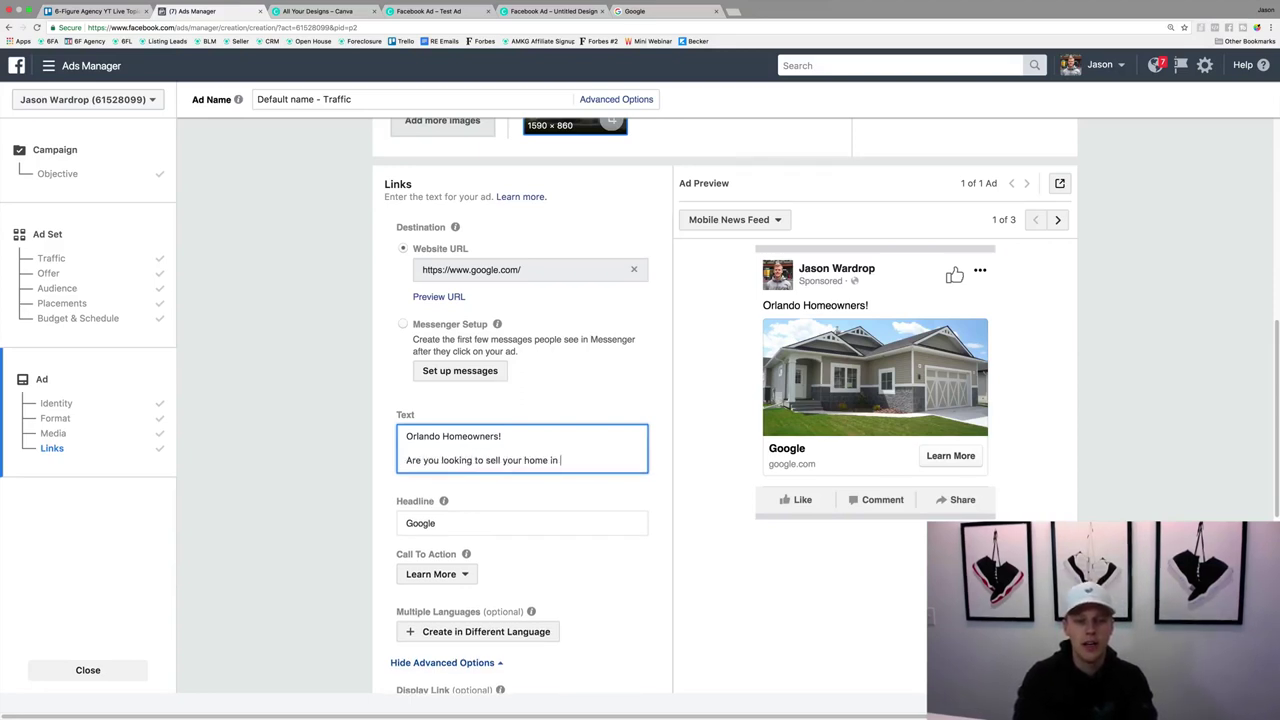
pyautogui.write('the next 3')
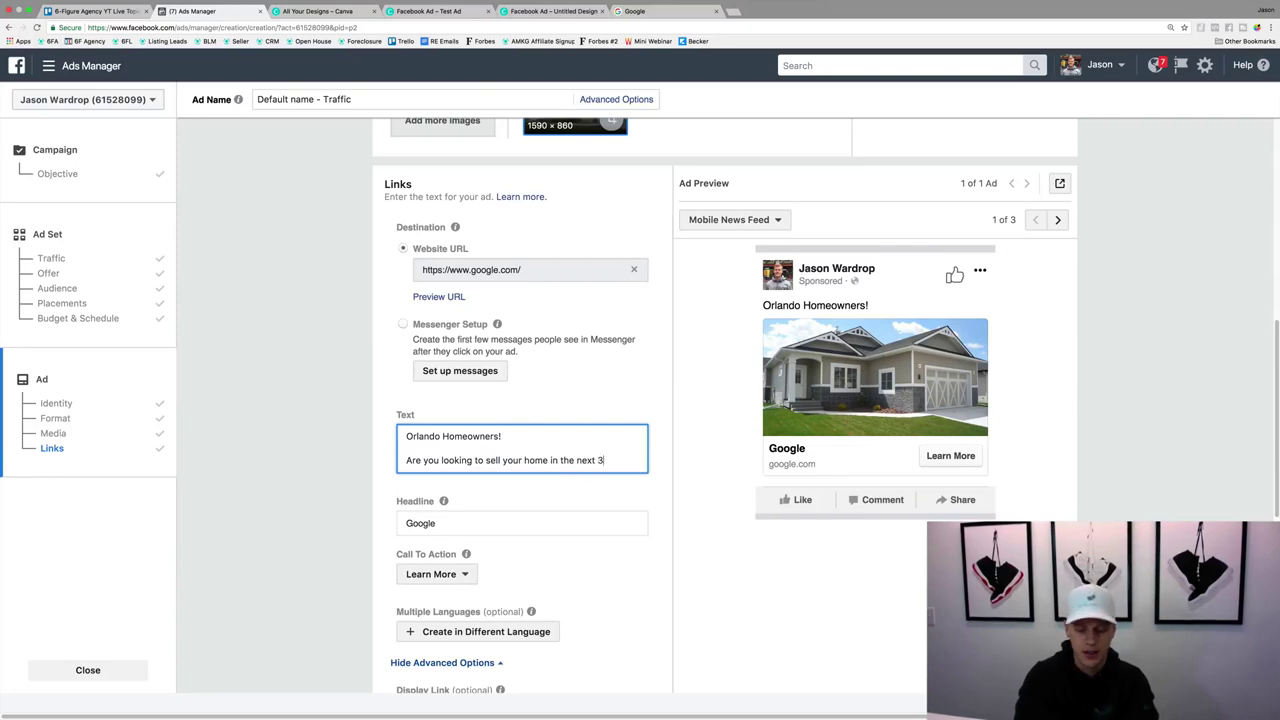
pyautogui.write('-6 months?')
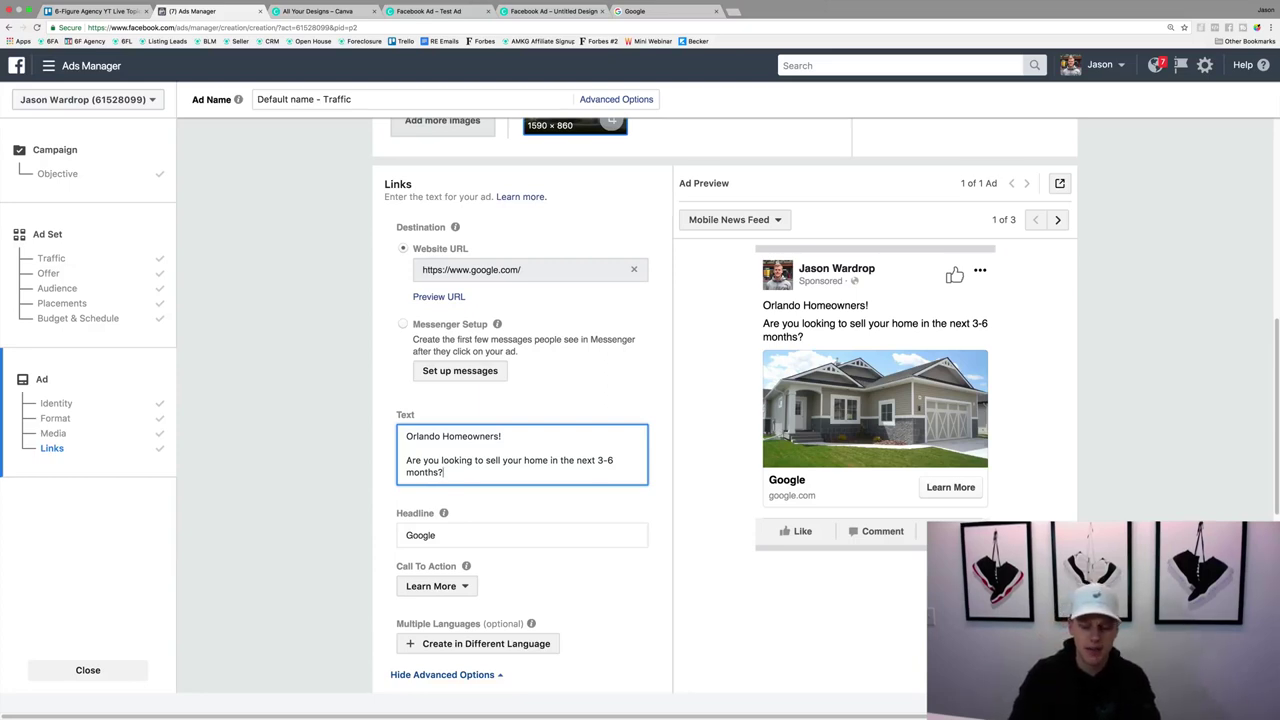
pyautogui.press('Return')
pyautogui.press('Return')
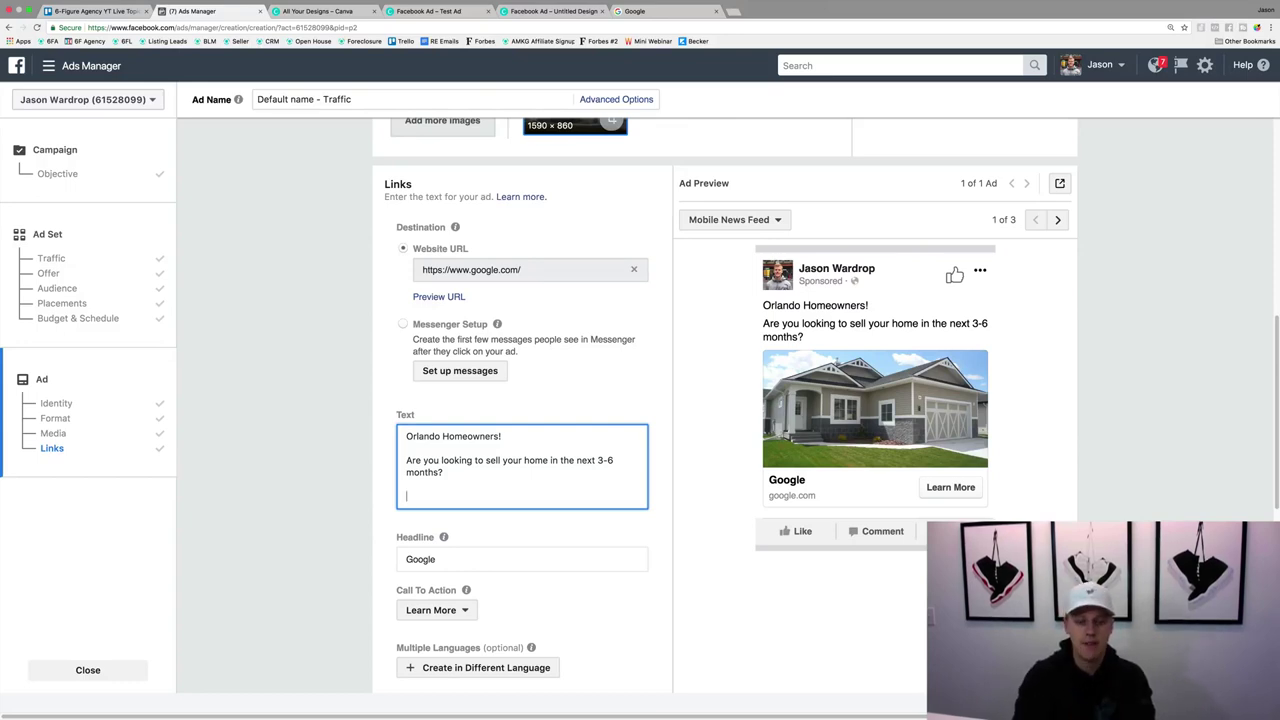
# Add the family-of-3 dream-home paragraph for the [BLANK] area, then 'Full Details Click Here: LINK'
pyautogui.write('I have a family of ')
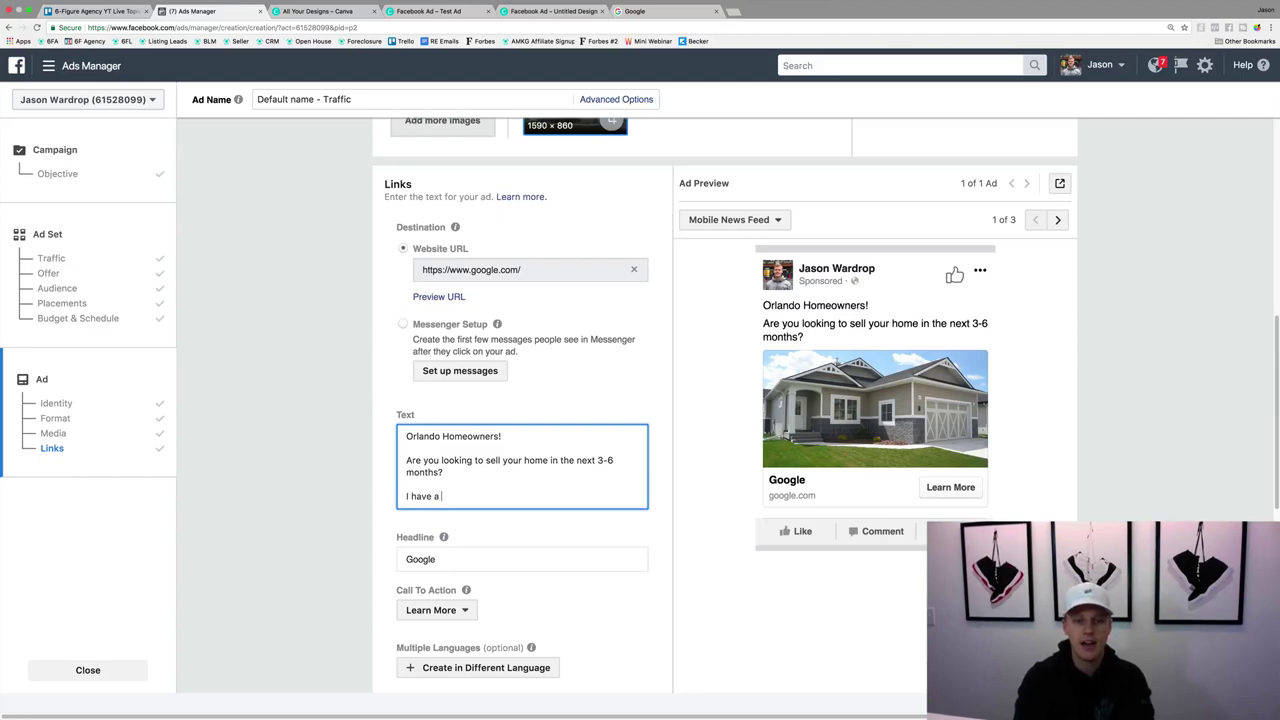
pyautogui.write('3 looking to purc')
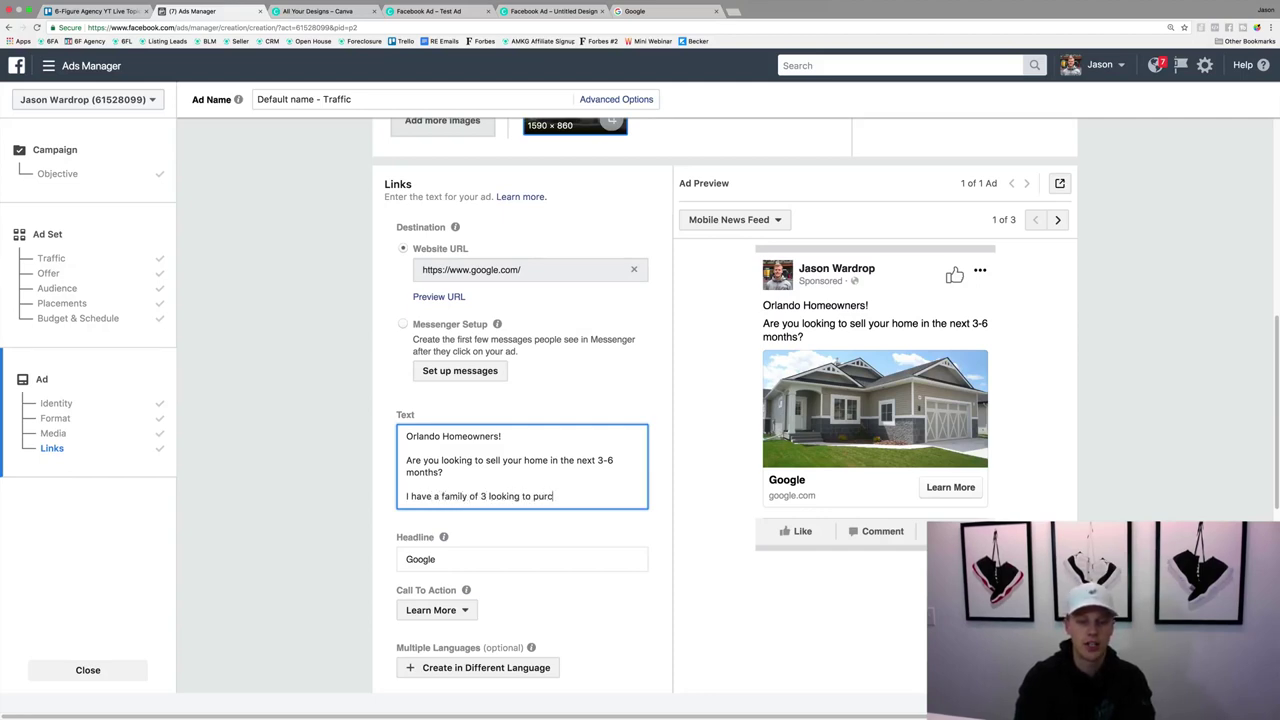
pyautogui.write('hase a home in the')
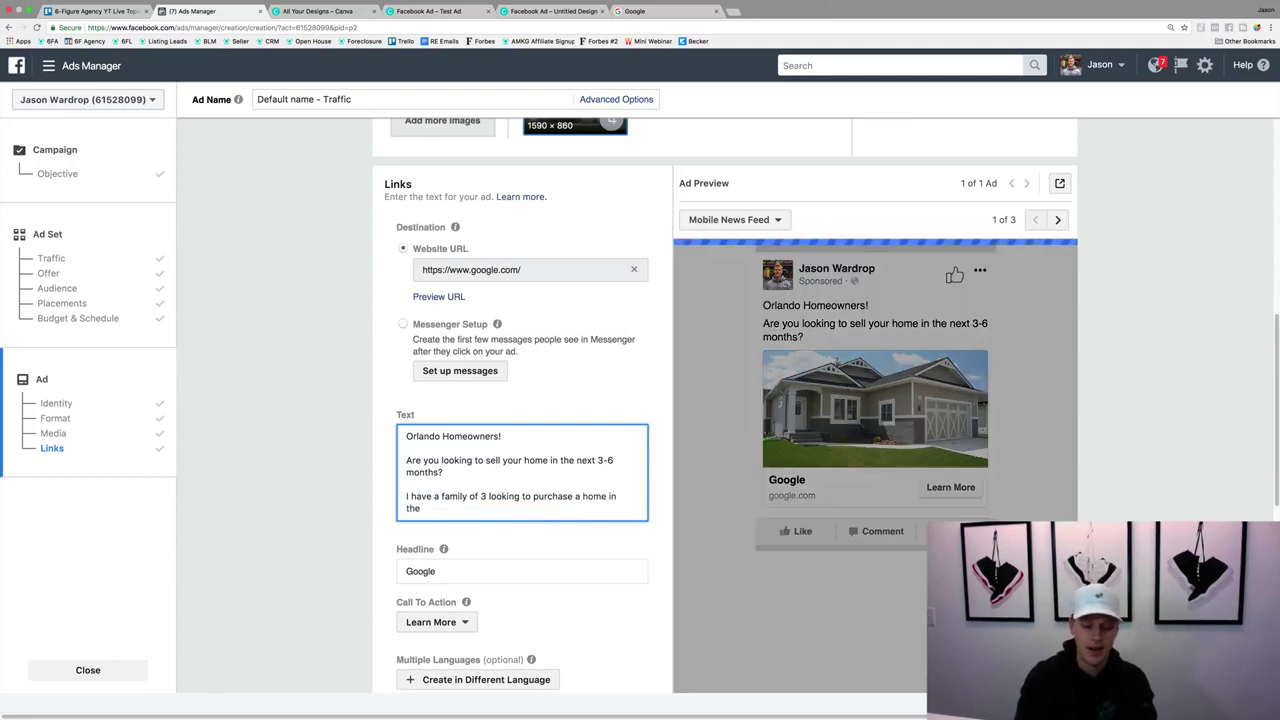
pyautogui.write(' [BLANK')
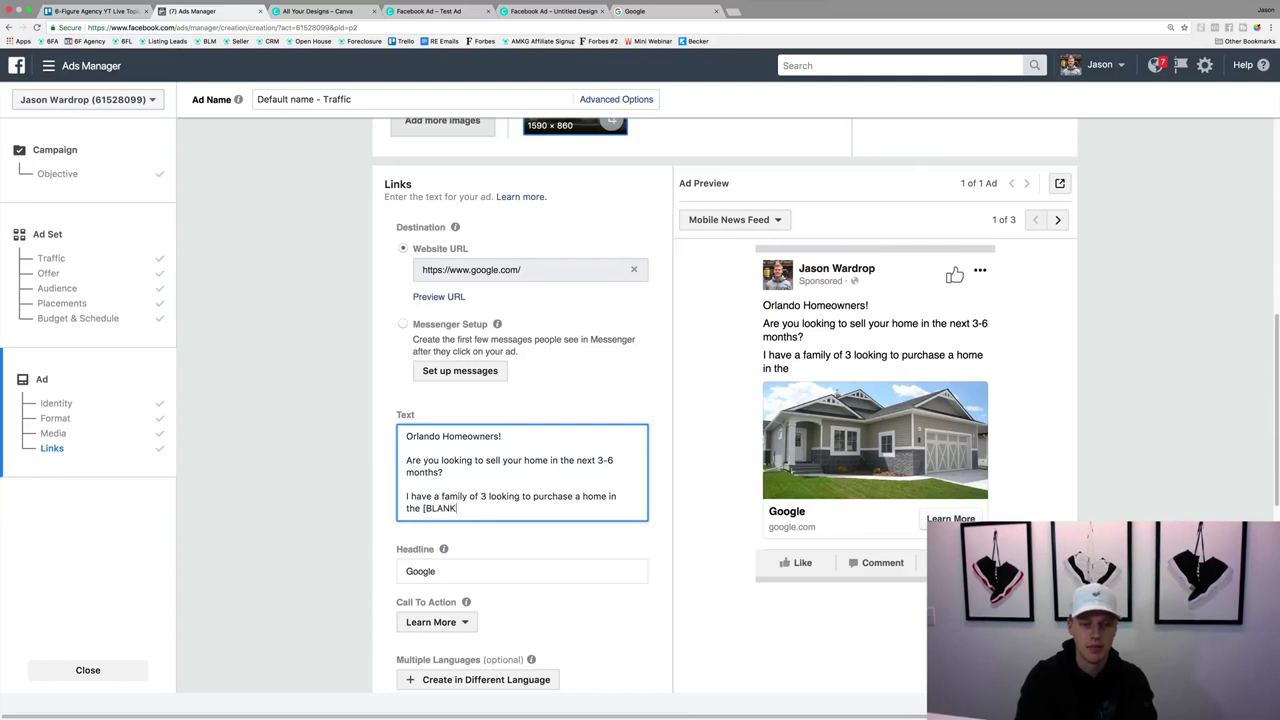
pyautogui.write('] area')
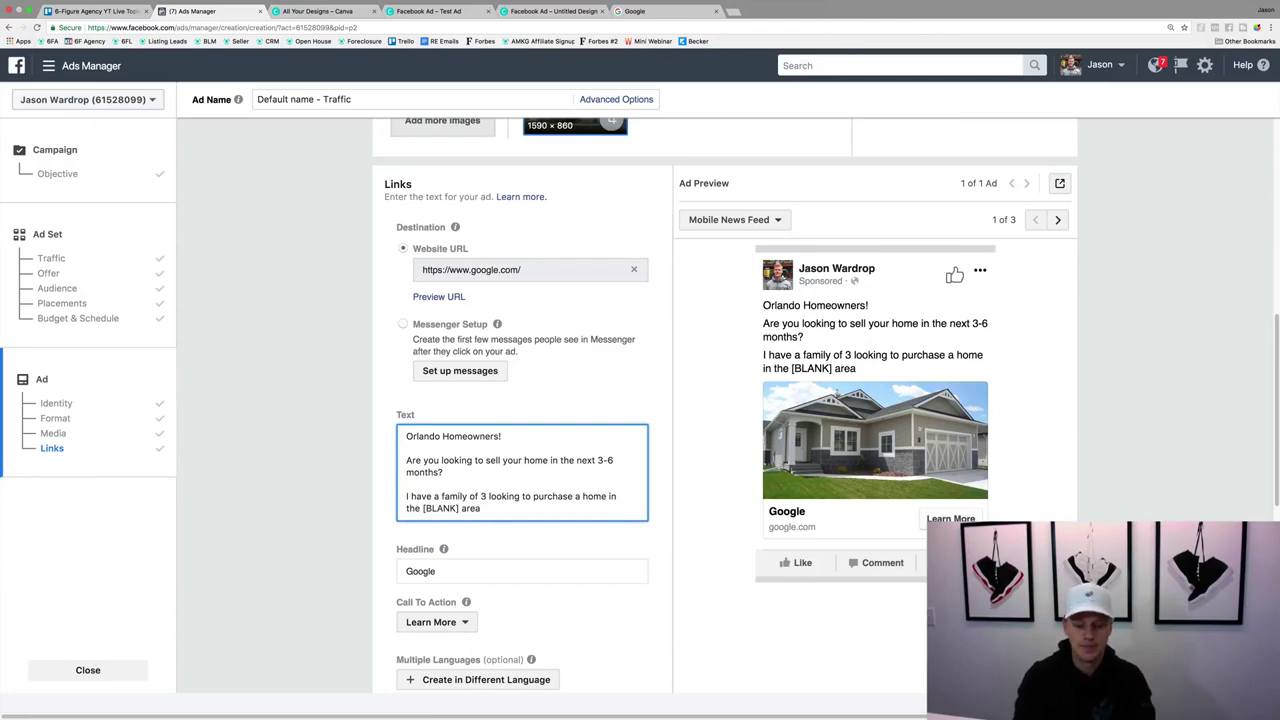
pyautogui.write('who is')
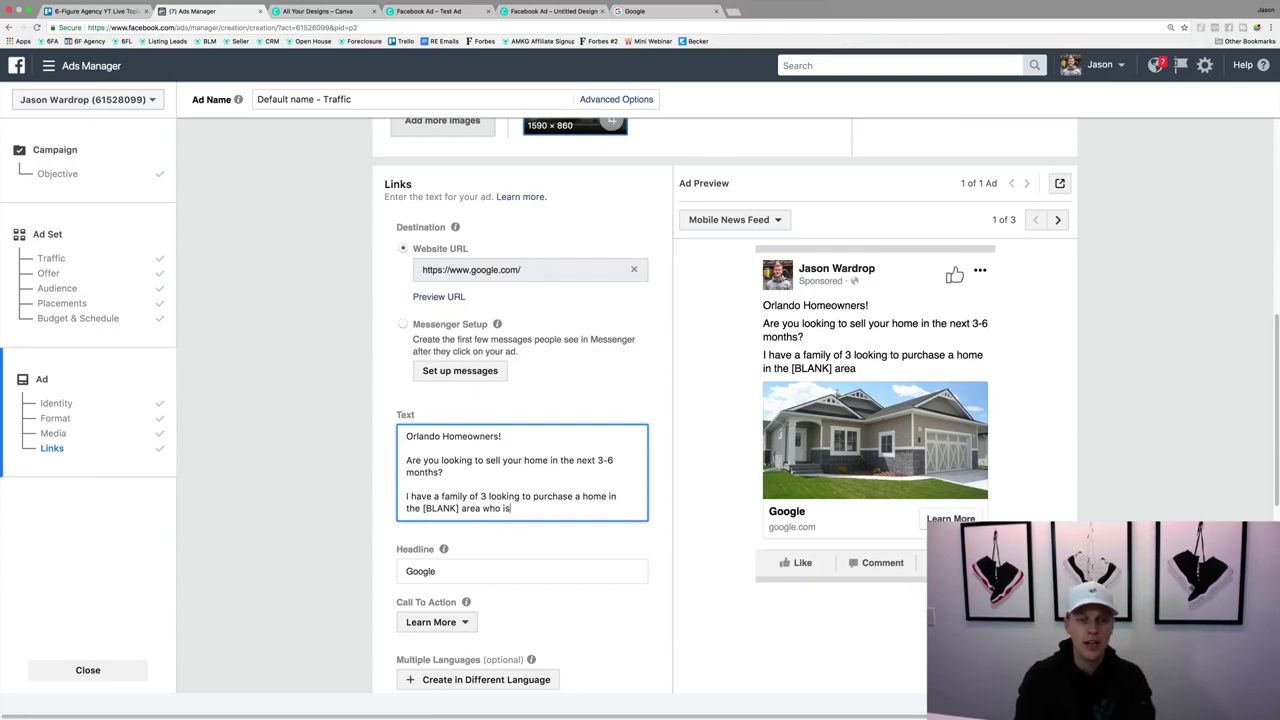
pyautogui.write(' hoping to pur')
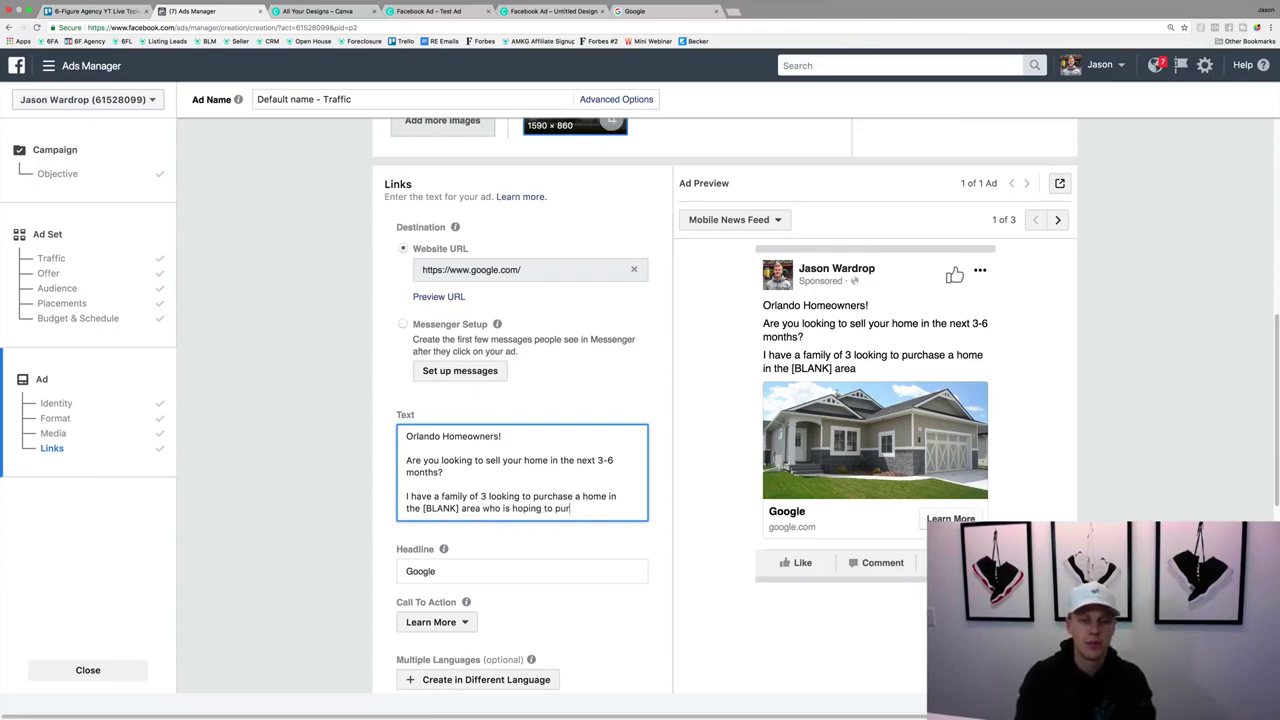
pyautogui.write('chase their dr')
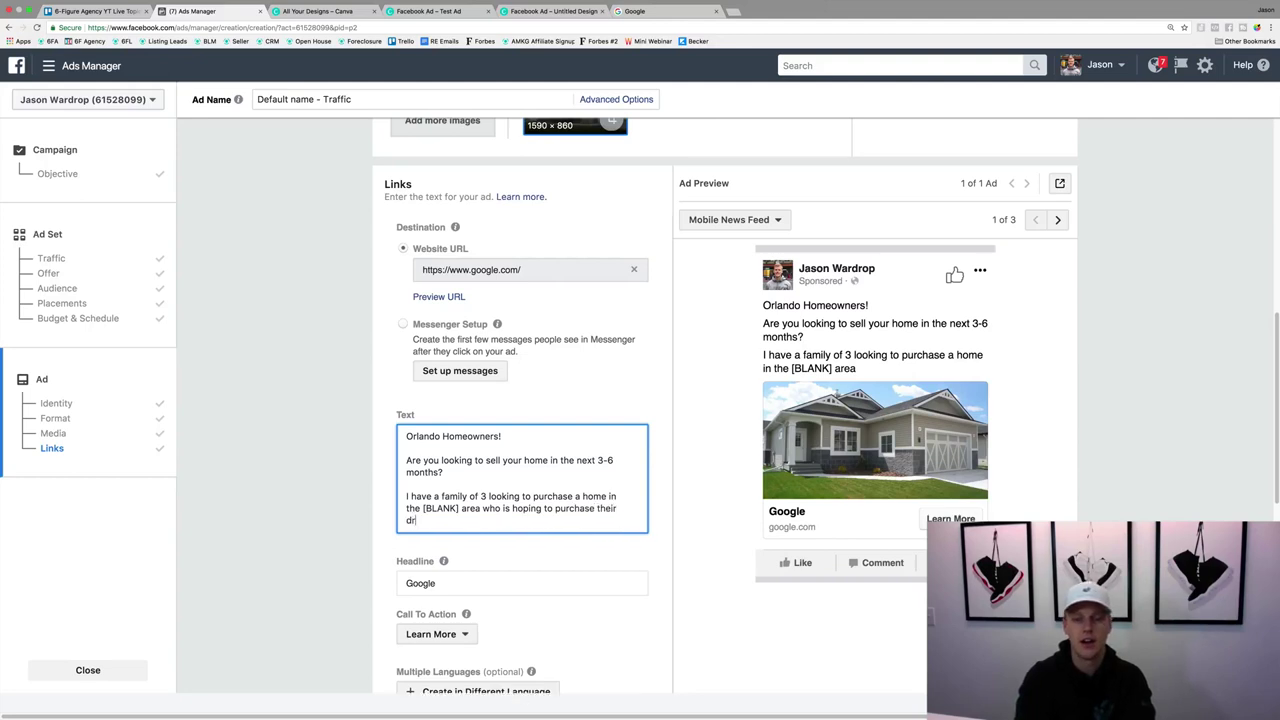
pyautogui.write('eam home wit')
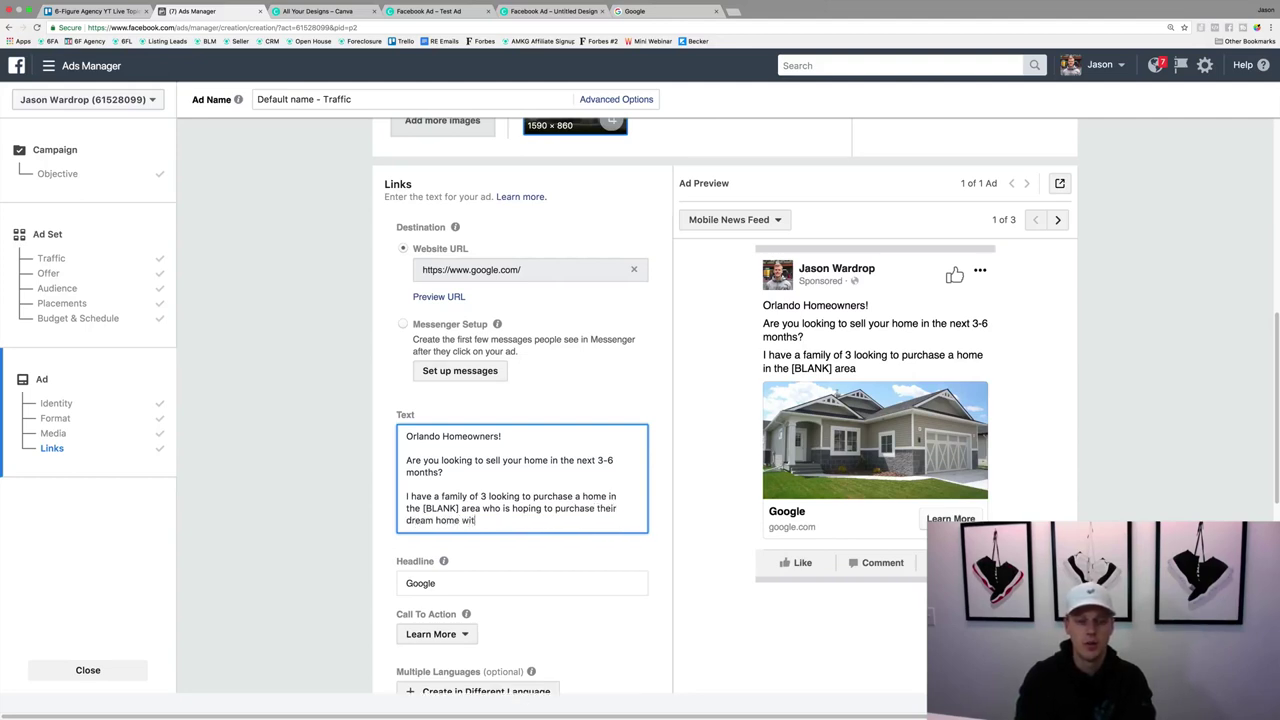
pyautogui.write('hin the next fe')
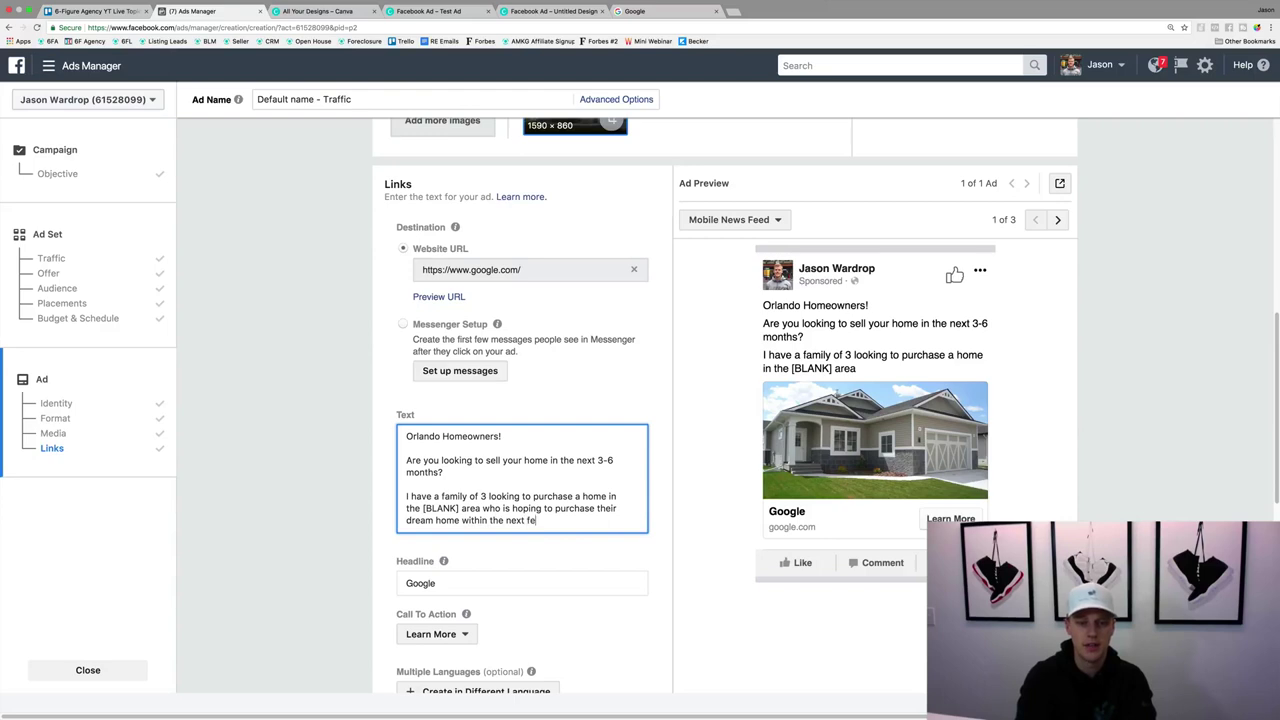
pyautogui.write('w months.')
pyautogui.press('Return')
pyautogui.press('Return')
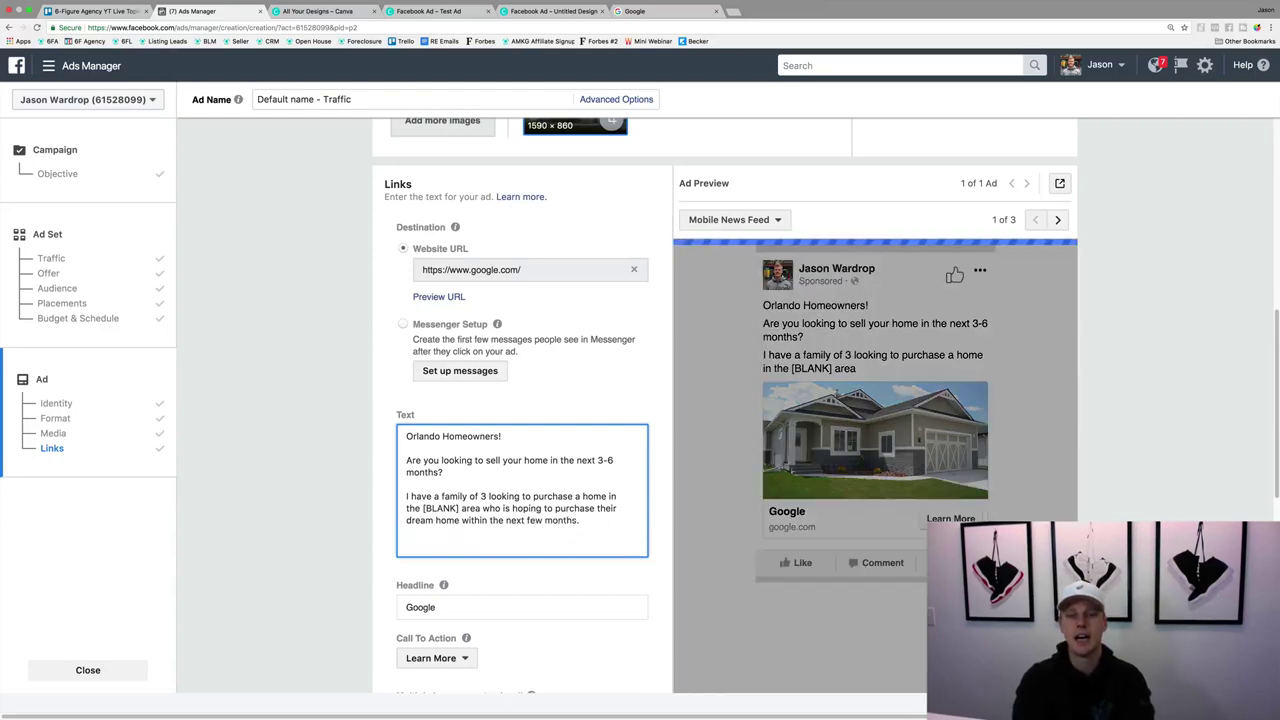
pyautogui.write('Full Detai')
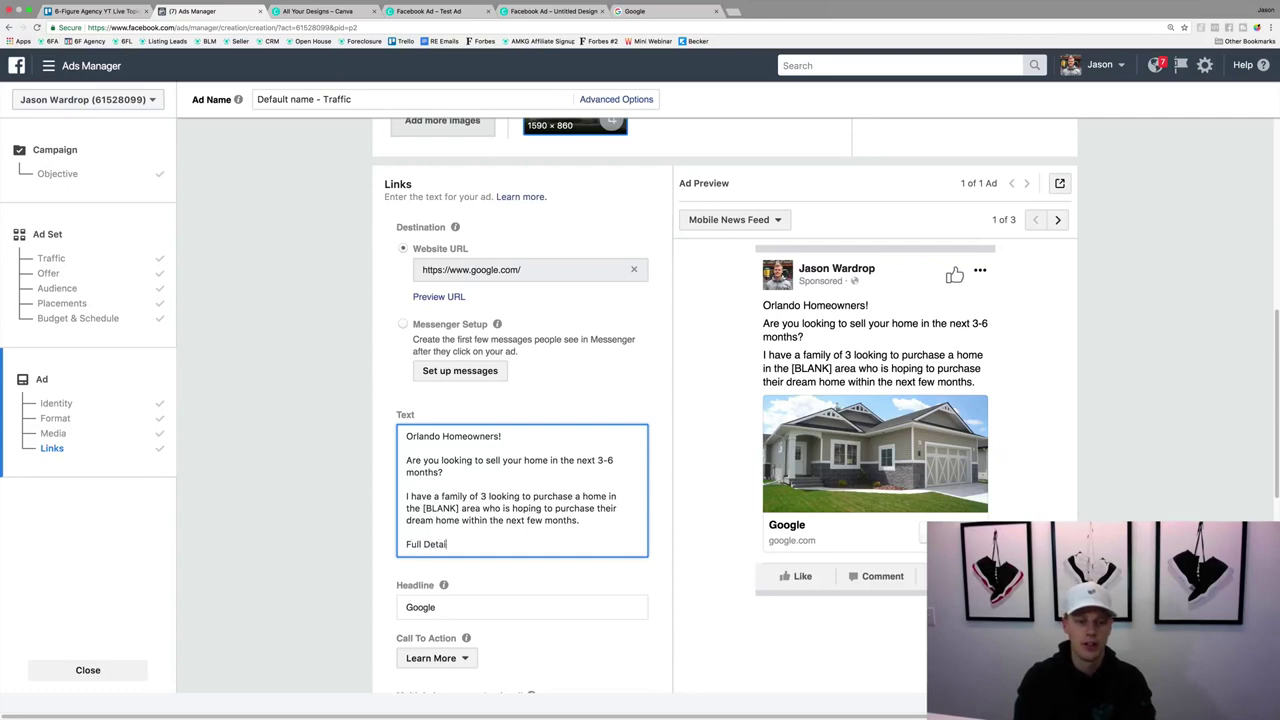
pyautogui.write('ls Click Here')
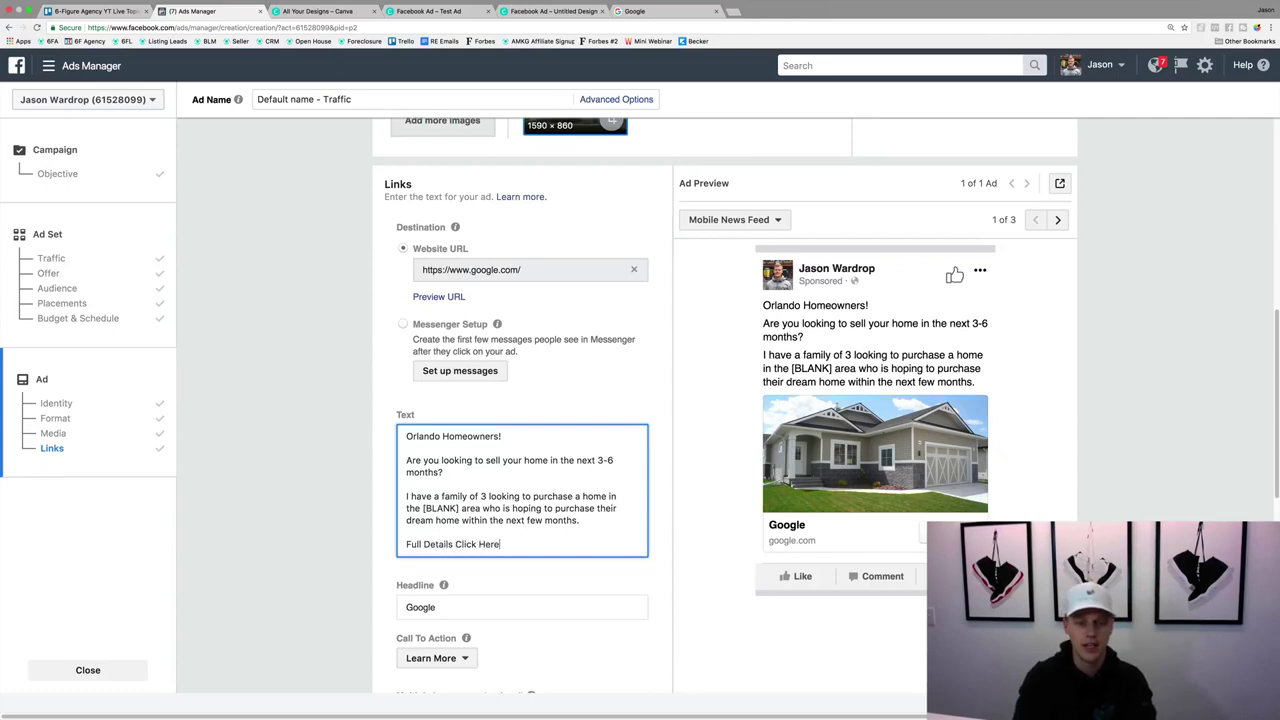
pyautogui.write(': LINK')
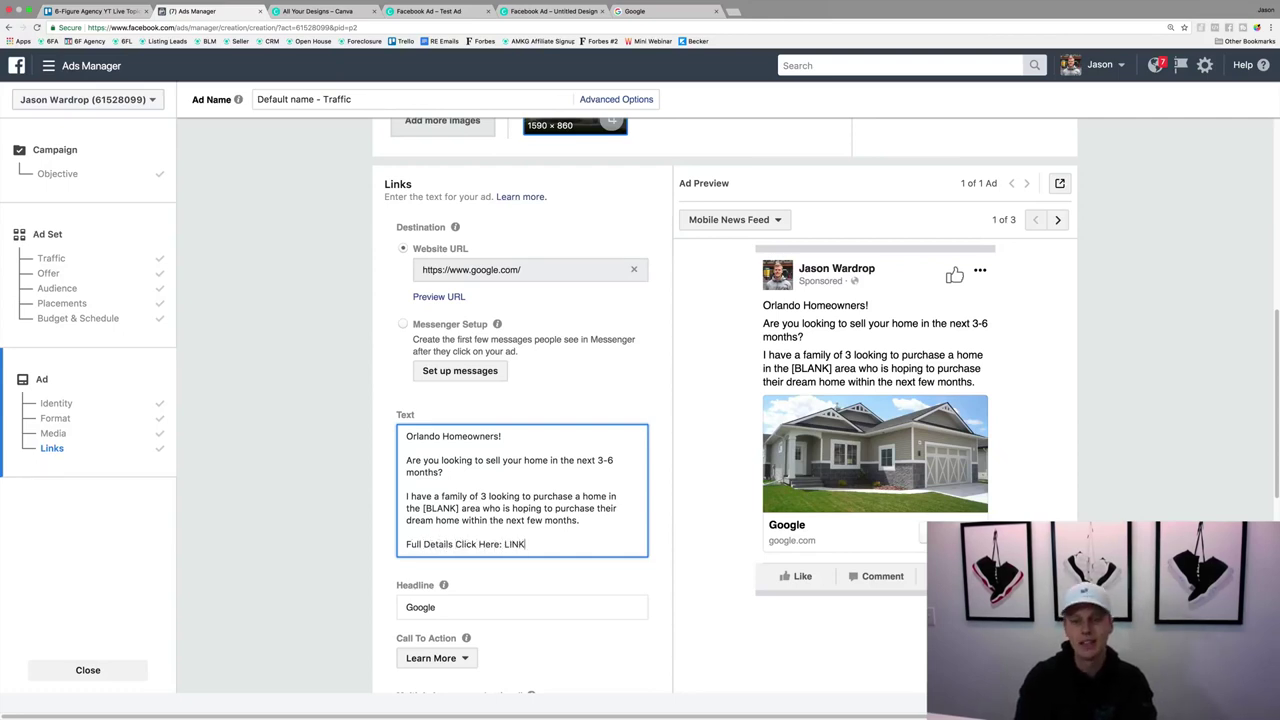
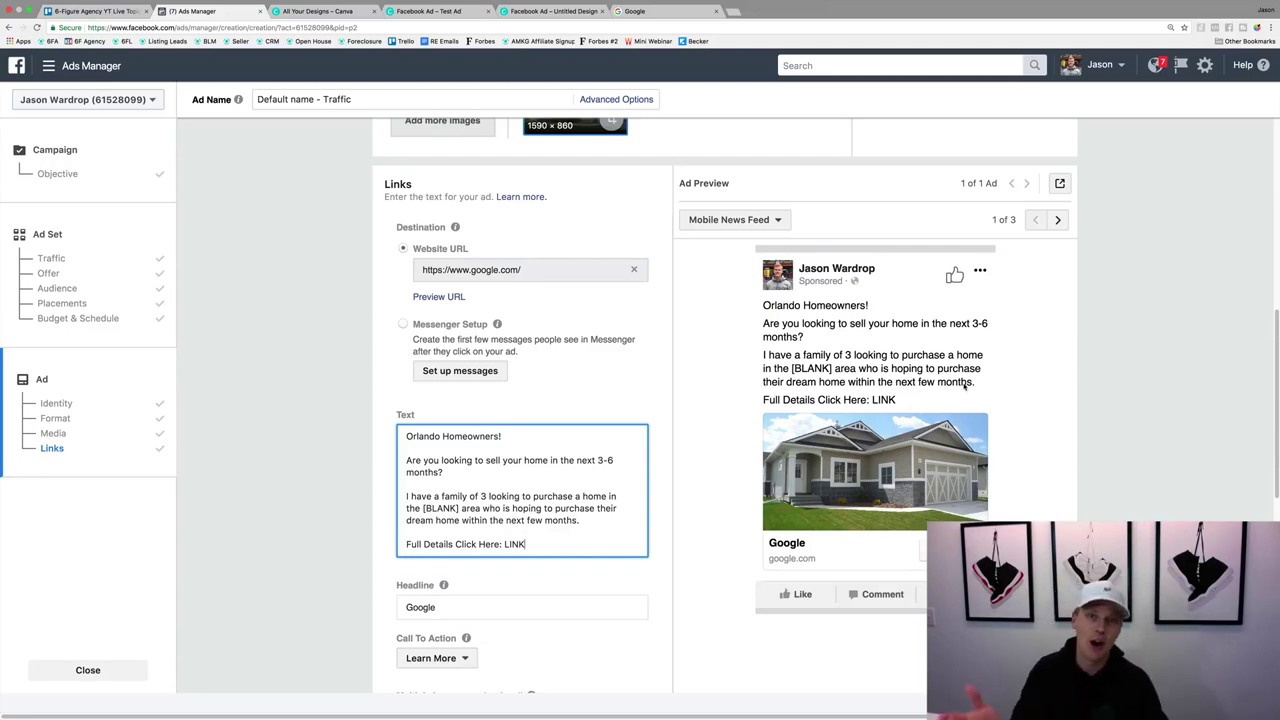
# Replace the headline 'Google' with 'Are you looking to sell your home?'
pyautogui.scroll(-2, 631, 407)
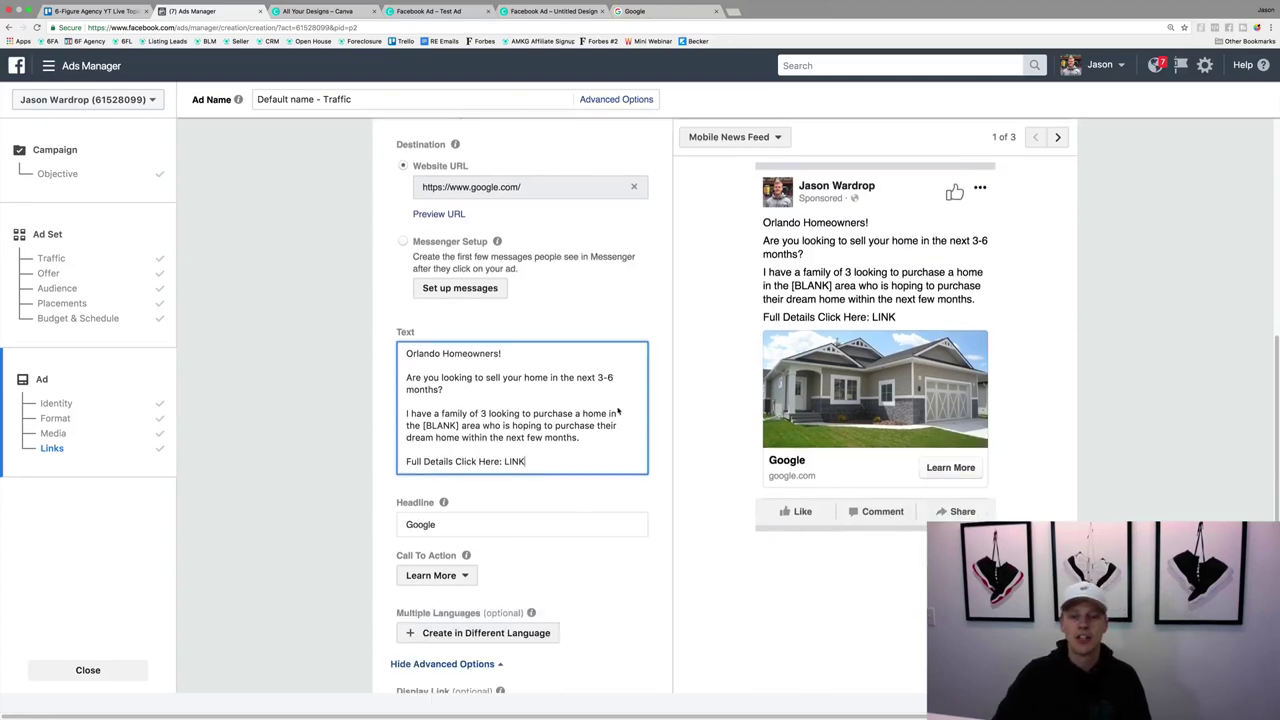
pyautogui.click(506, 522)
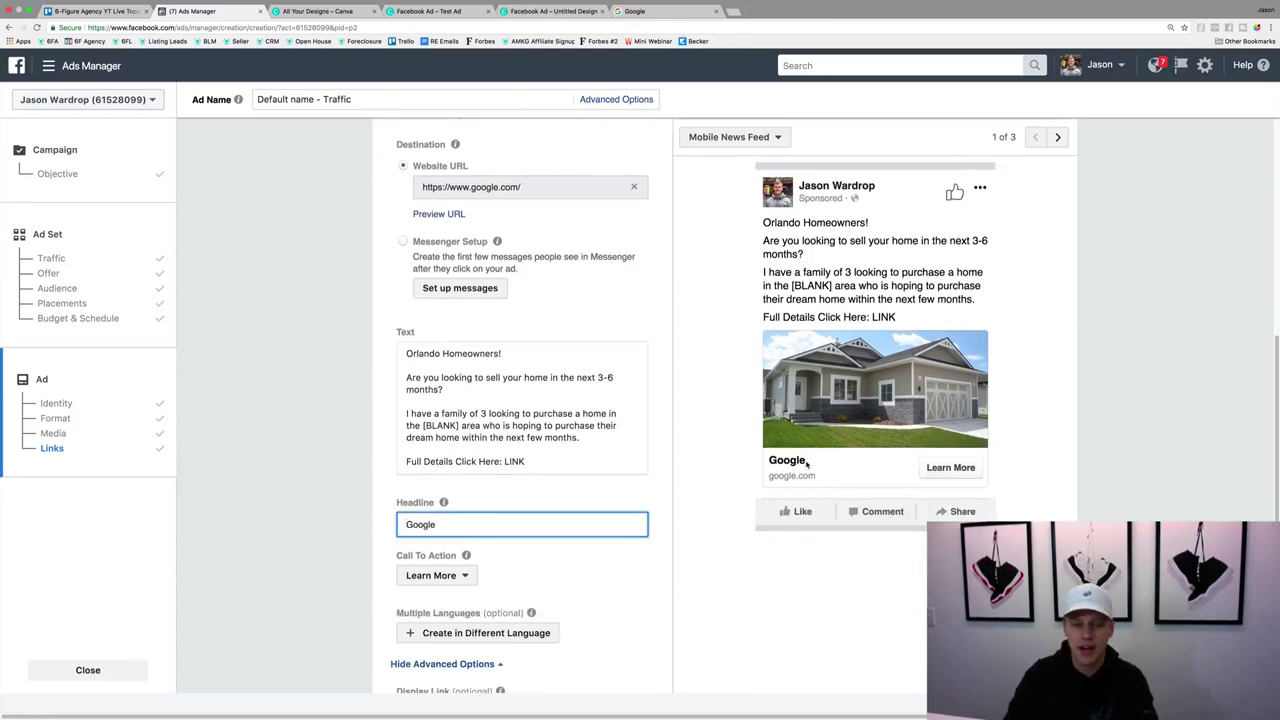
pyautogui.press('super+a')
pyautogui.write('Are you look')
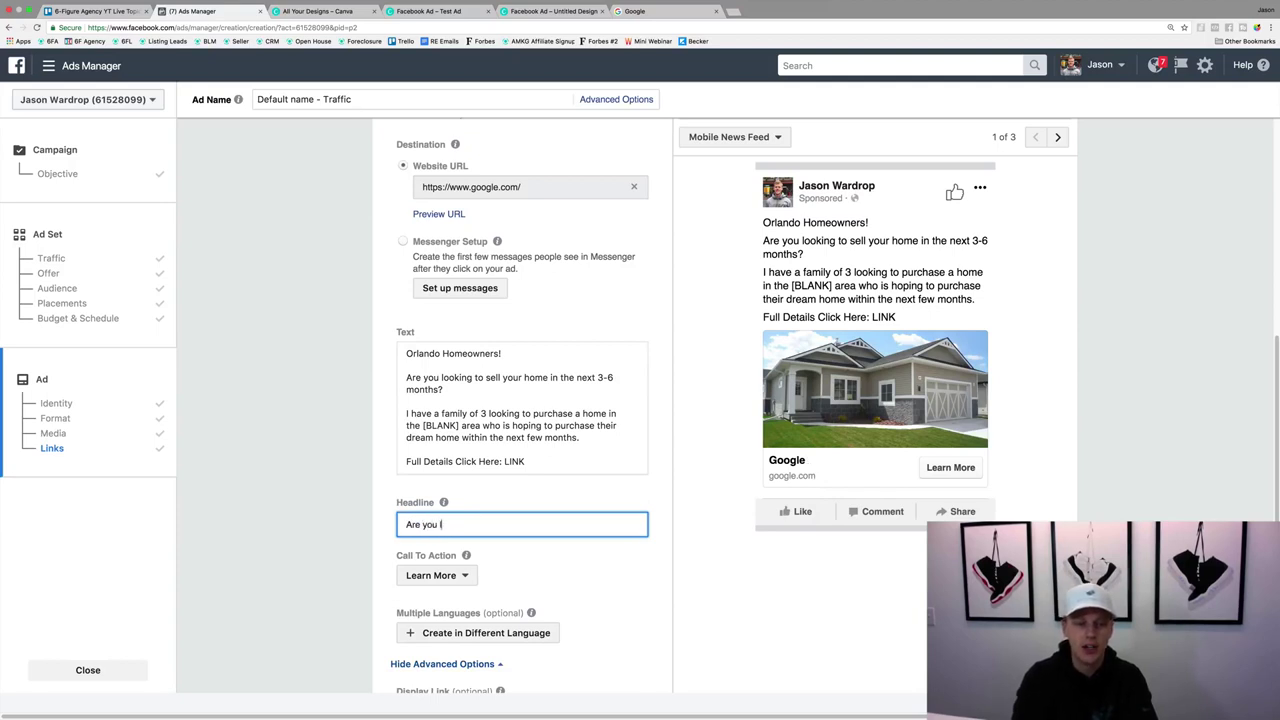
pyautogui.press('super+a')
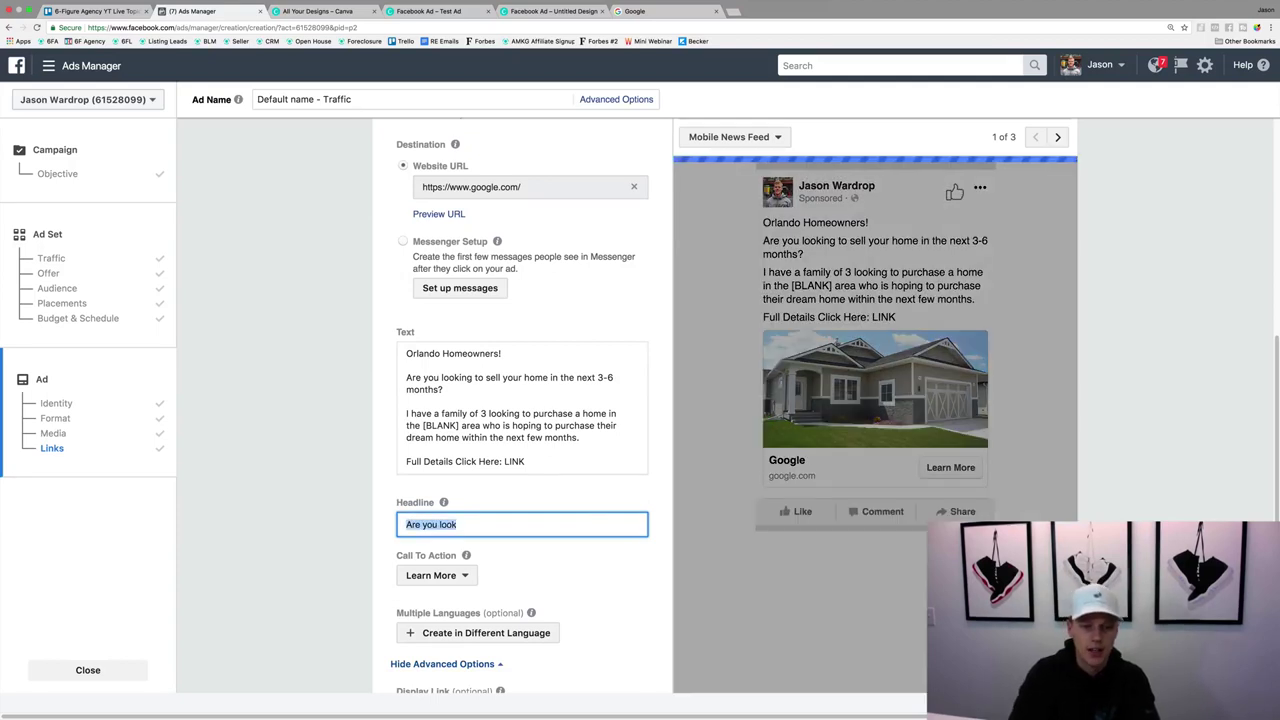
pyautogui.press('Right')
pyautogui.write('ing to sell your home?')
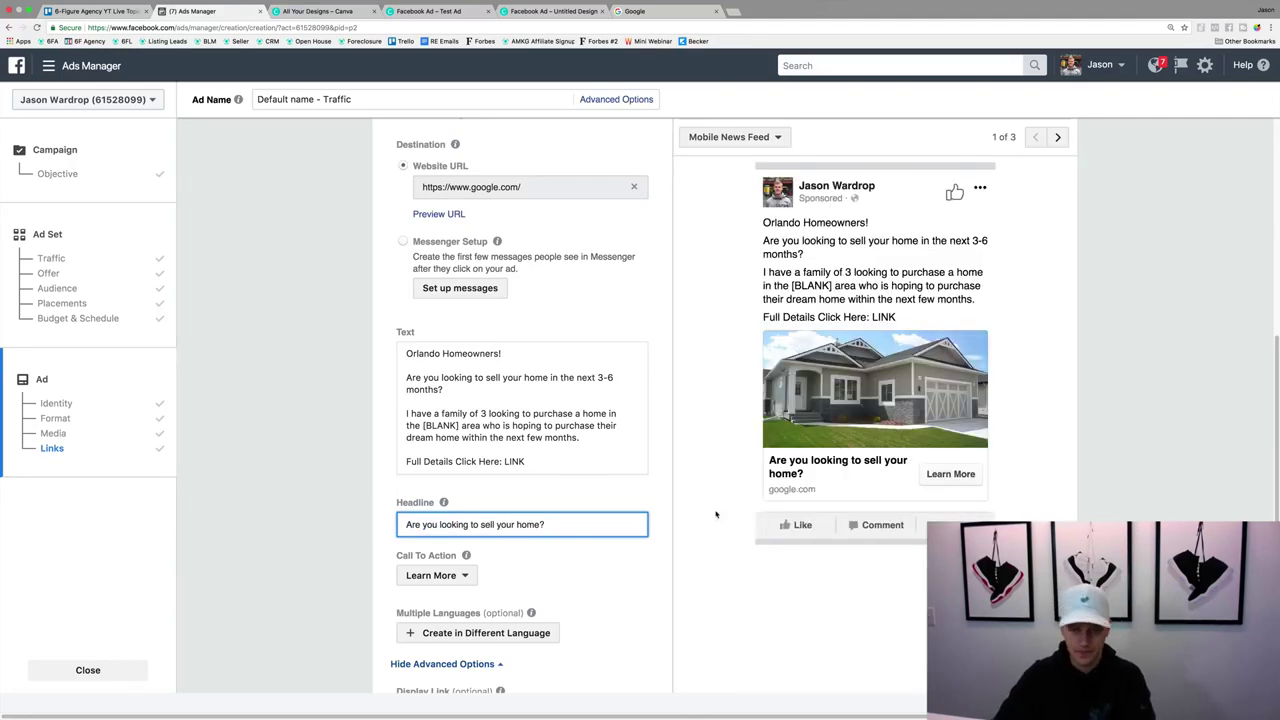
pyautogui.scroll(-3, 503, 547)
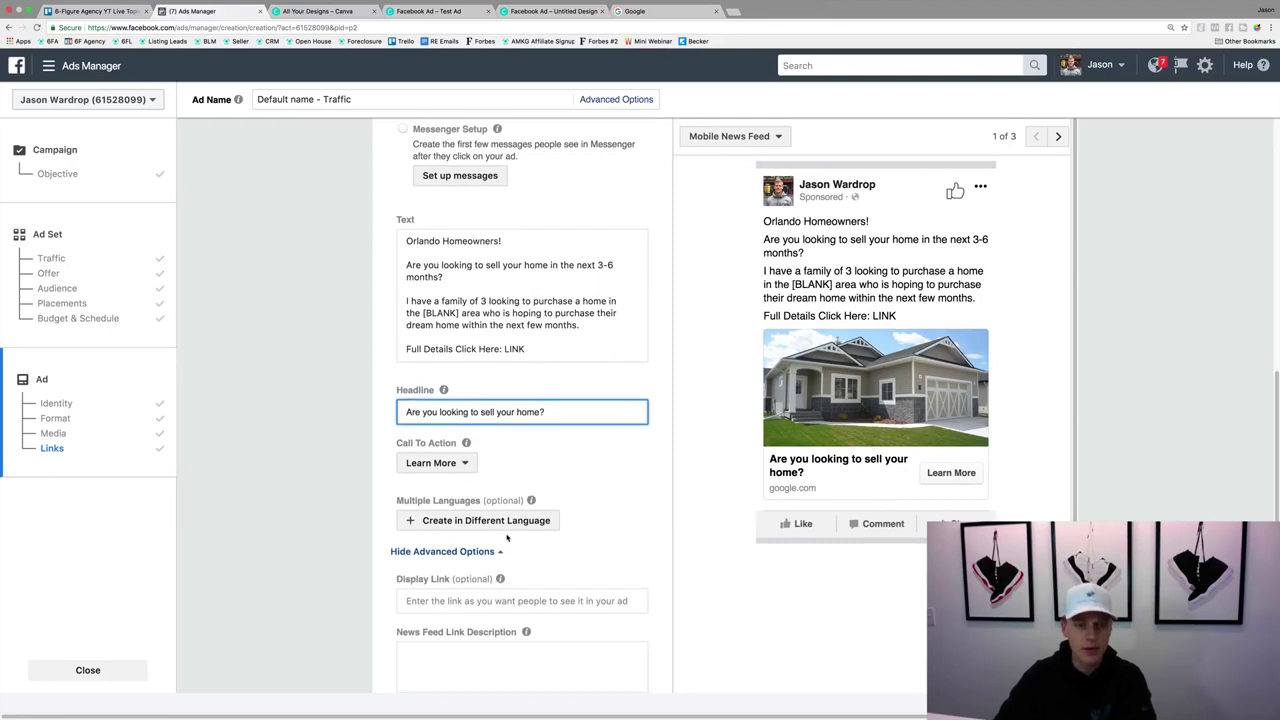
pyautogui.click(446, 464)
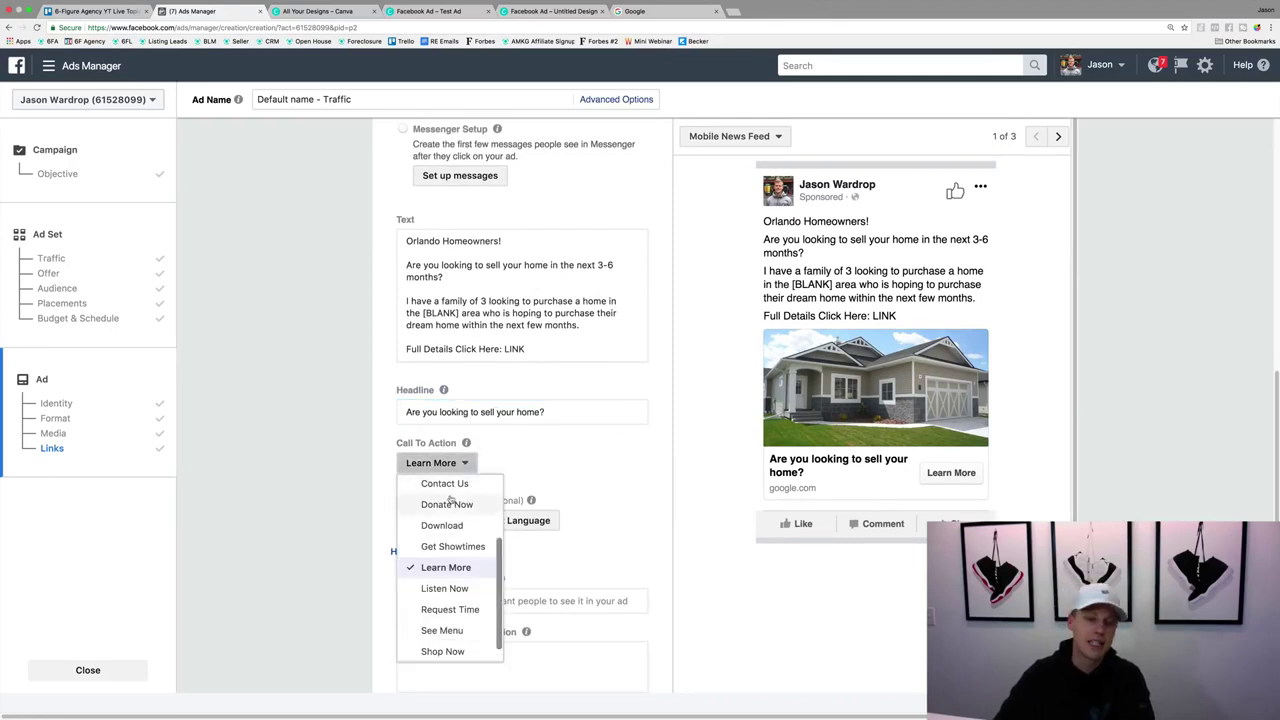
pyautogui.scroll(2, 450, 502)
pyautogui.click(446, 485)
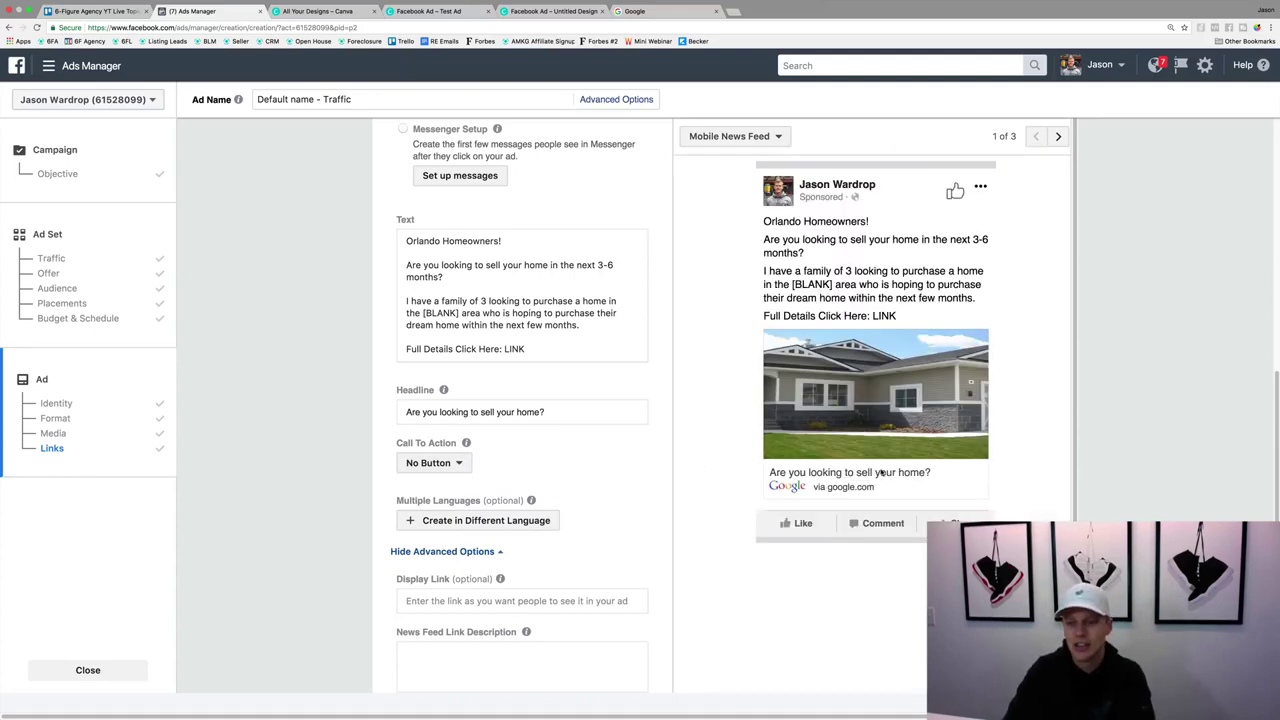
pyautogui.click(455, 462)
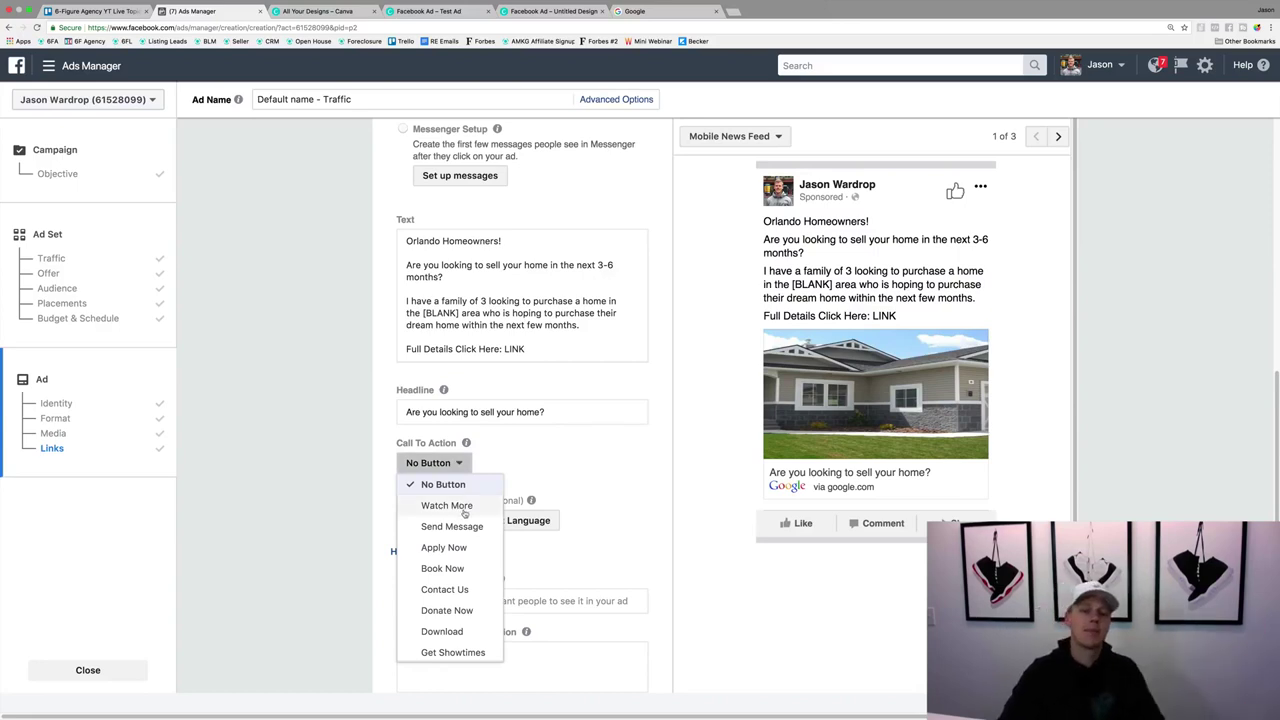
pyautogui.scroll(-1, 463, 516)
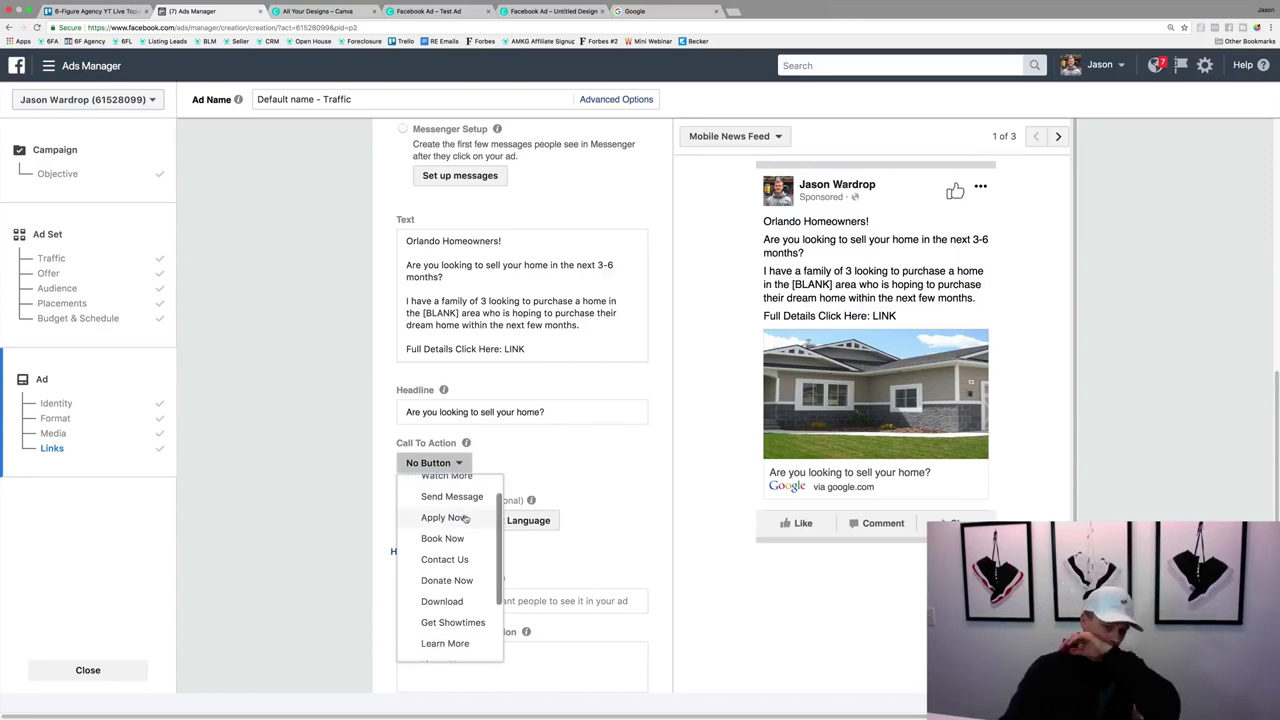
pyautogui.scroll(-2, 469, 518)
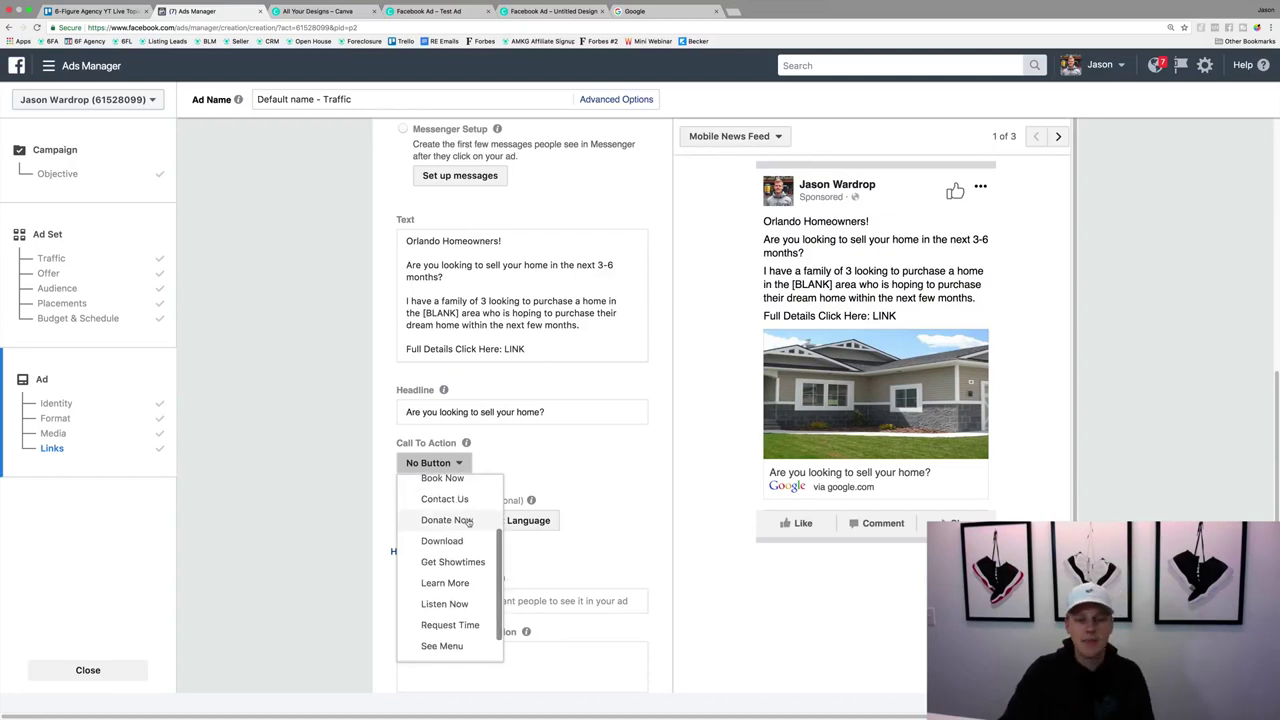
pyautogui.scroll(-1, 467, 521)
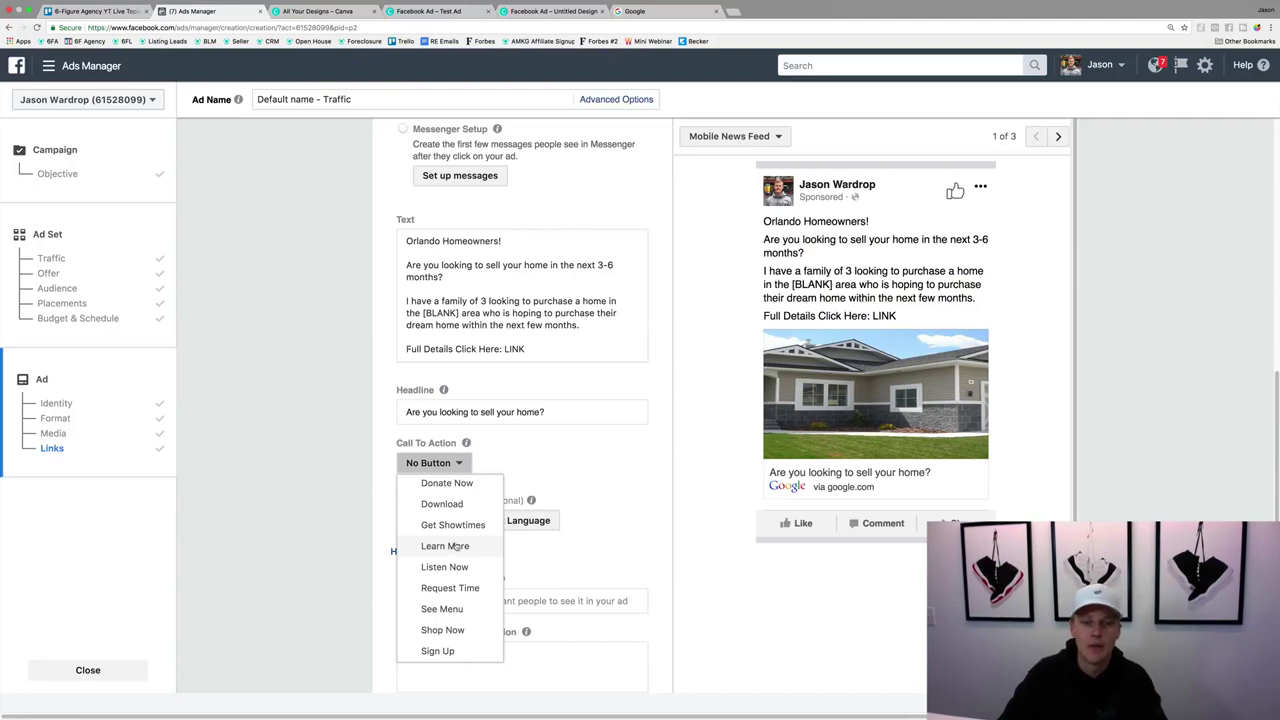
pyautogui.click(477, 467)
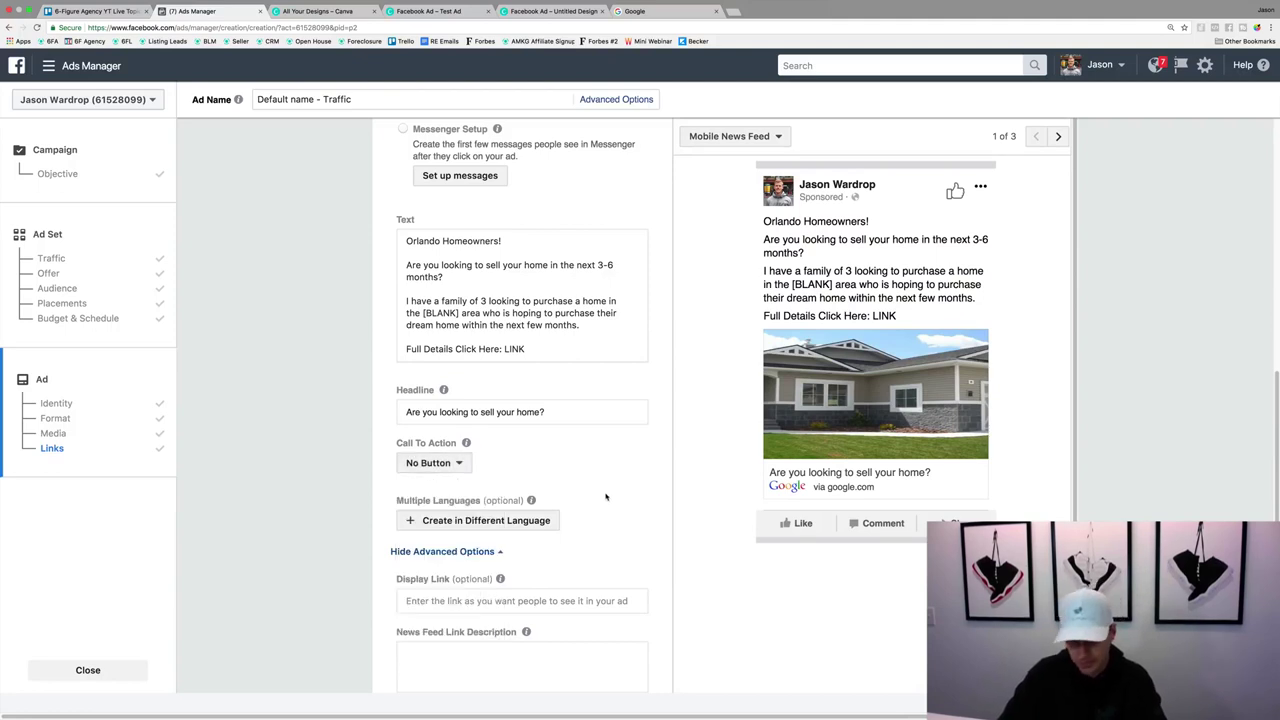
pyautogui.click(452, 467)
pyautogui.scroll(-2, 462, 600)
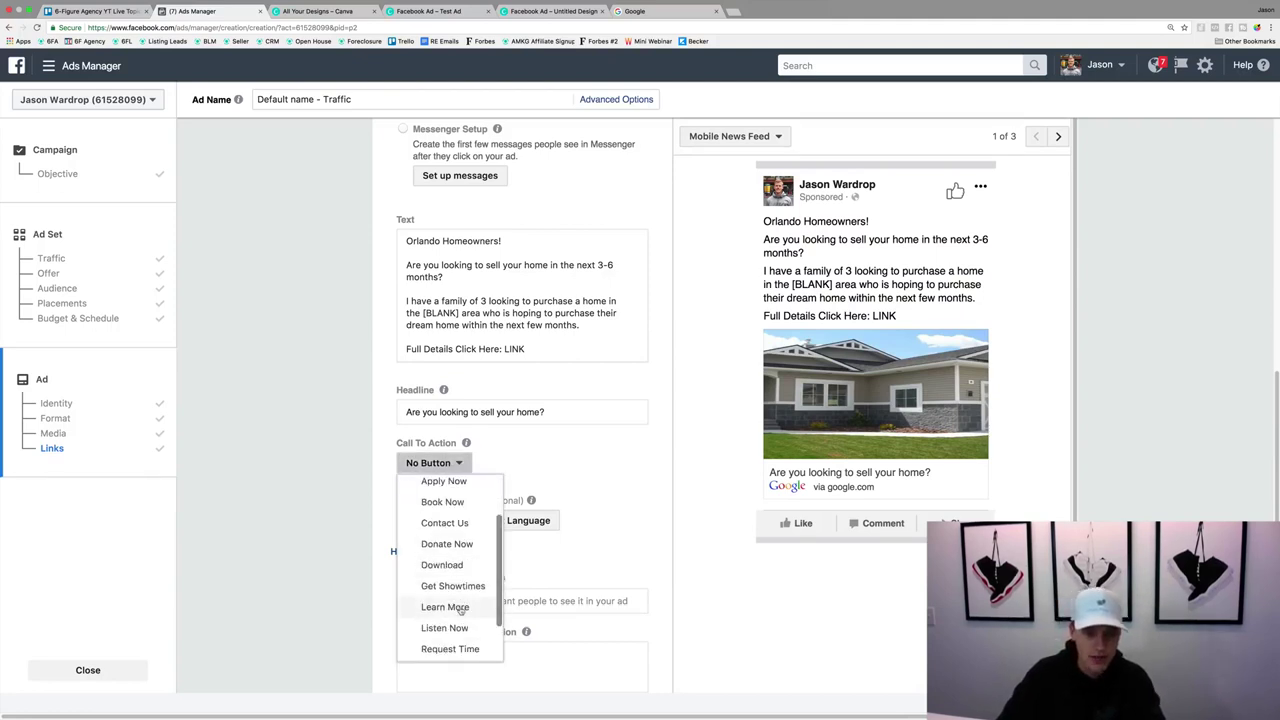
pyautogui.click(460, 609)
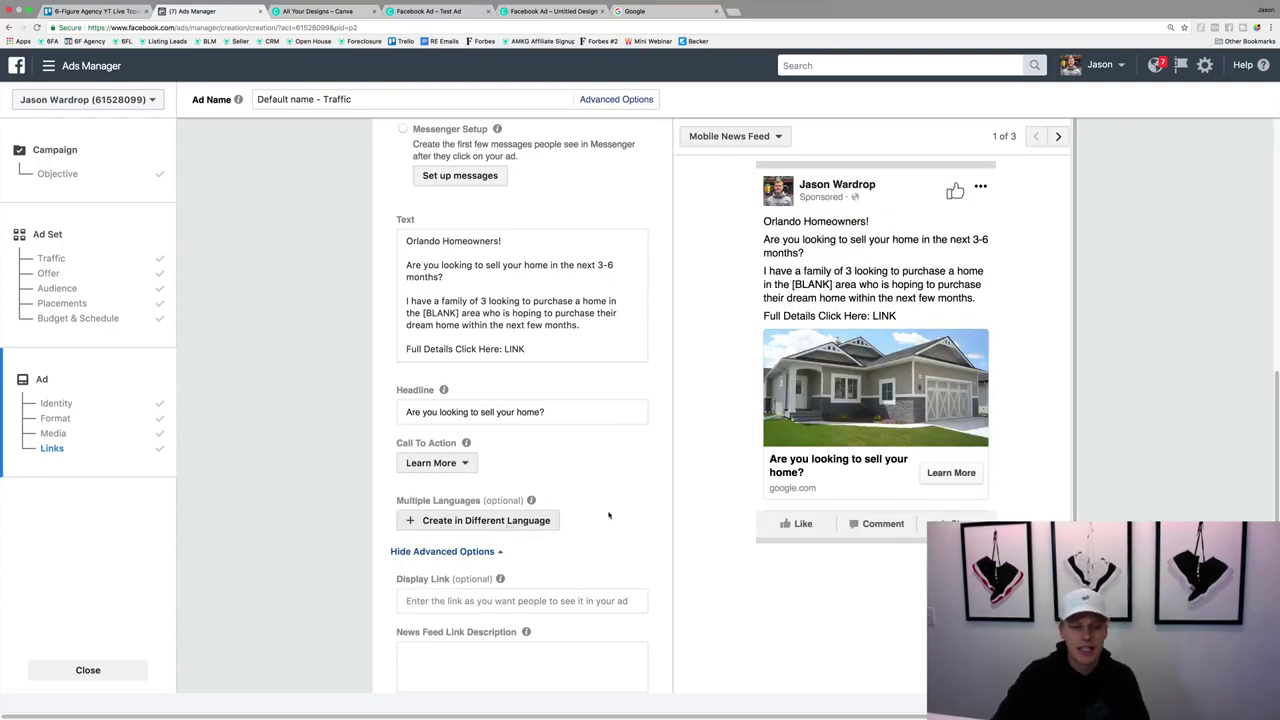
pyautogui.scroll(-1, 608, 515)
# Enter 'Test Copy' in the News Feed Link Description field under Advanced Options
pyautogui.click(491, 538)
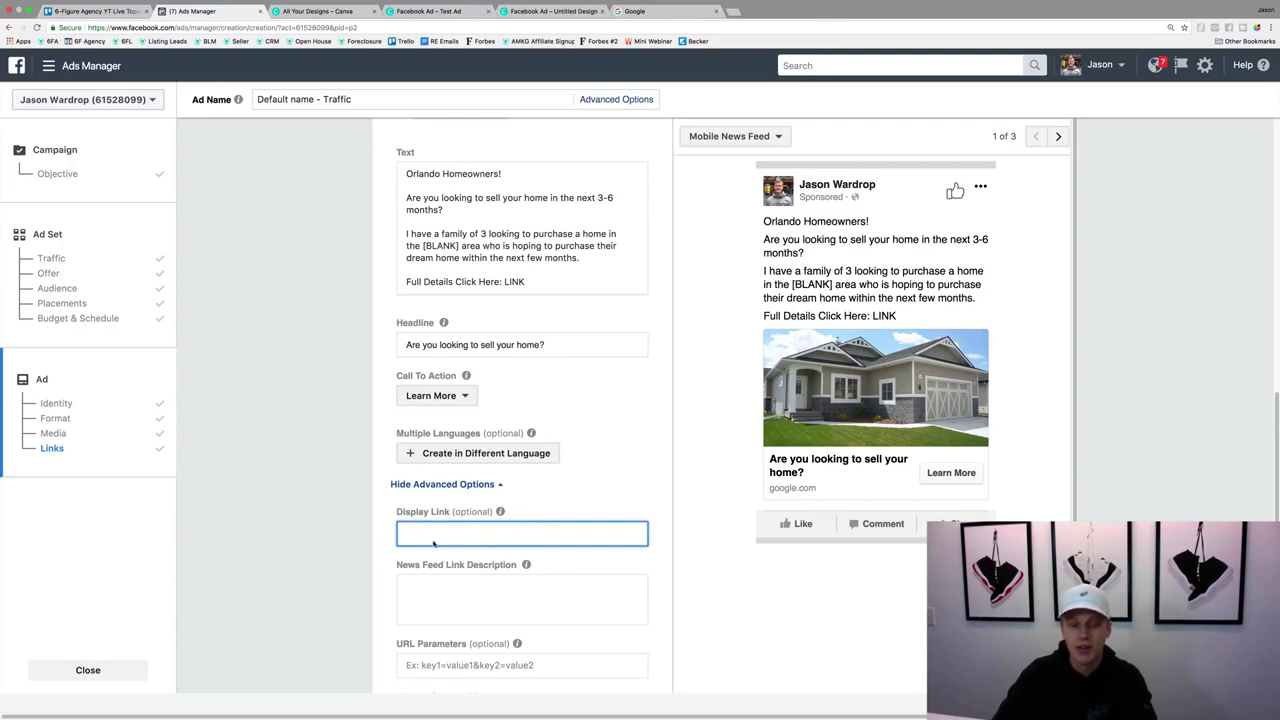
pyautogui.click(457, 584)
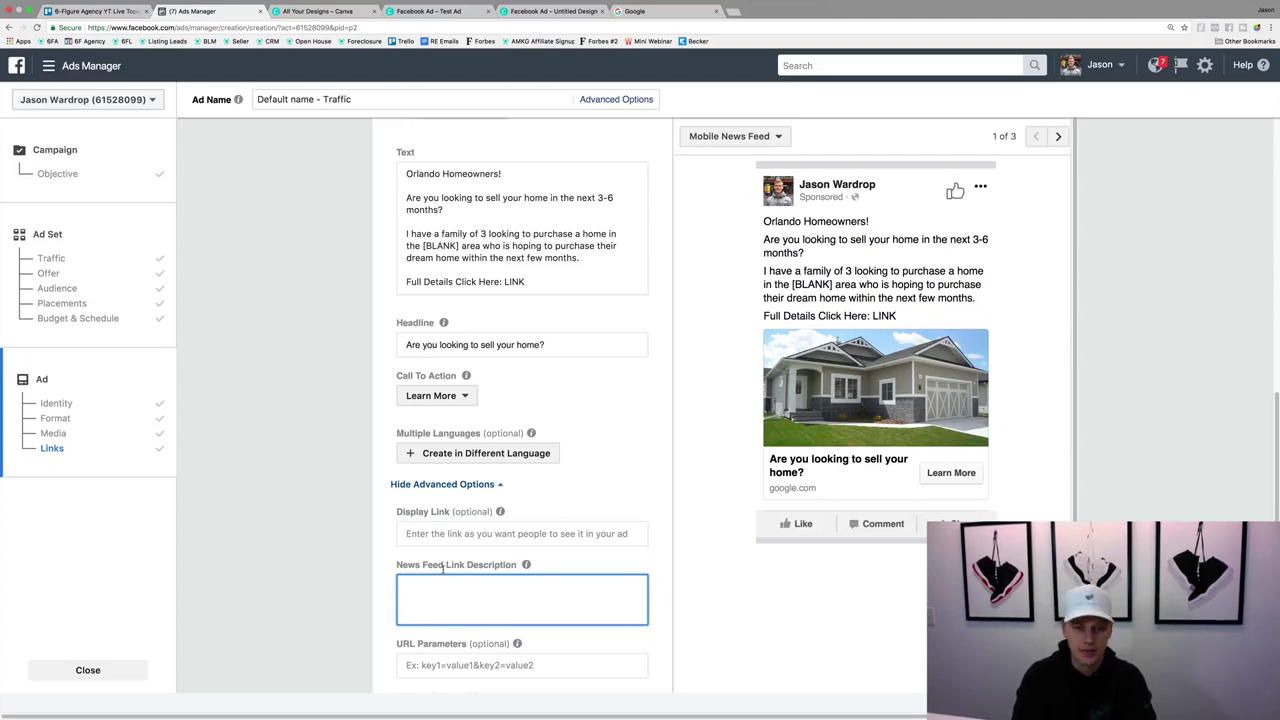
pyautogui.write('Test ')
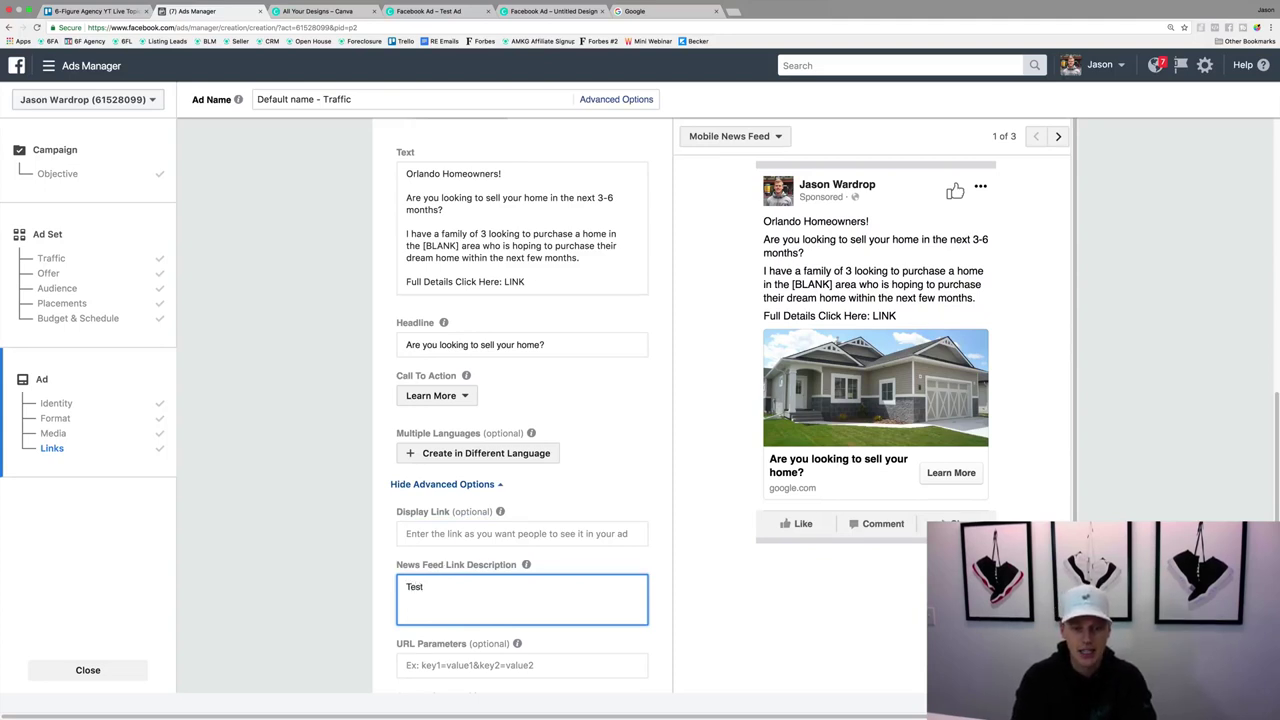
pyautogui.write('Copy')
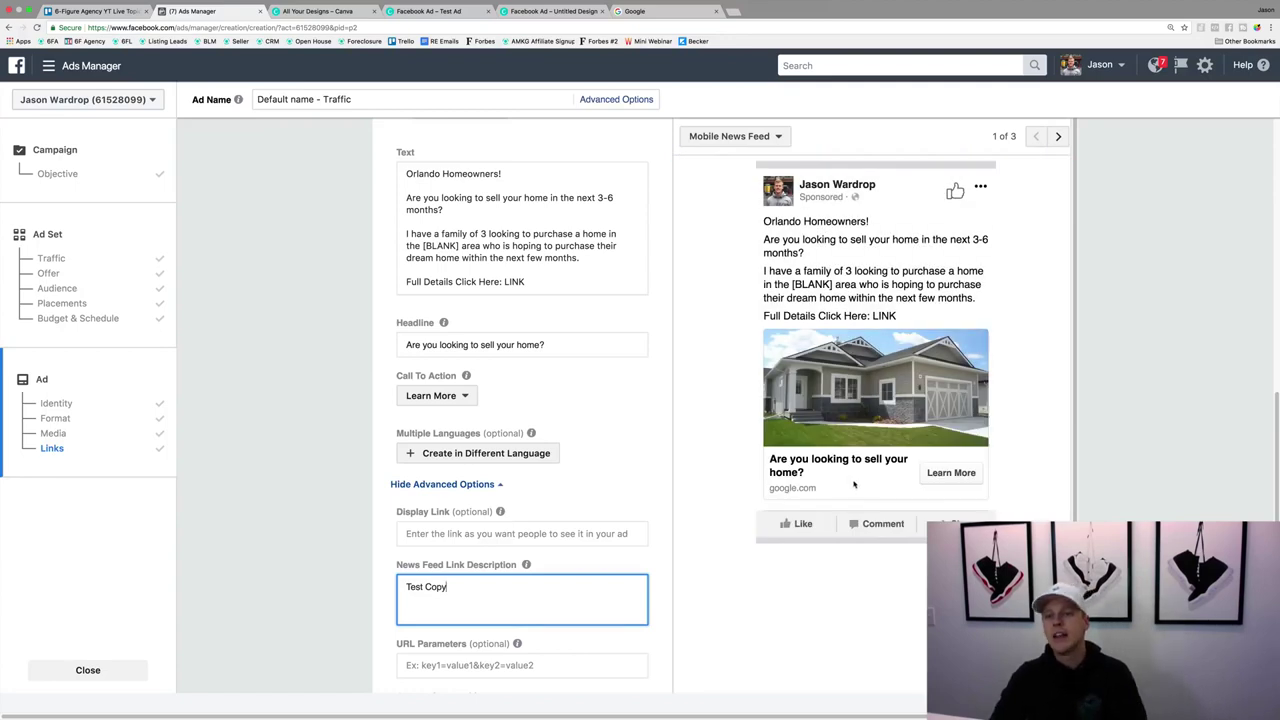
pyautogui.scroll(1, 866, 466)
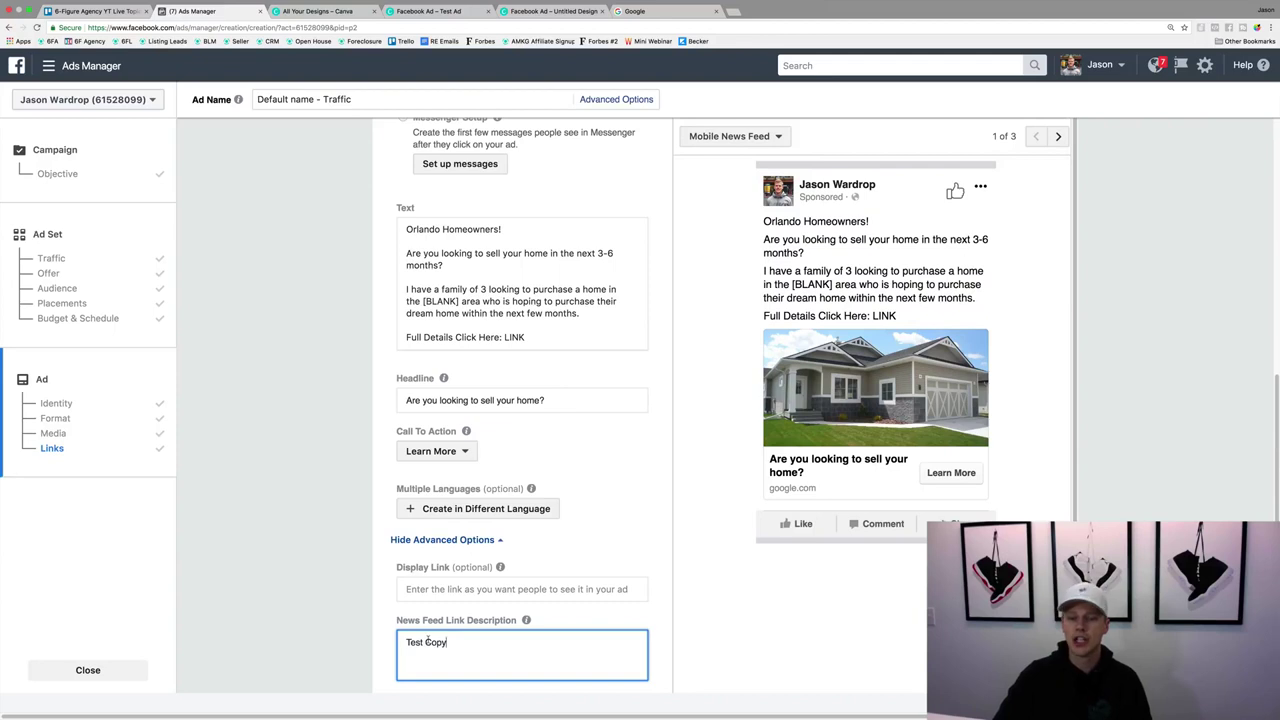
# Cycle the ad preview from Mobile News Feed through Feature Phone to Desktop News Feed
pyautogui.click(1057, 137)
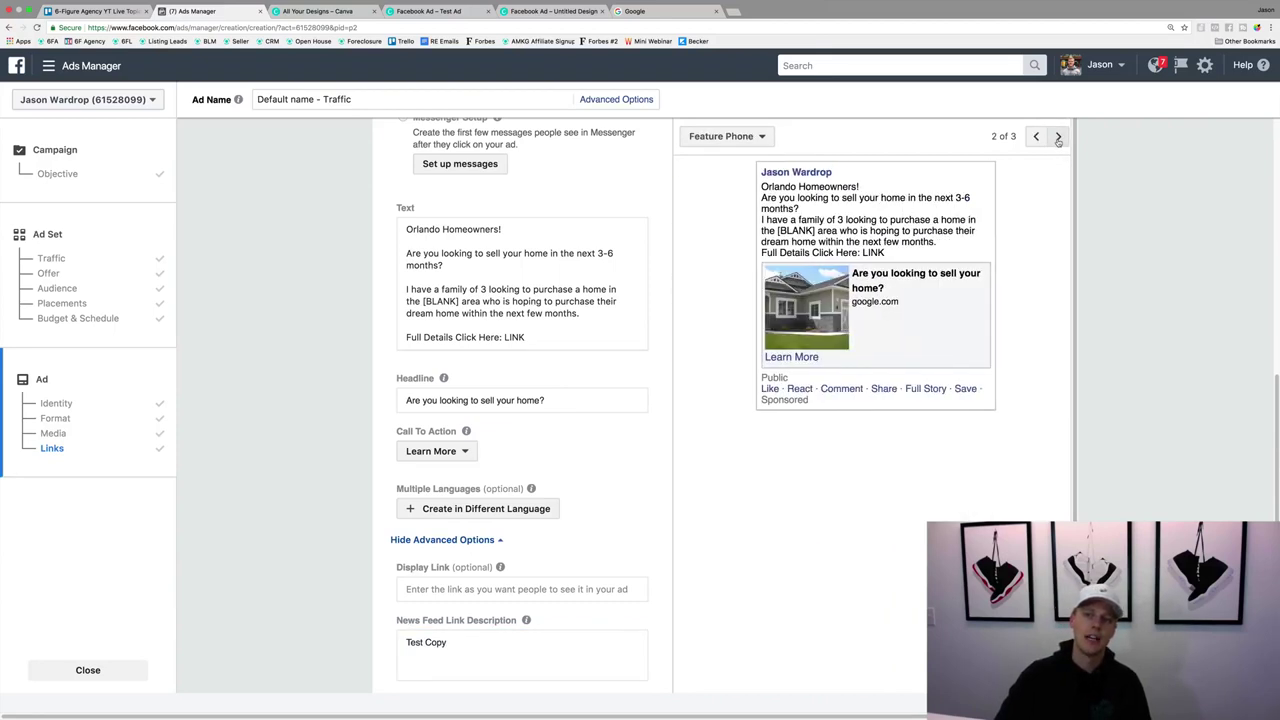
pyautogui.click(1036, 137)
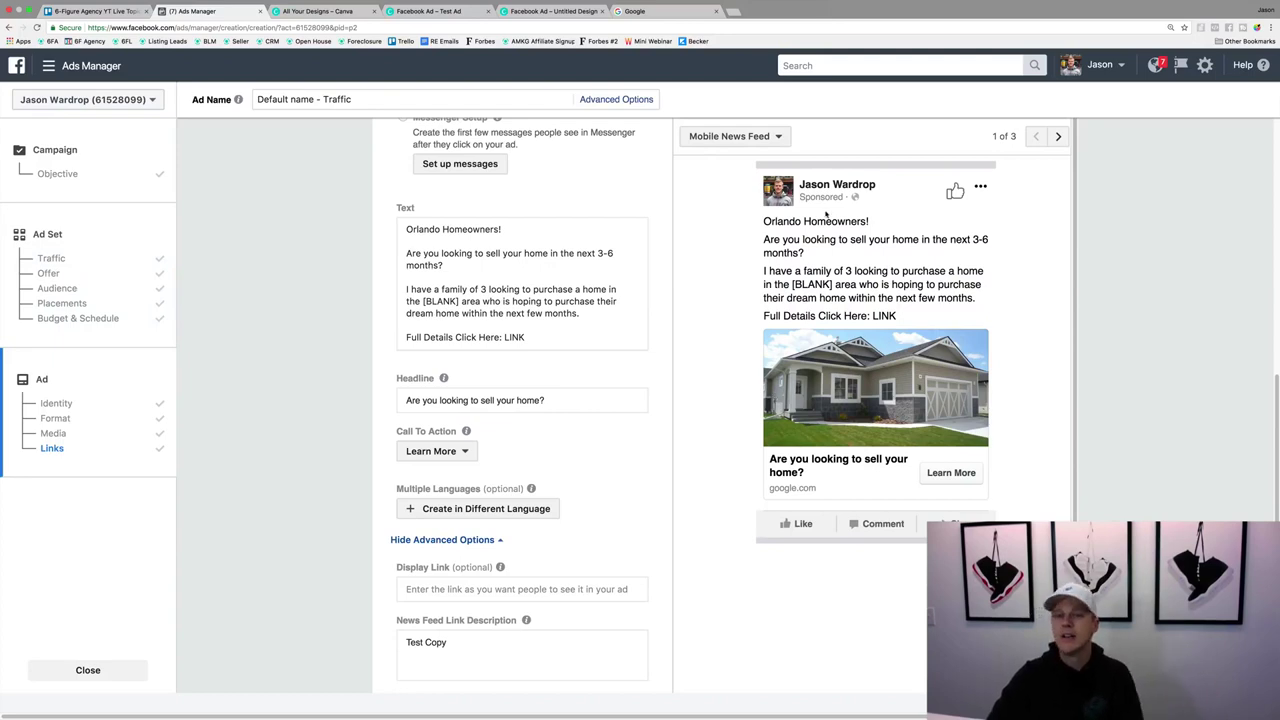
pyautogui.click(1056, 137)
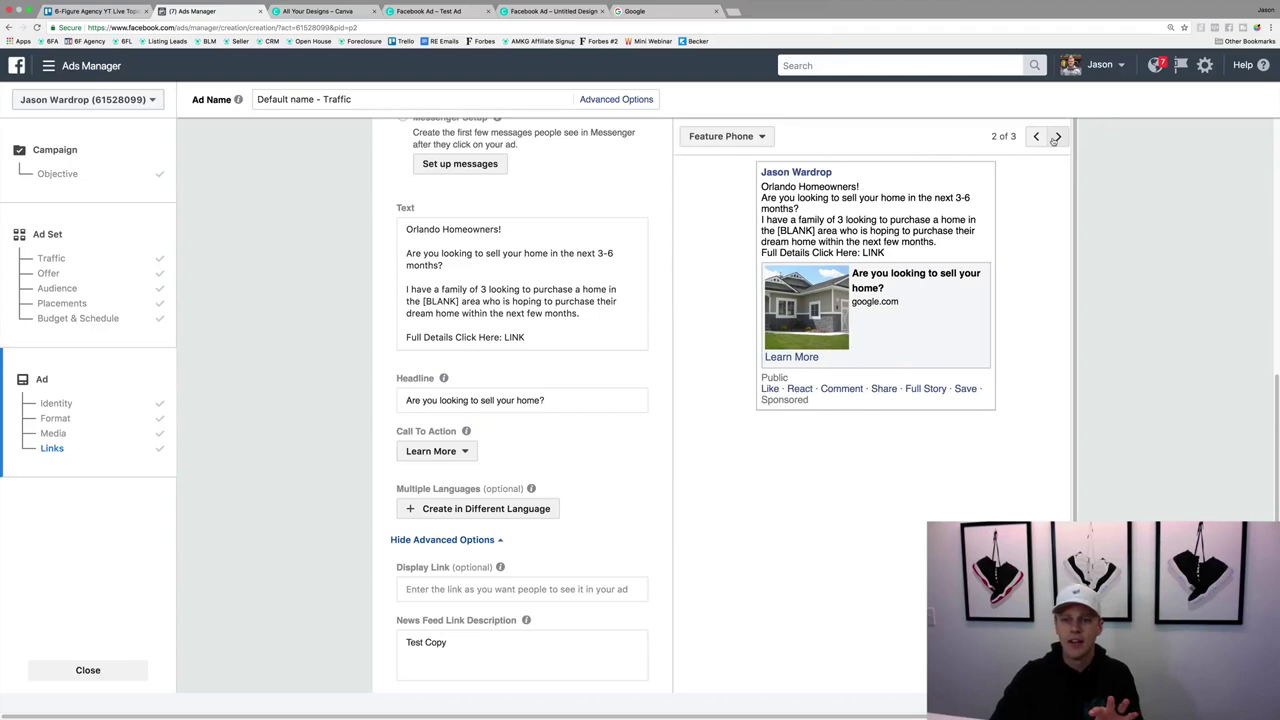
pyautogui.click(1056, 137)
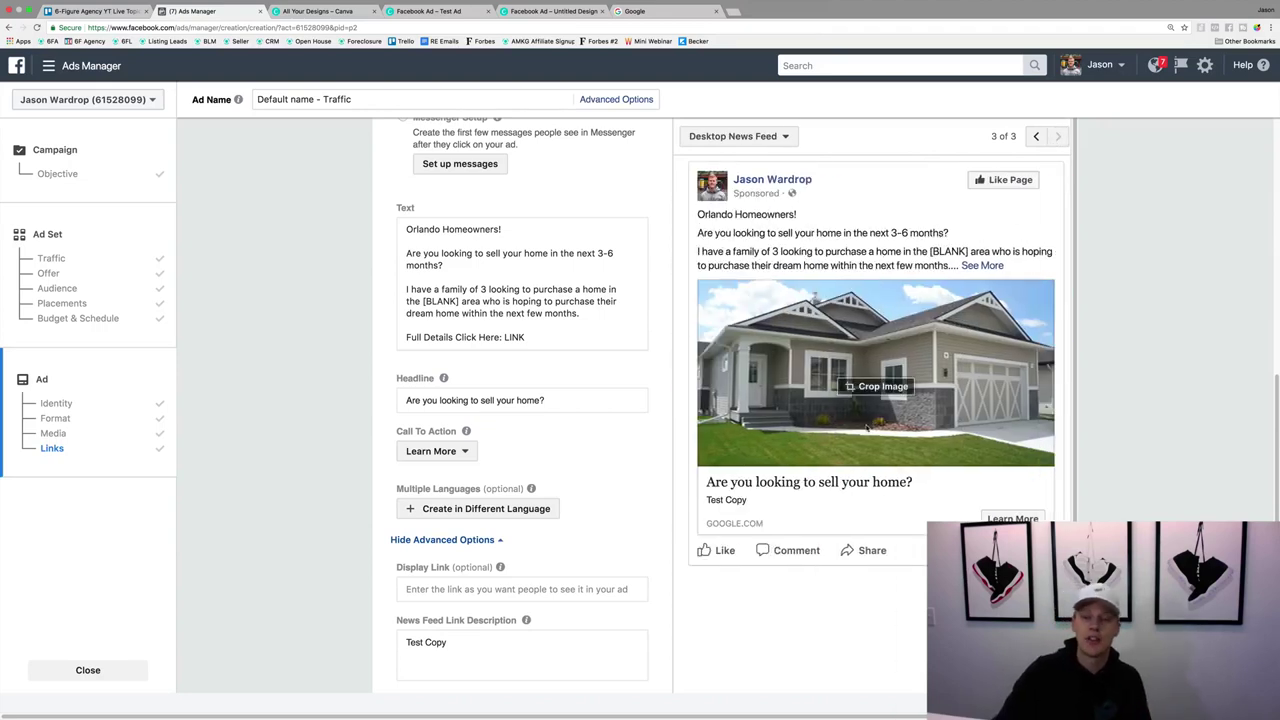
pyautogui.click(432, 638)
# Change the link description to 'Orlando Homeowners looking to sell in the next 3-6 months. WE have a family looking to buy'
pyautogui.press('super+a')
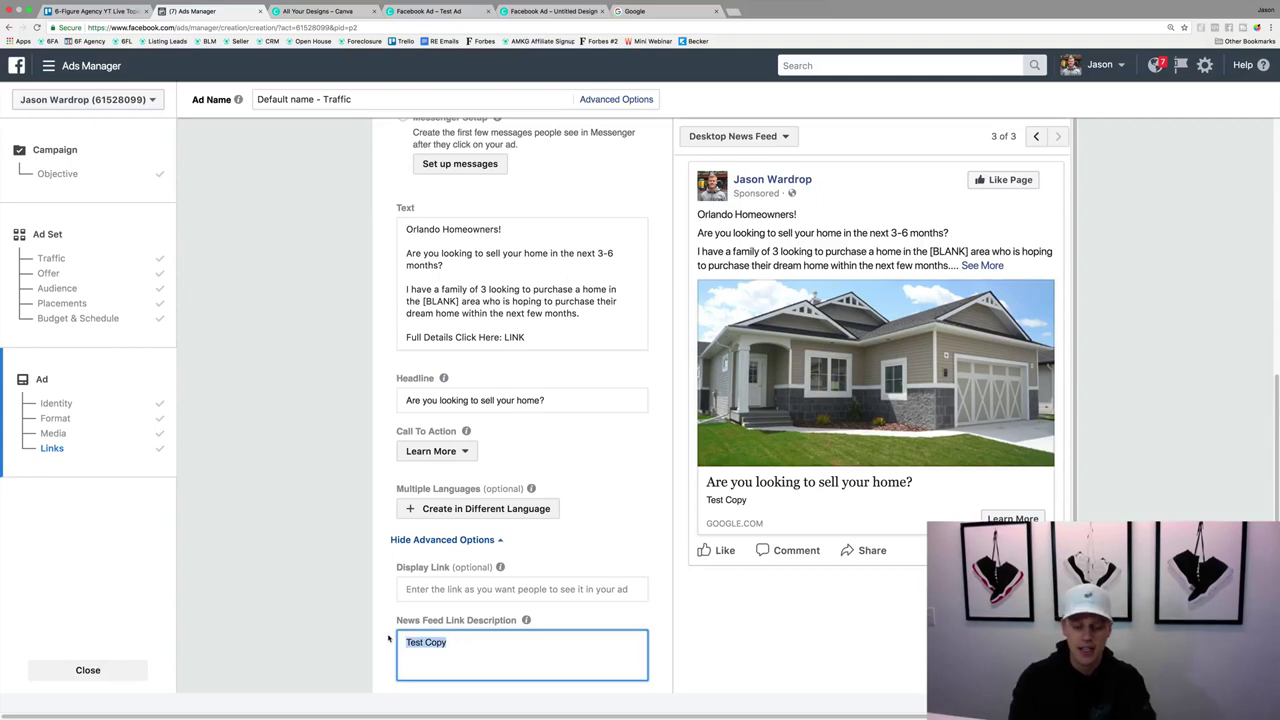
pyautogui.write('Orlando Ho')
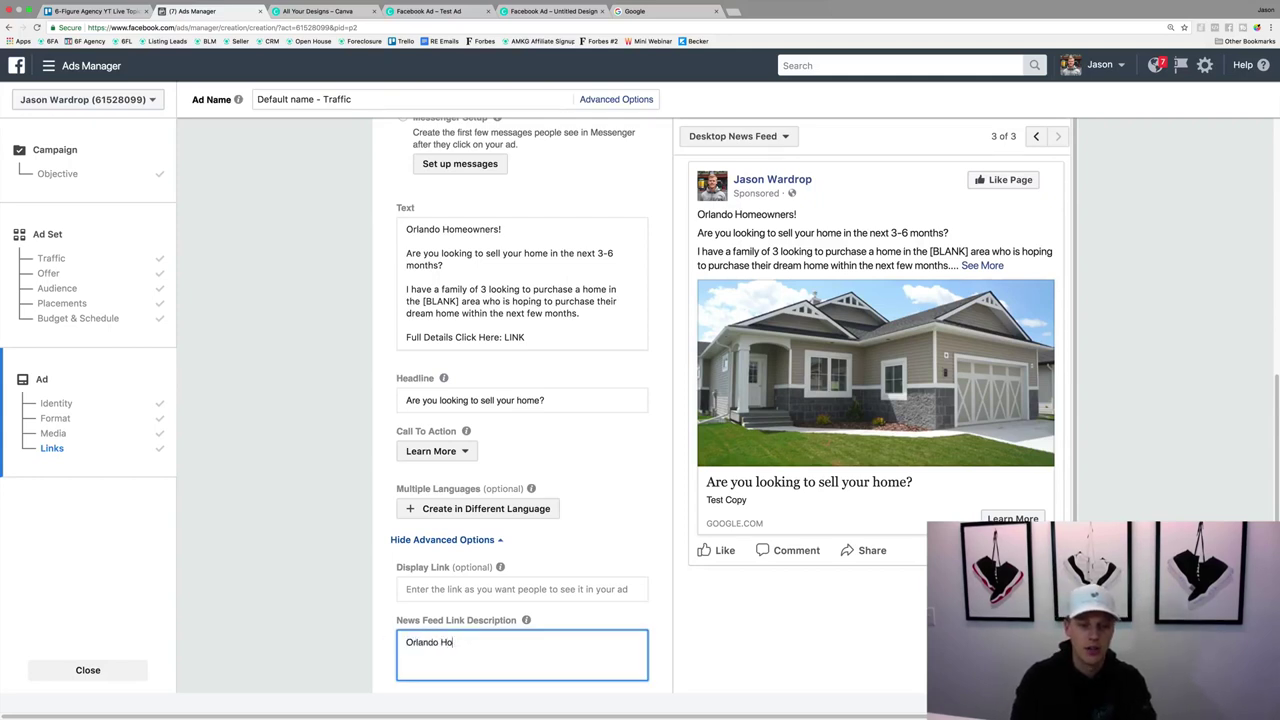
pyautogui.write('meowners loo')
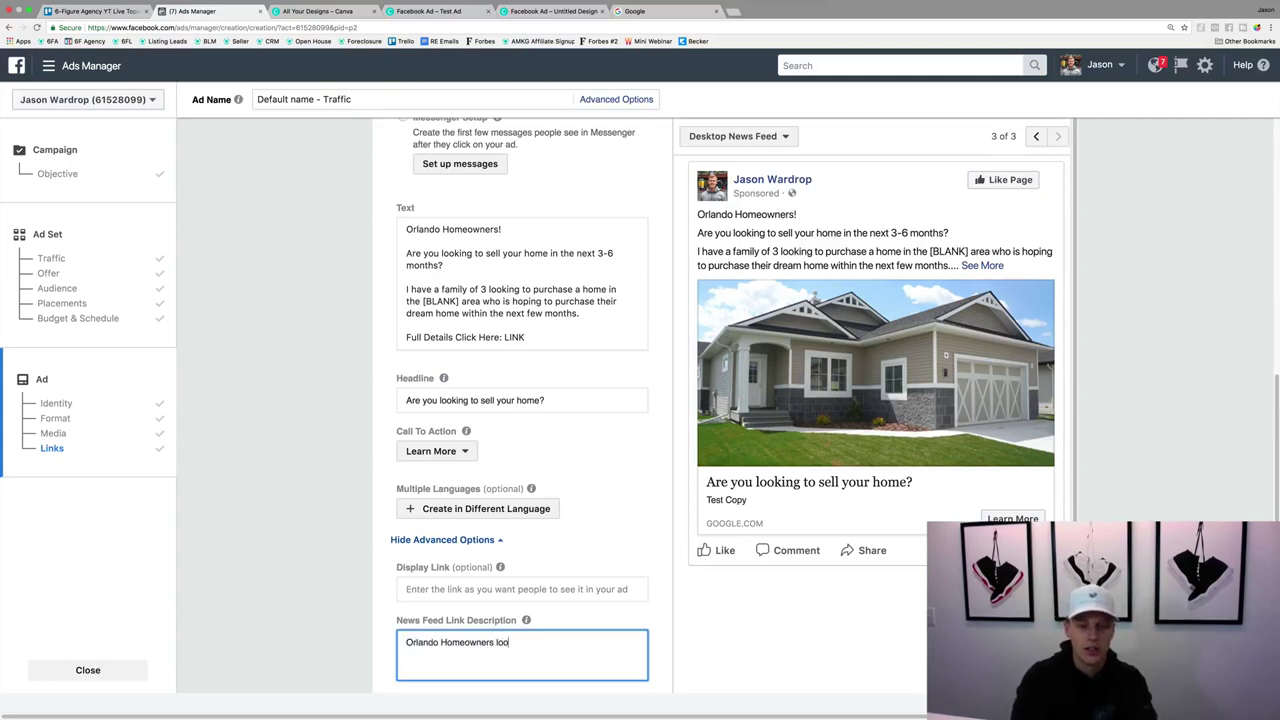
pyautogui.write('king to sell in t')
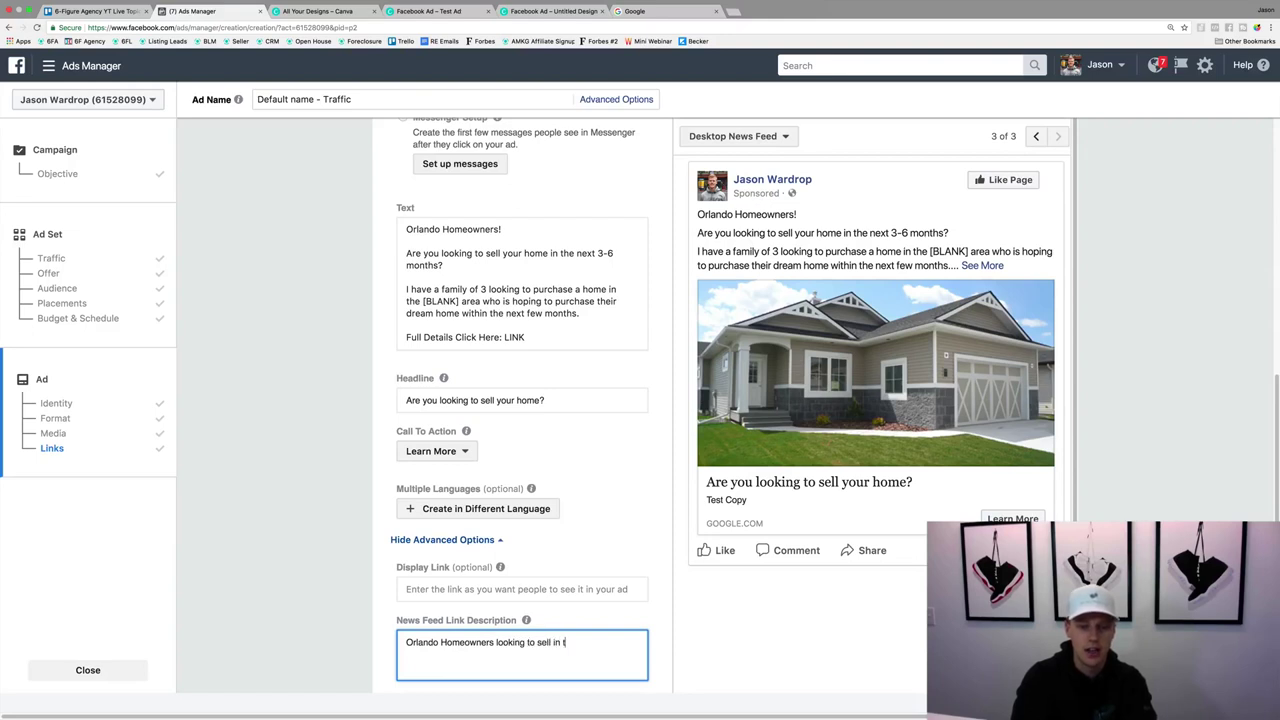
pyautogui.write('he next 3')
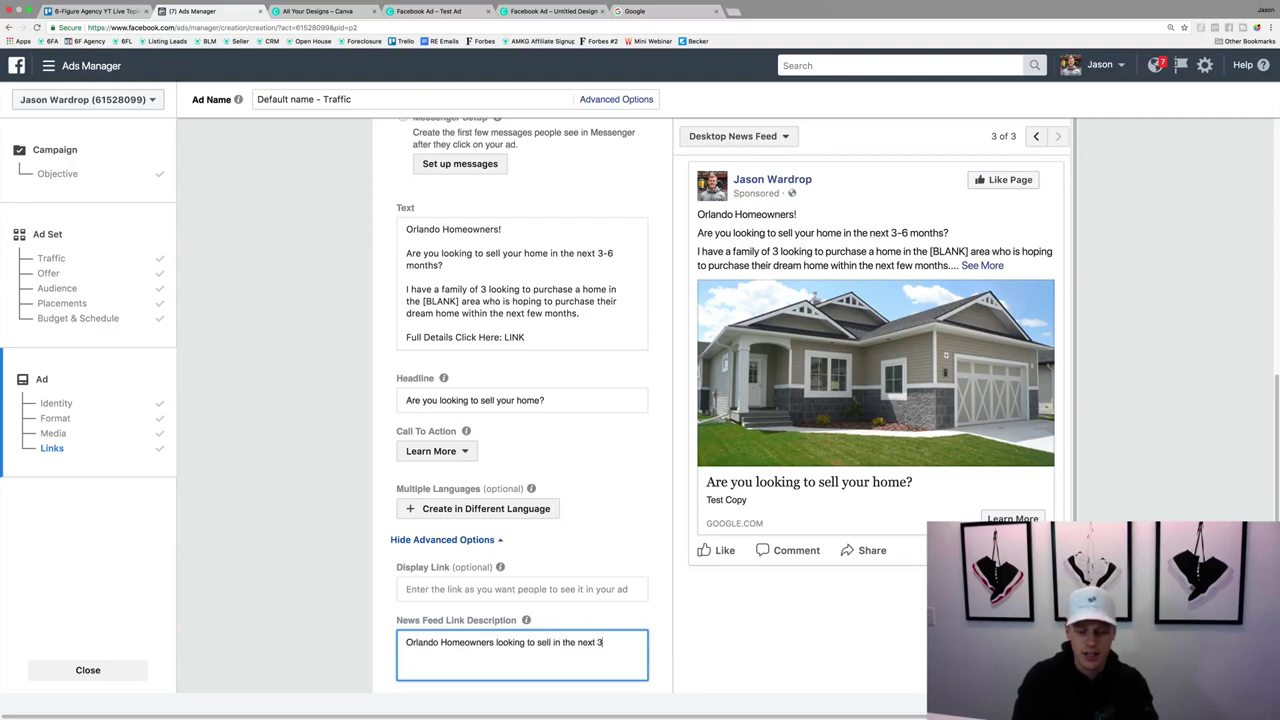
pyautogui.write('-6 months')
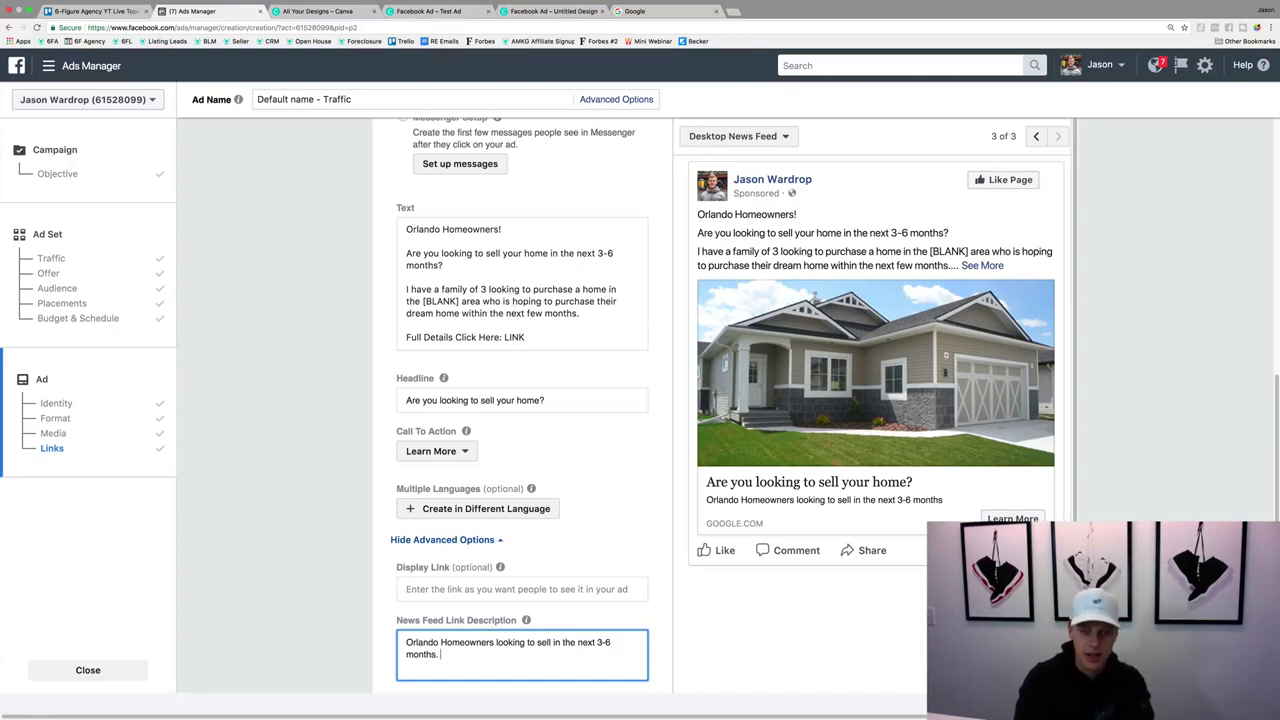
pyautogui.write('. WE  have a f')
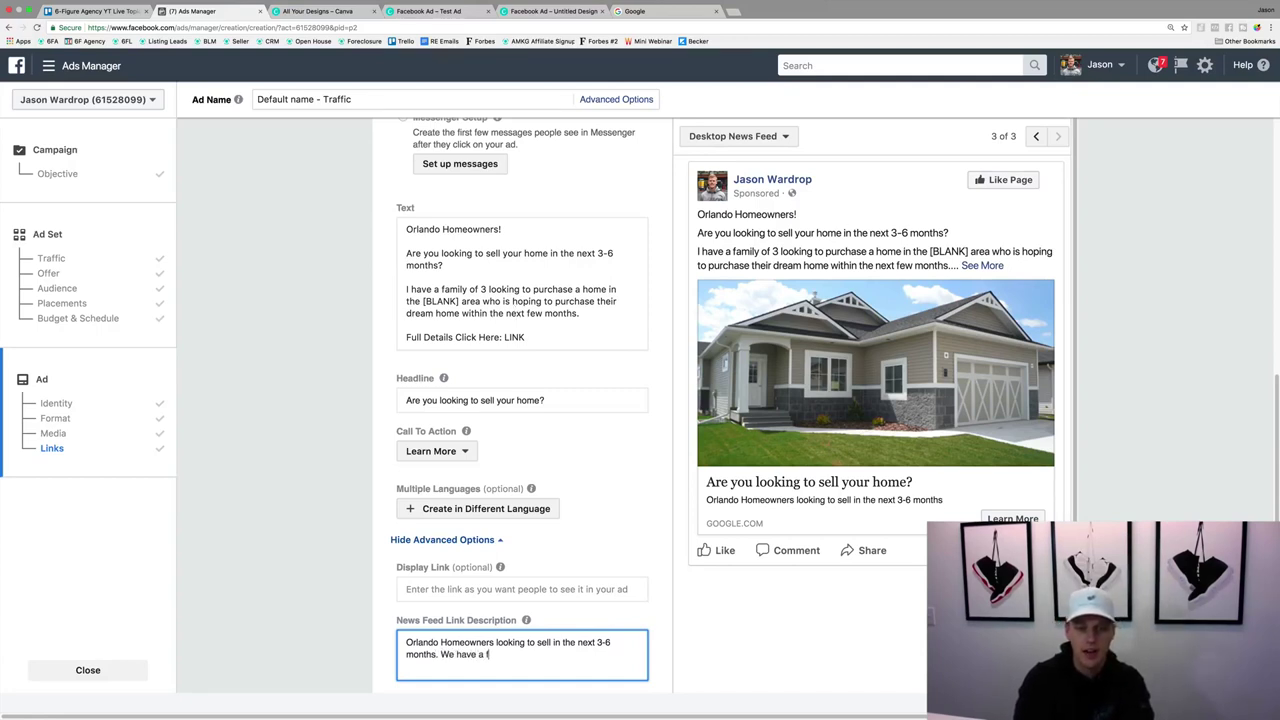
pyautogui.write('amily looking to buy!')
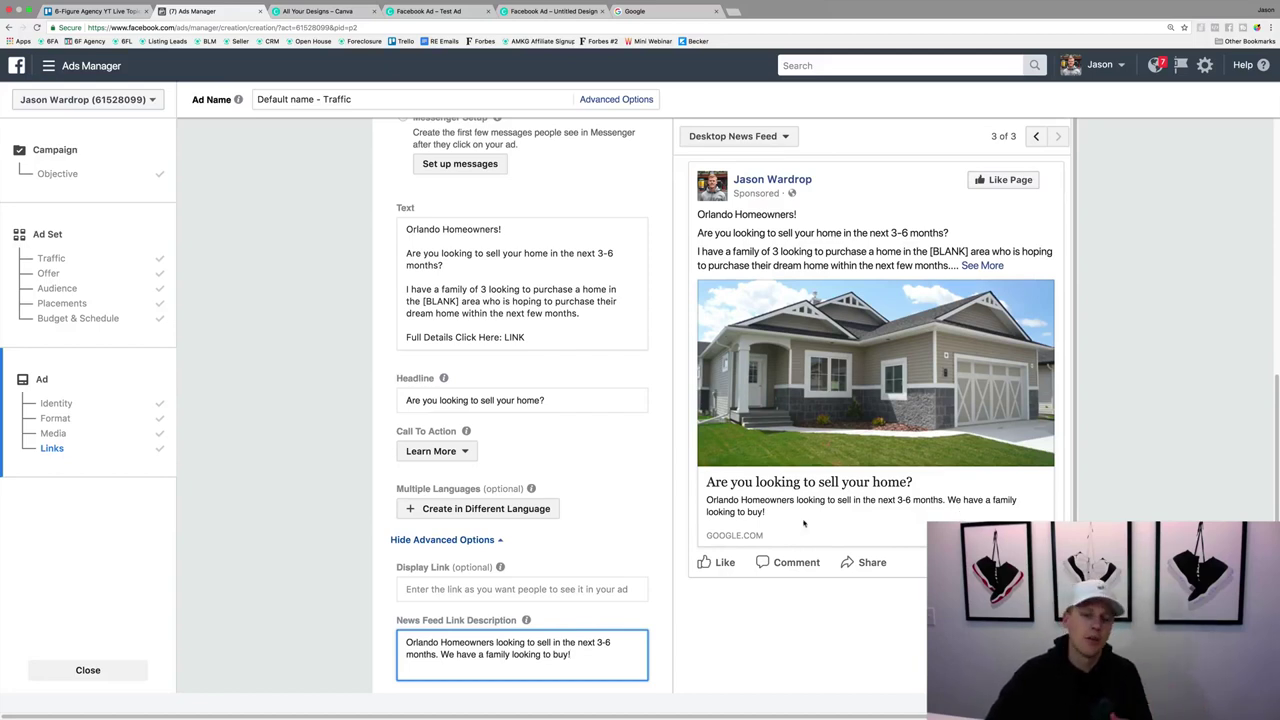
pyautogui.scroll(-5, 667, 521)
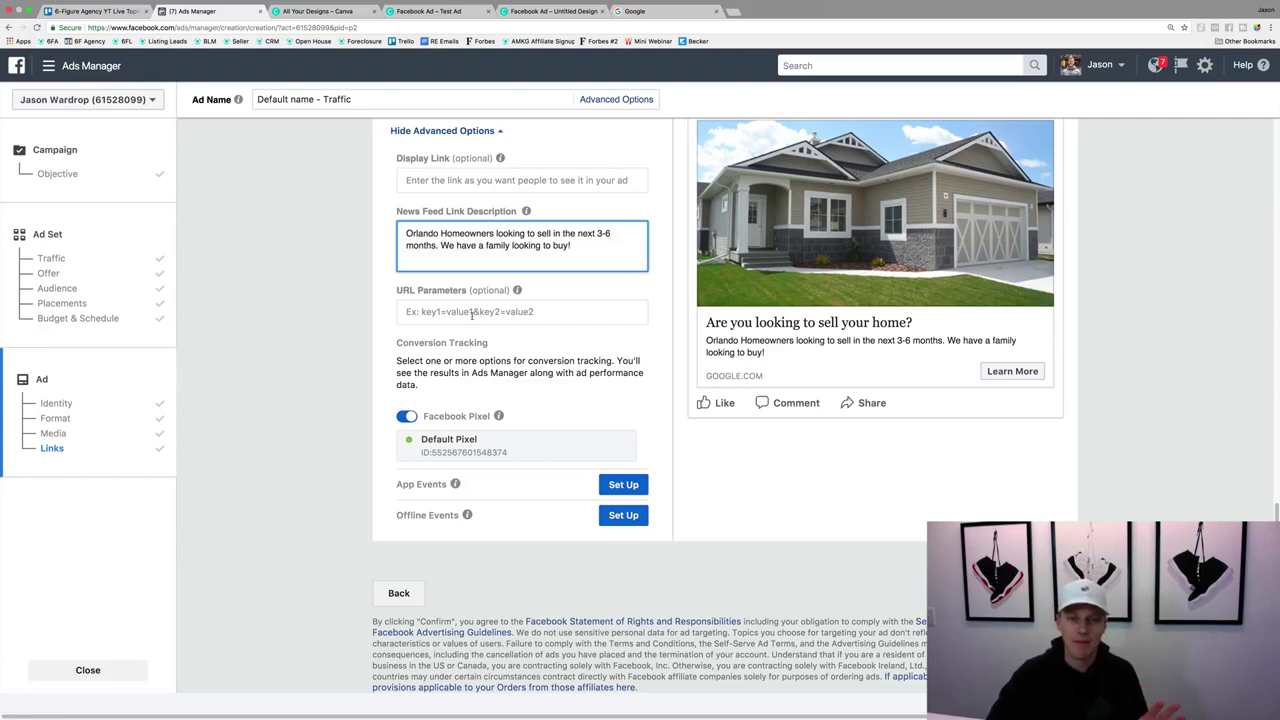
pyautogui.click(574, 344)
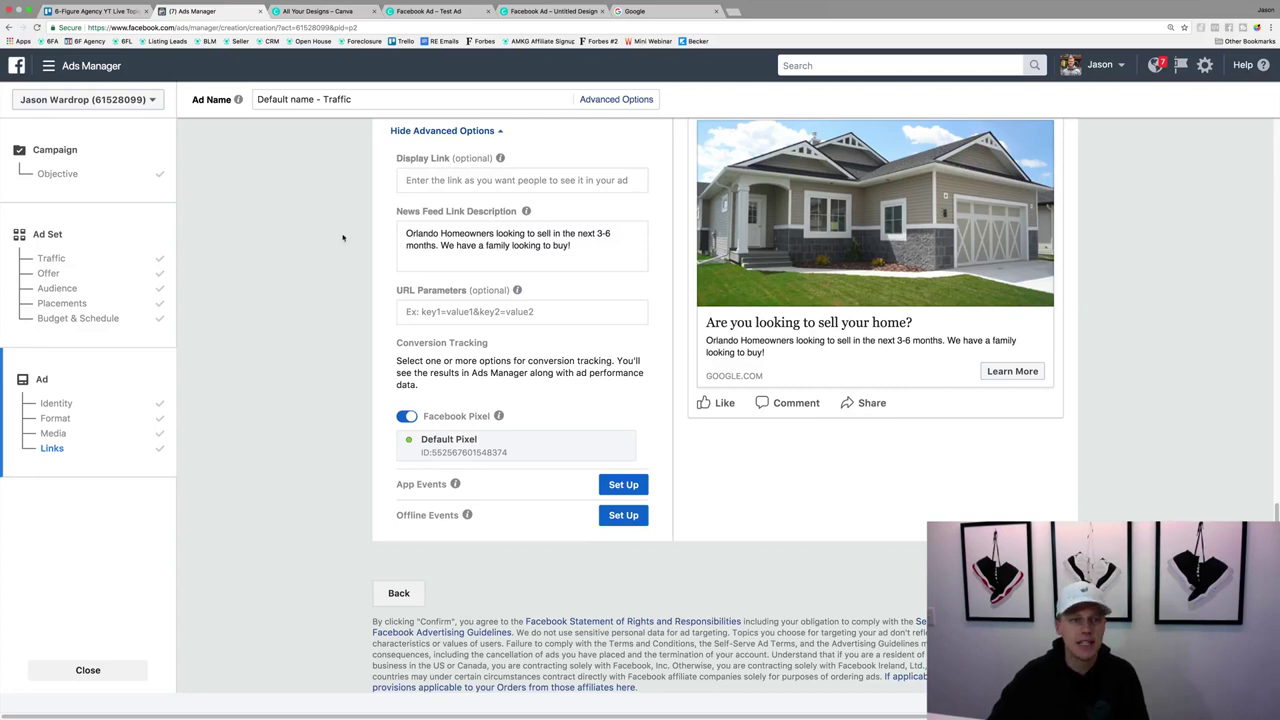
pyautogui.click(75, 67)
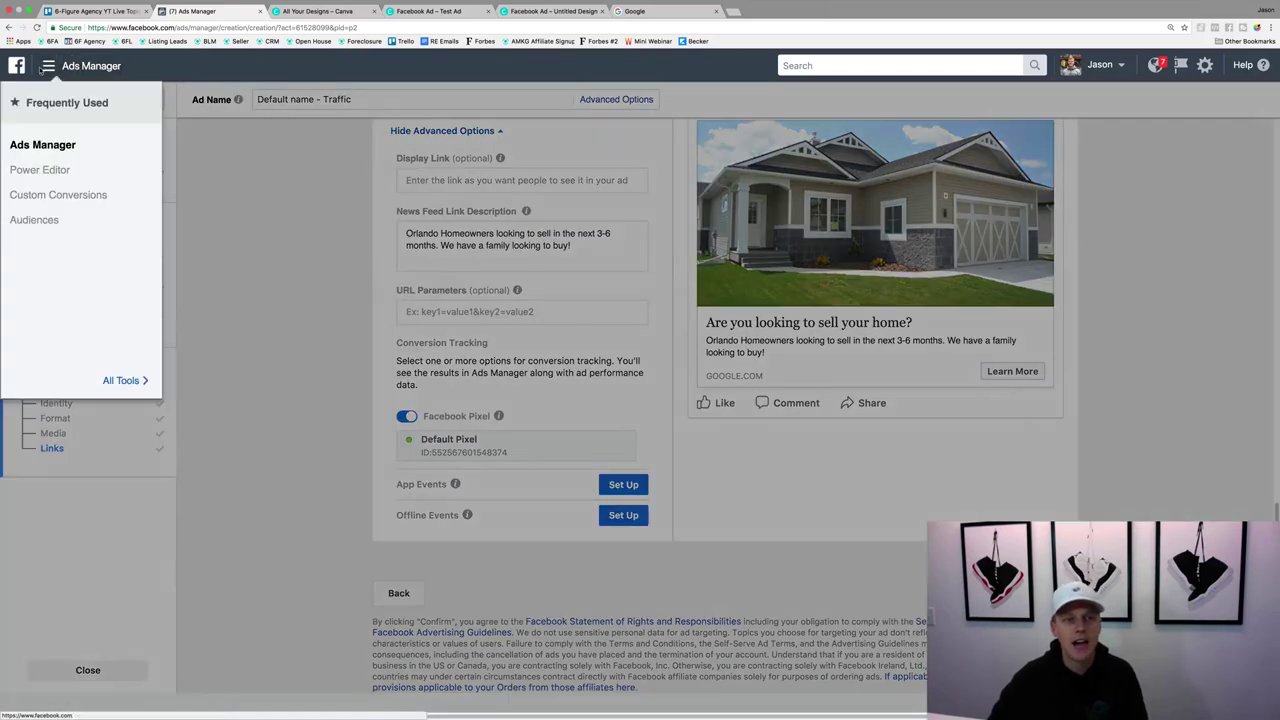
# Abandon the draft ad for the Campaigns table and set the date range to Last 7 days, Jan 6–12, 2018
pyautogui.click(45, 146)
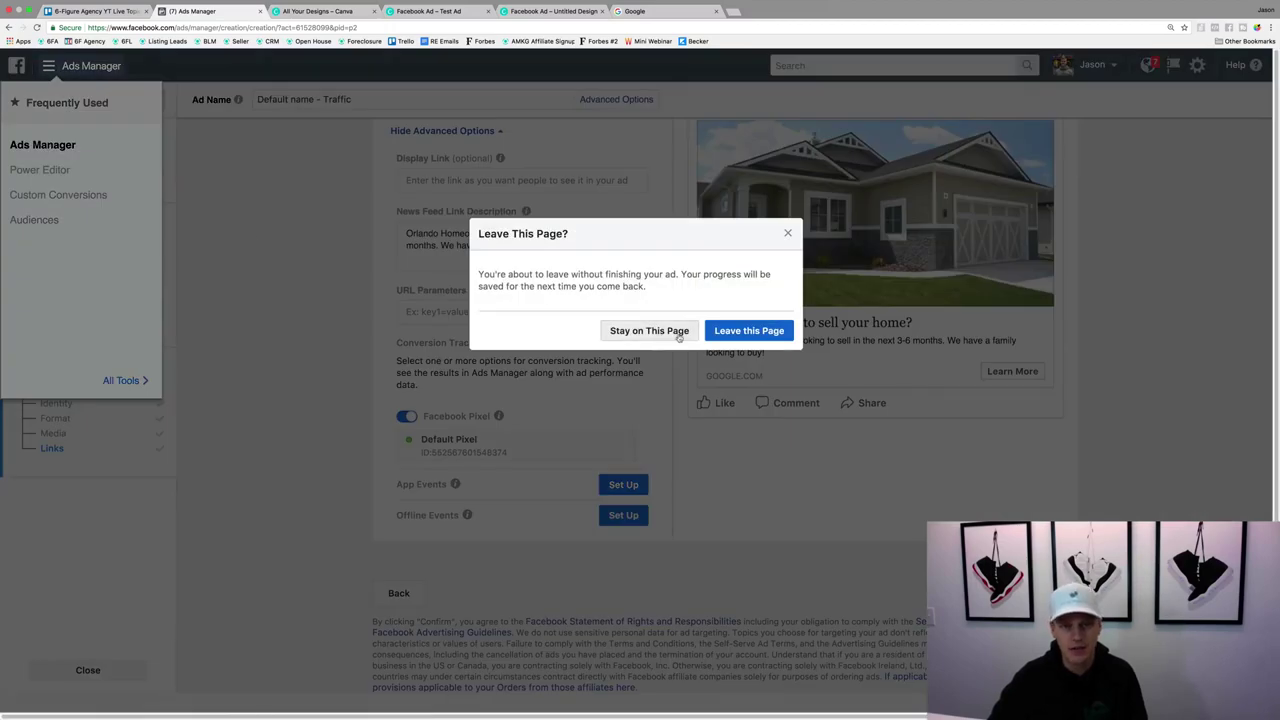
pyautogui.click(760, 331)
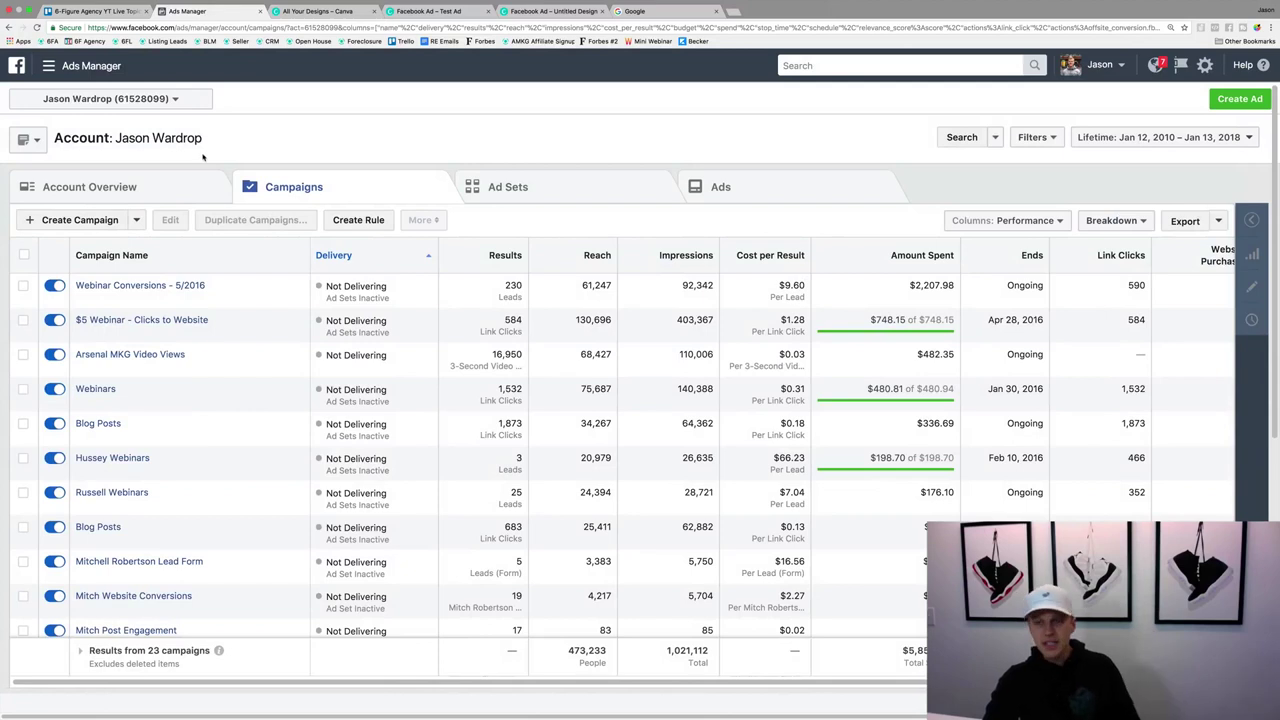
pyautogui.click(1165, 140)
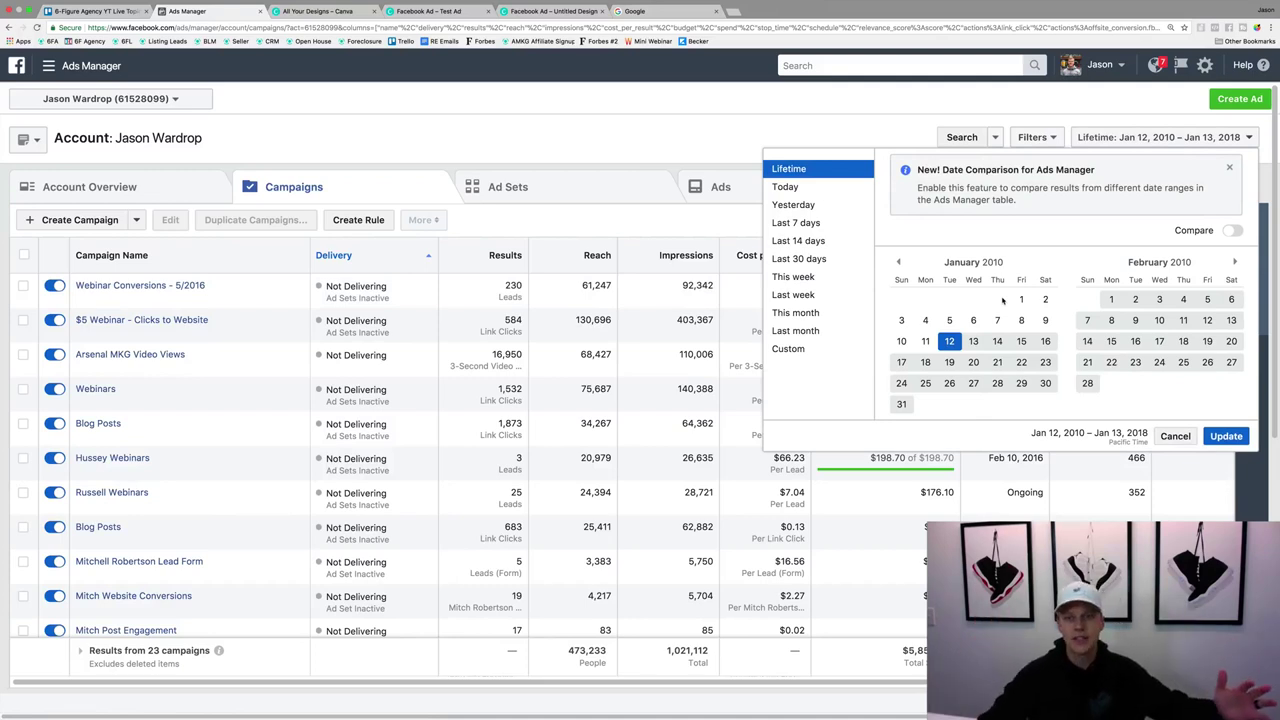
pyautogui.click(833, 192)
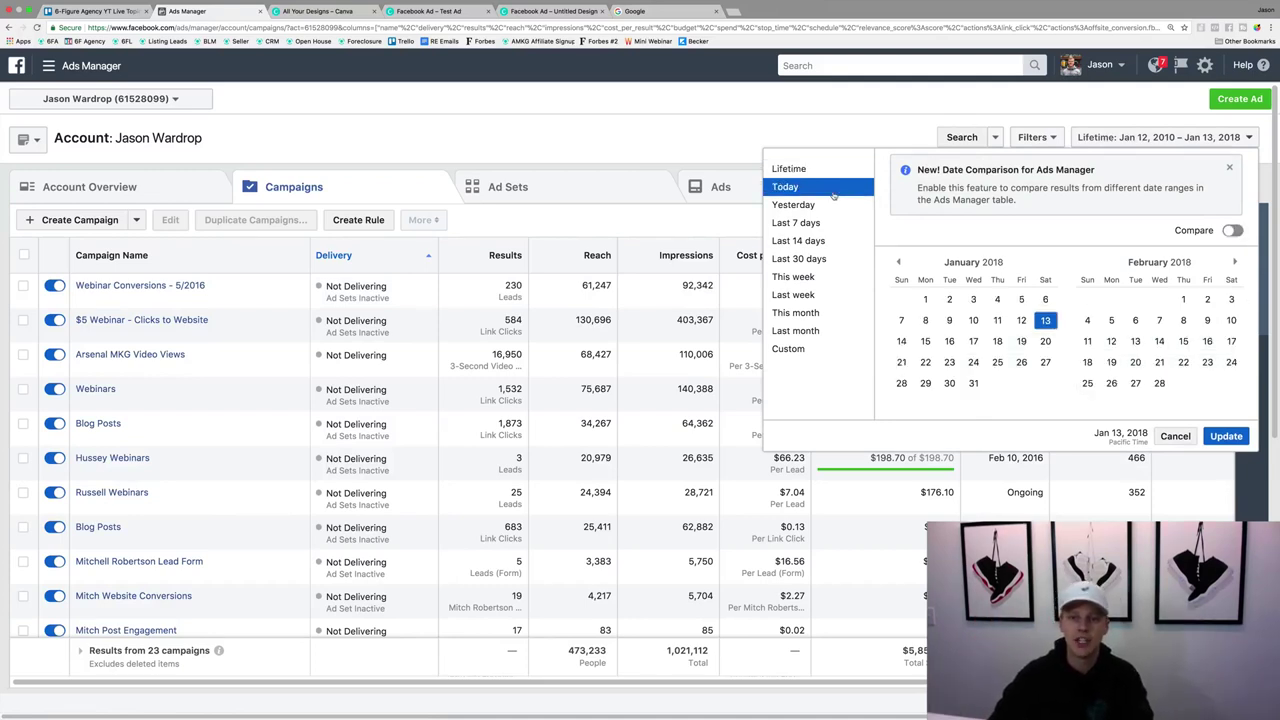
pyautogui.click(811, 224)
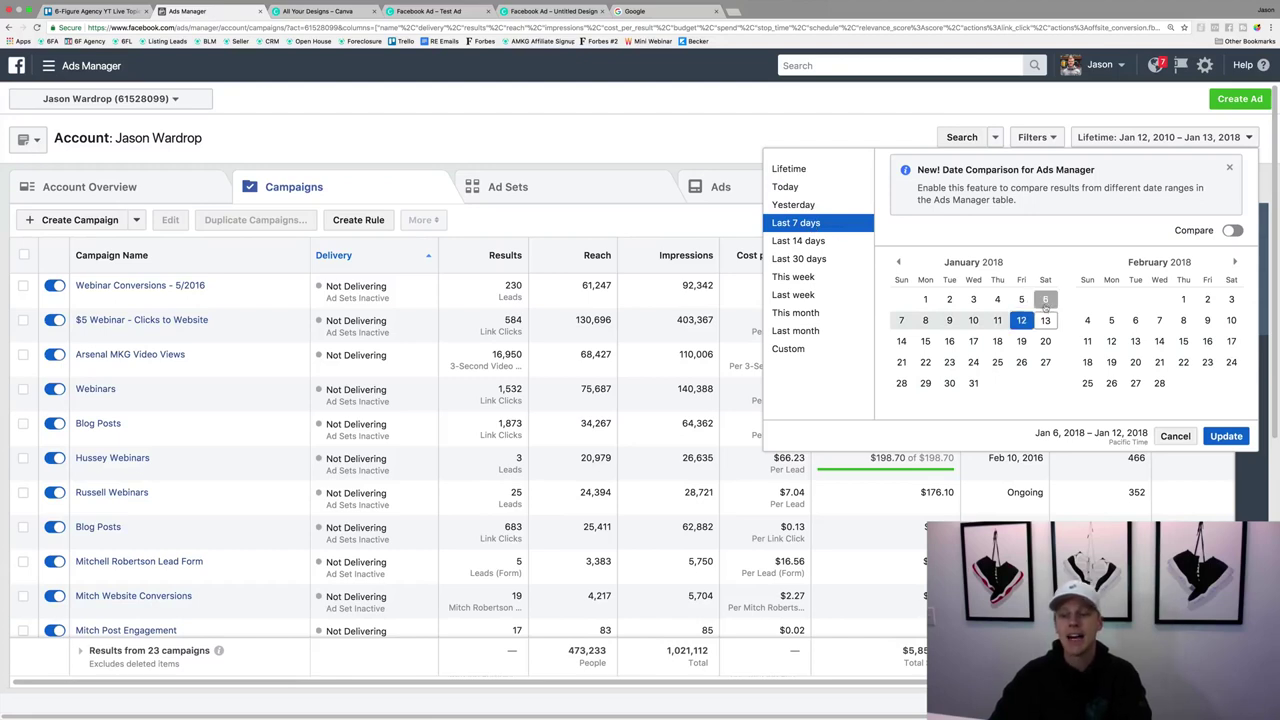
pyautogui.click(1042, 302)
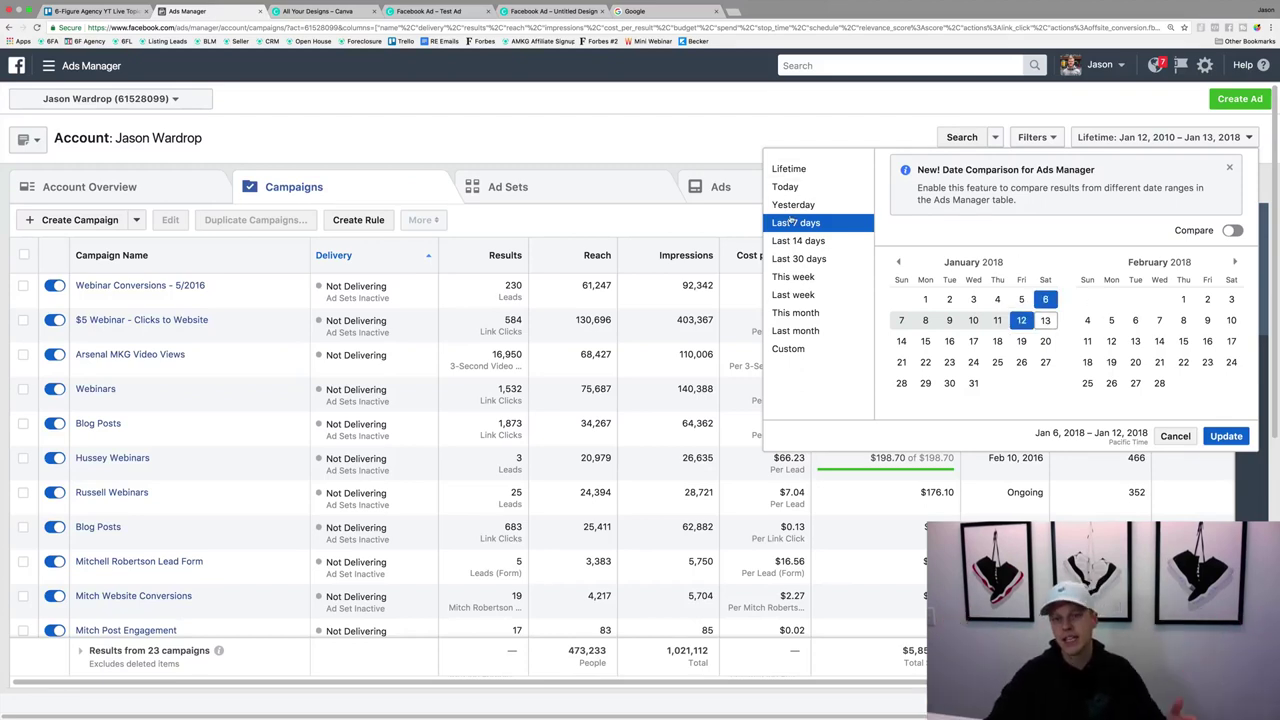
pyautogui.click(1227, 437)
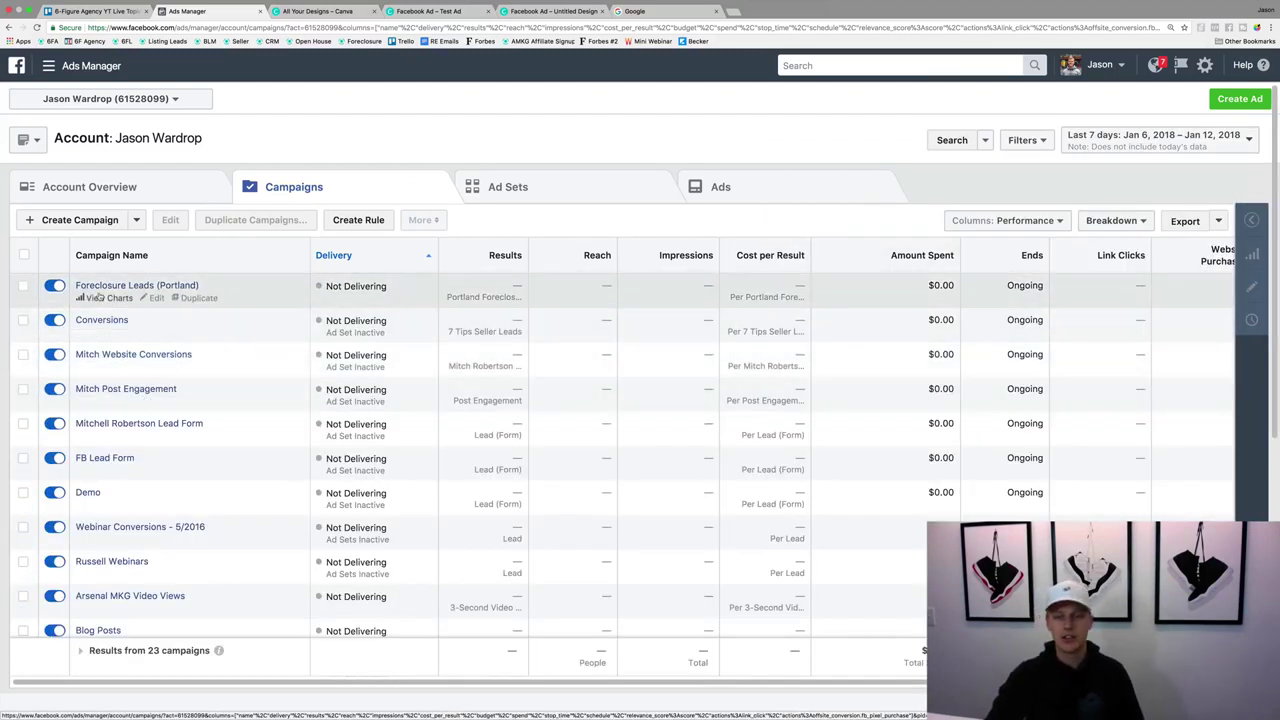
# Switch the column preset from Delivery to Engagement and view it at the Ad Sets, Ads and Campaigns levels
pyautogui.click(1040, 222)
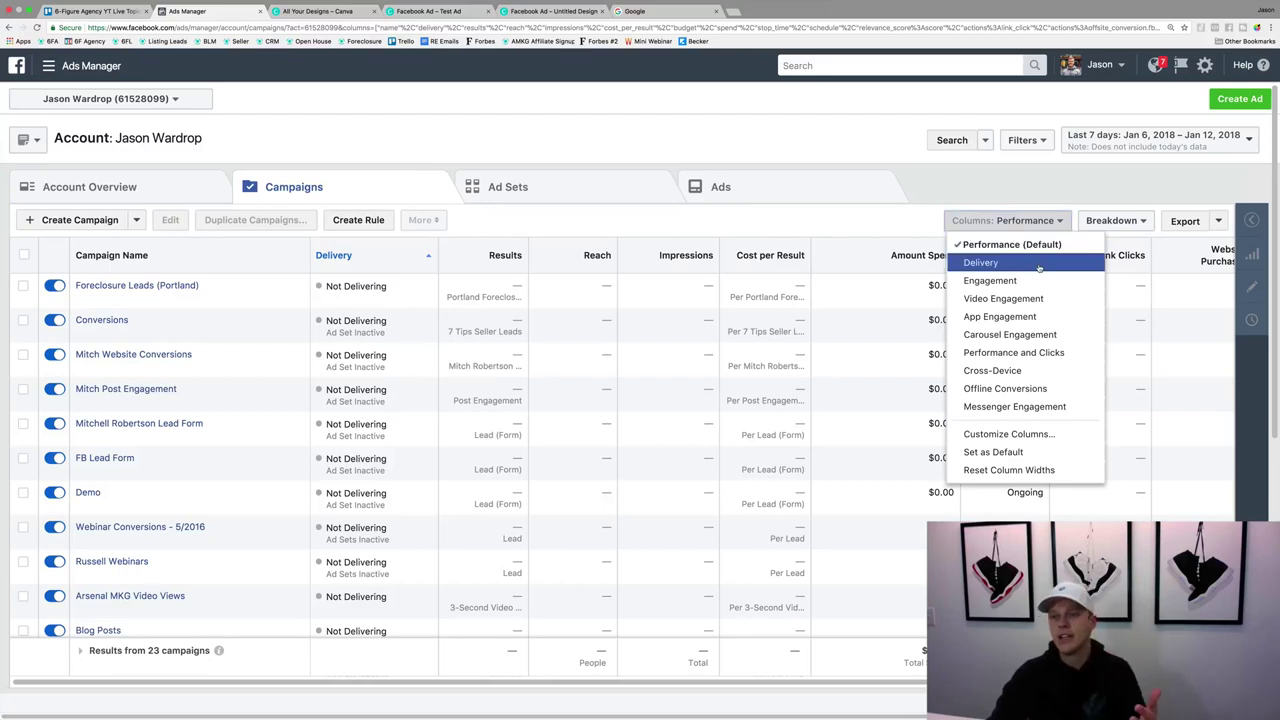
pyautogui.click(1039, 263)
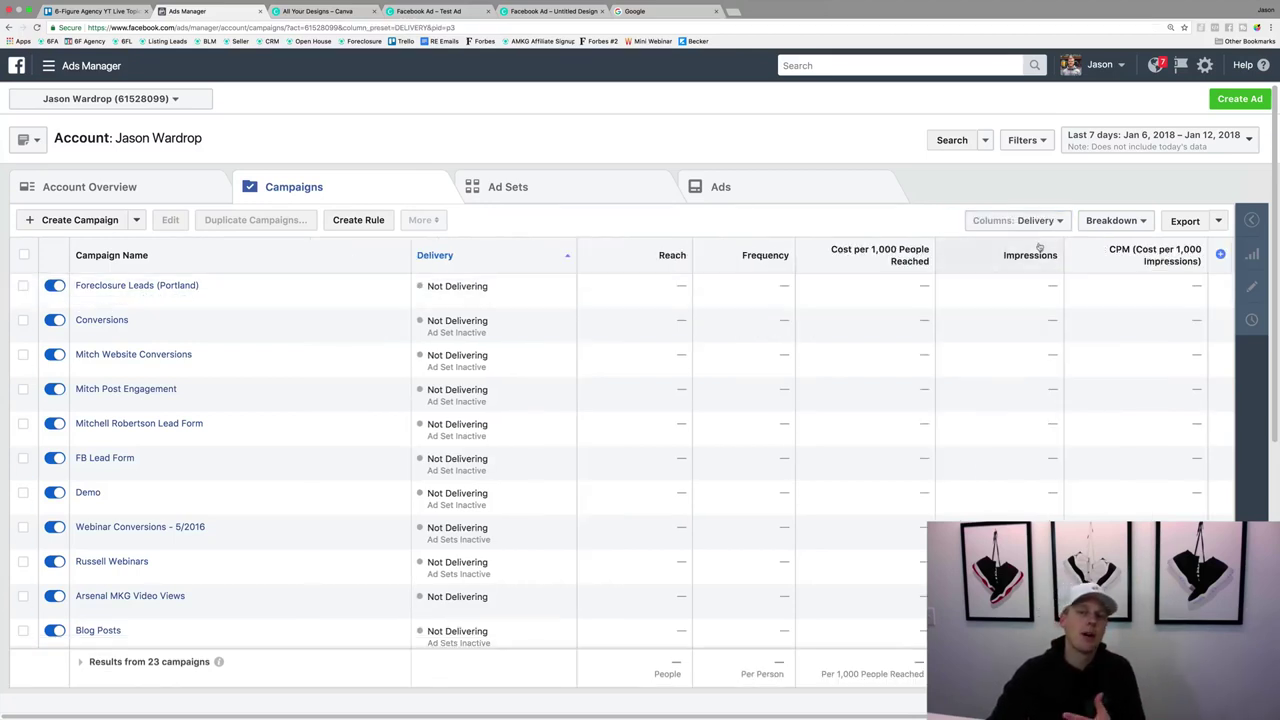
pyautogui.click(1036, 224)
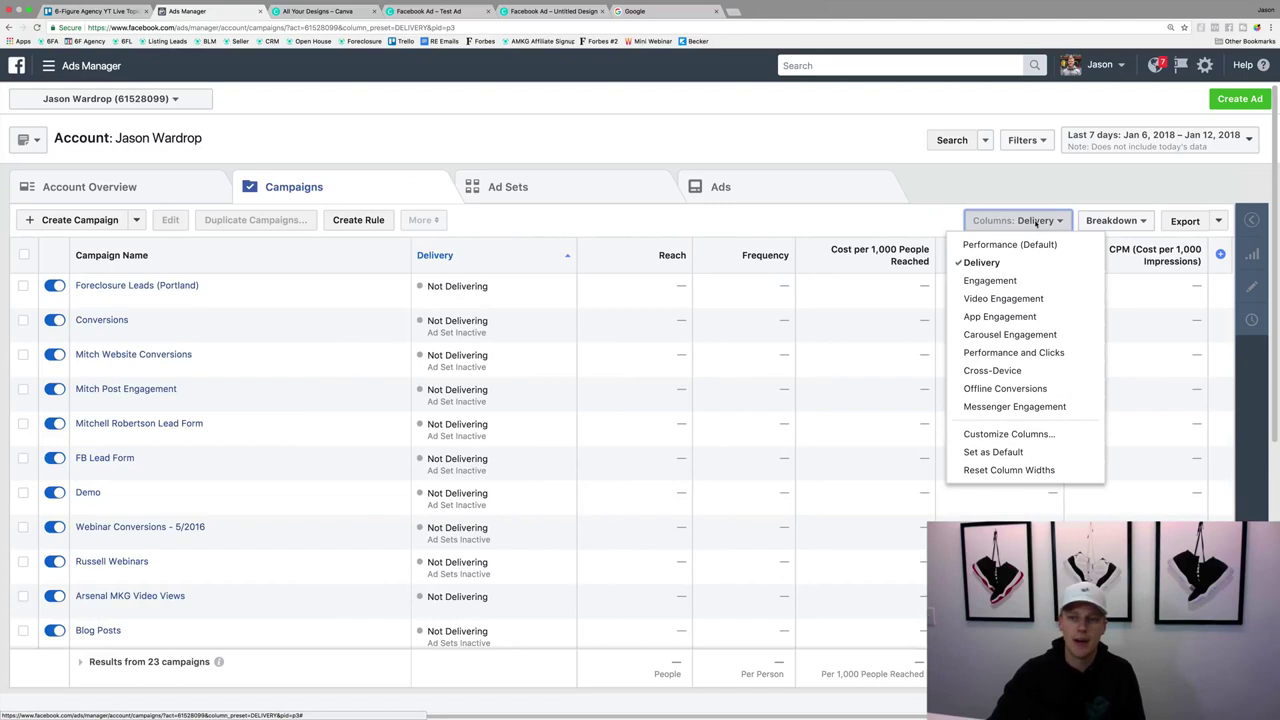
pyautogui.click(1031, 285)
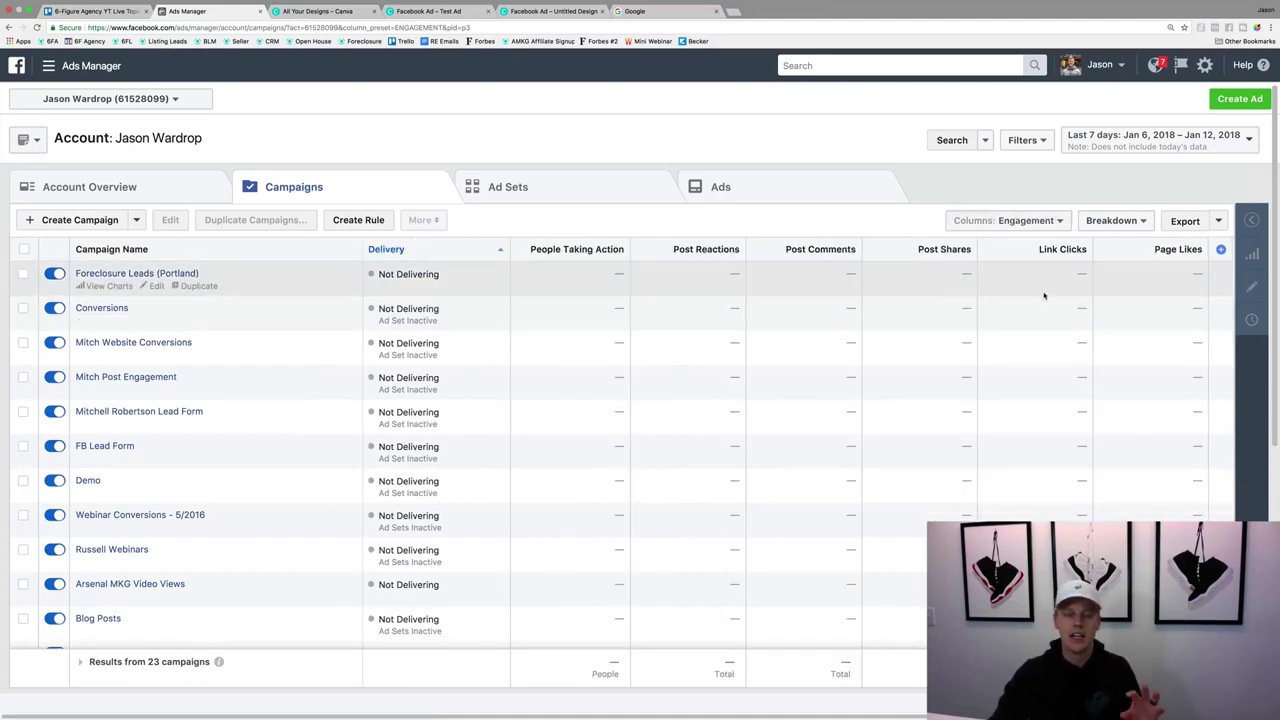
pyautogui.click(1035, 222)
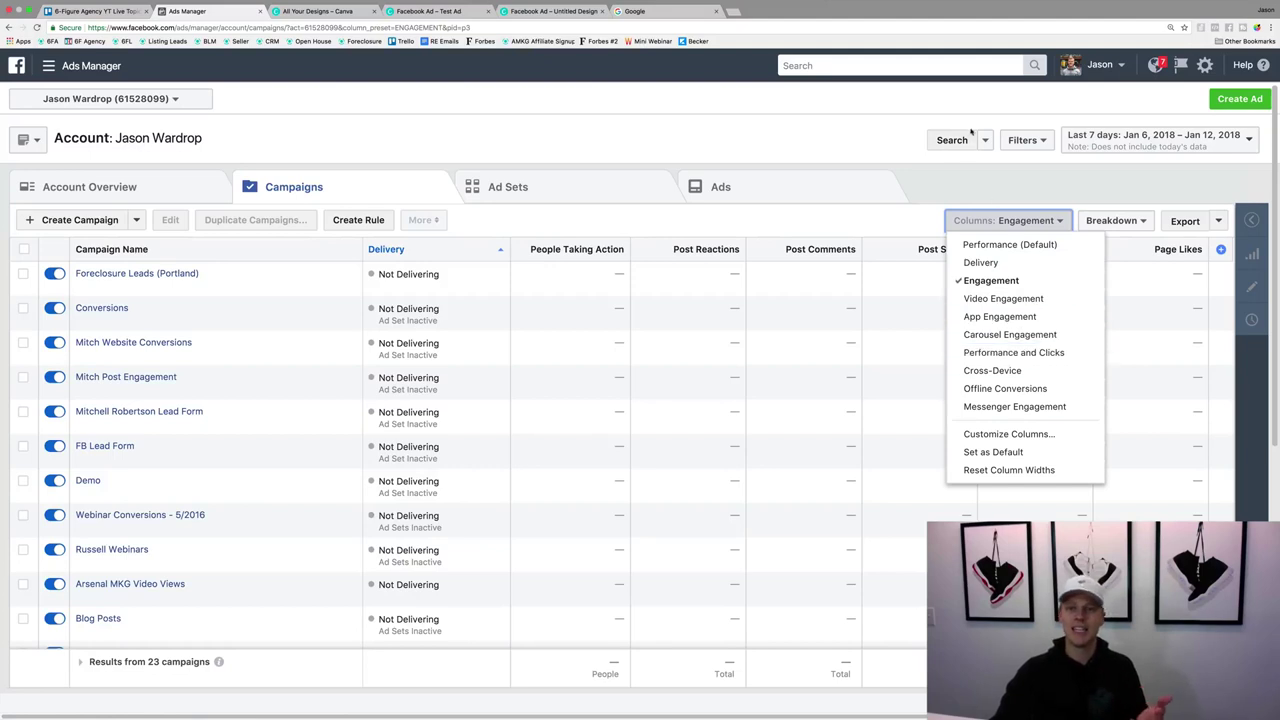
pyautogui.click(506, 176)
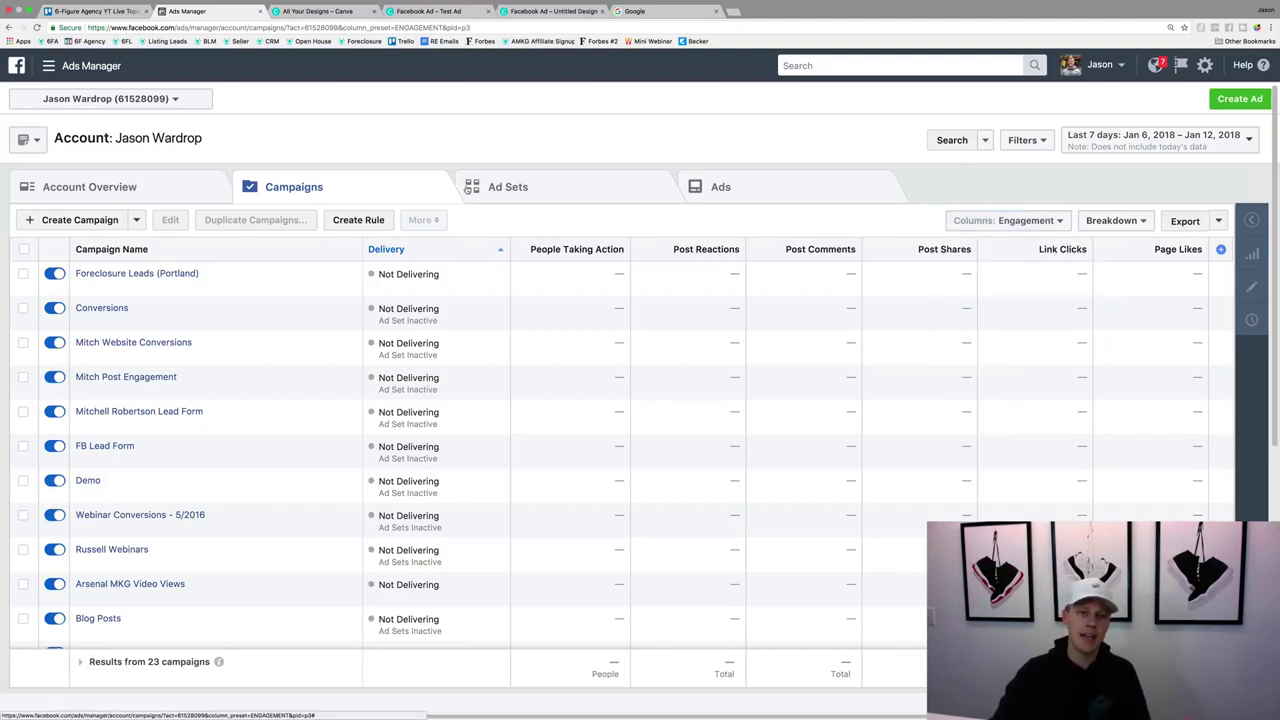
pyautogui.click(521, 186)
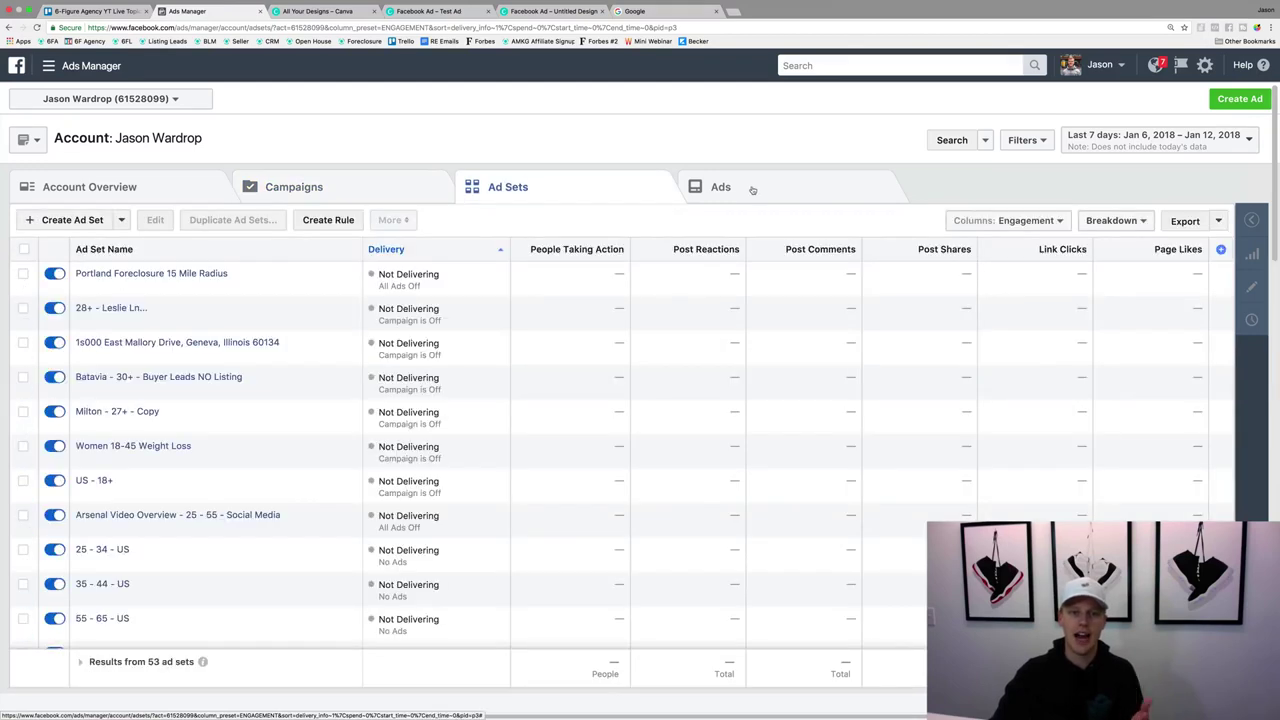
pyautogui.click(752, 190)
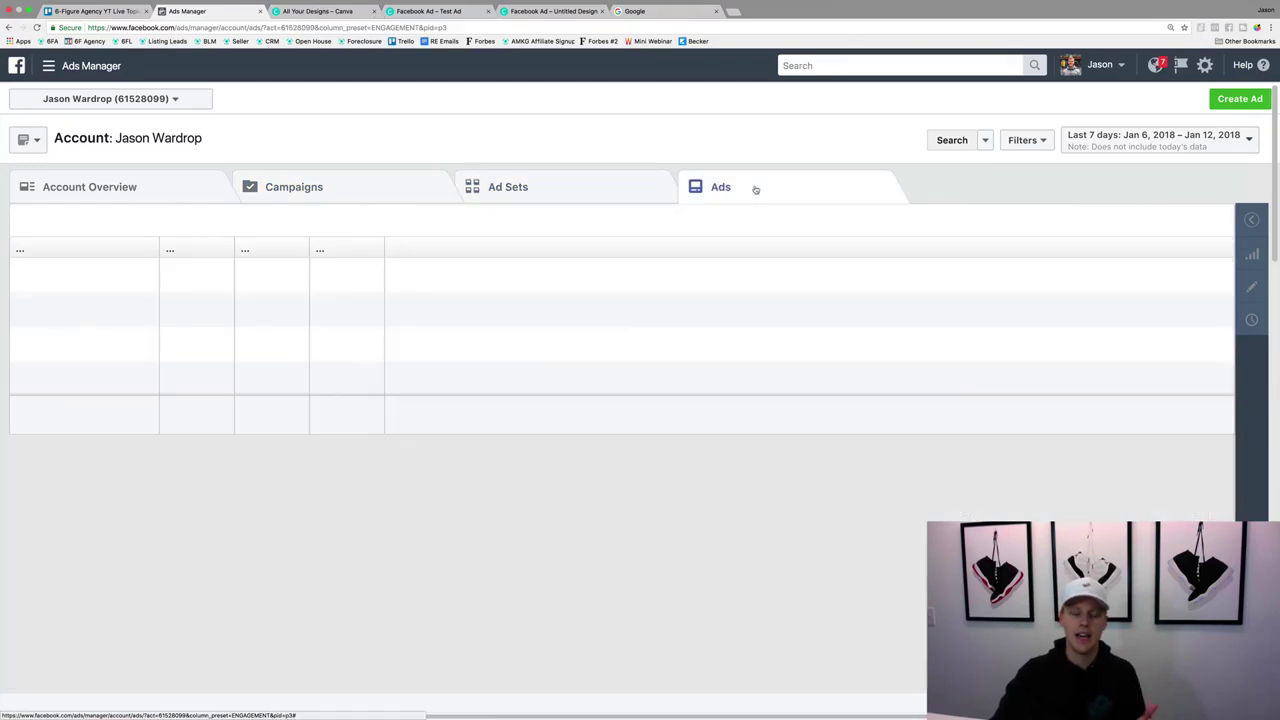
pyautogui.click(316, 186)
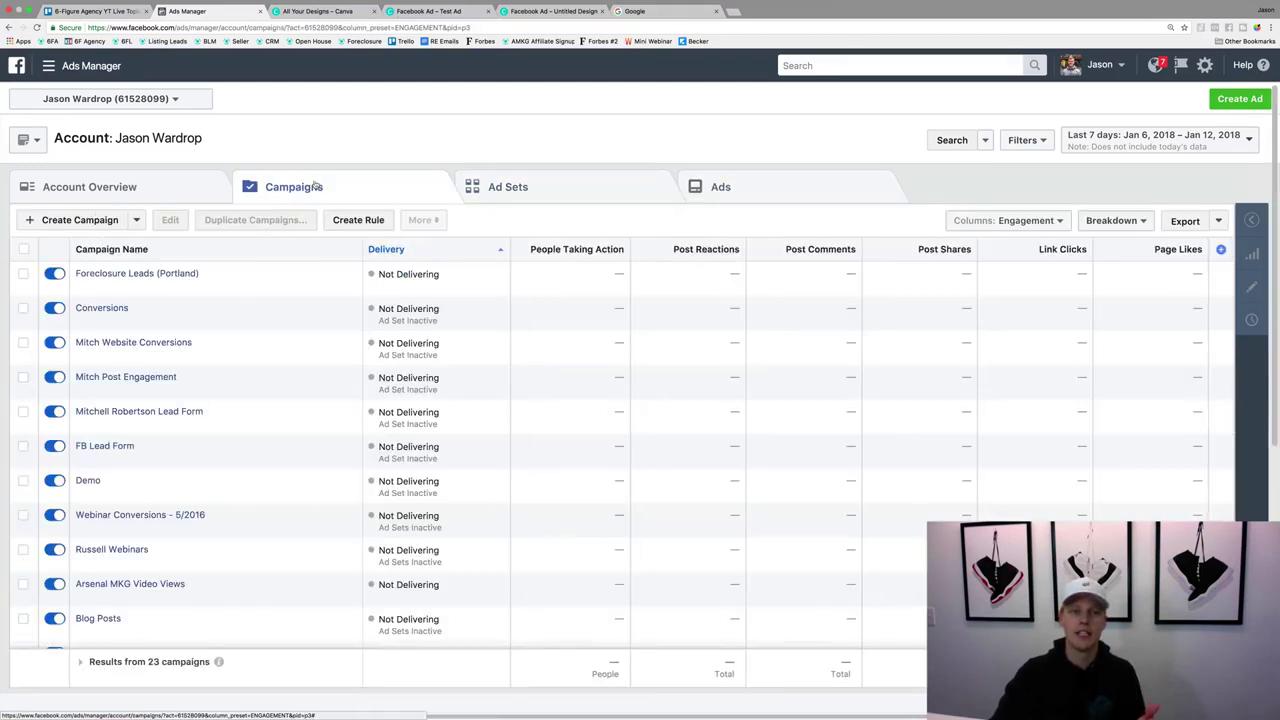
pyautogui.moveTo(200, 280)
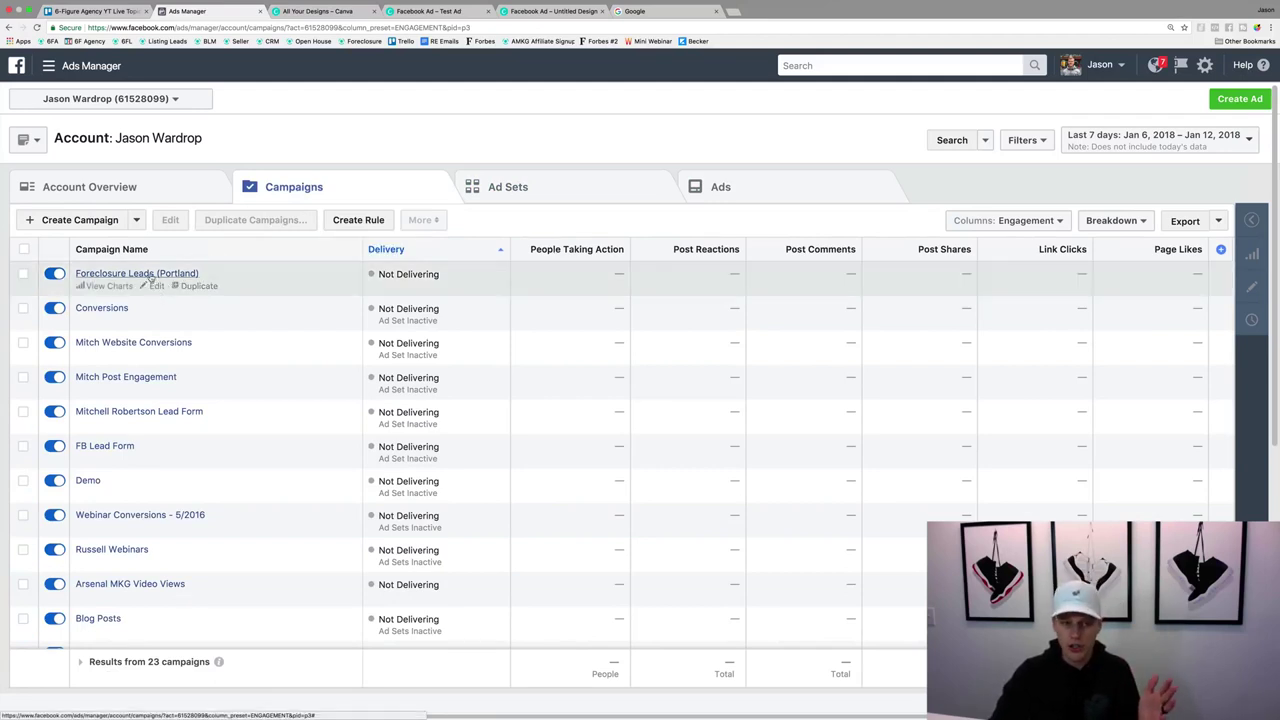
# Open Foreclosure Leads (Portland), then its Portland Foreclosure 15 Mile Radius ad set, and select Default name - Conversions
pyautogui.click(150, 274)
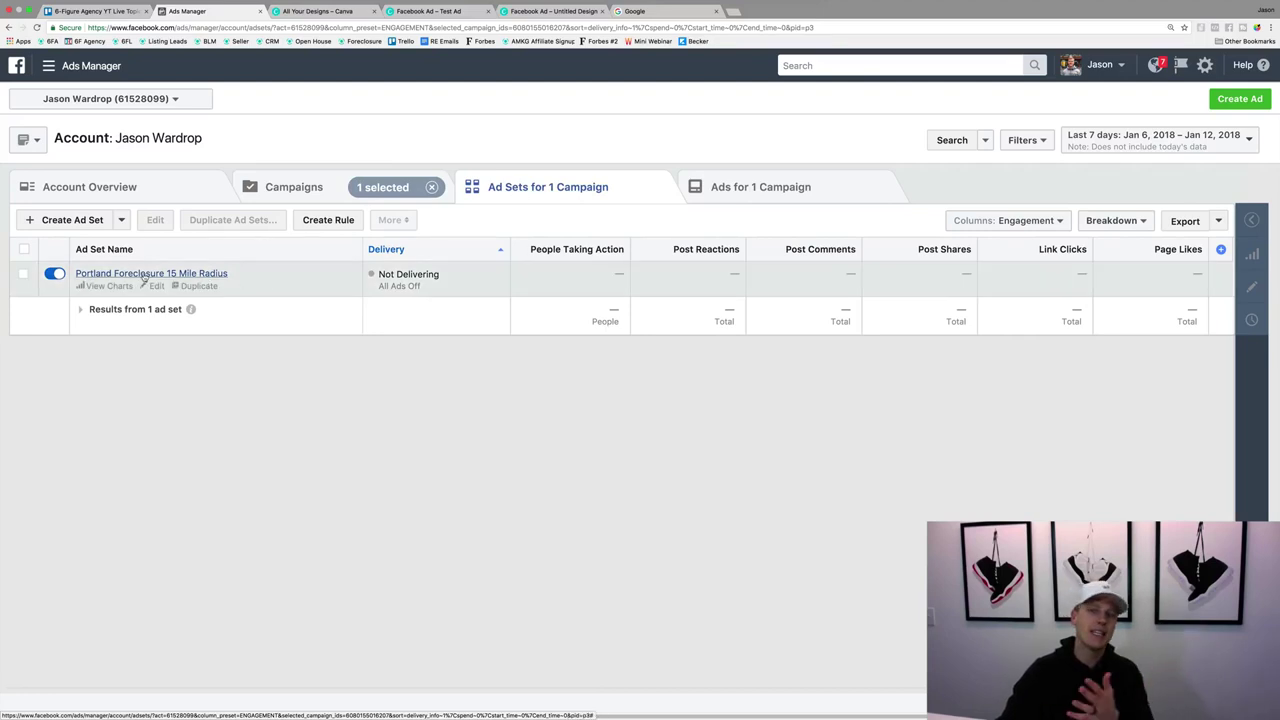
pyautogui.click(145, 275)
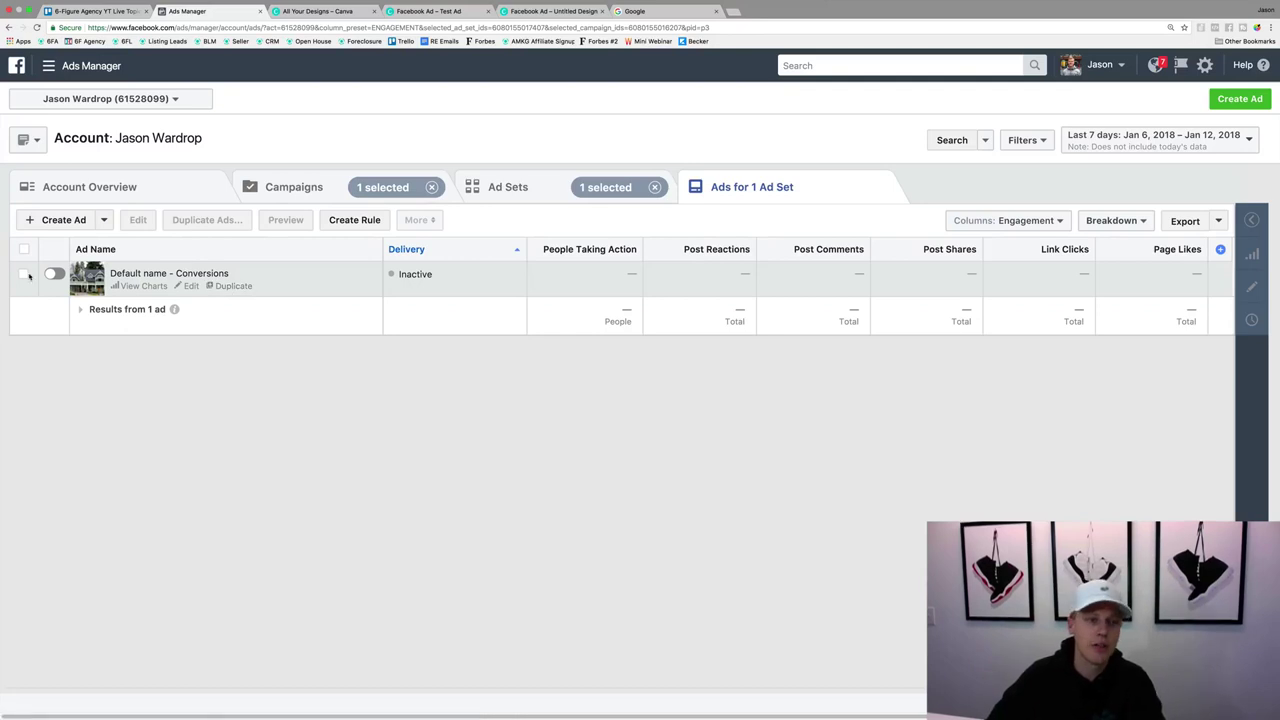
pyautogui.click(25, 275)
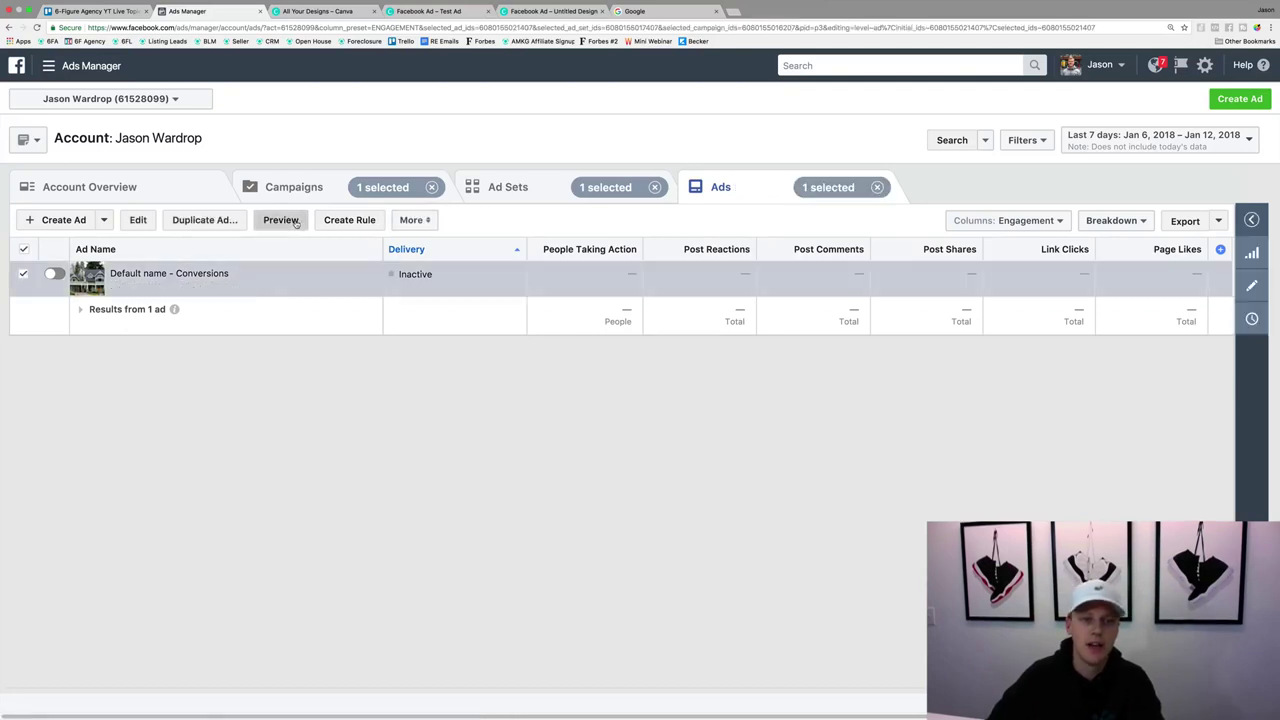
# Preview the selected ad and open it as a Facebook Post with Comments in a new tab
pyautogui.click(281, 220)
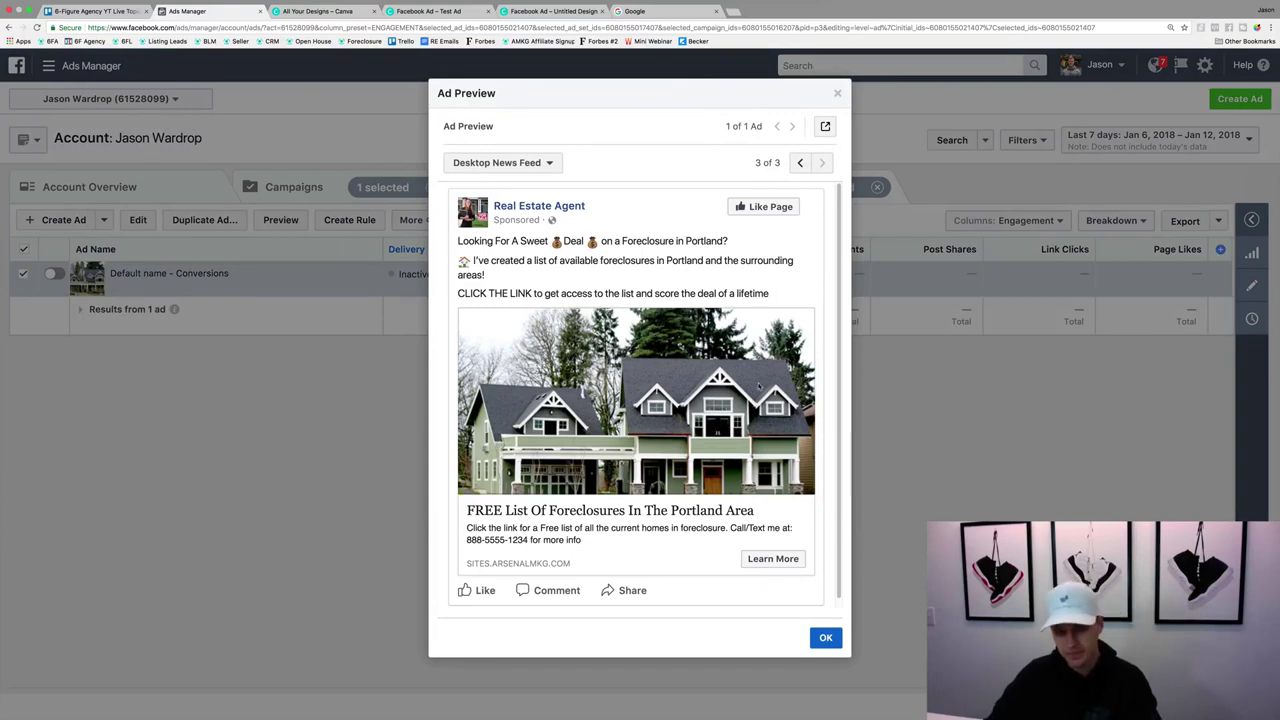
pyautogui.click(826, 128)
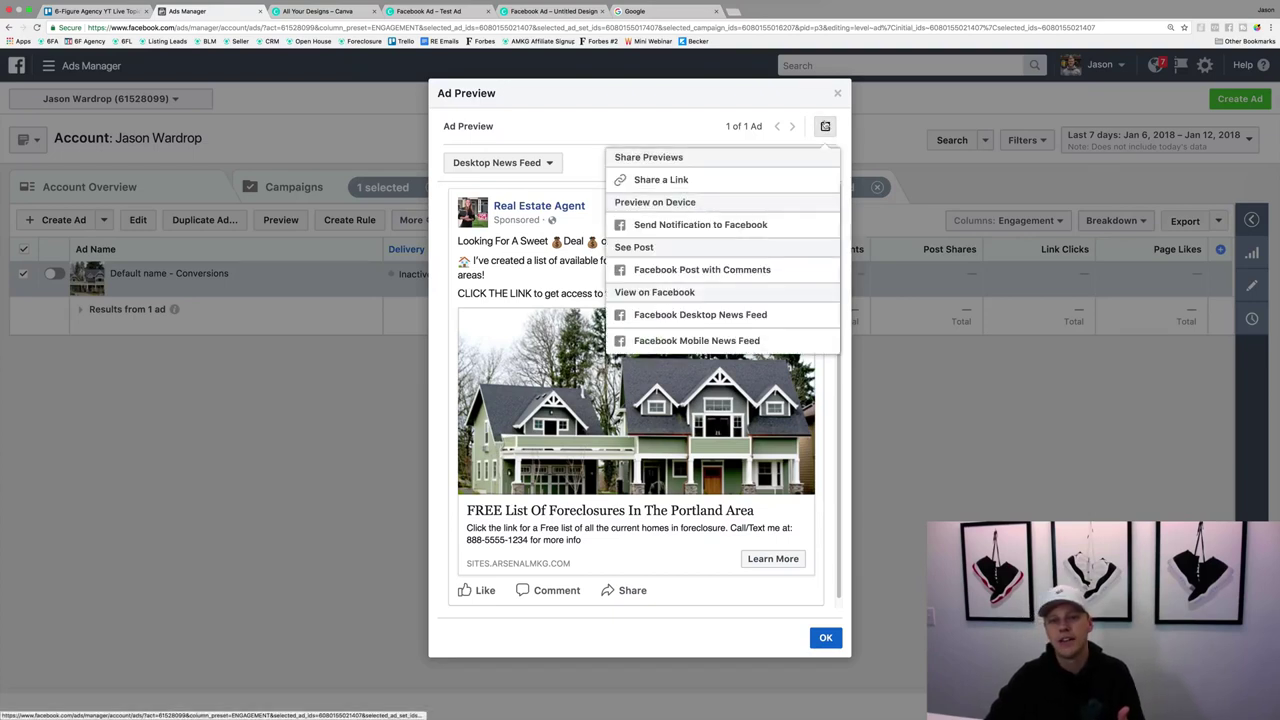
pyautogui.click(760, 269)
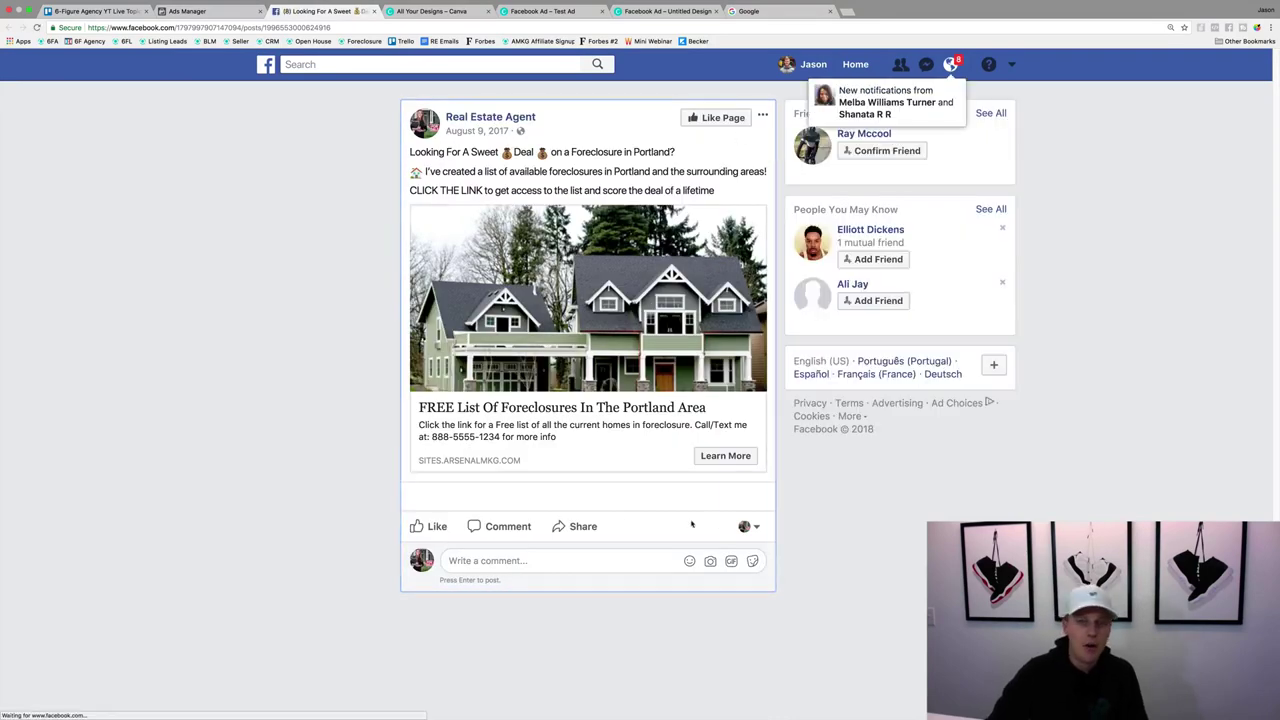
# Like the Portland foreclosure post as the Real Estate Agent page, then return to the Ads Manager tab
pyautogui.click(426, 529)
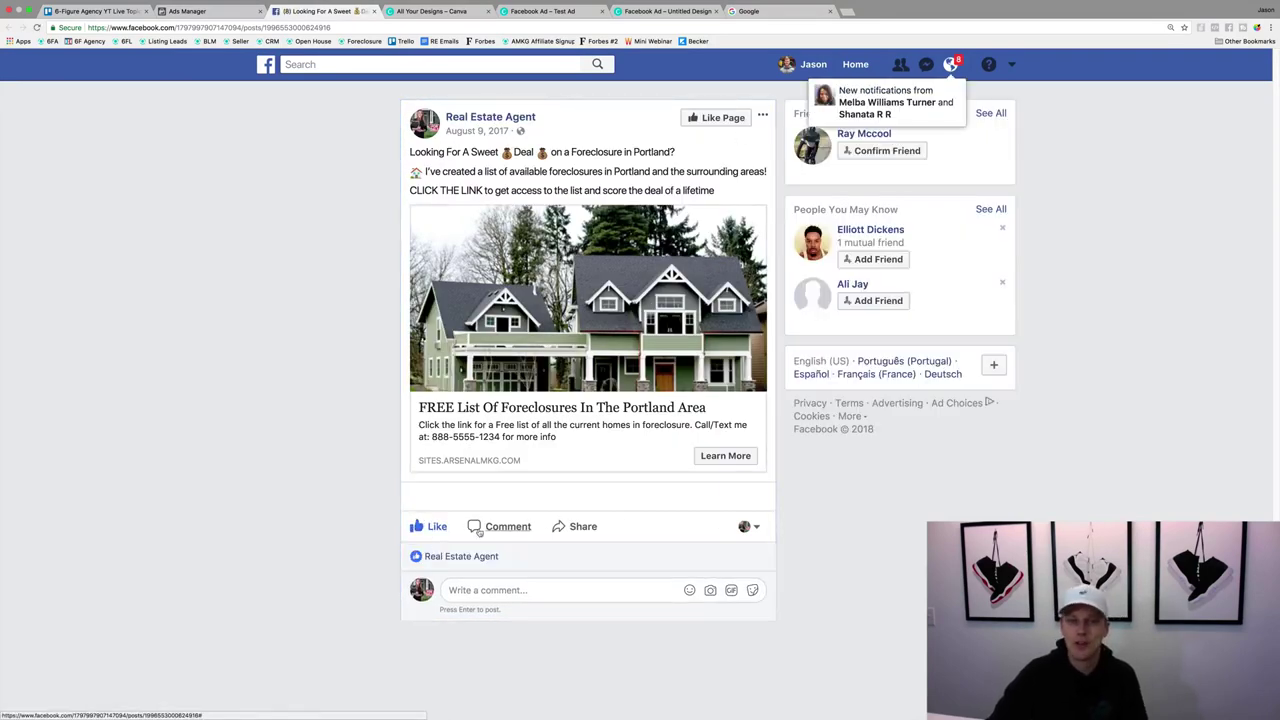
pyautogui.click(747, 527)
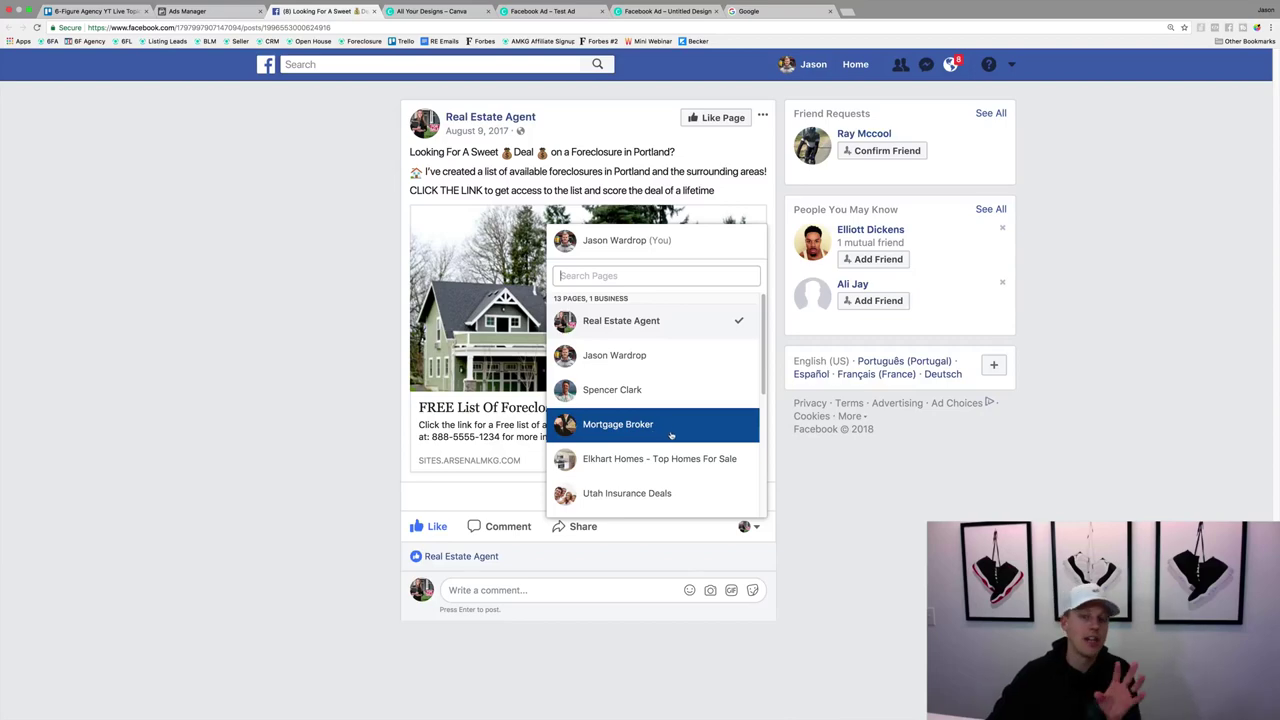
pyautogui.click(904, 545)
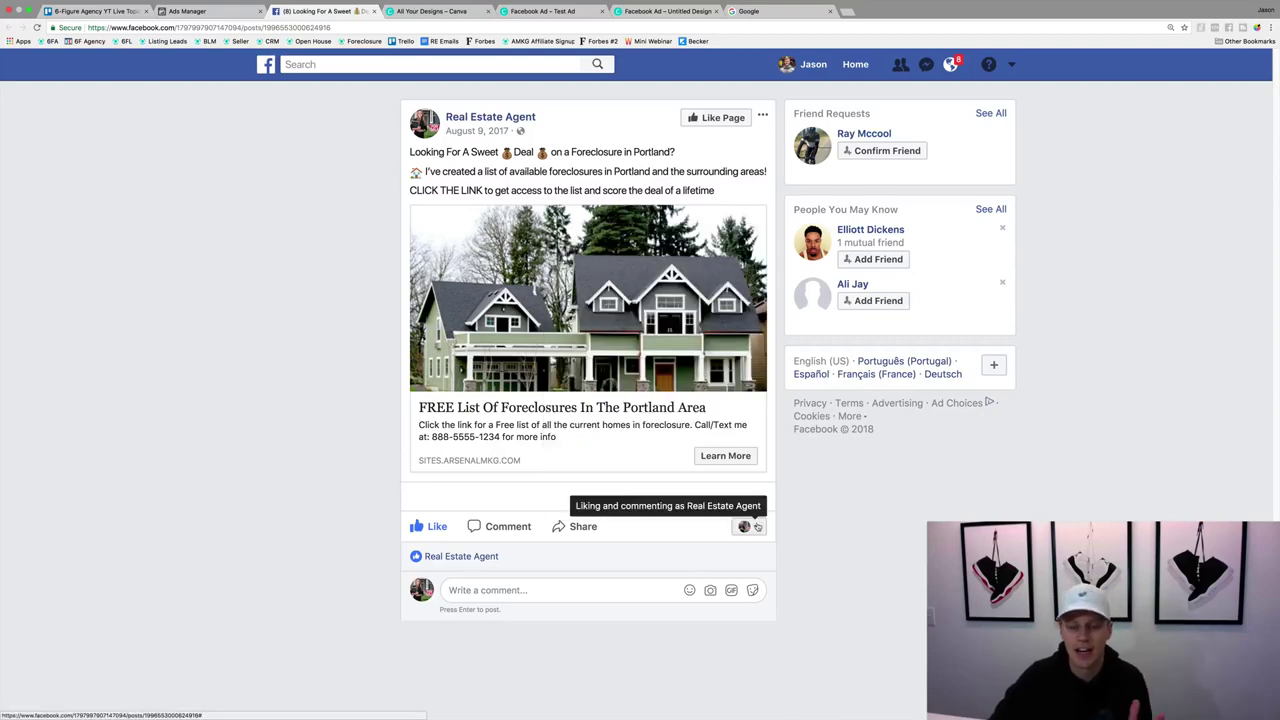
pyautogui.click(201, 11)
# Dismiss Ad Preview with OK, then expand All Tools in the navigation menu and close it again
pyautogui.click(353, 485)
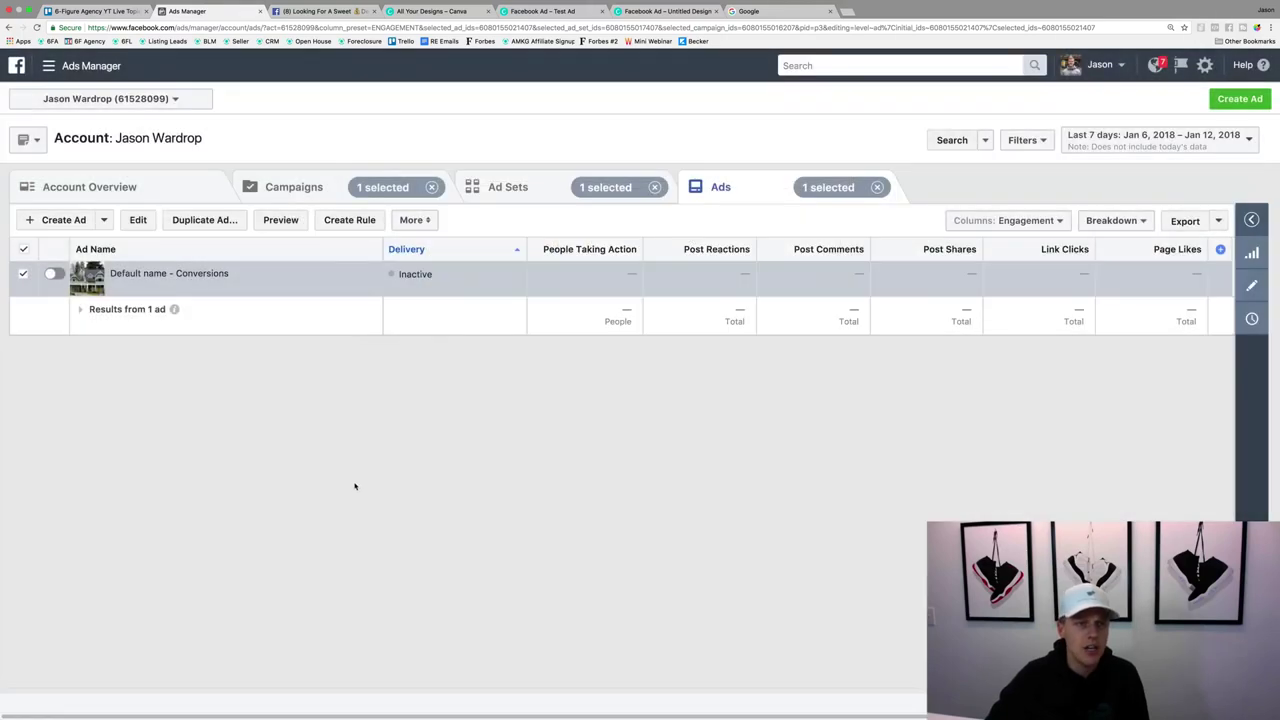
pyautogui.click(77, 66)
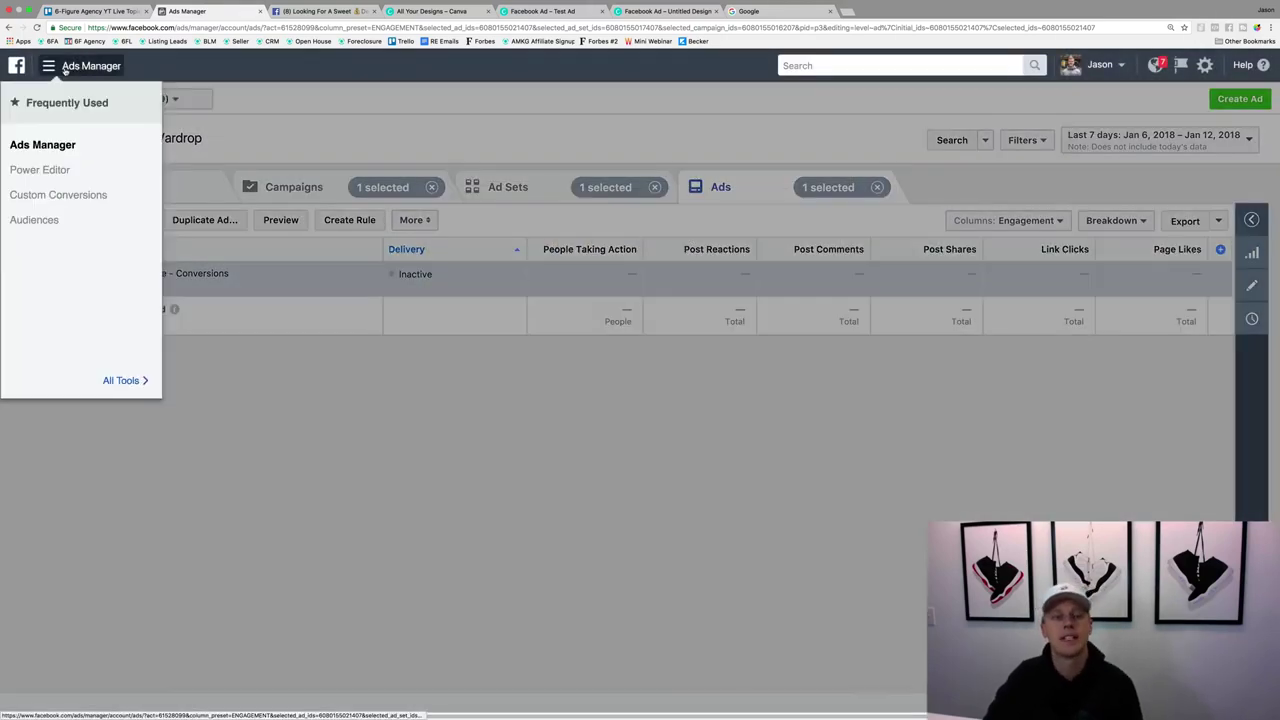
pyautogui.click(141, 381)
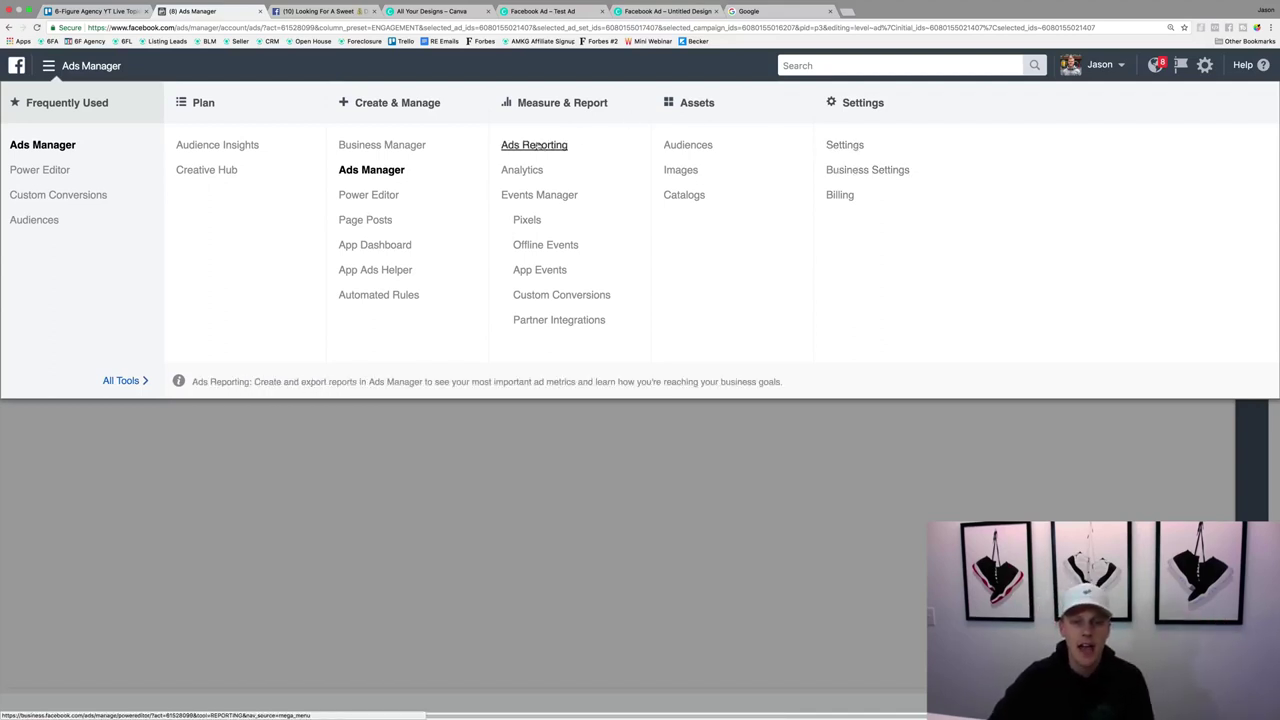
pyautogui.click(558, 464)
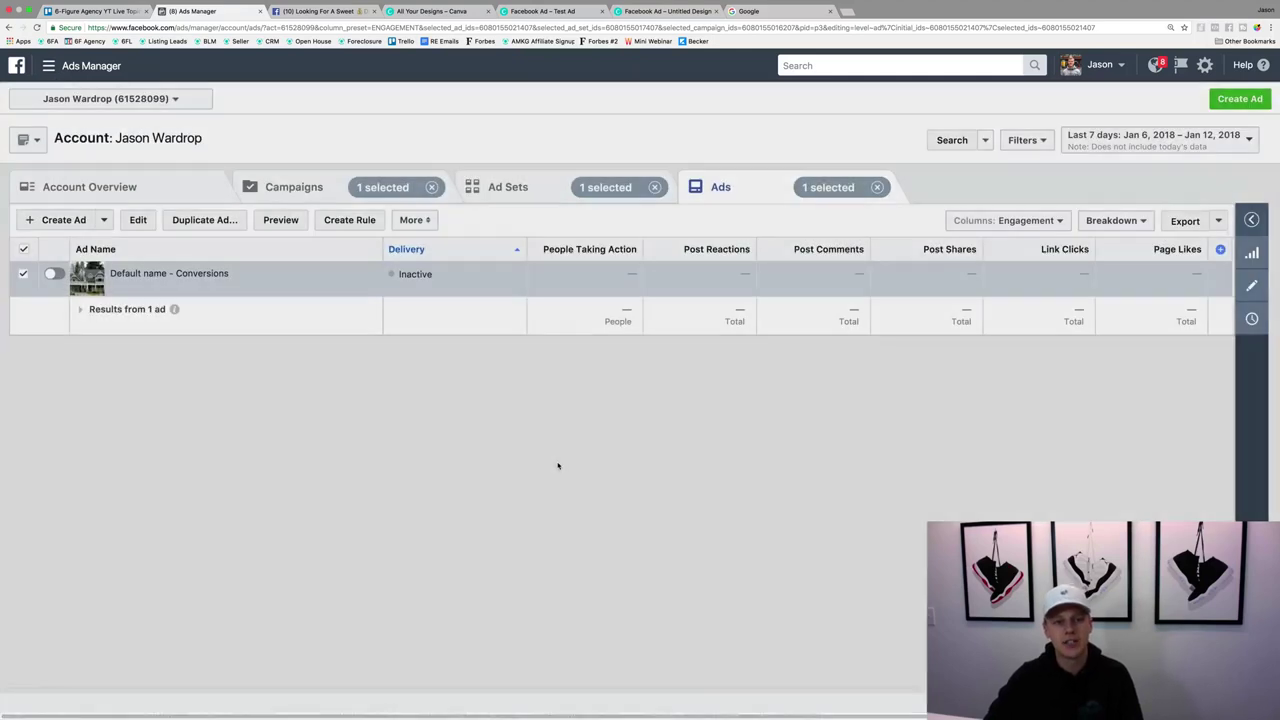